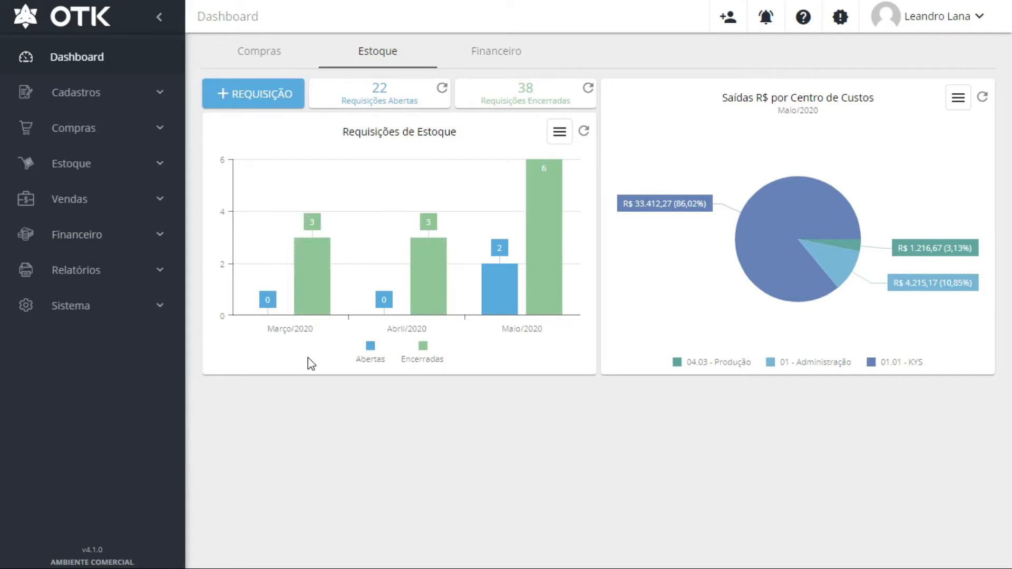
Open the Almoxarifado warehouse register under Estoque › Cadastros in the sidebar
click(113, 165)
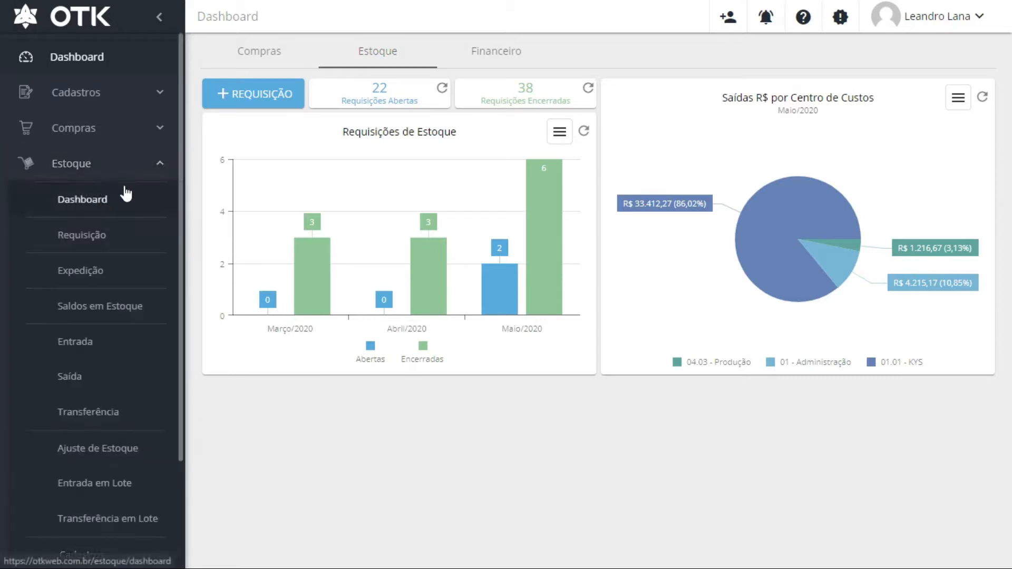
scroll(127, 193, down, 3)
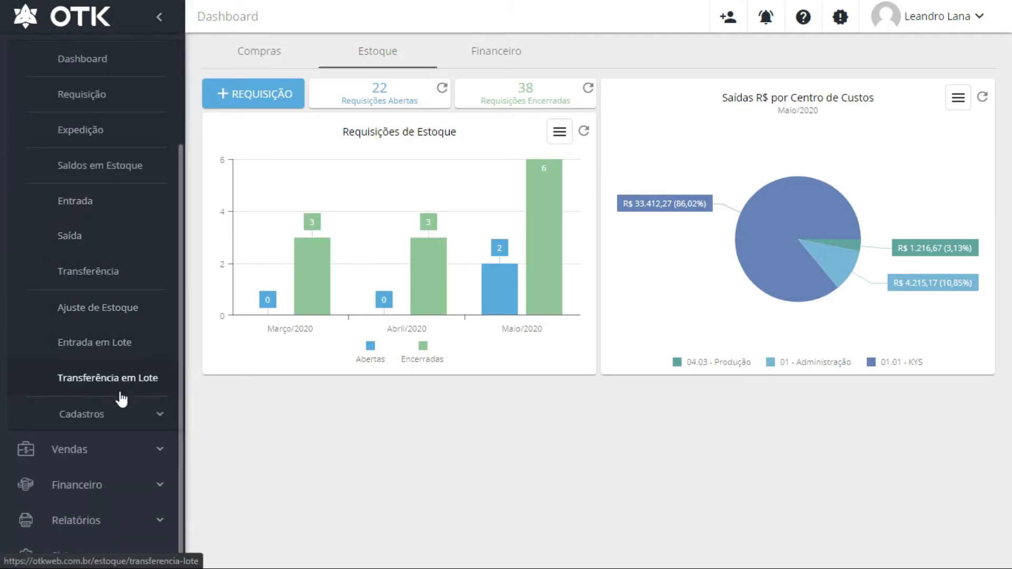
click(110, 405)
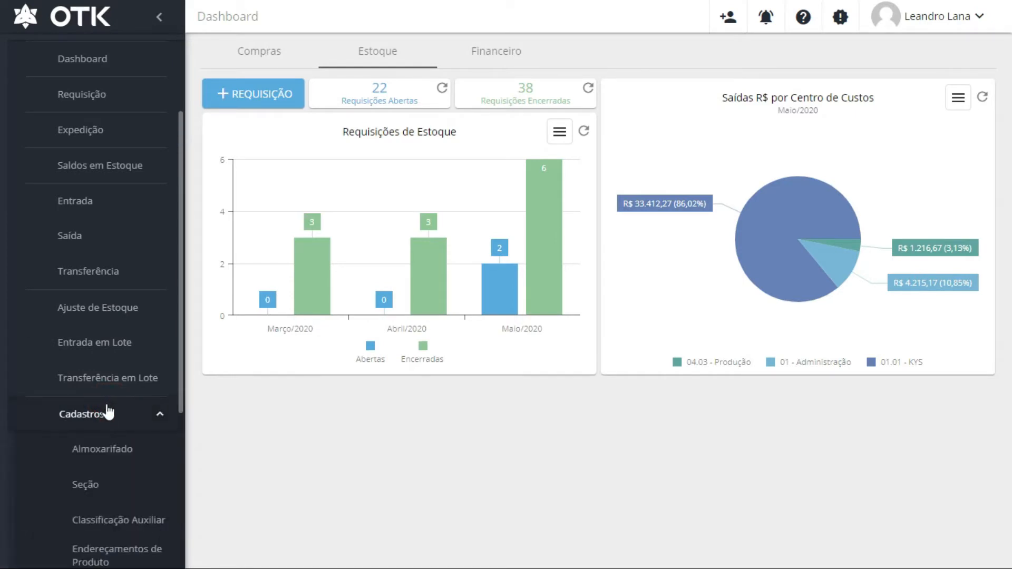
scroll(112, 417, down, 2)
scroll(113, 418, down, 2)
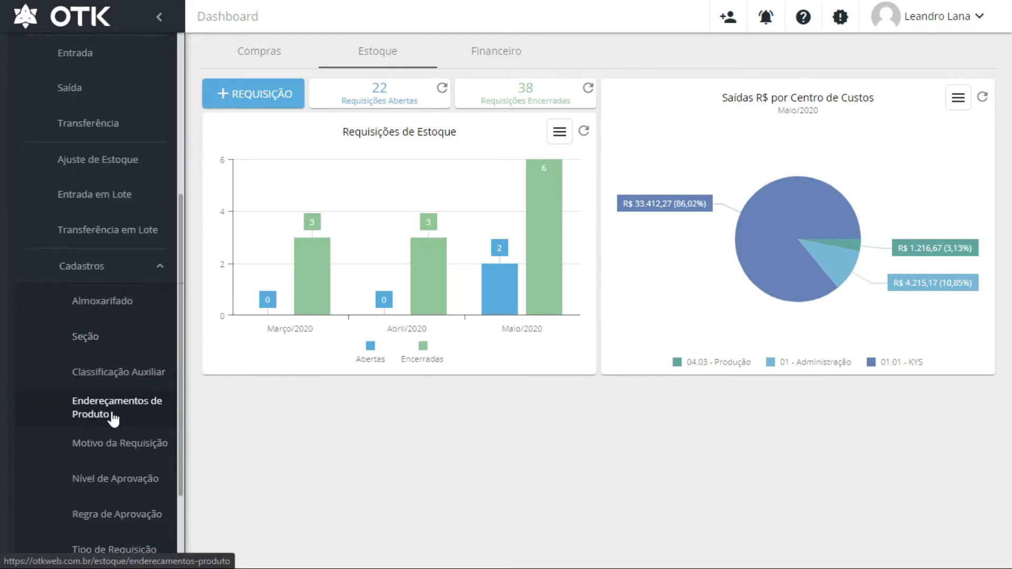
scroll(111, 416, down, 3)
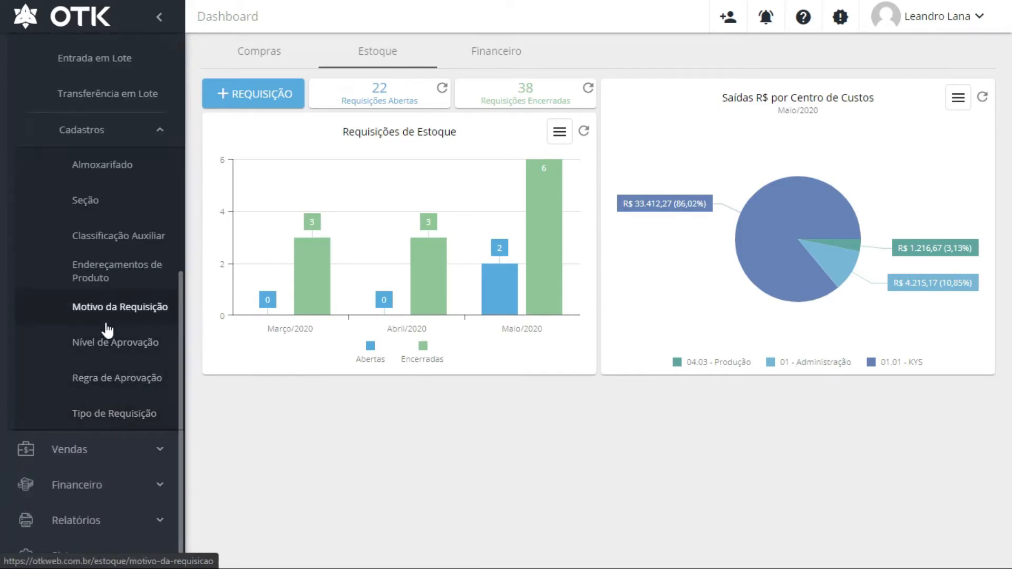
click(108, 173)
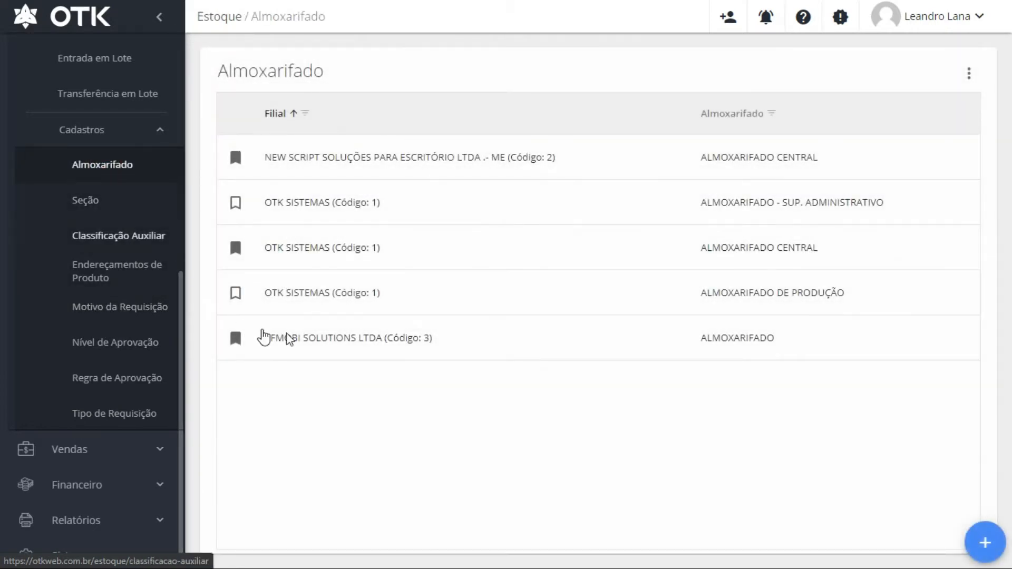
Sort the warehouse list by the Filial column in descending order
click(276, 115)
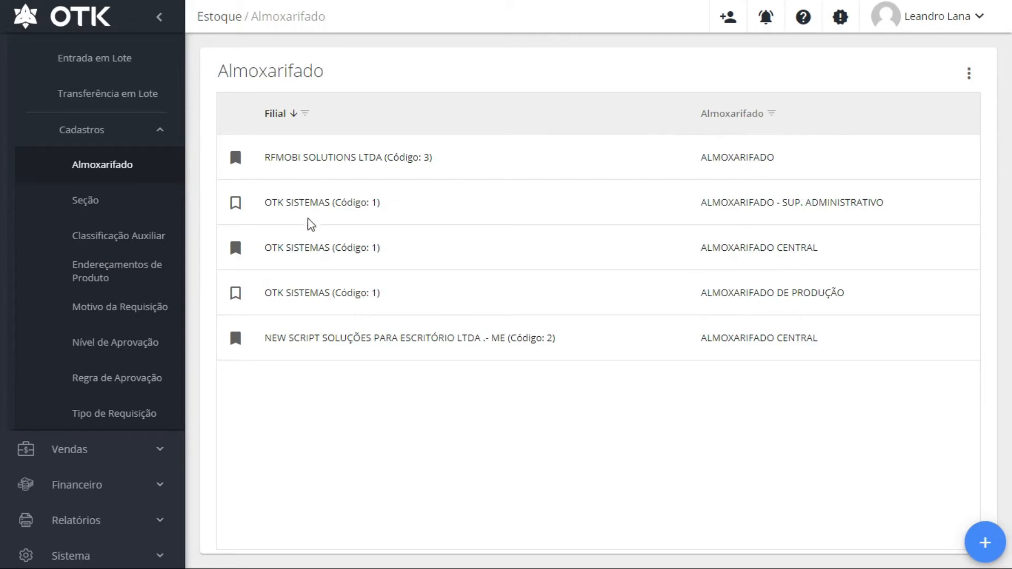
Unmark and re-mark ALMOXARIFADO CENTRAL as branch default, then open the Seção register
click(234, 250)
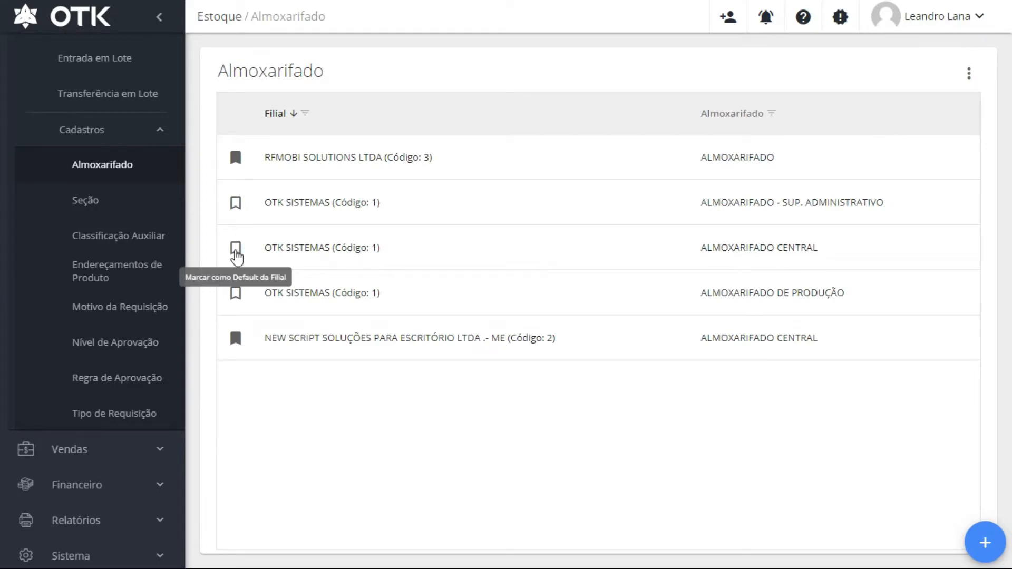
click(235, 251)
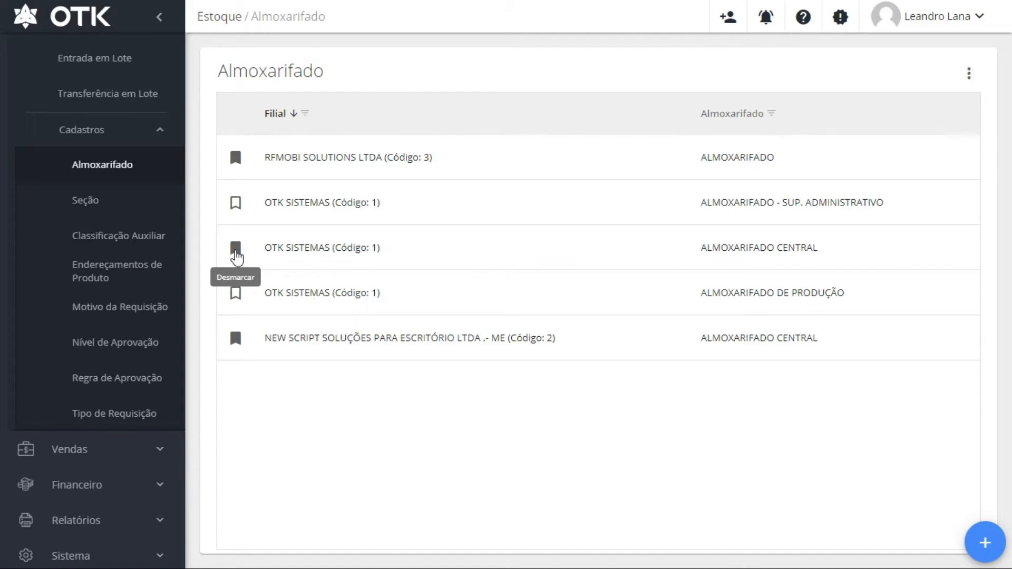
click(88, 201)
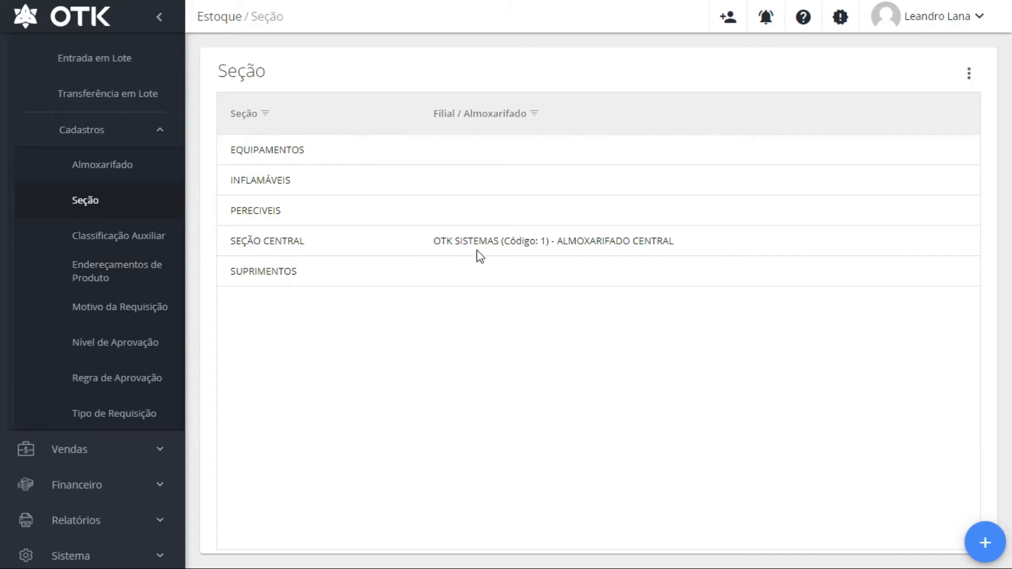
click(378, 238)
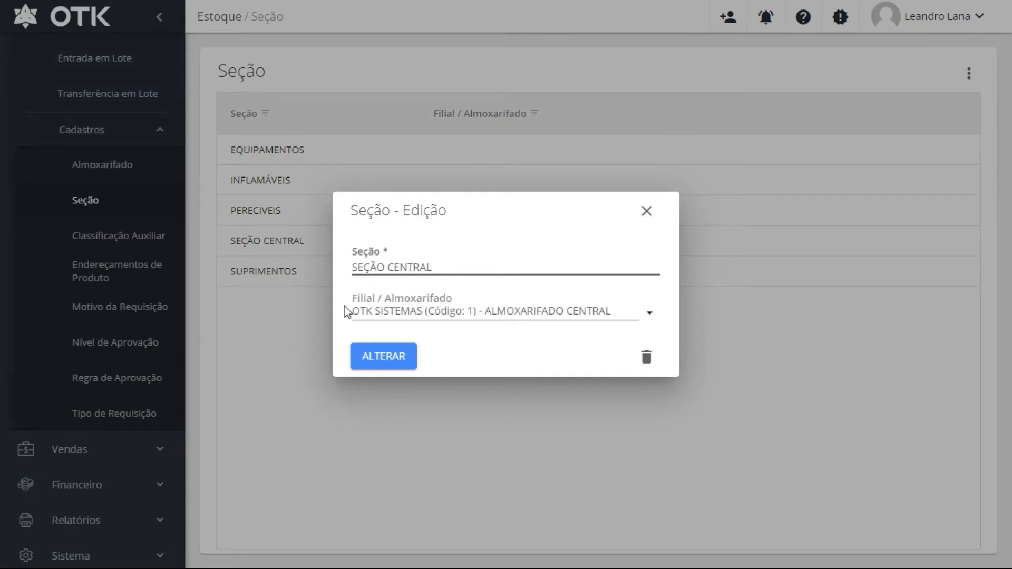
click(647, 212)
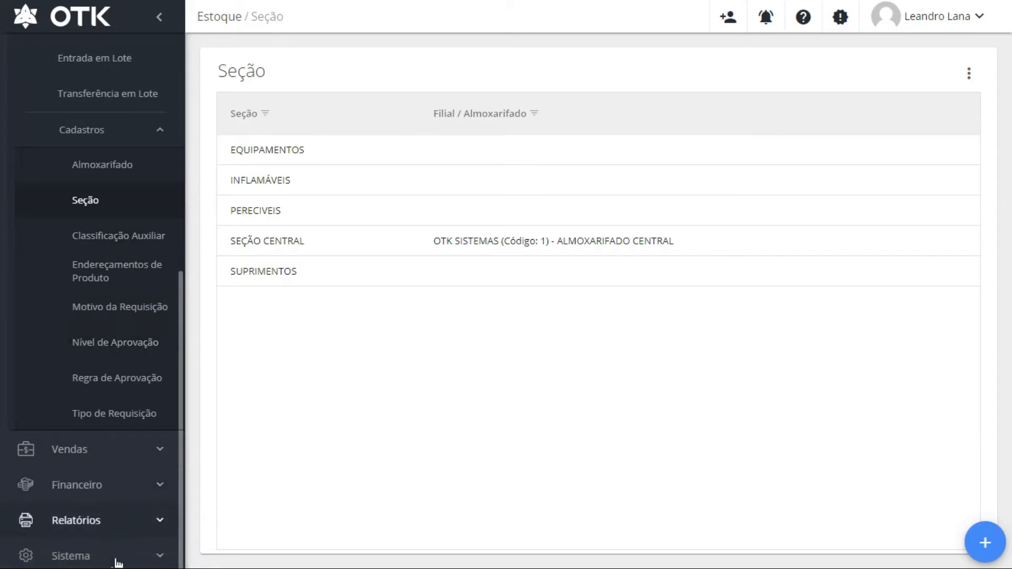
Review the Estoque tab of the system settings under Sistema › Configurações
click(152, 558)
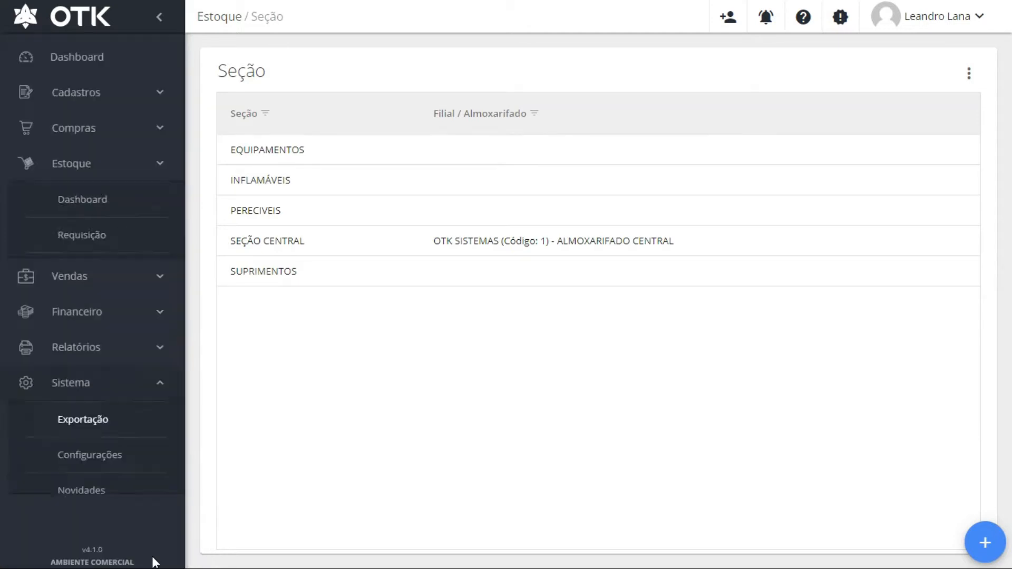
click(92, 371)
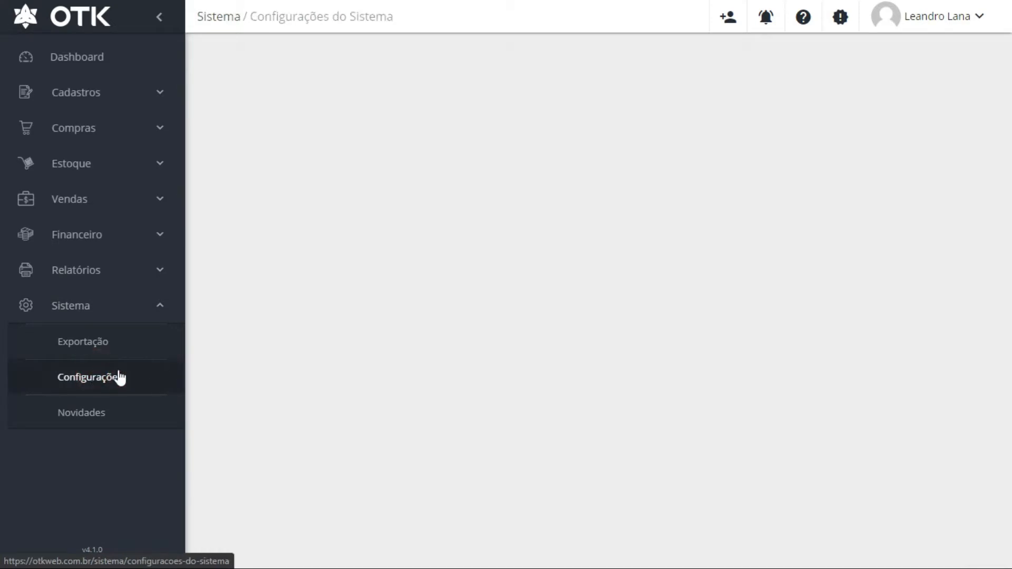
click(385, 107)
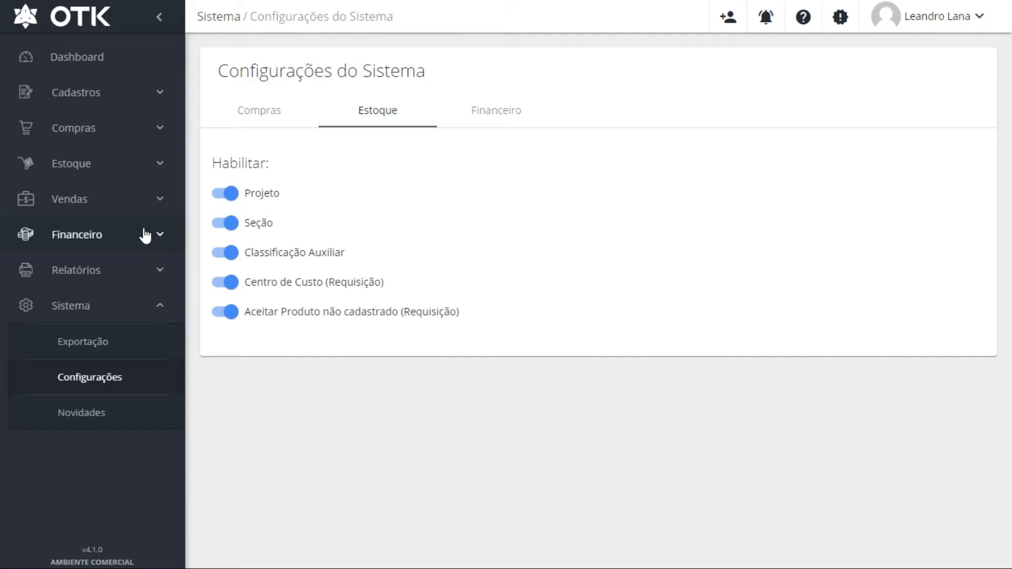
Open the empty Classificação Auxiliar register under Estoque › Cadastros
click(159, 165)
scroll(151, 384, down, 3)
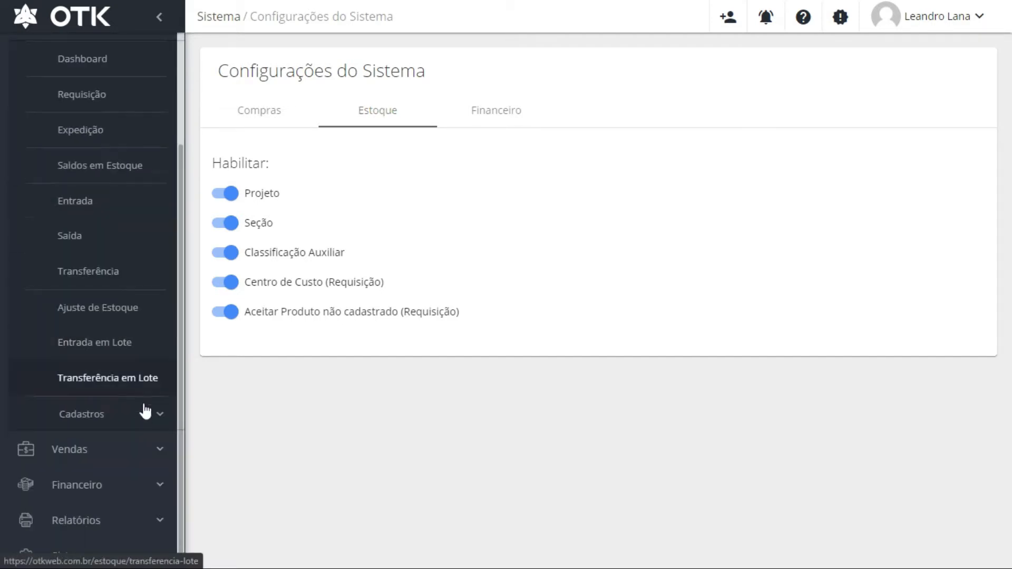
click(141, 415)
scroll(139, 414, down, 5)
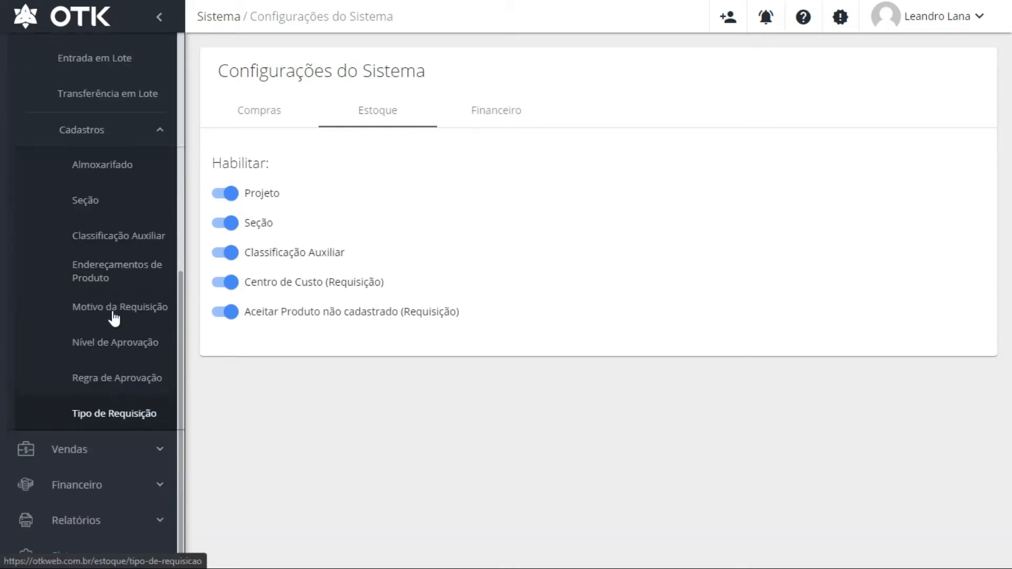
click(116, 242)
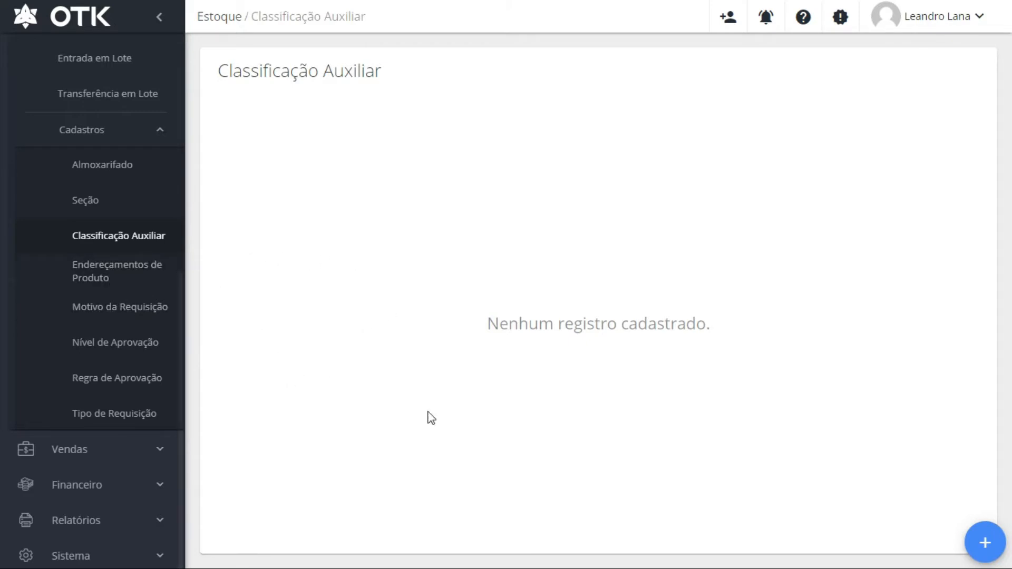
Add a new auxiliary classification named SISTEMA INTERNO
click(975, 543)
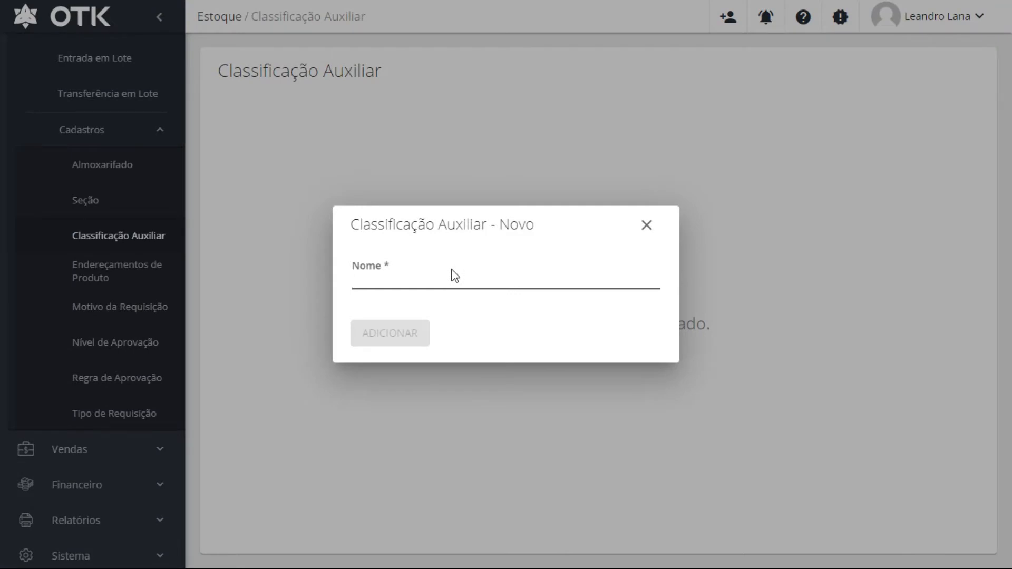
text(SISTEMA)
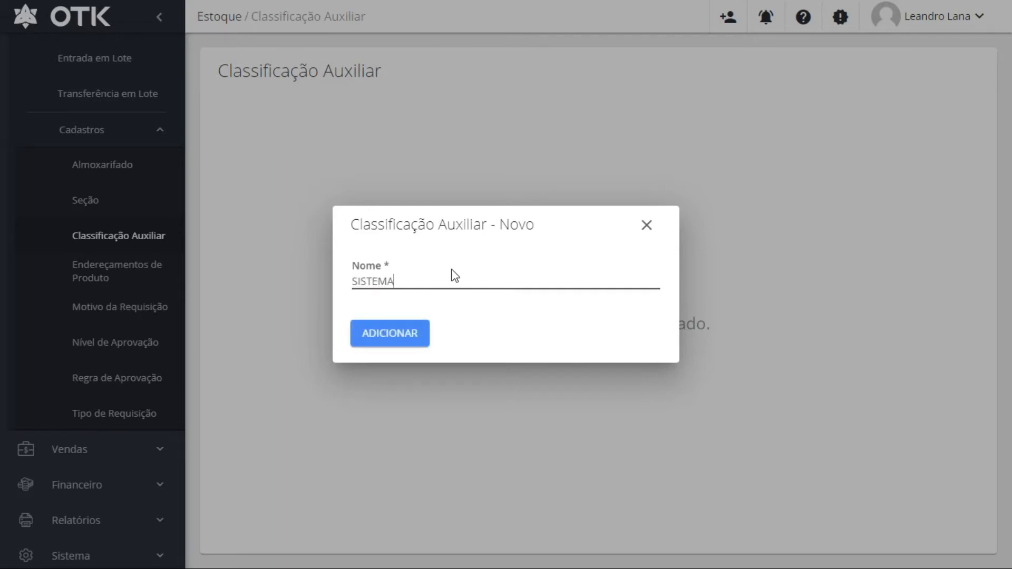
text( INTERNO)
key(Tab)
key(Return)
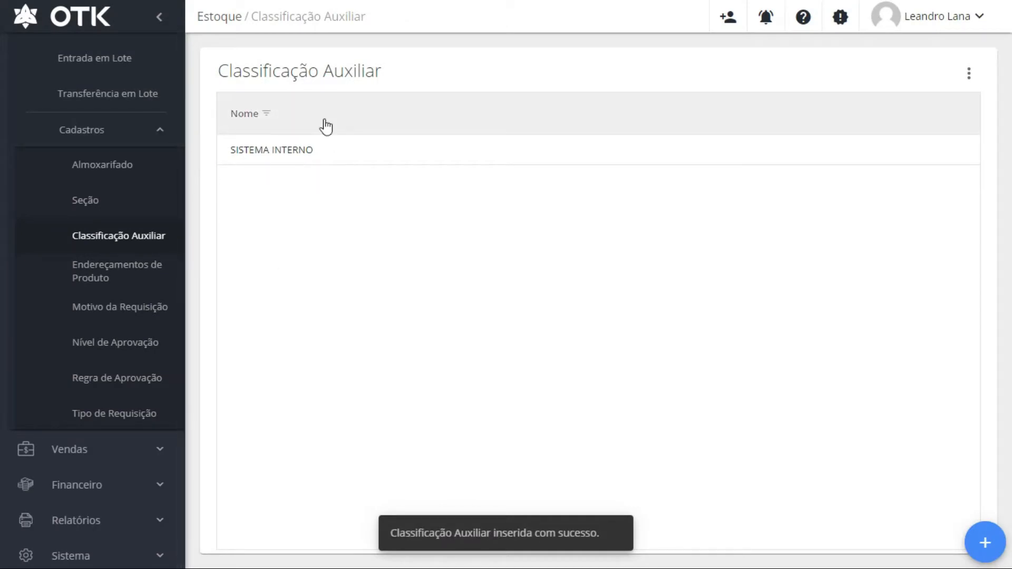
Delete SISTEMA INTERNO with confirmation SIM, then open the Motivo da Requisição list
click(395, 144)
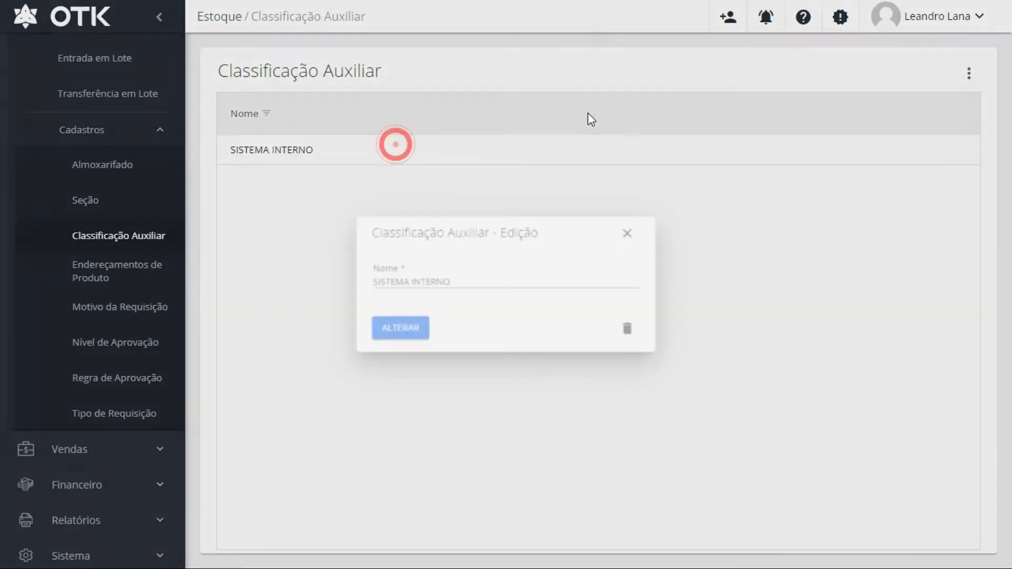
click(627, 328)
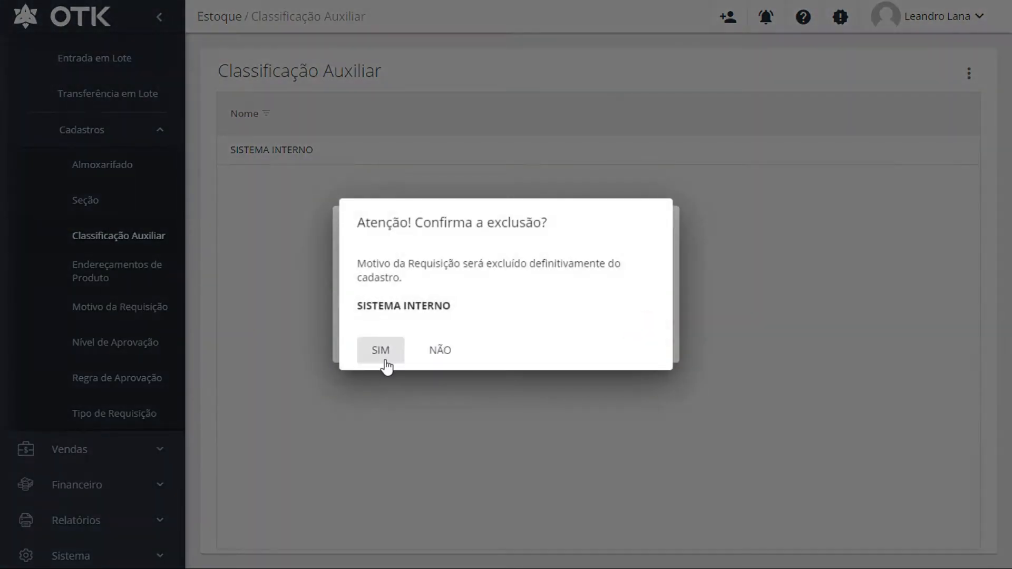
click(385, 360)
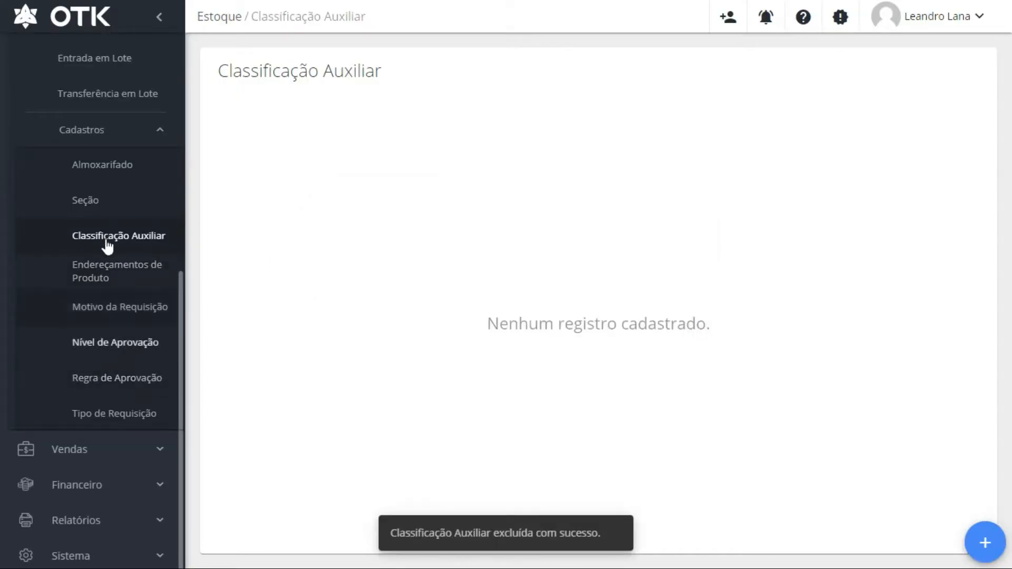
click(106, 303)
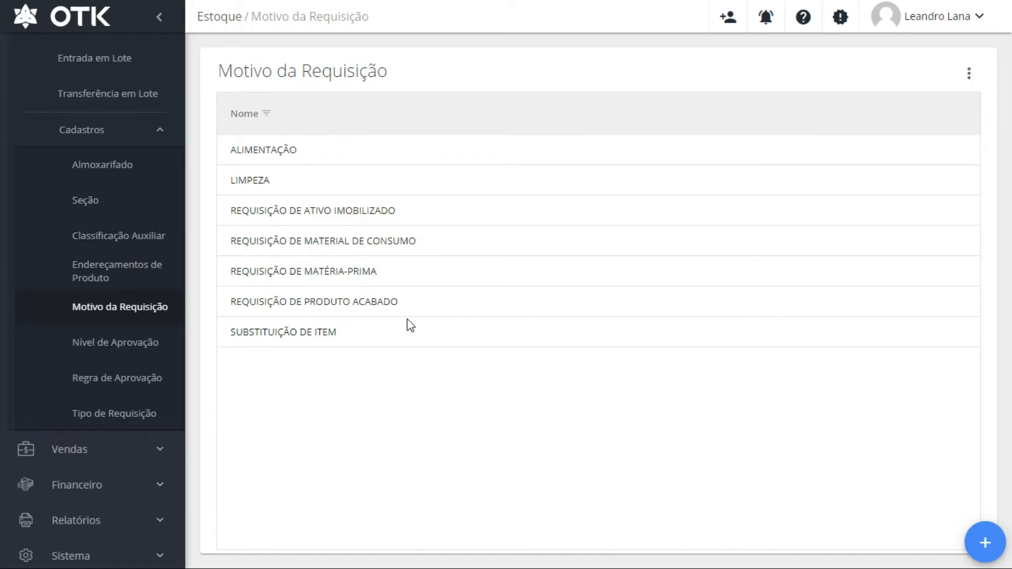
Open the Nível de Aprovação register listing DIRETORIA, GERÊNCIA, SUPERVISAO and USUÁRIO
click(113, 346)
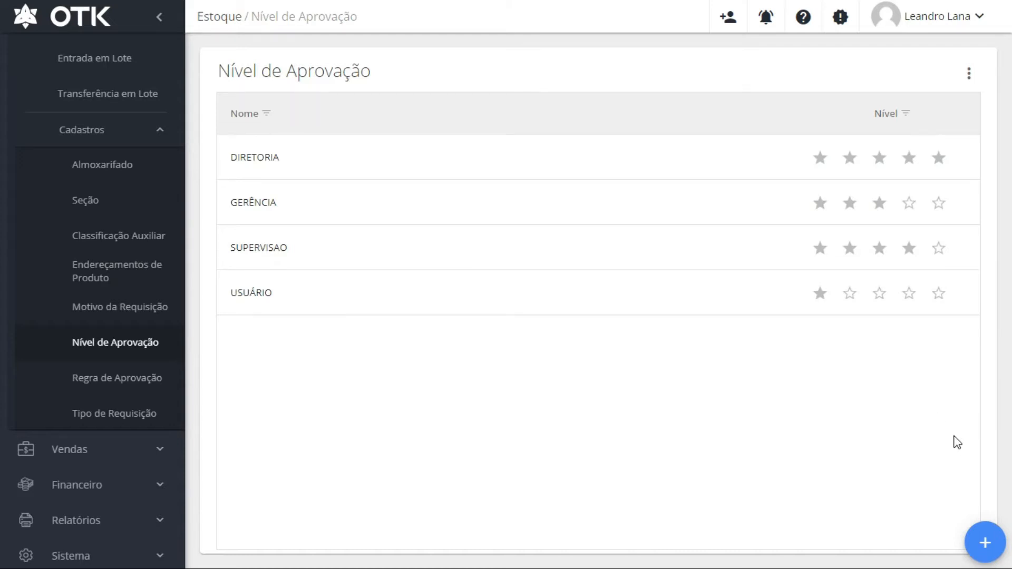
click(601, 304)
click(389, 276)
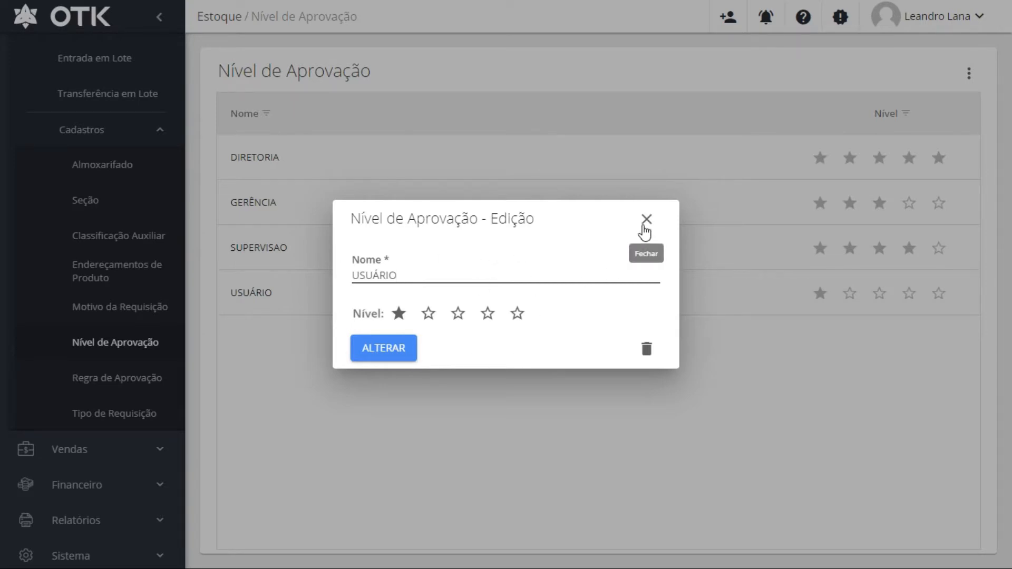
click(645, 220)
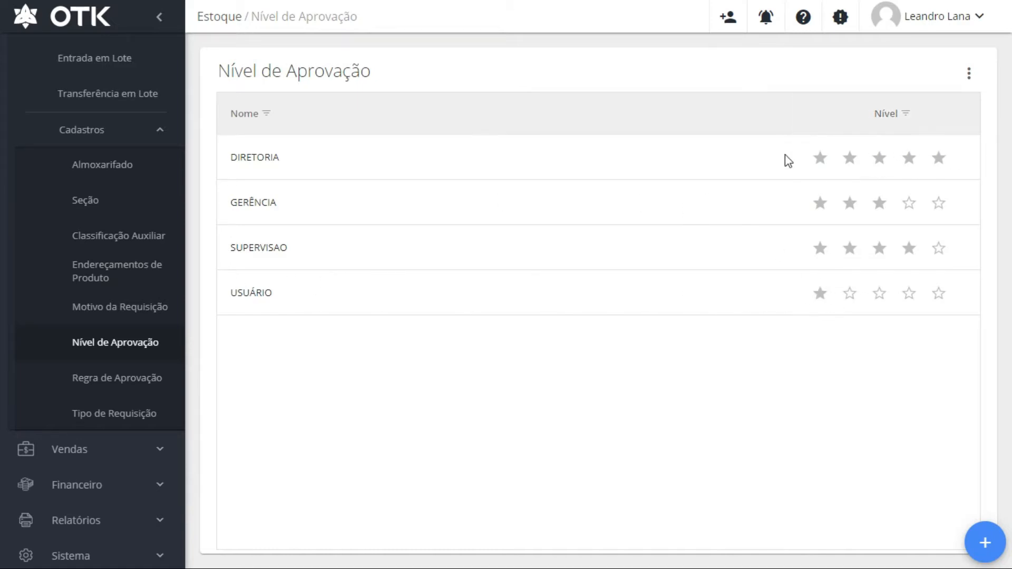
click(401, 535)
Open the Regra de Aprovação list, inspect the Troca de itens rule, and go back
click(127, 386)
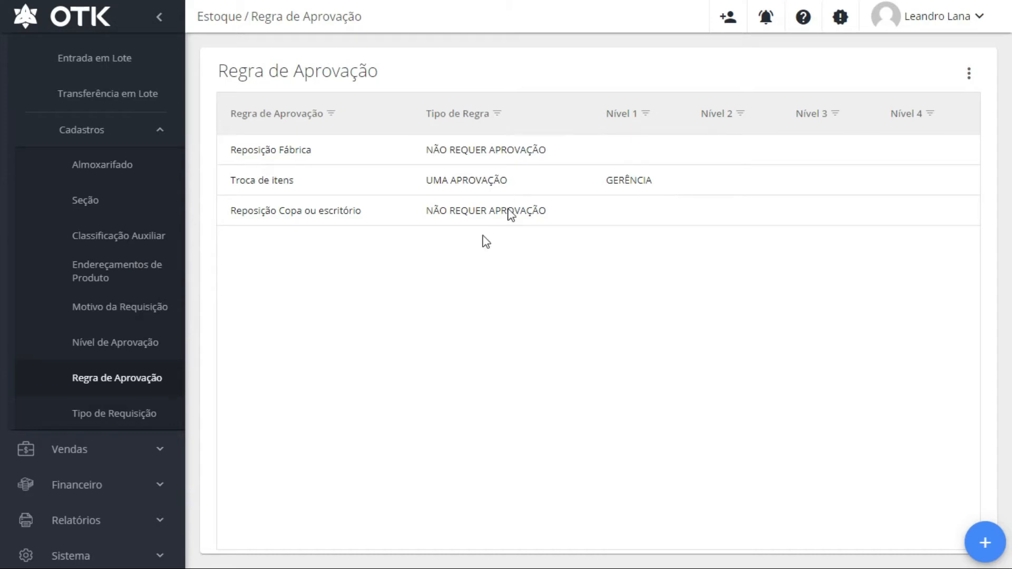
click(543, 189)
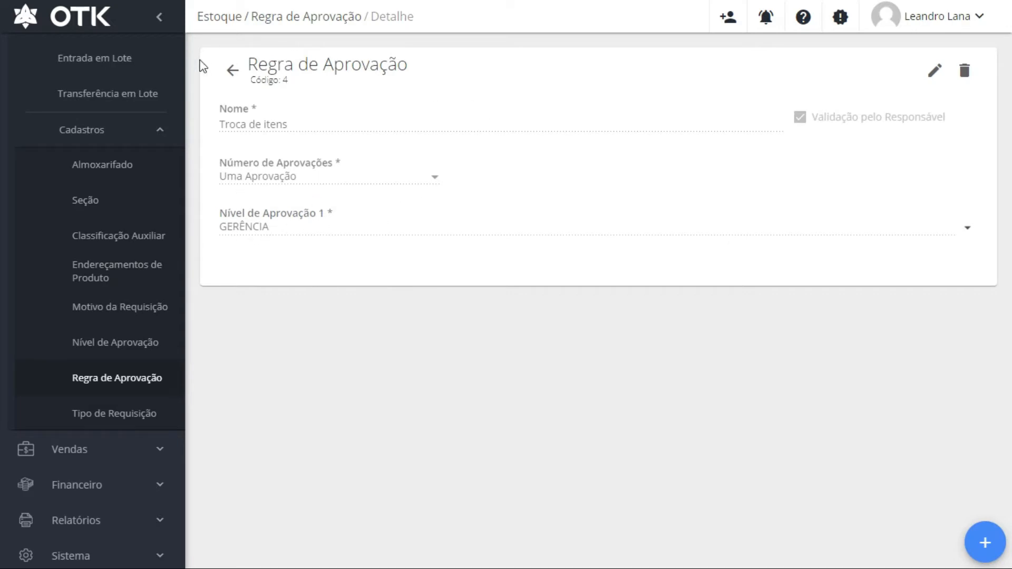
click(233, 70)
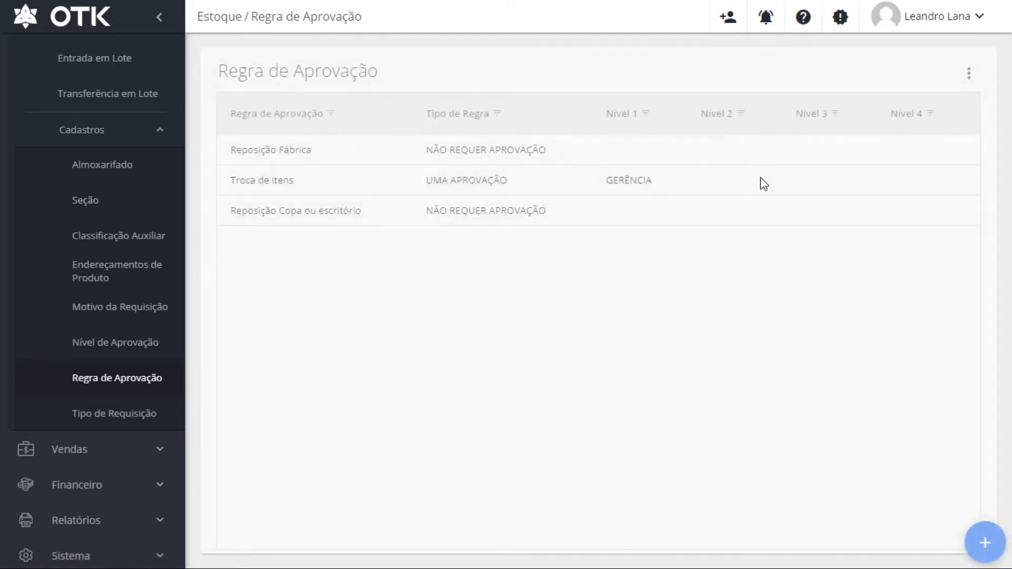
Create approval rule UMA APROVACAO with Uma Aprovação at level GERÊNCIA and save it
click(983, 541)
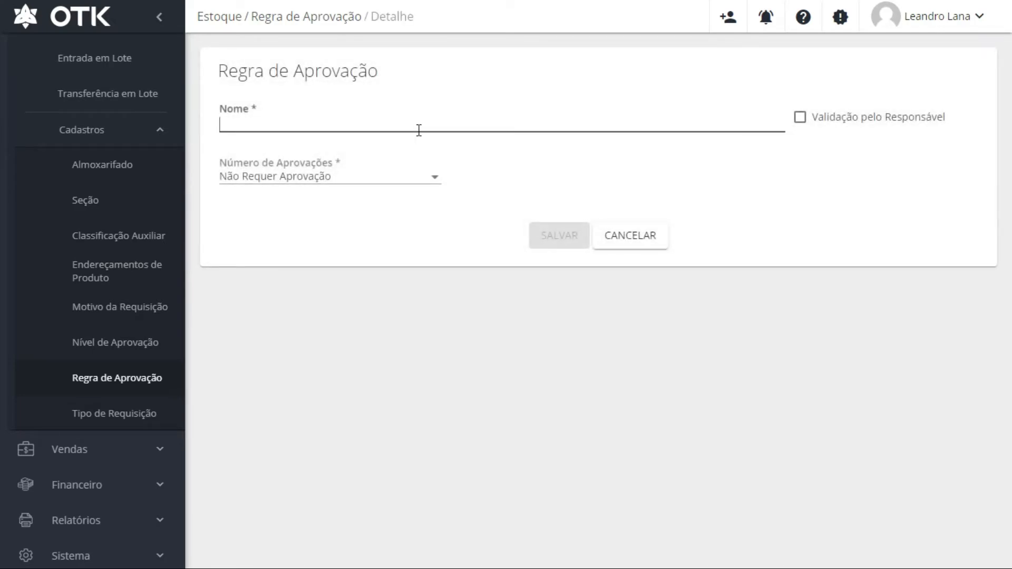
text(u)
text(UMA APR)
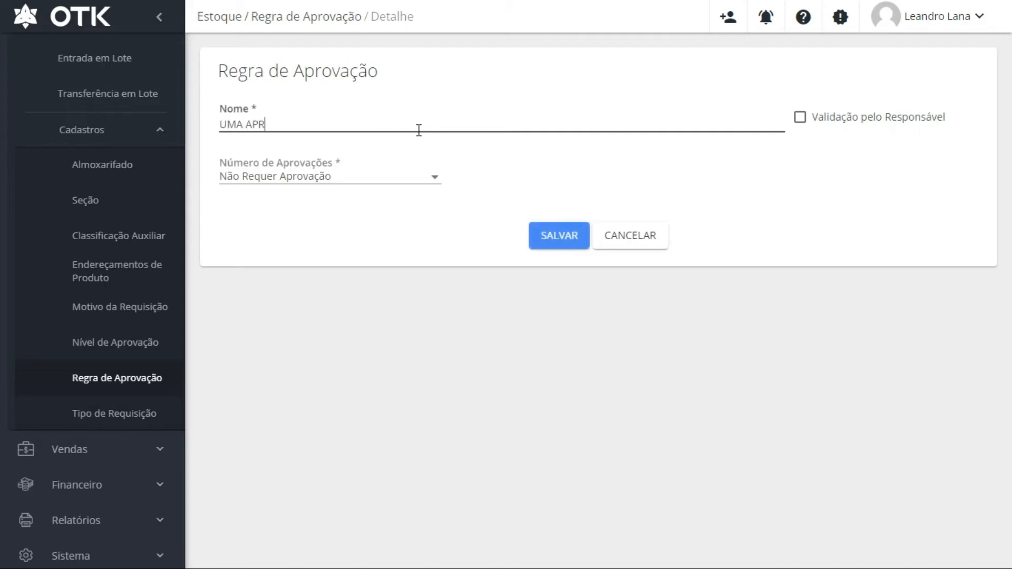
text(OVACAO)
click(423, 179)
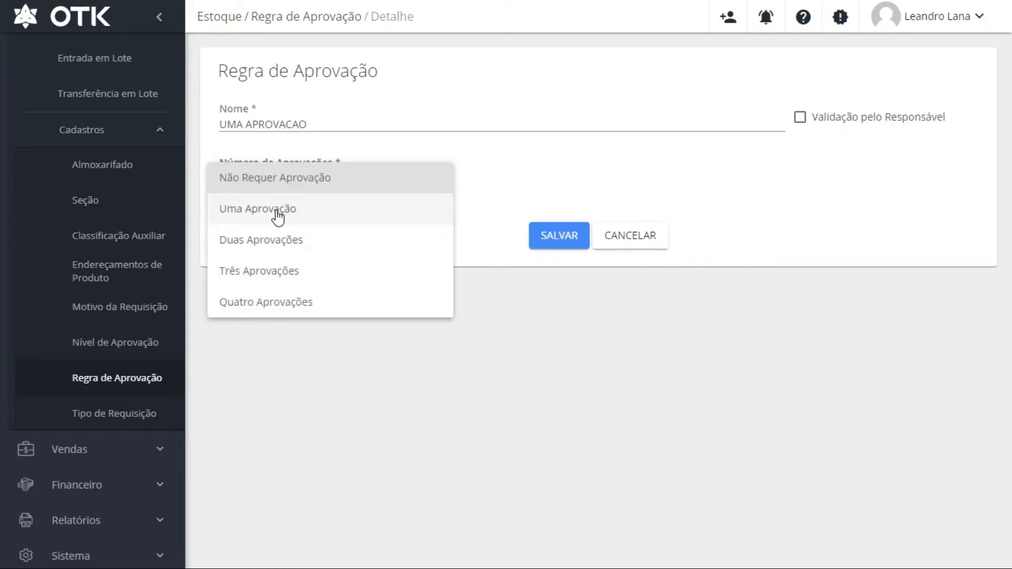
click(278, 216)
click(968, 234)
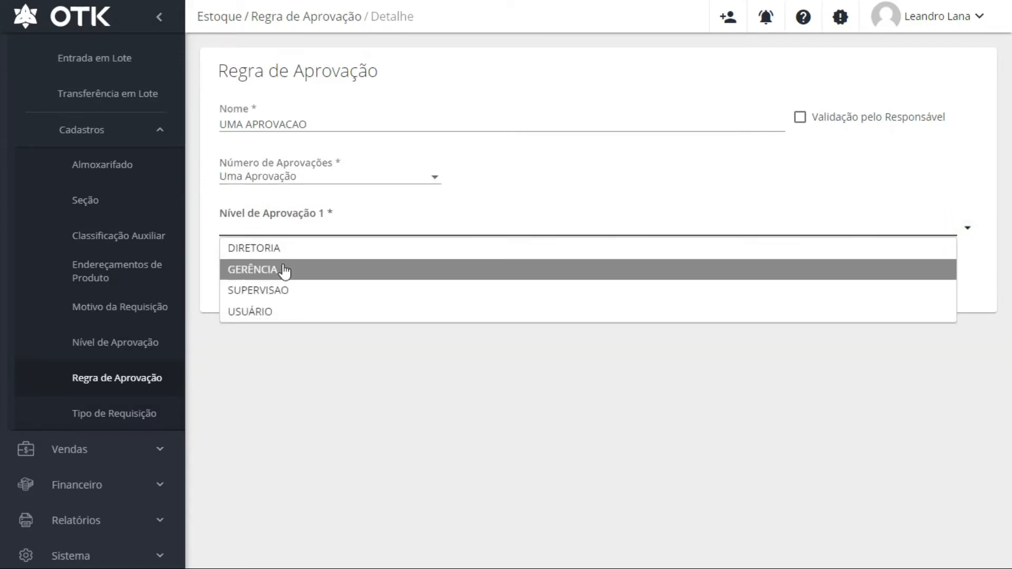
click(284, 270)
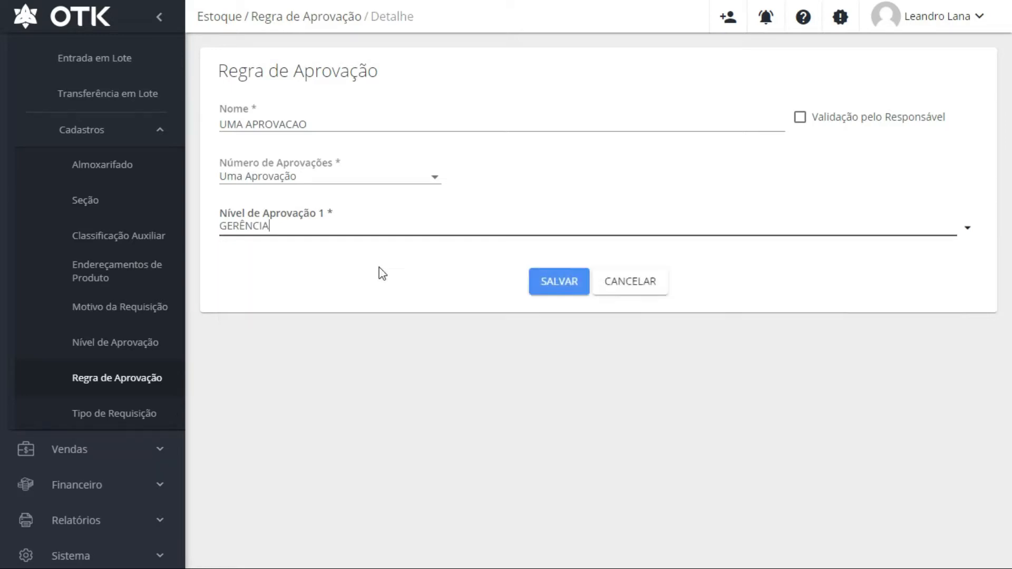
click(557, 293)
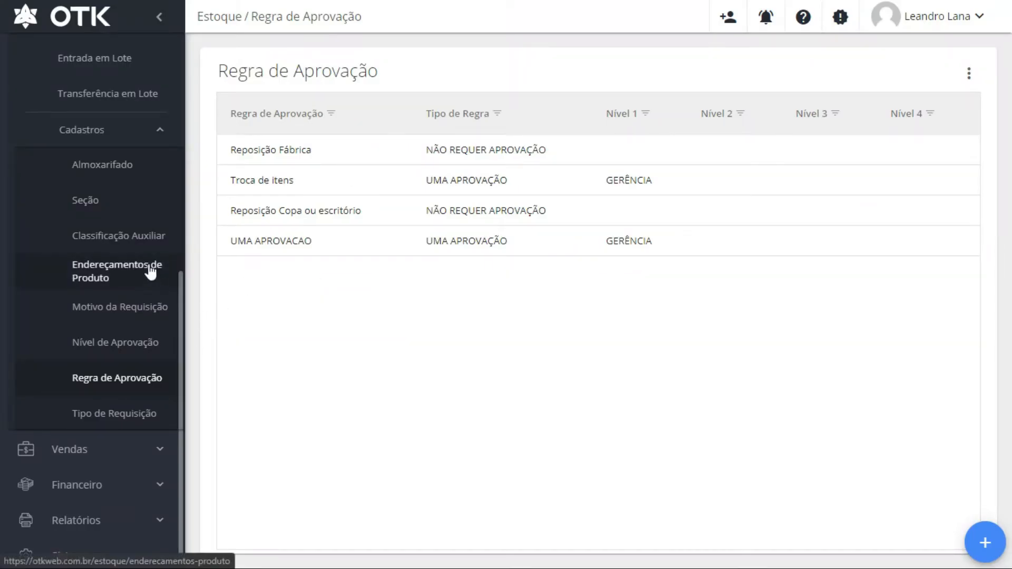
View the Açucar entry in Endereçamentos de Produto, then close it without changes
click(92, 273)
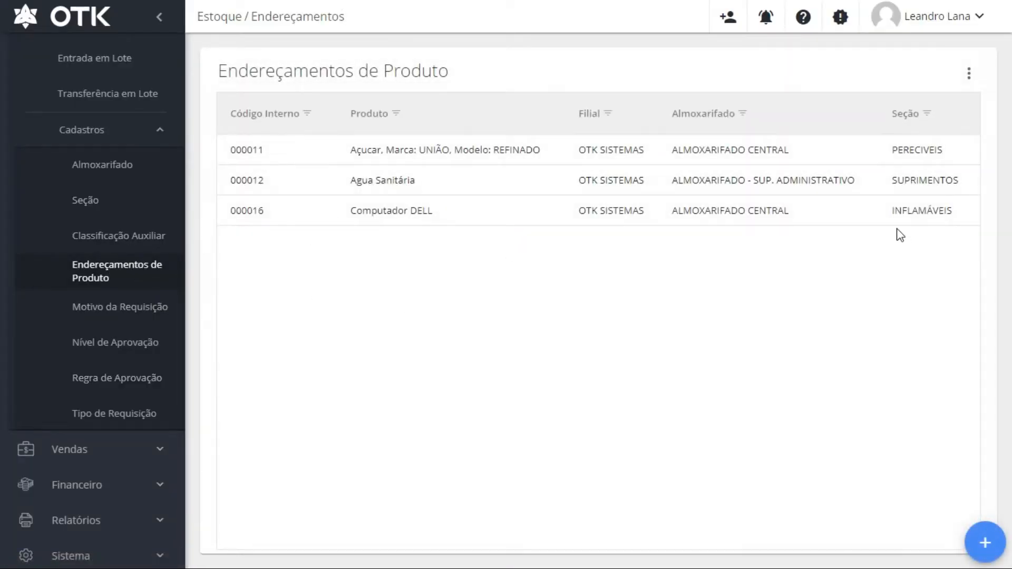
click(411, 149)
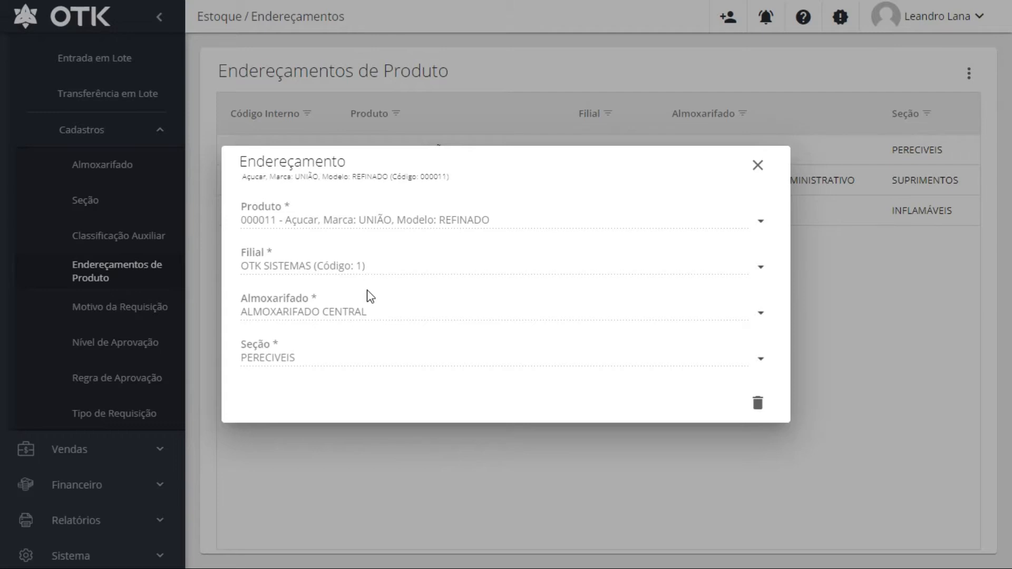
click(758, 167)
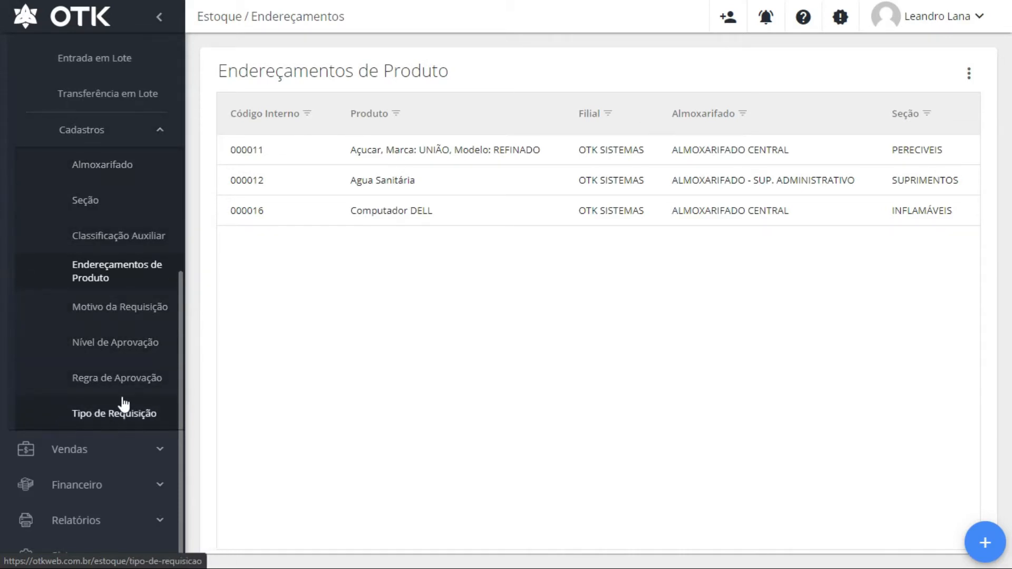
Go to the Tipo de Requisição register and start a blank new requisition type
click(95, 419)
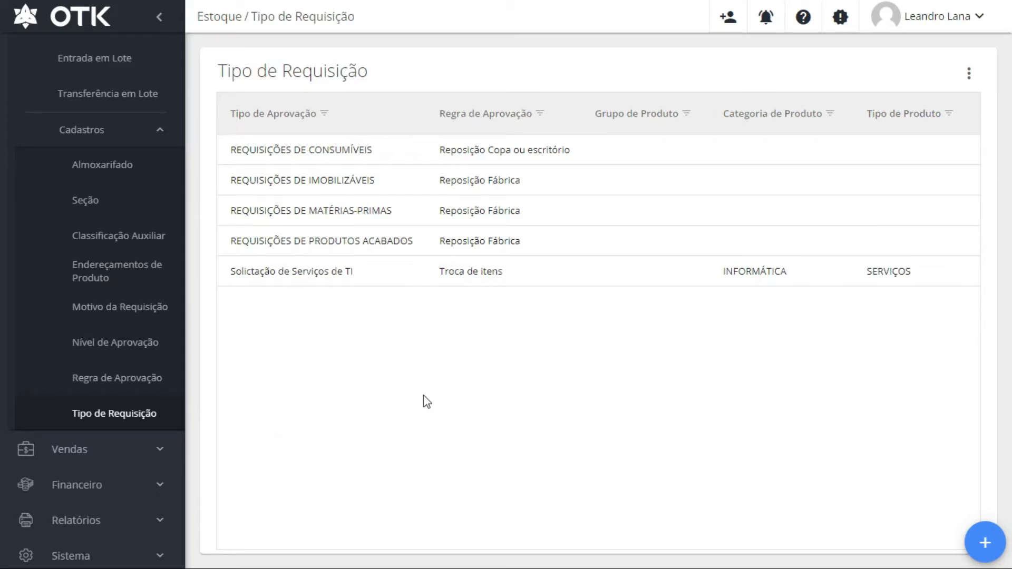
click(978, 541)
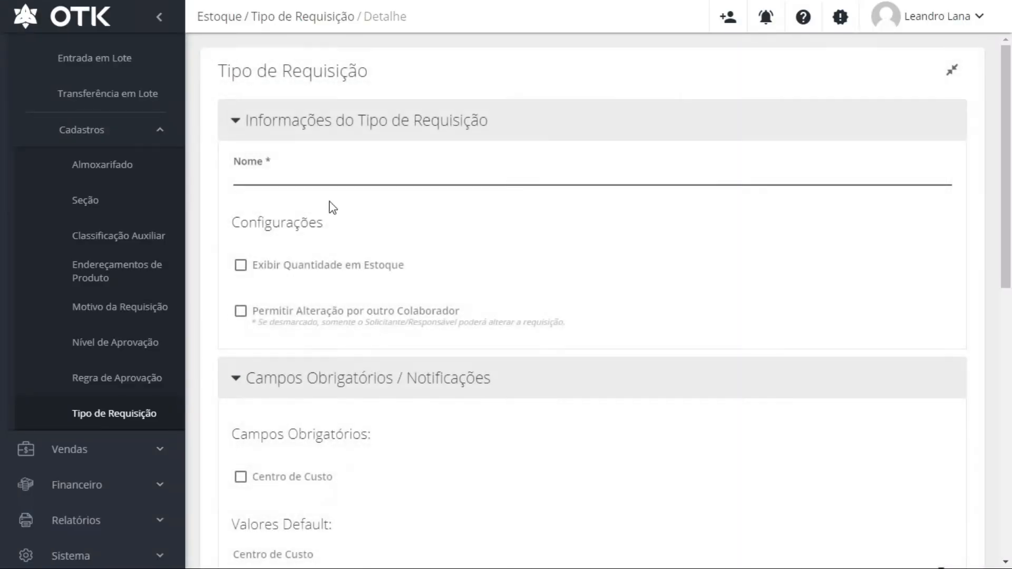
Name the new requisition type REQUISIÇÃO TREINAMENTO and enable stock quantity display and edits by other collaborators
click(318, 181)
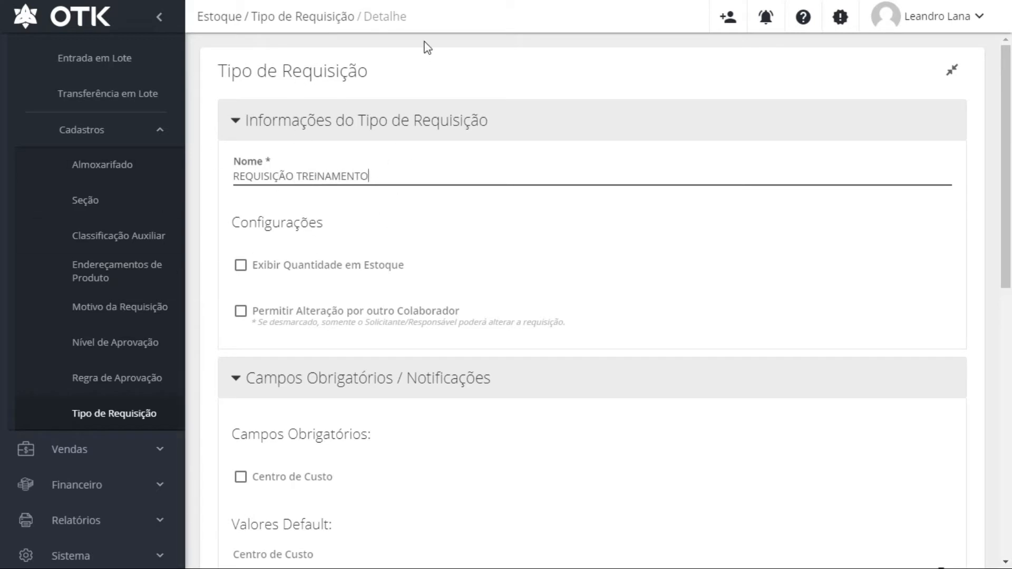
click(268, 270)
scroll(320, 280, down, 3)
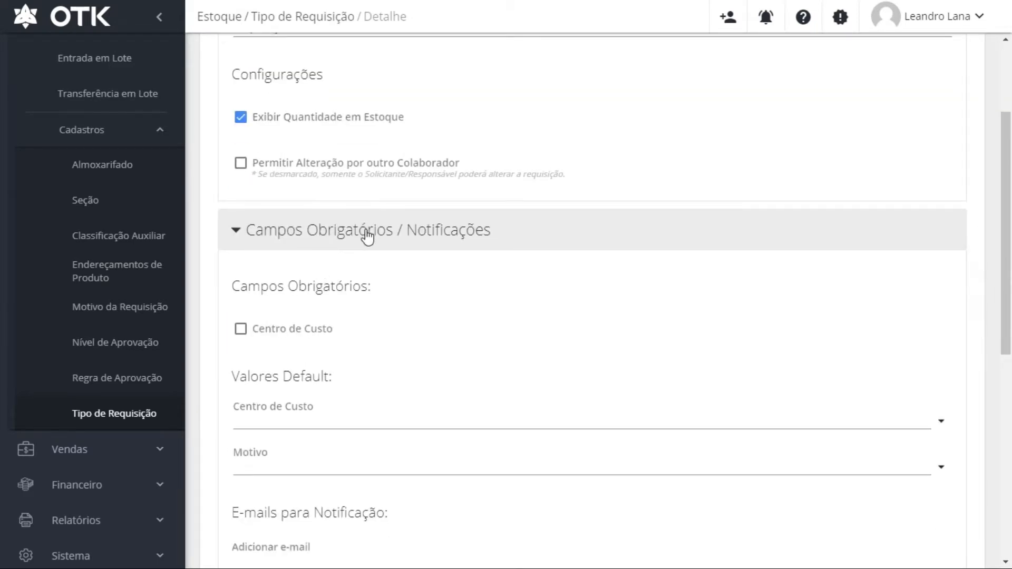
scroll(366, 235, down, 1)
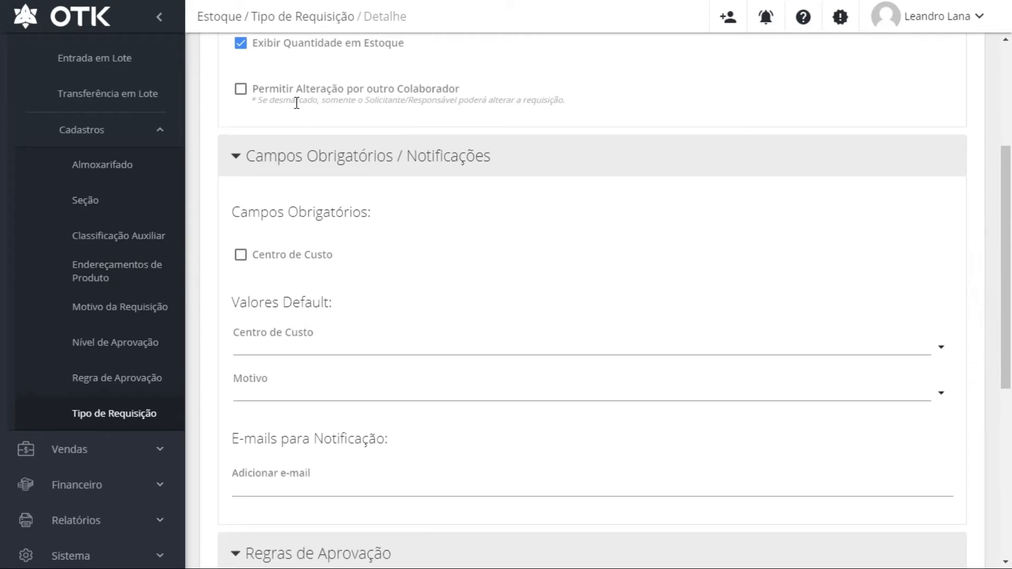
click(241, 90)
scroll(271, 148, up, 3)
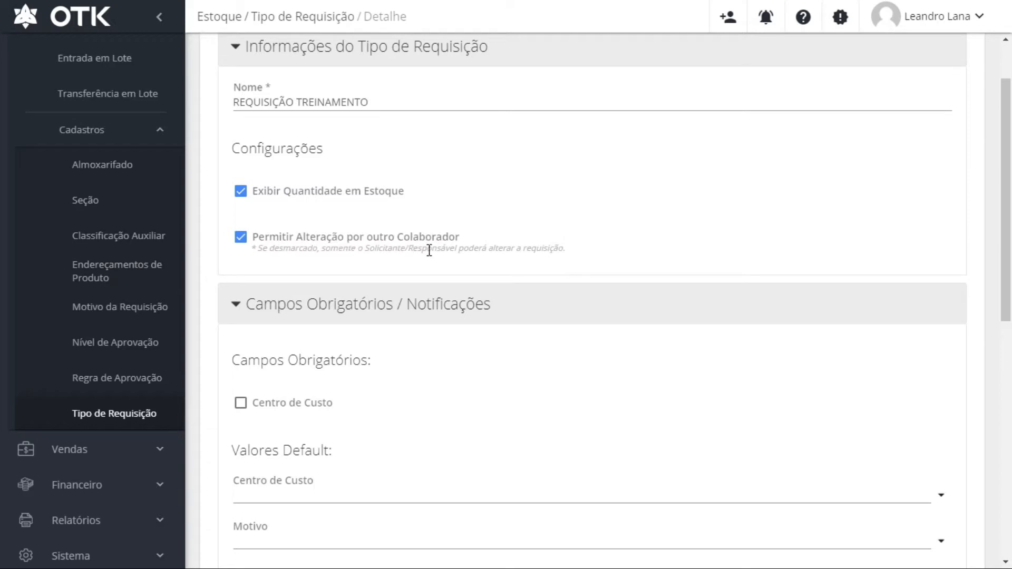
scroll(517, 275, down, 3)
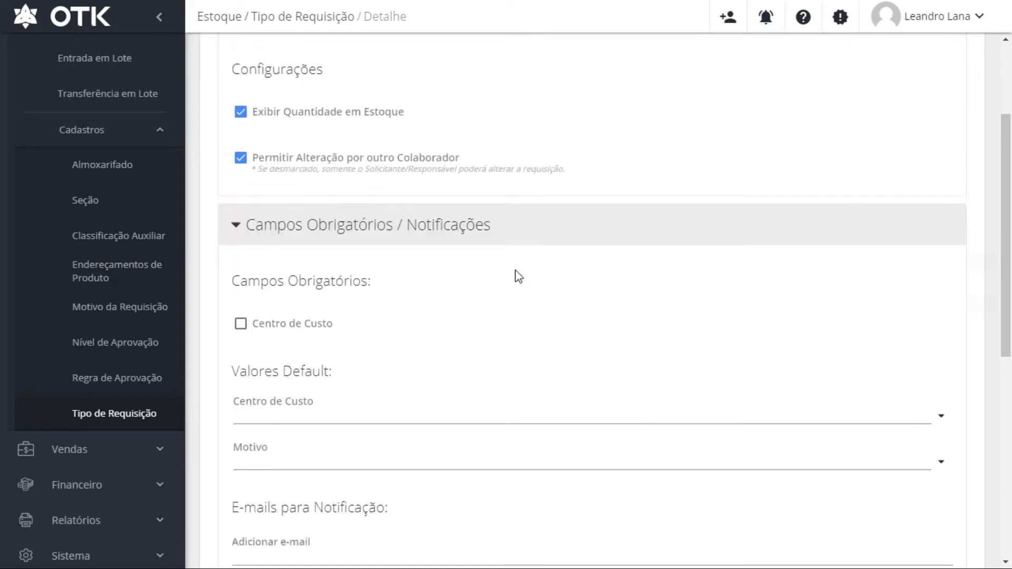
scroll(517, 275, down, 3)
scroll(517, 276, up, 3)
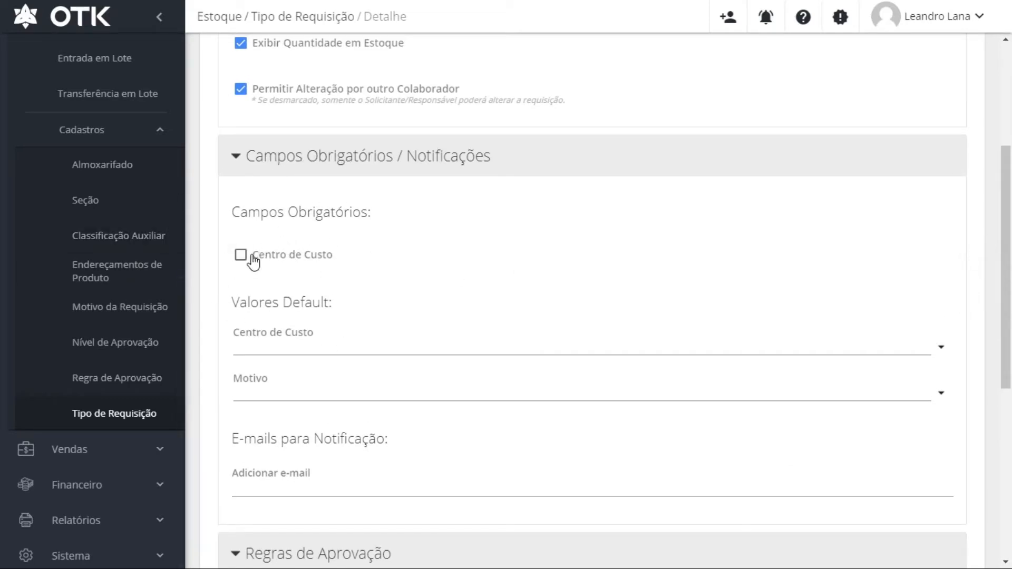
scroll(283, 241, down, 3)
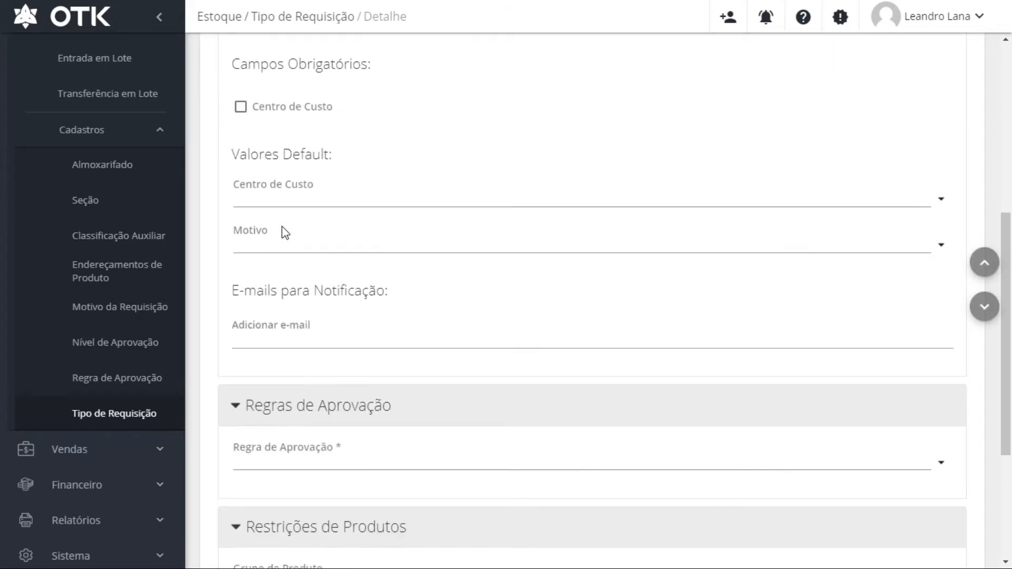
Make cost centre required and default the reason to REQUISIÇÃO DE MATERIAL DE CONSUMO
click(241, 108)
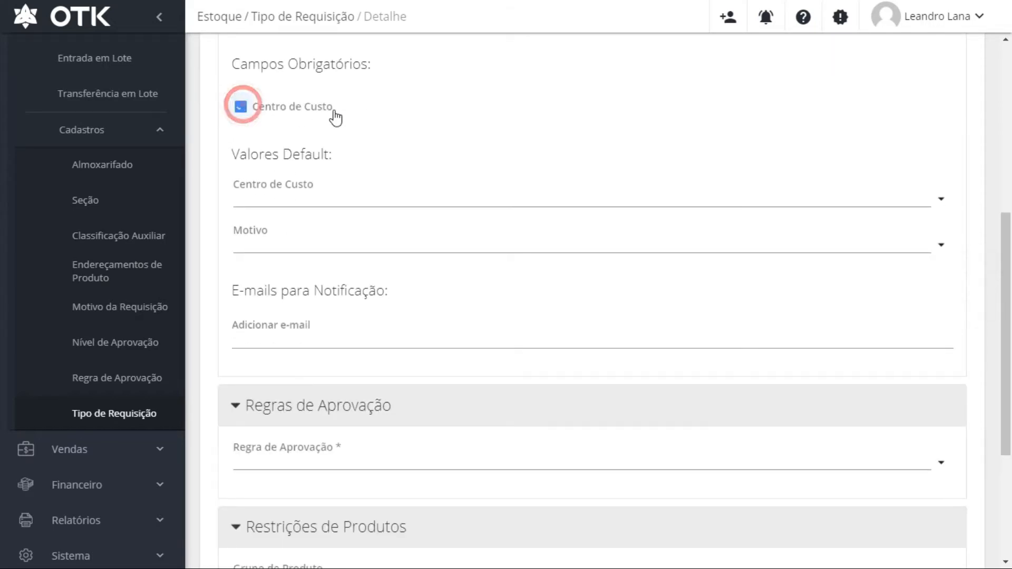
click(942, 198)
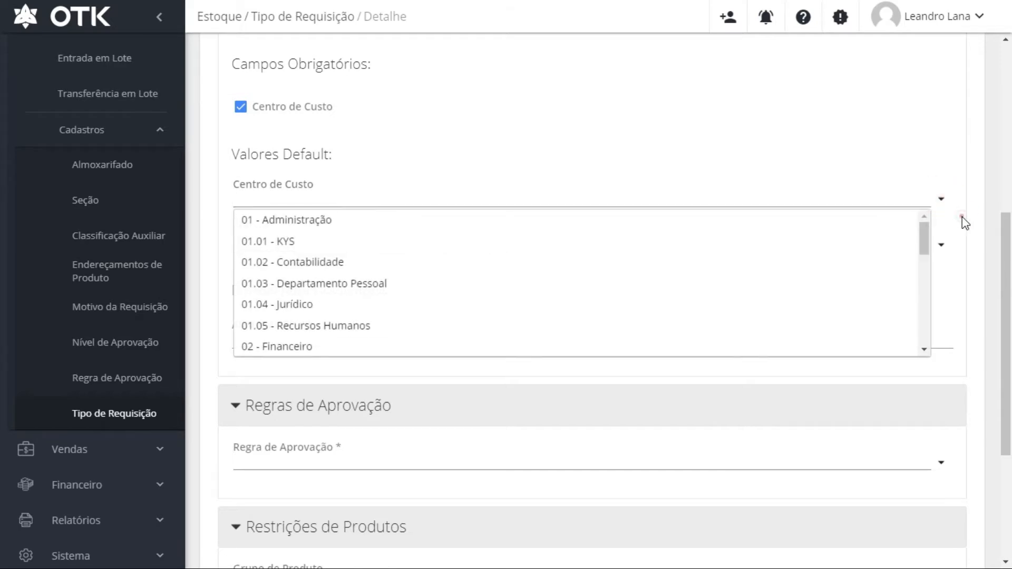
click(956, 227)
click(938, 247)
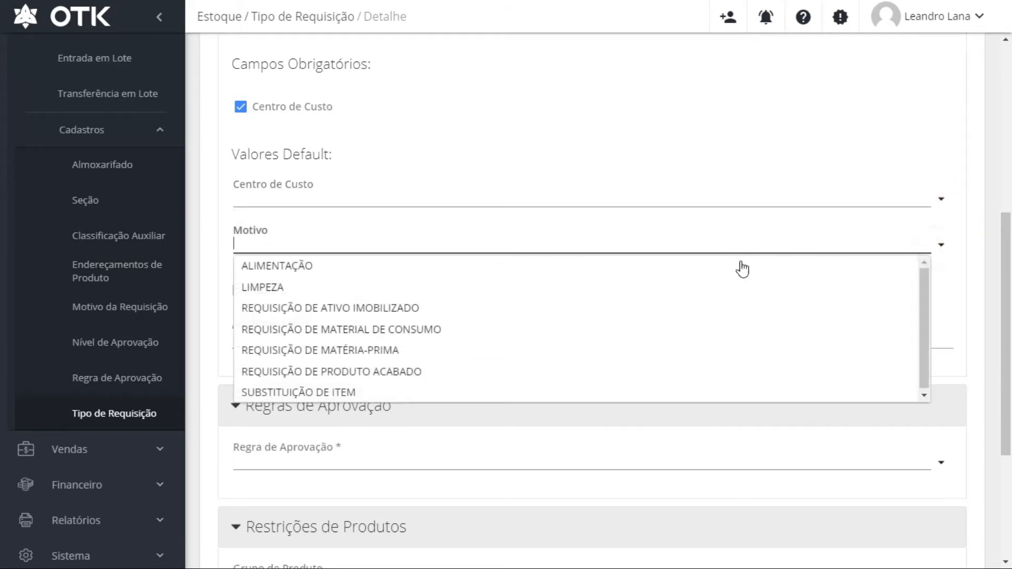
scroll(309, 427, down, 1)
scroll(308, 427, down, 2)
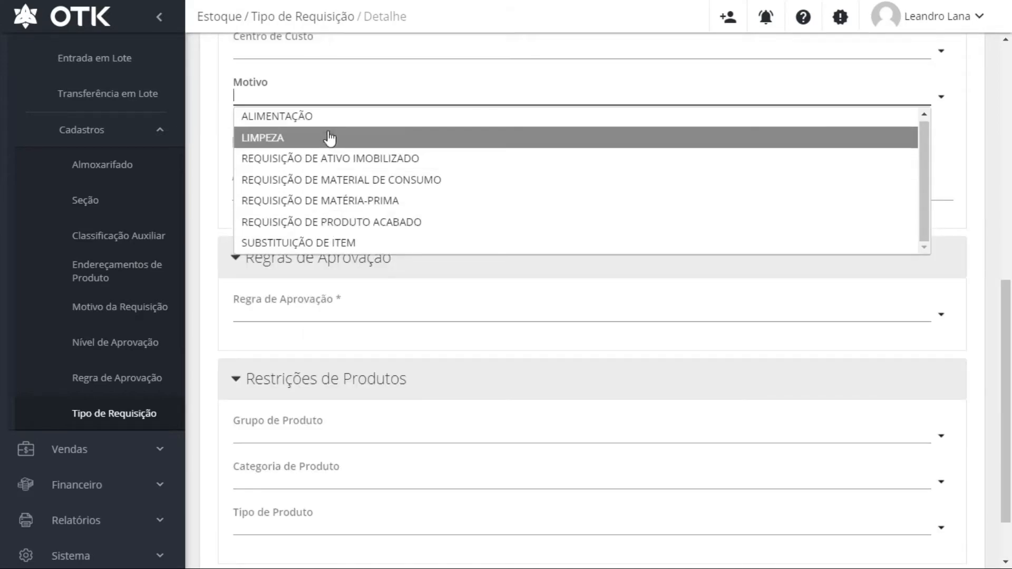
click(327, 182)
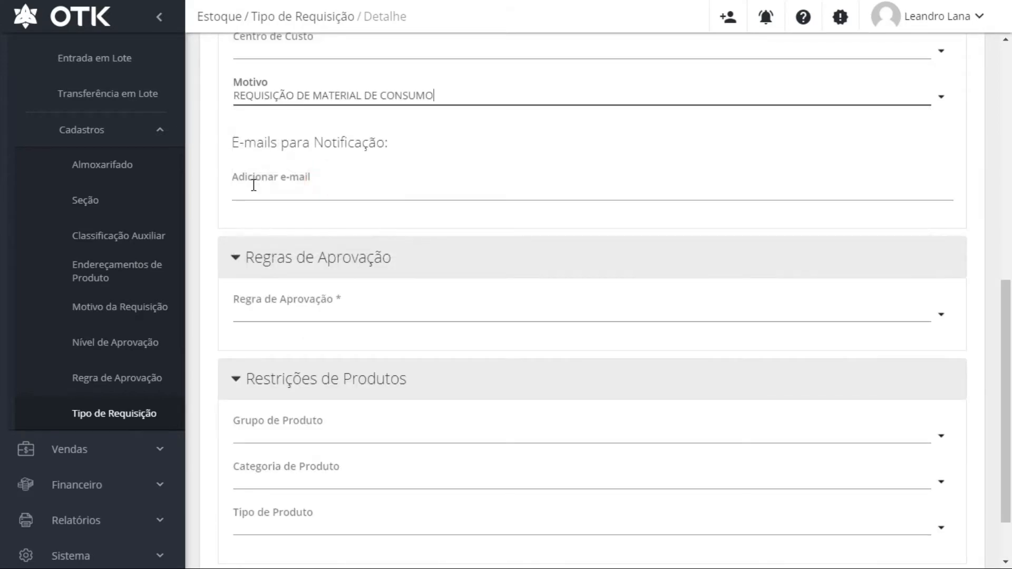
Add a notification e-mail address to the requisition type
click(592, 189)
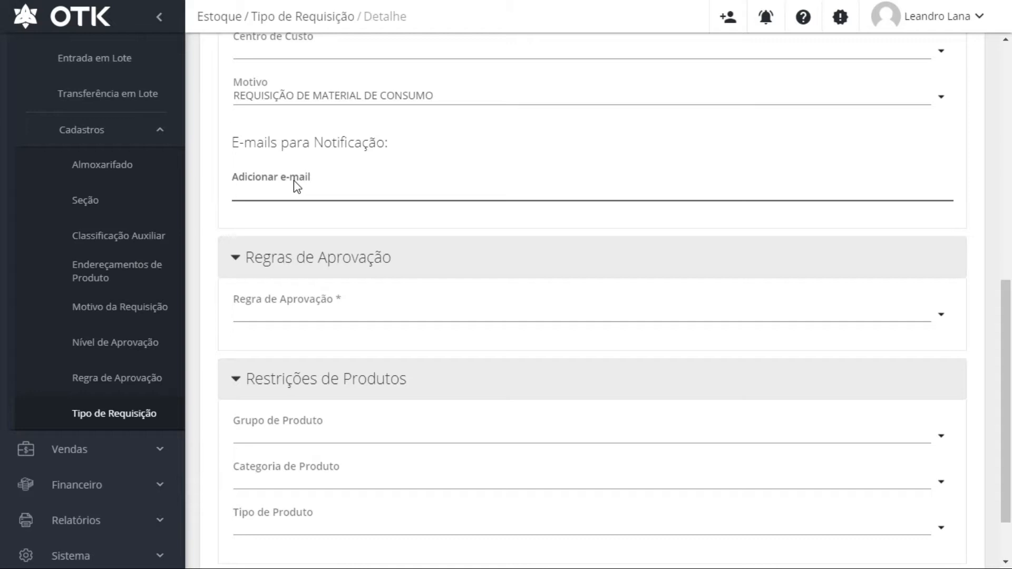
key(Return)
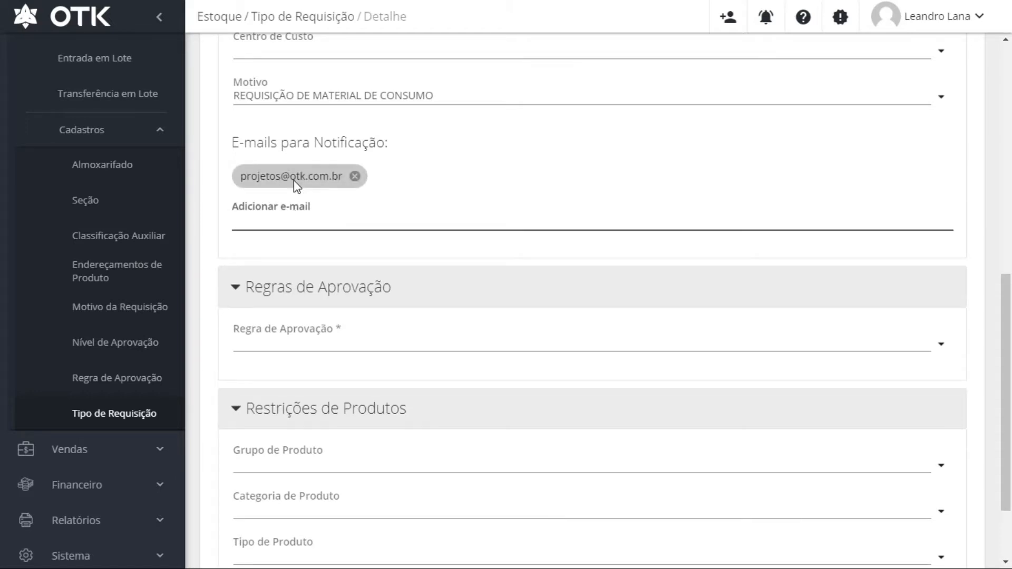
scroll(332, 247, down, 2)
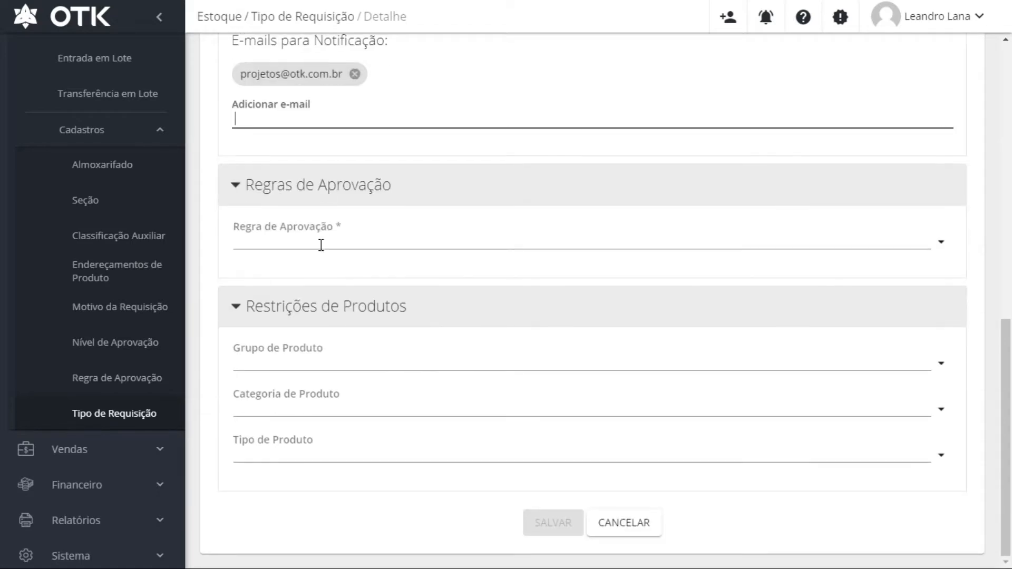
Review the UMA APROVACAO approval rule, collapse Restrições de Produtos, and save REQUISIÇÃO TREINAMENTO
click(941, 248)
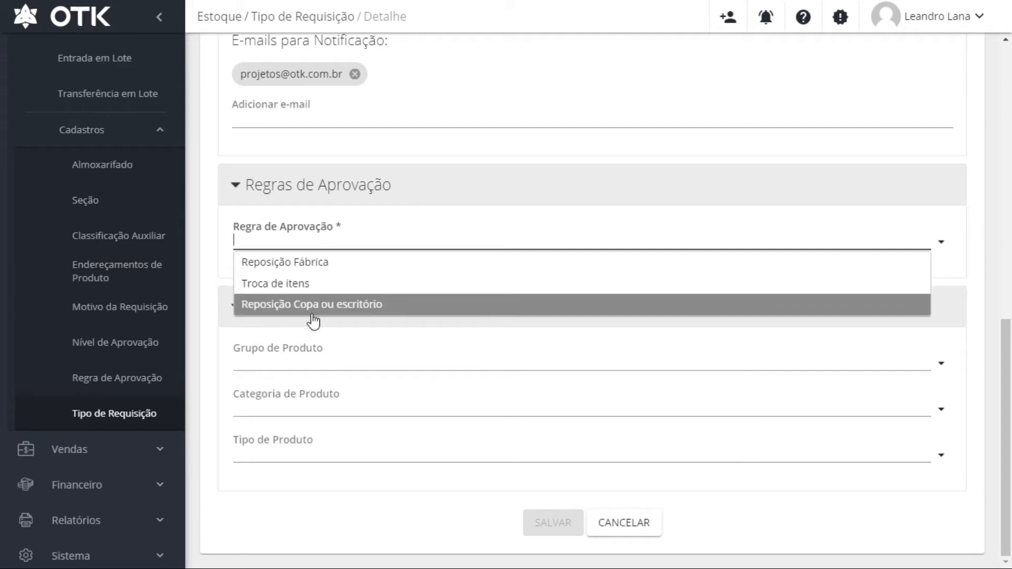
click(207, 210)
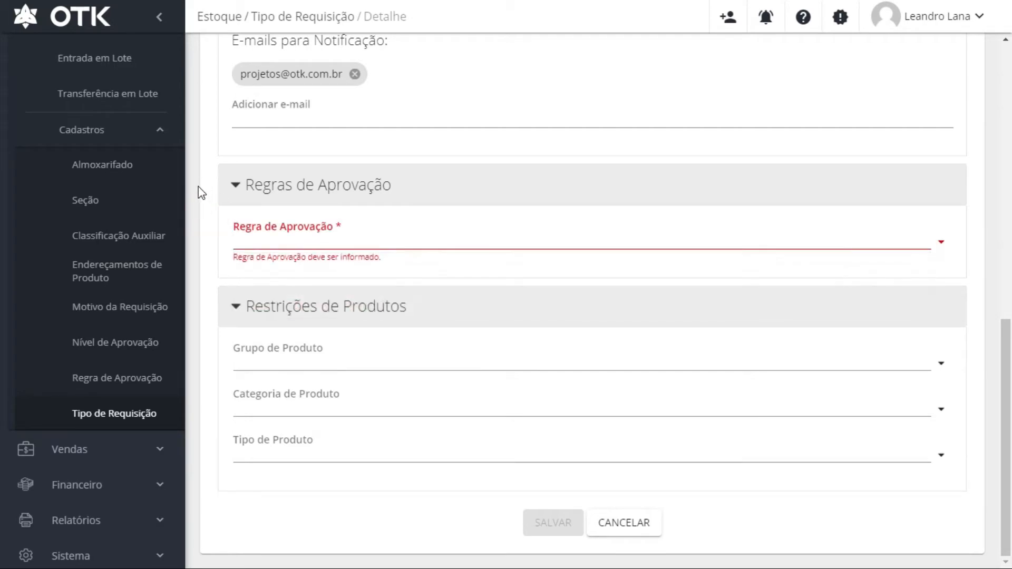
click(940, 242)
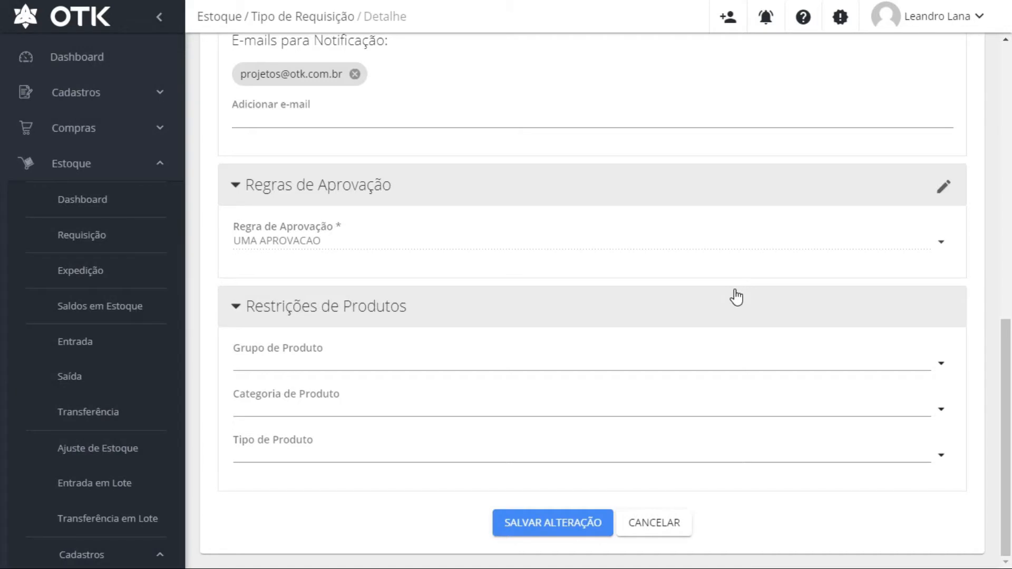
click(758, 310)
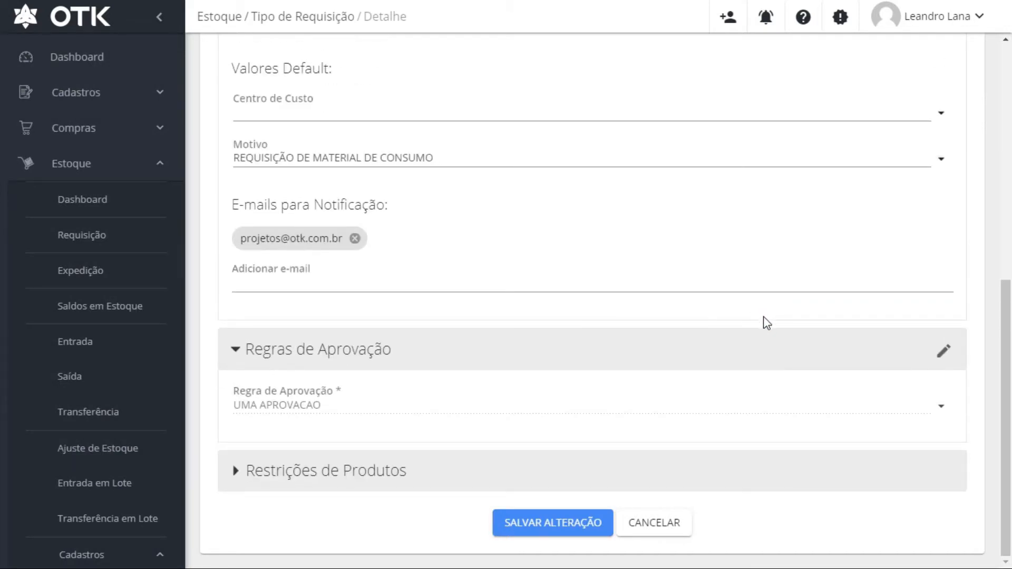
click(552, 526)
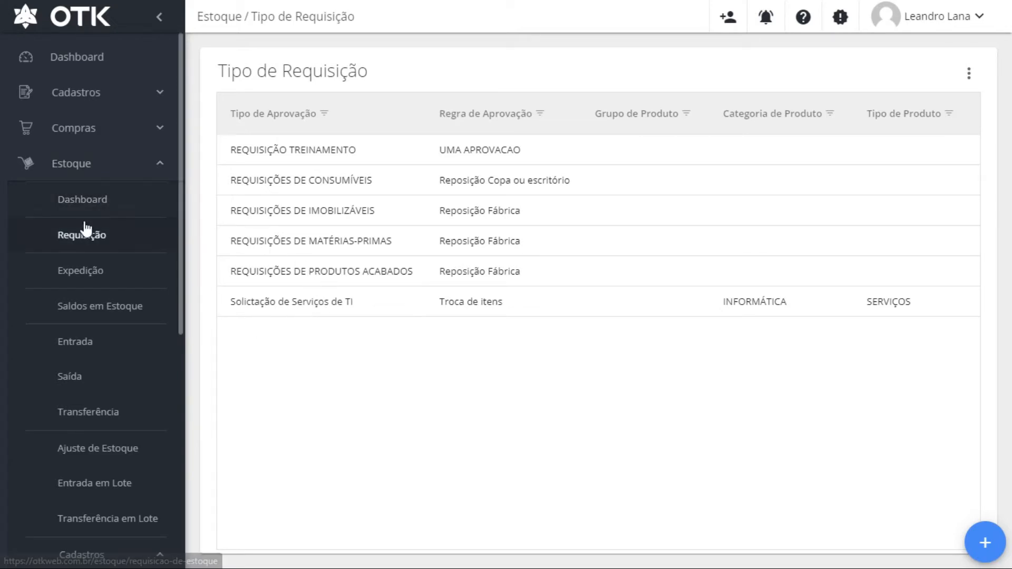
Go via the stock Dashboard to the Requisição list of open requisitions for OTK SISTEMAS
click(117, 206)
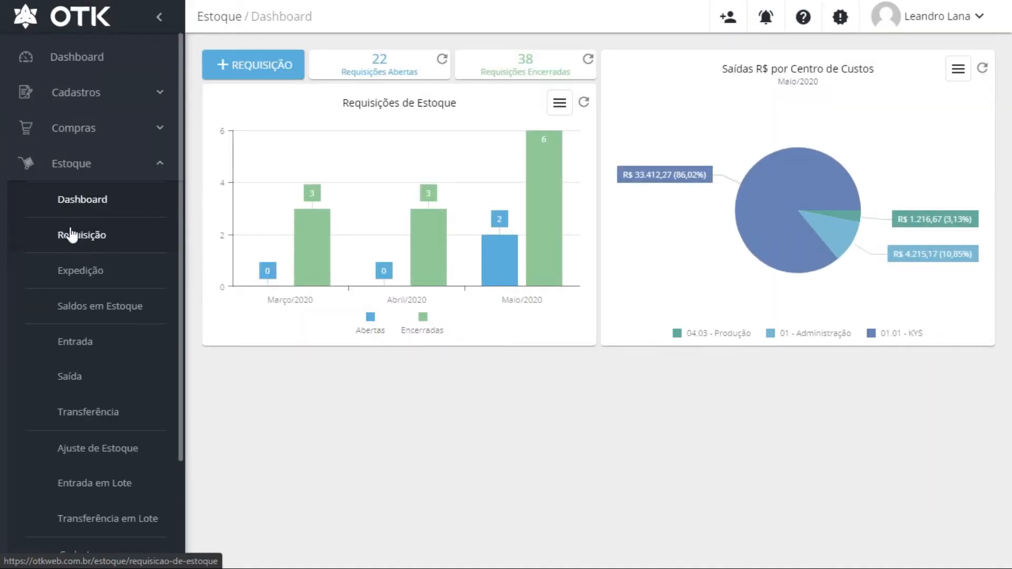
click(250, 66)
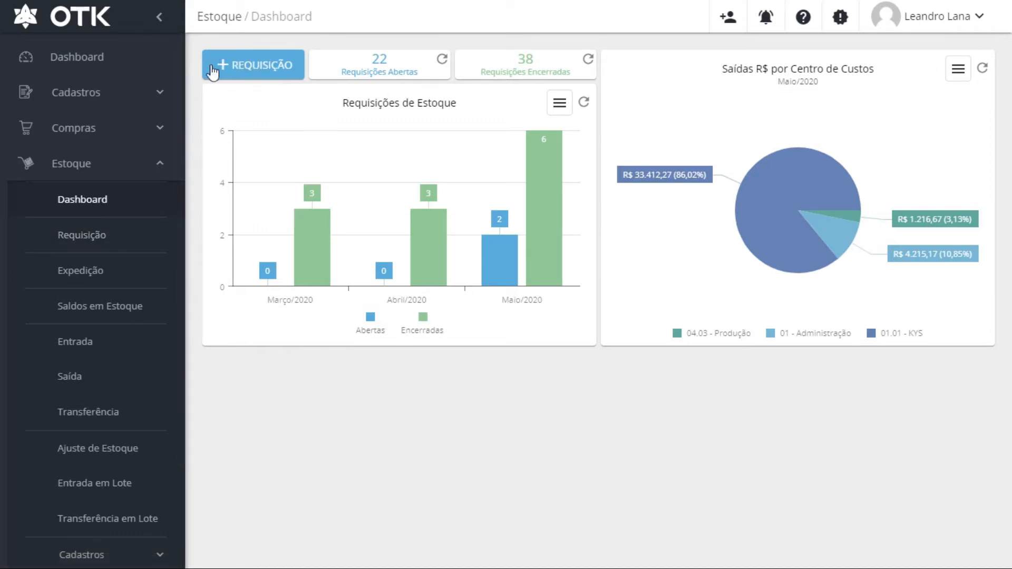
click(88, 230)
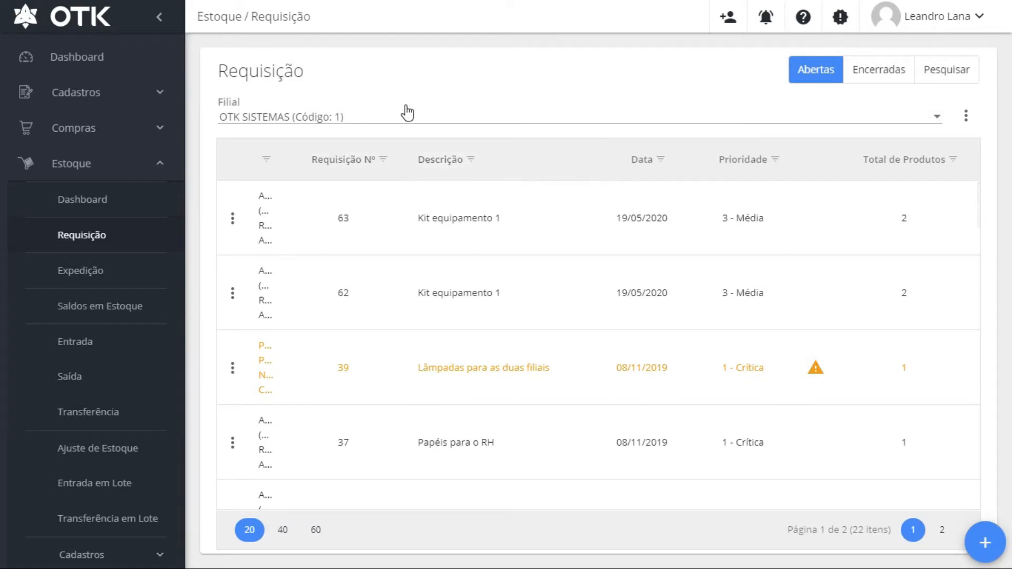
key(F1)
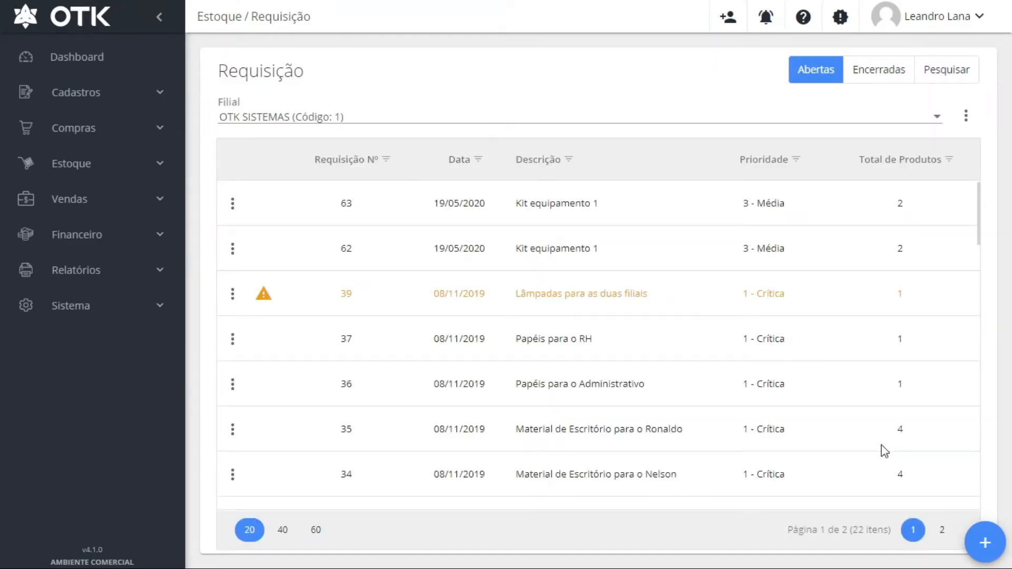
Create a new requisition described as REQUISIÇÃO TREINAMENTO, keeping priority 3 - Média
click(987, 542)
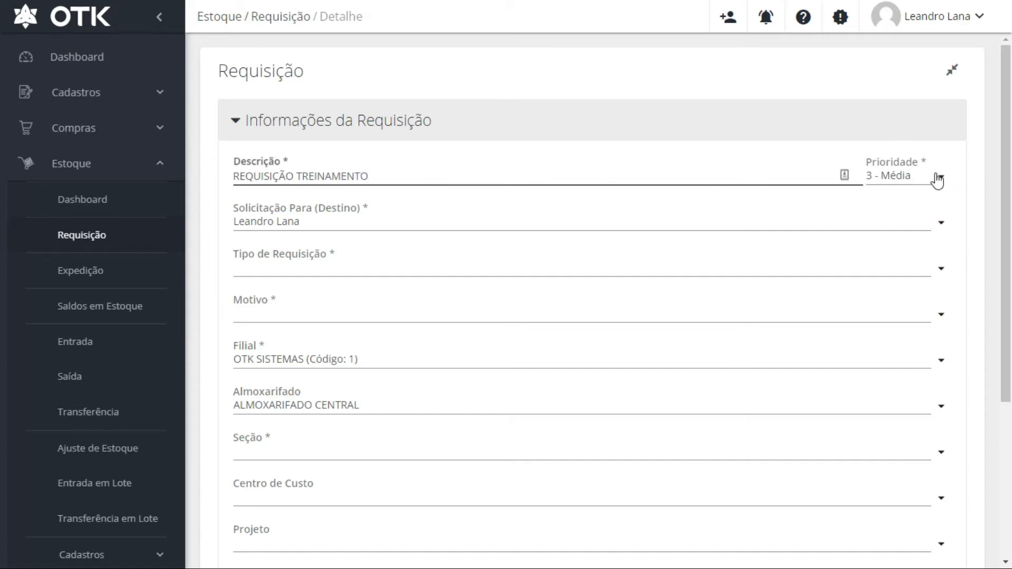
click(936, 176)
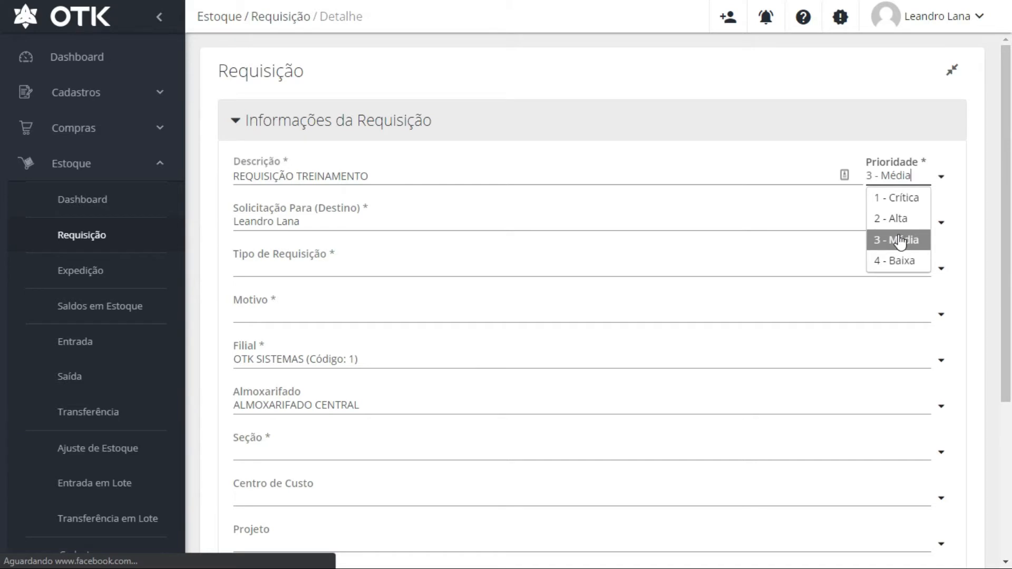
Choose REQUISIÇÃO TREINAMENTO as the request type and review the Motivo, Filial and Almoxarifado fields
click(899, 240)
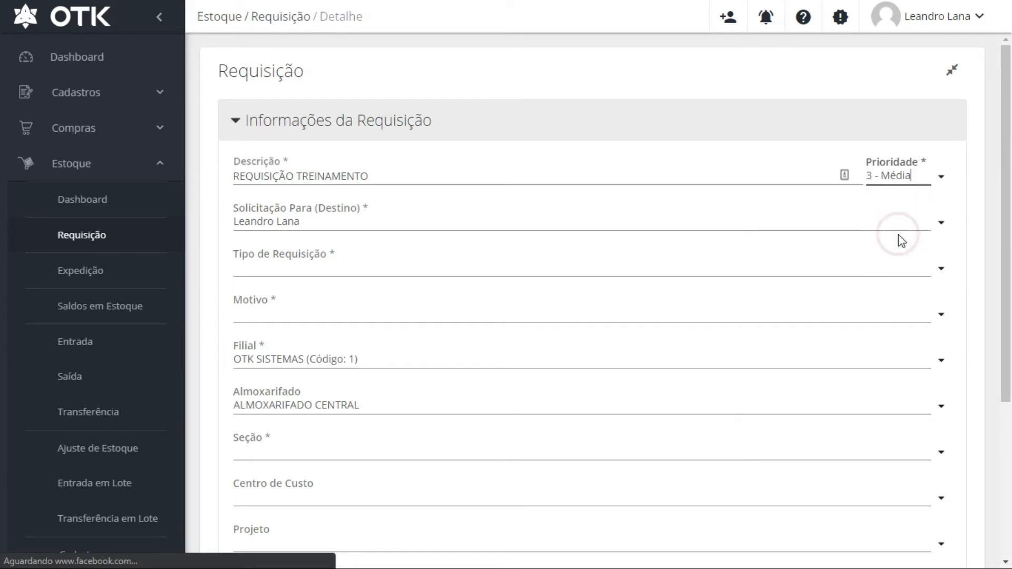
click(930, 267)
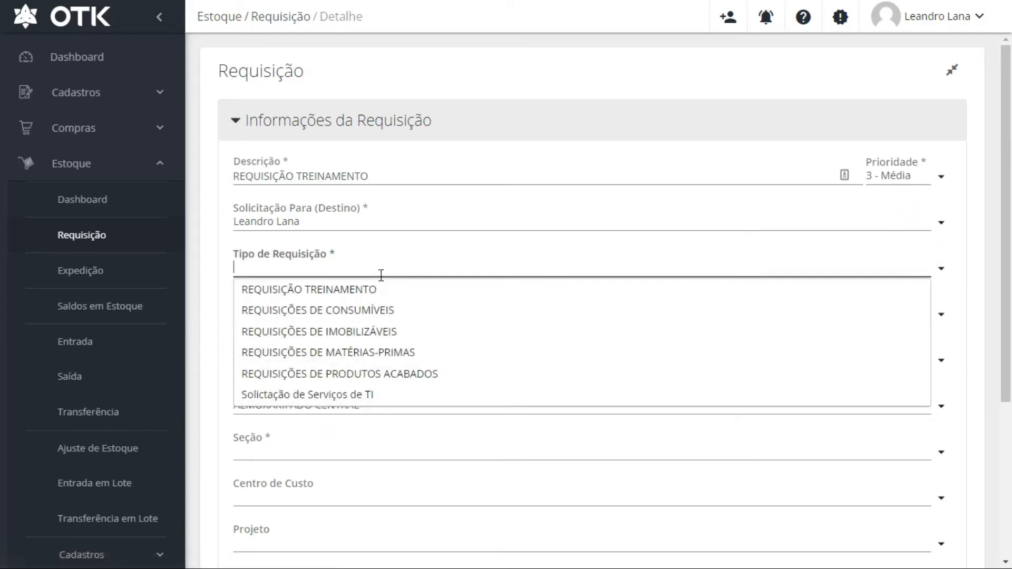
scroll(371, 364, down, 4)
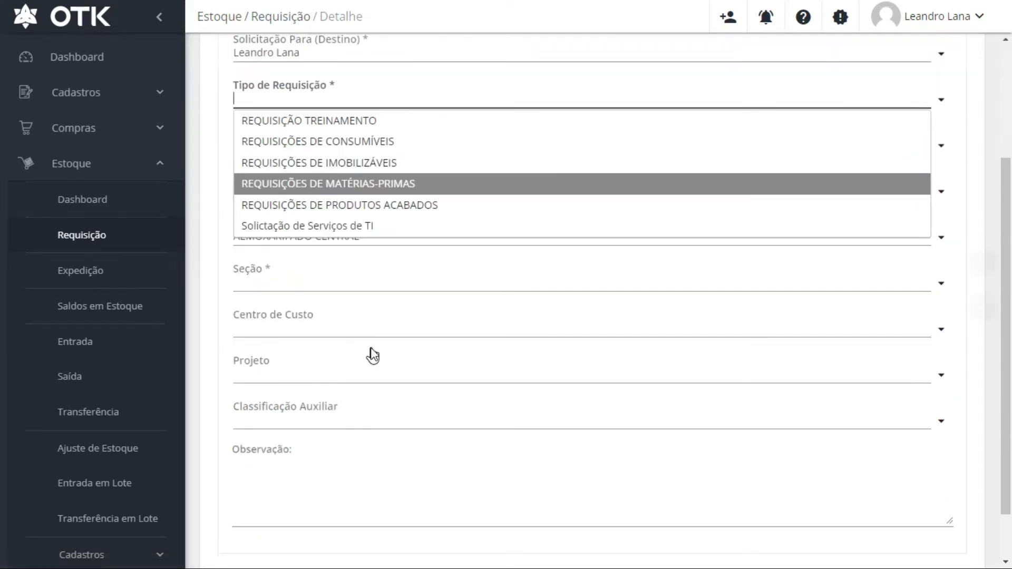
scroll(367, 305, up, 4)
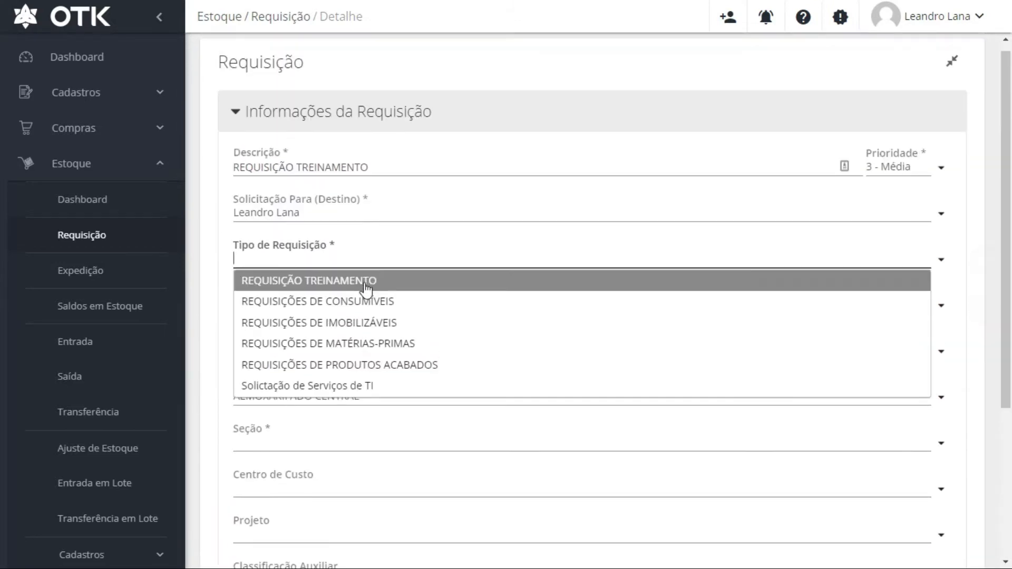
click(298, 284)
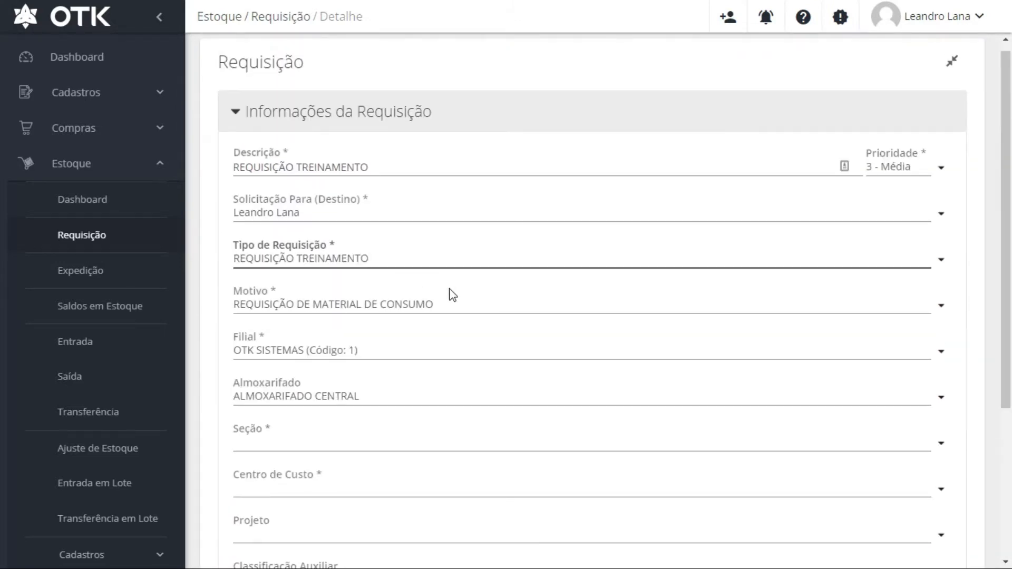
drag(445, 304, 239, 294)
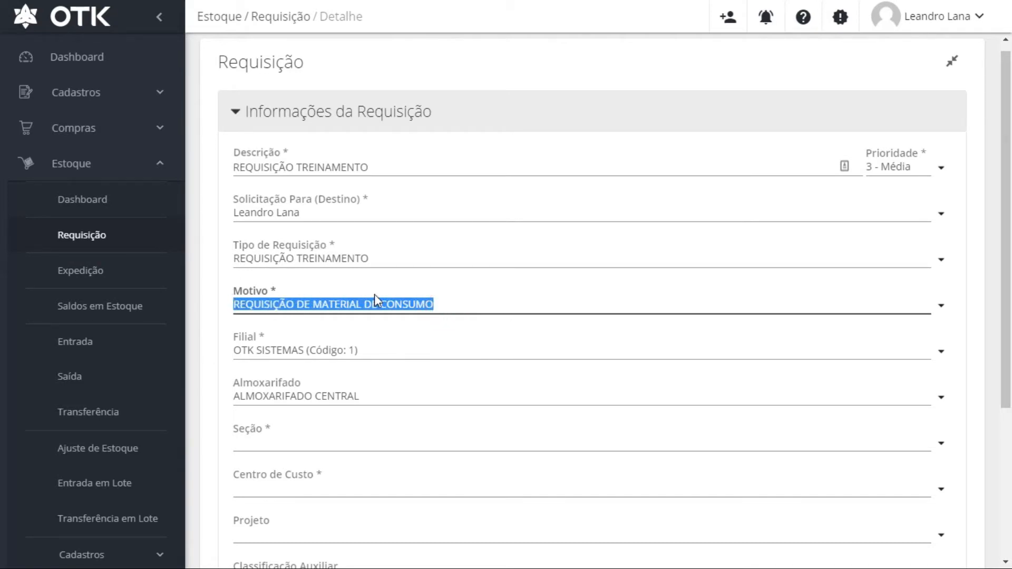
click(361, 351)
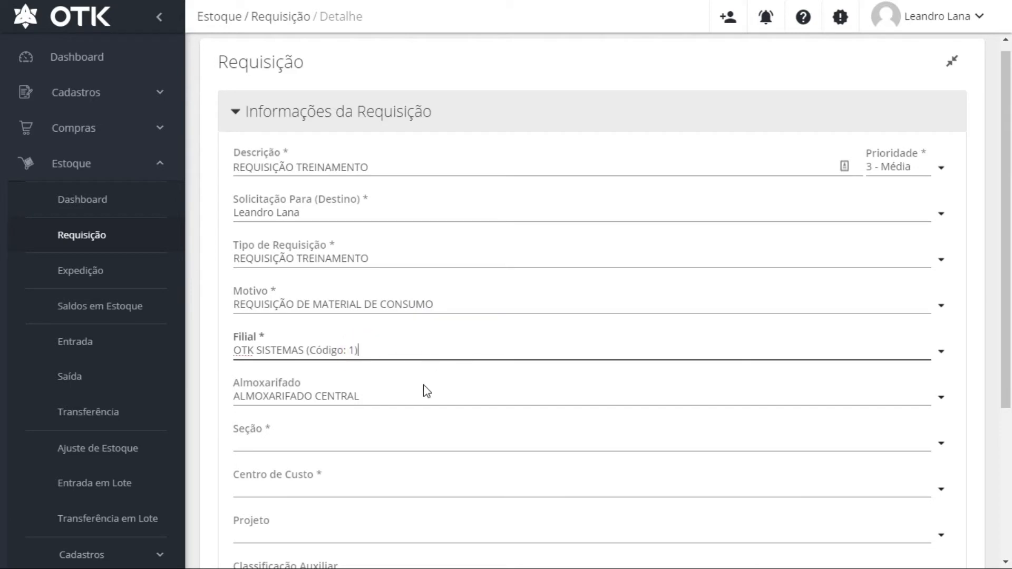
click(378, 399)
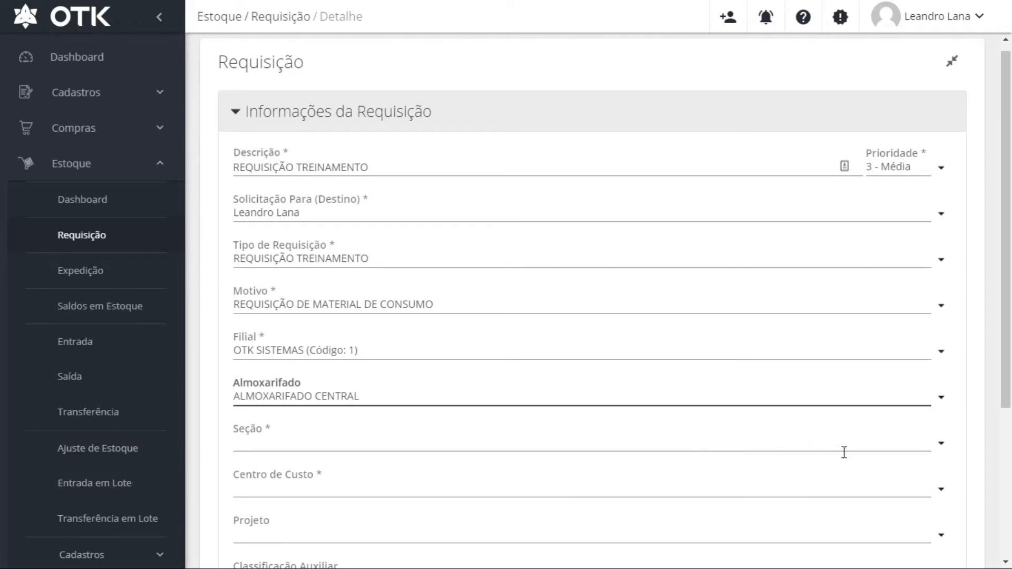
Set the section, trying SUPRIMENTOS before settling on SEÇÃO CENTRAL
click(943, 446)
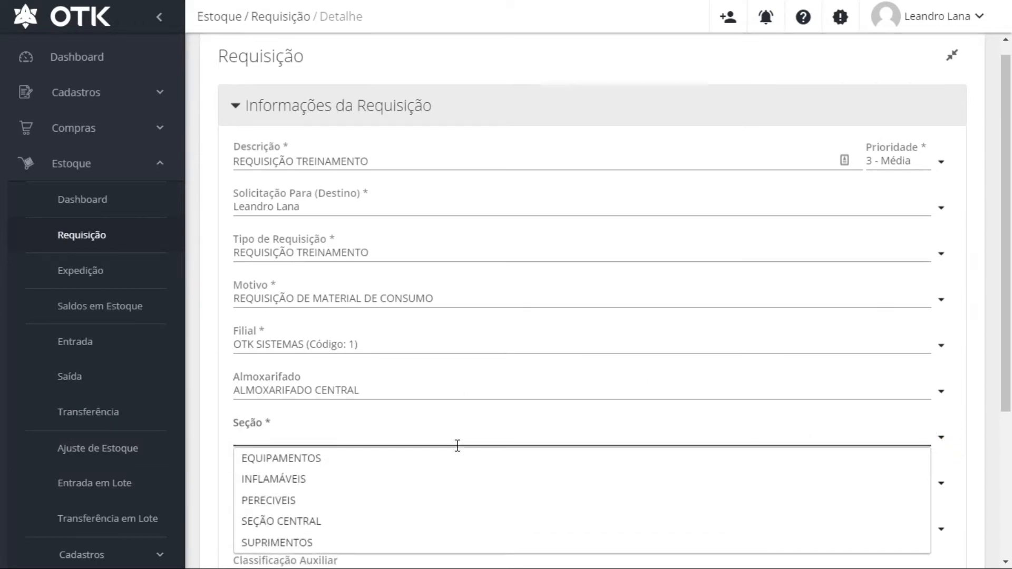
scroll(453, 443, down, 4)
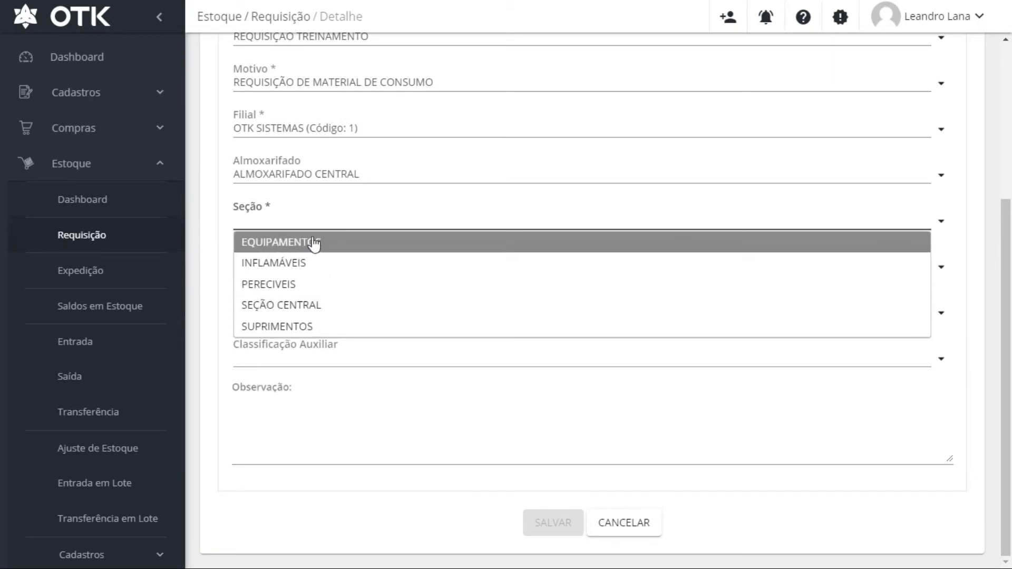
click(280, 328)
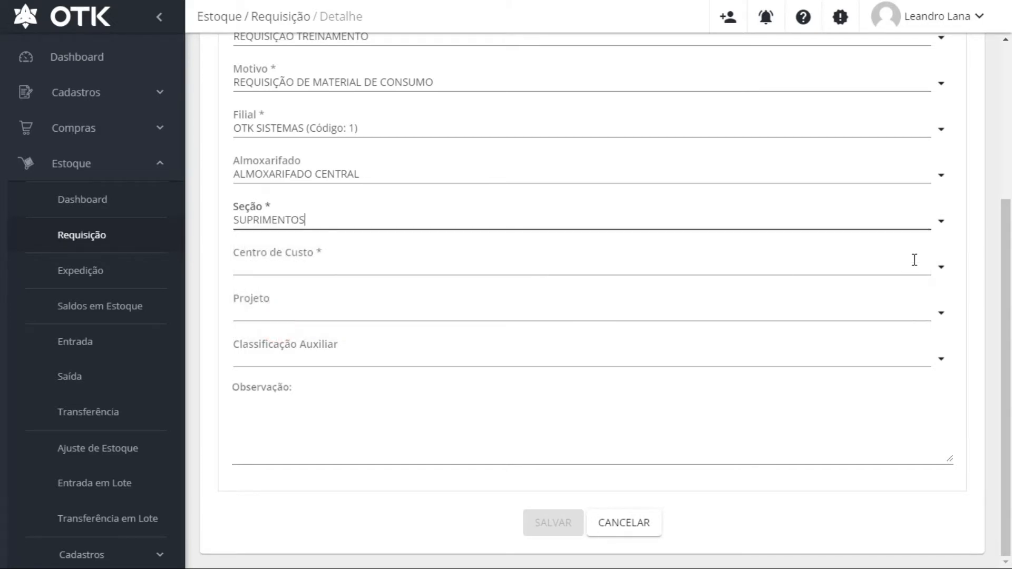
click(942, 225)
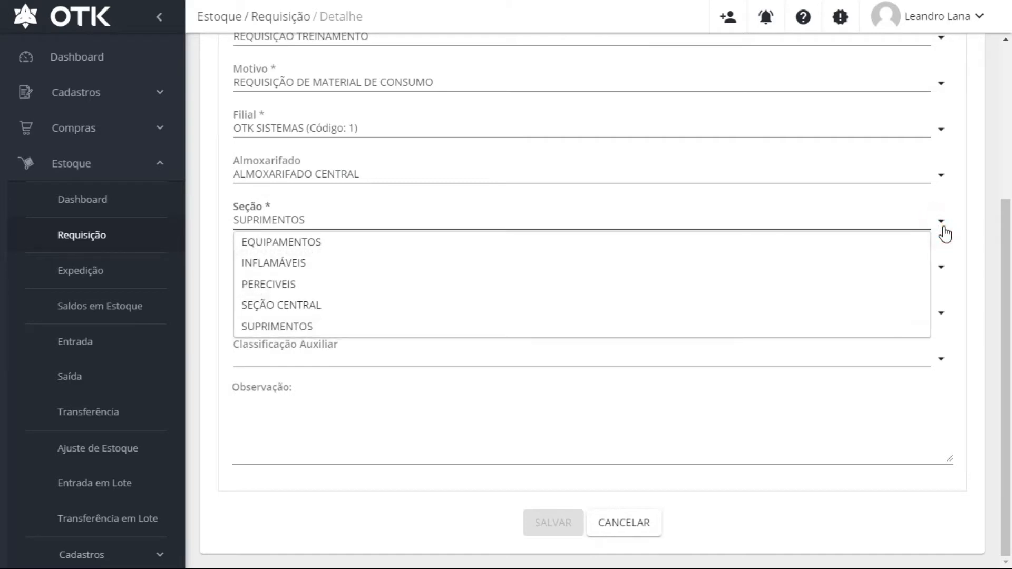
click(943, 226)
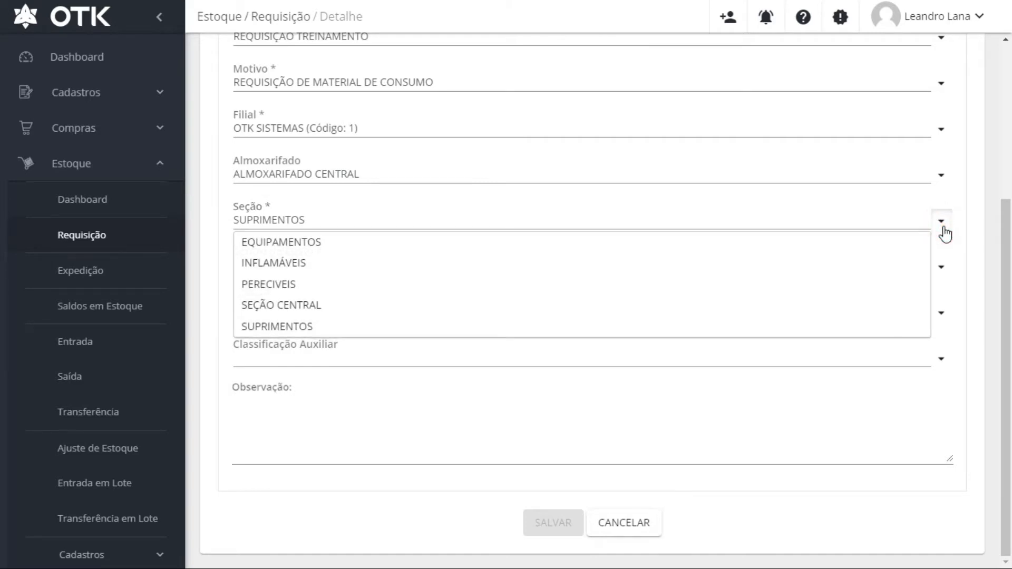
click(488, 298)
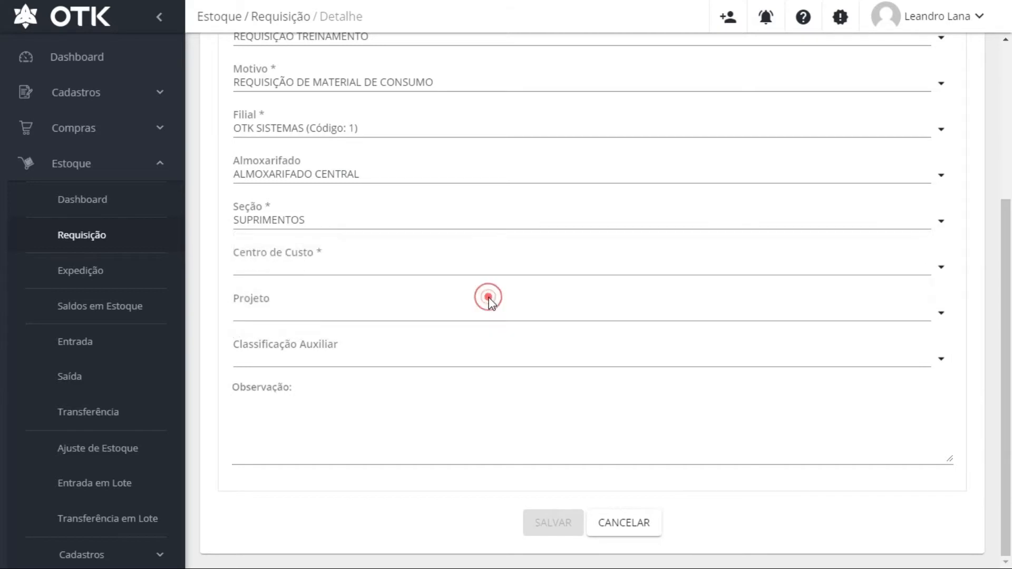
click(941, 221)
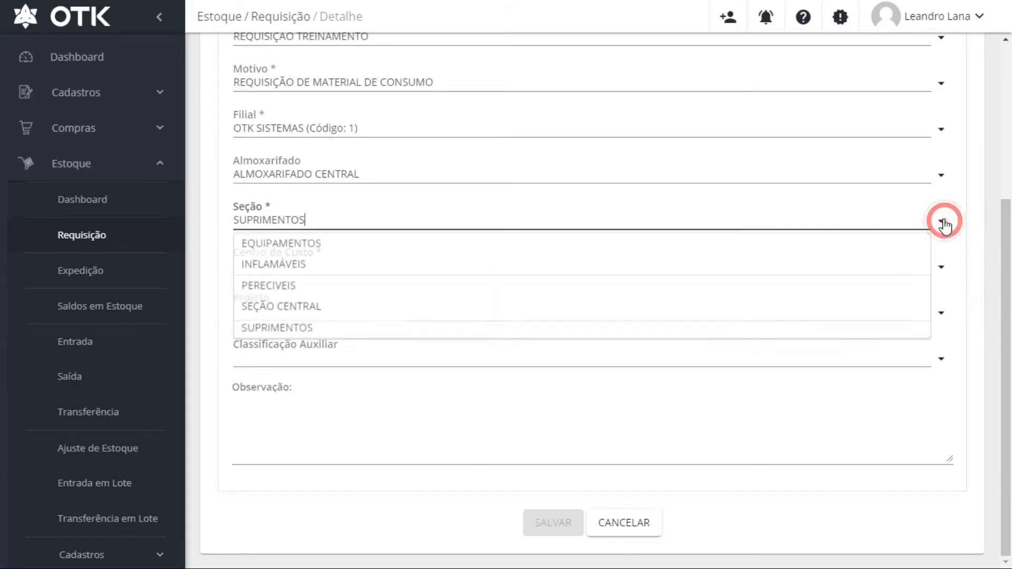
click(477, 315)
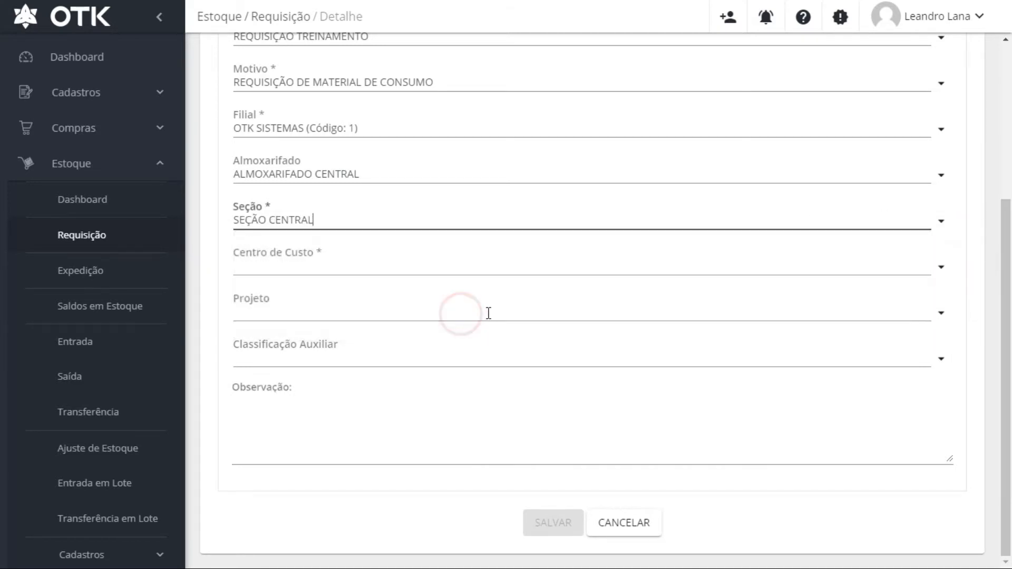
Choose 01.05 - Recursos Humanos as the requisition's cost centre
click(943, 272)
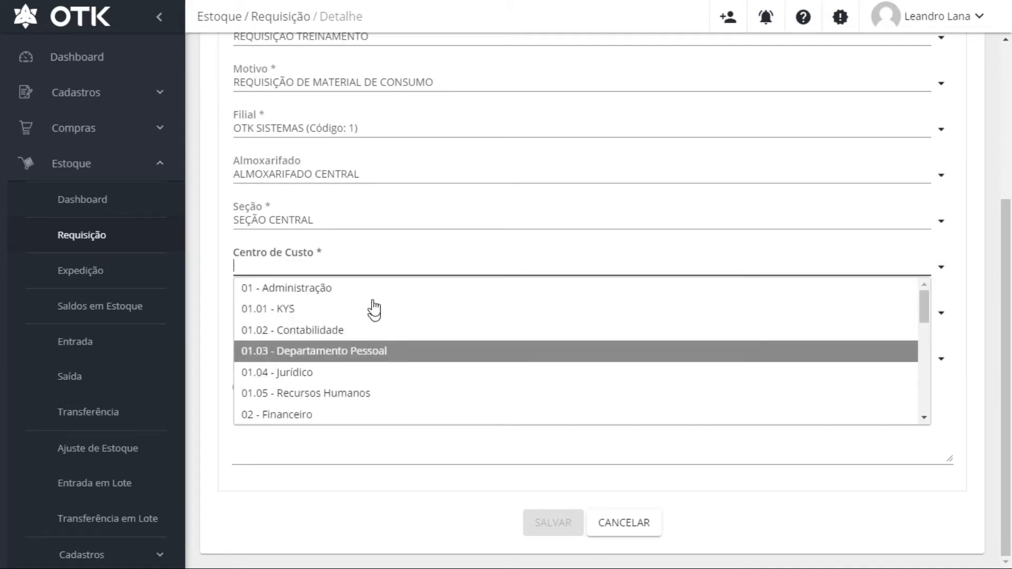
scroll(350, 329, down, 10)
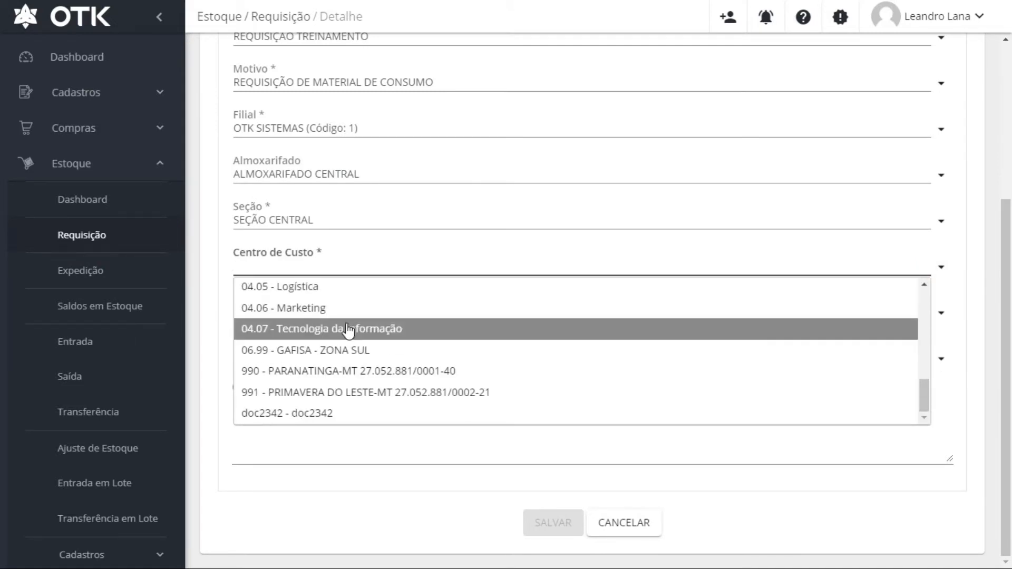
scroll(369, 314, up, 3)
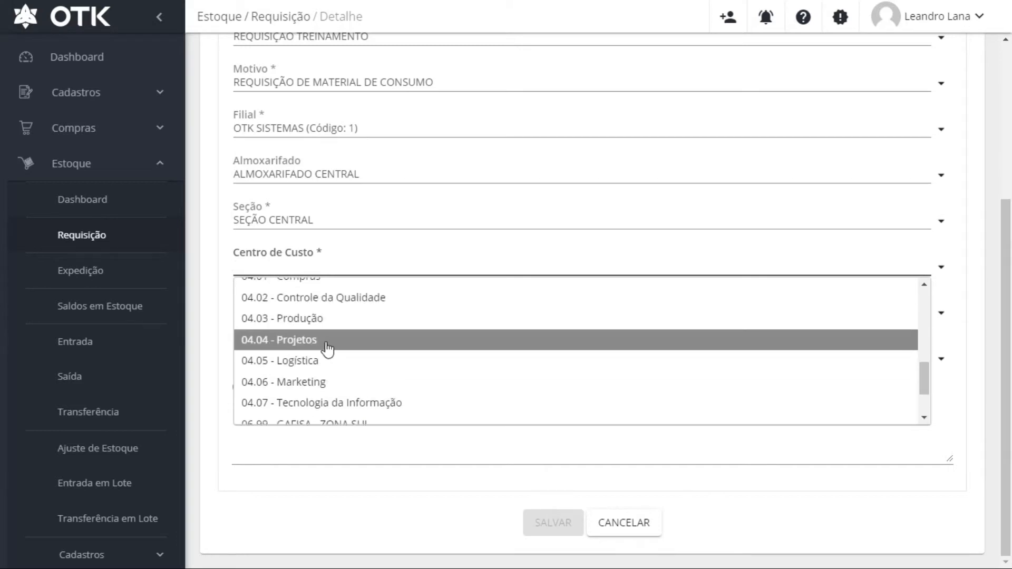
scroll(351, 313, up, 3)
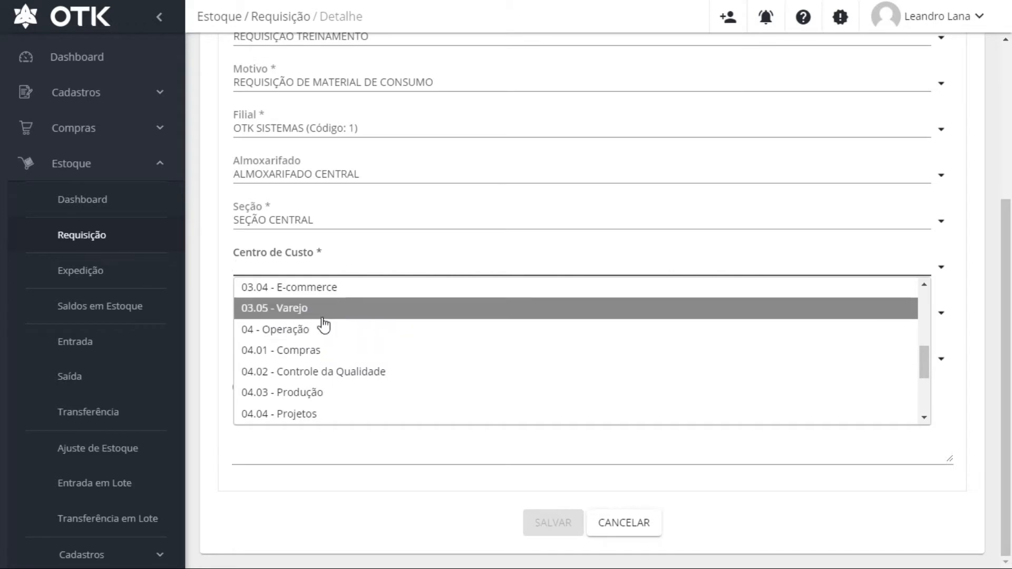
scroll(323, 323, up, 3)
scroll(374, 321, up, 3)
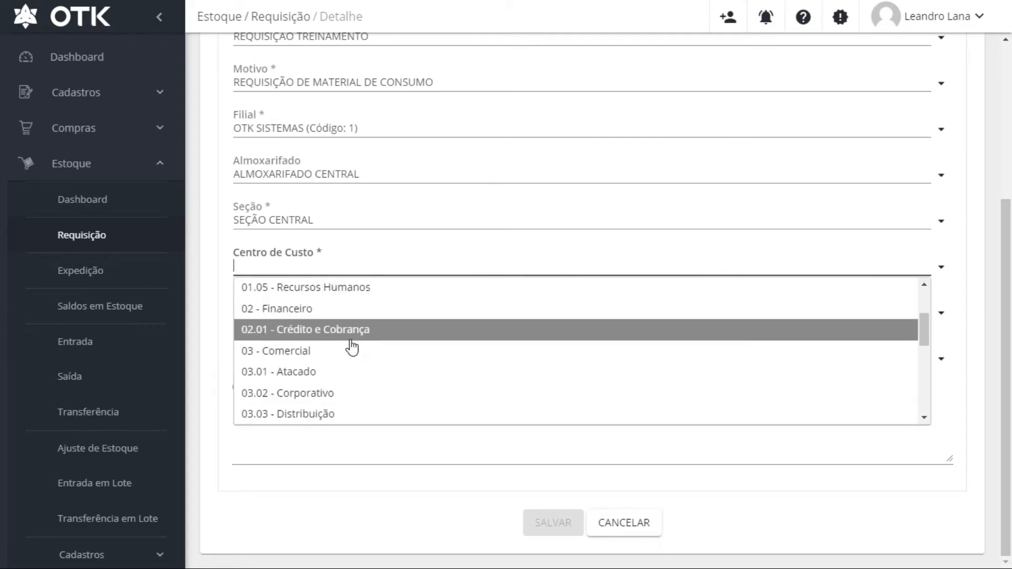
scroll(347, 337, up, 3)
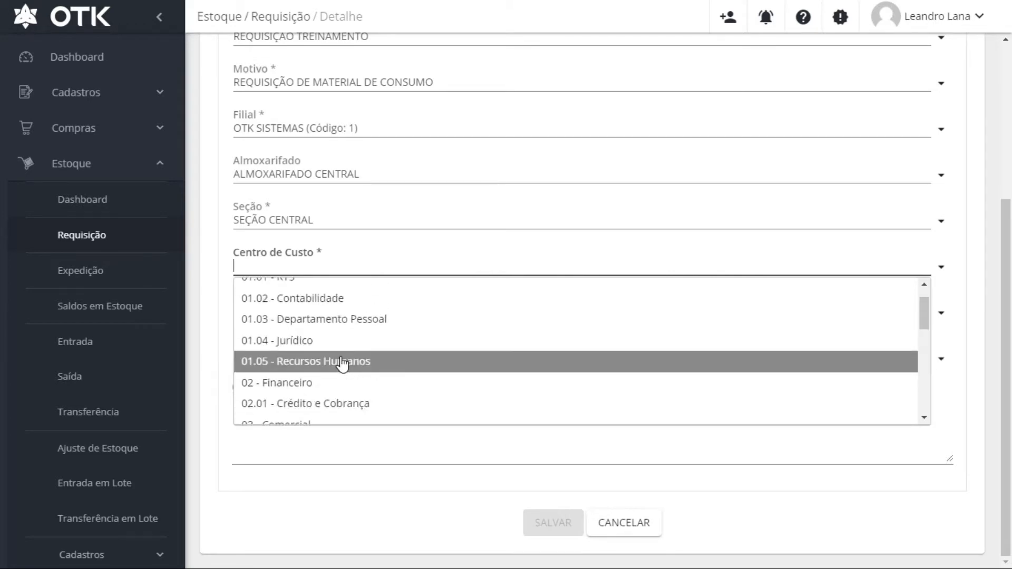
click(342, 363)
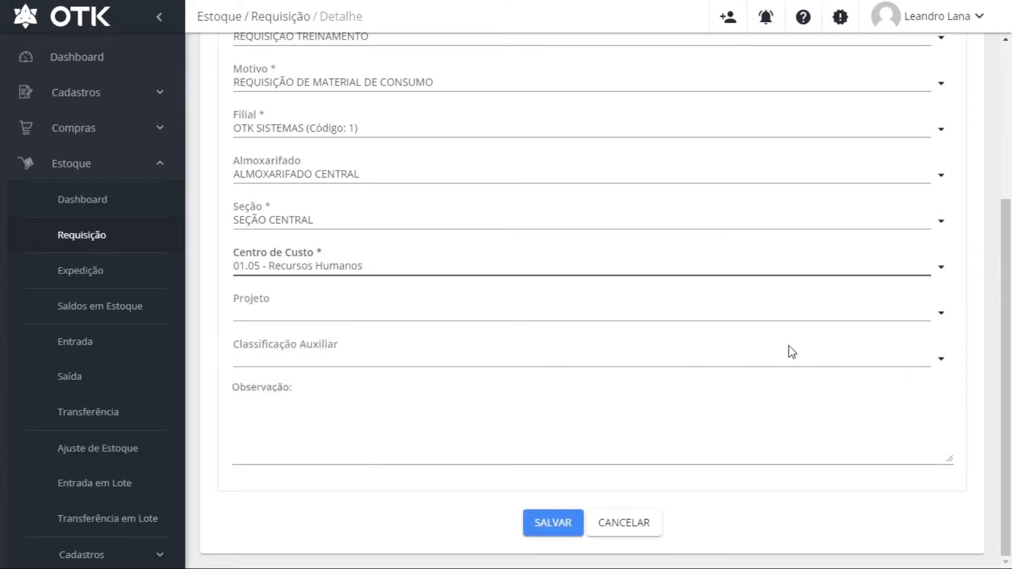
Check the Observação notes and save the new requisition as Nº 64
click(415, 443)
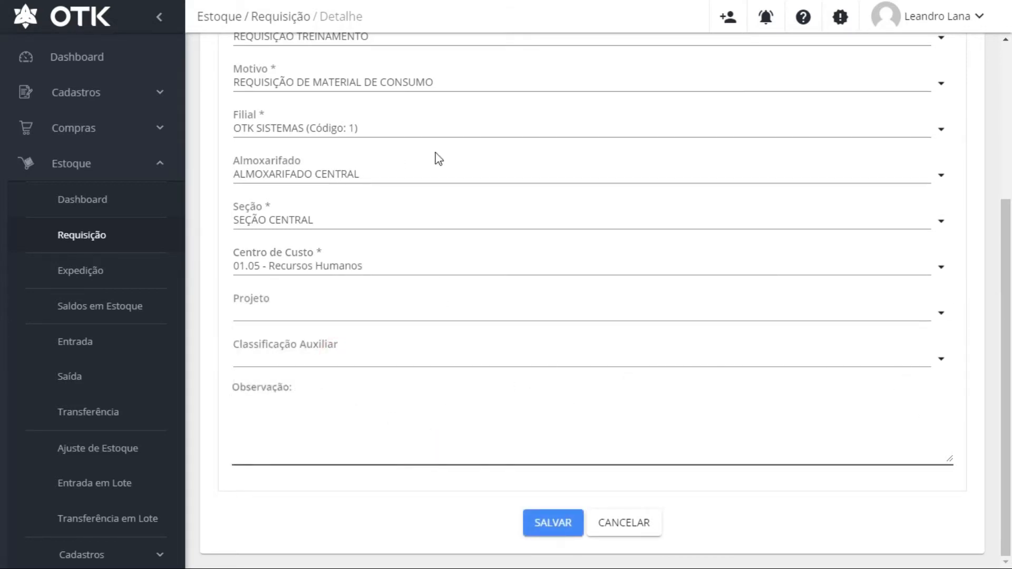
scroll(485, 201, up, 3)
scroll(355, 429, down, 3)
click(303, 453)
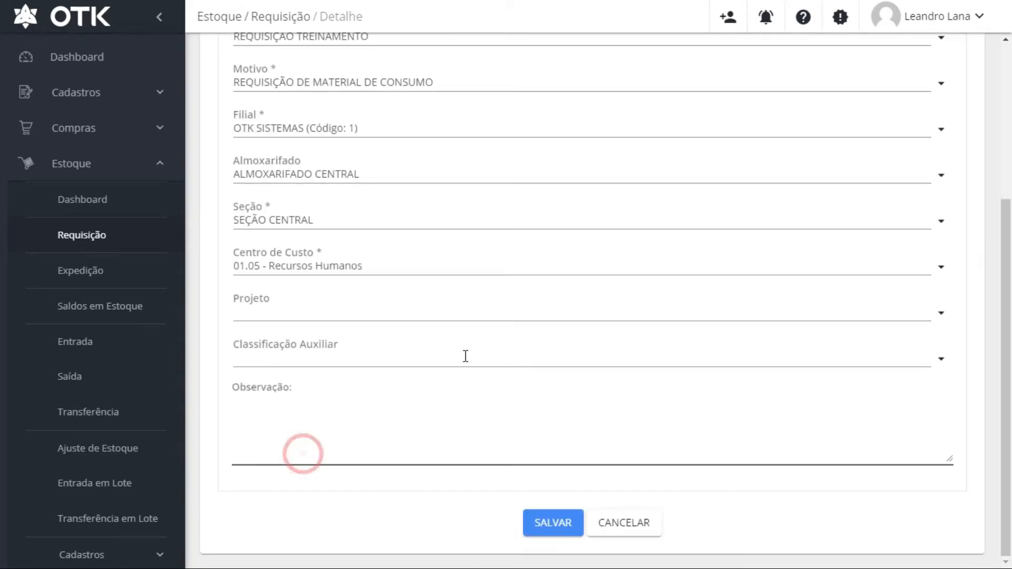
scroll(465, 357, up, 4)
scroll(679, 282, down, 4)
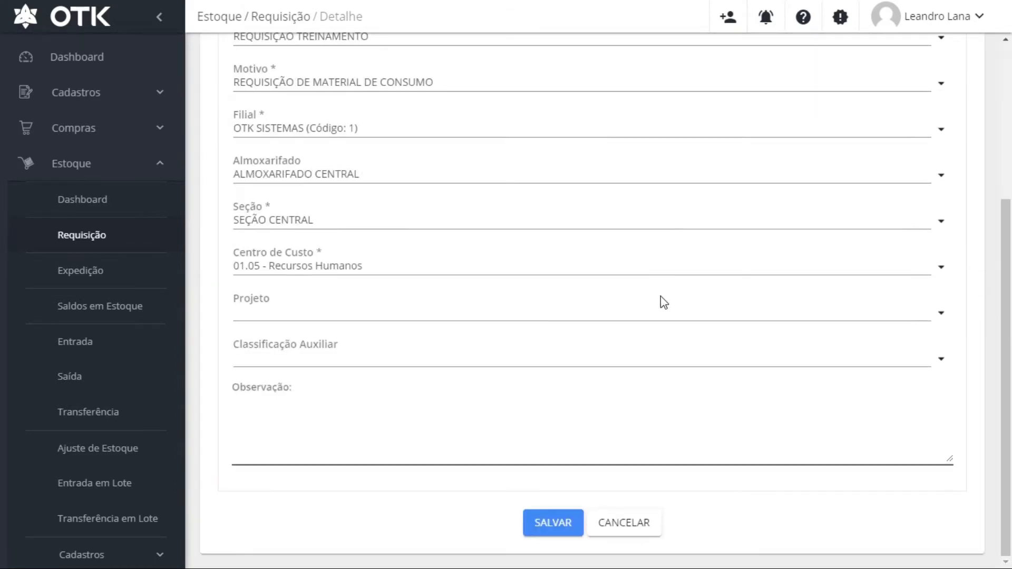
click(556, 529)
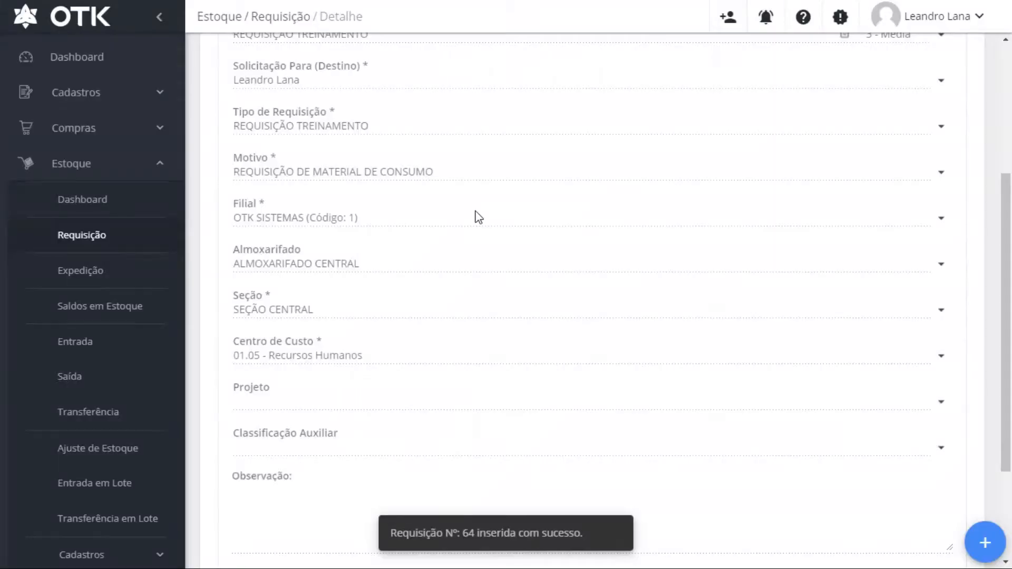
Open the add-product dialog from the Produtos section of requisition Nº 64
scroll(353, 186, up, 4)
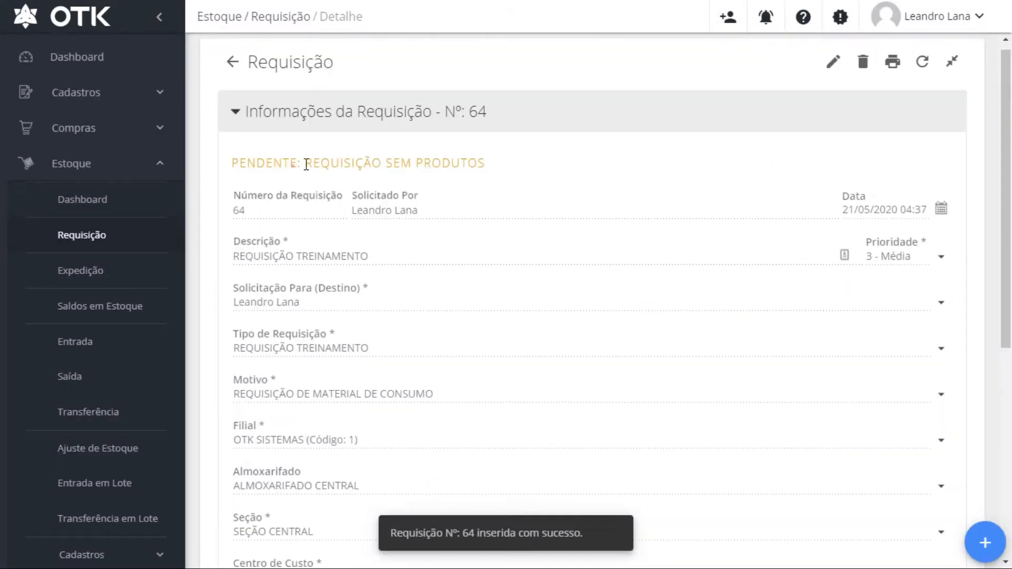
drag(288, 163, 443, 163)
scroll(606, 232, down, 7)
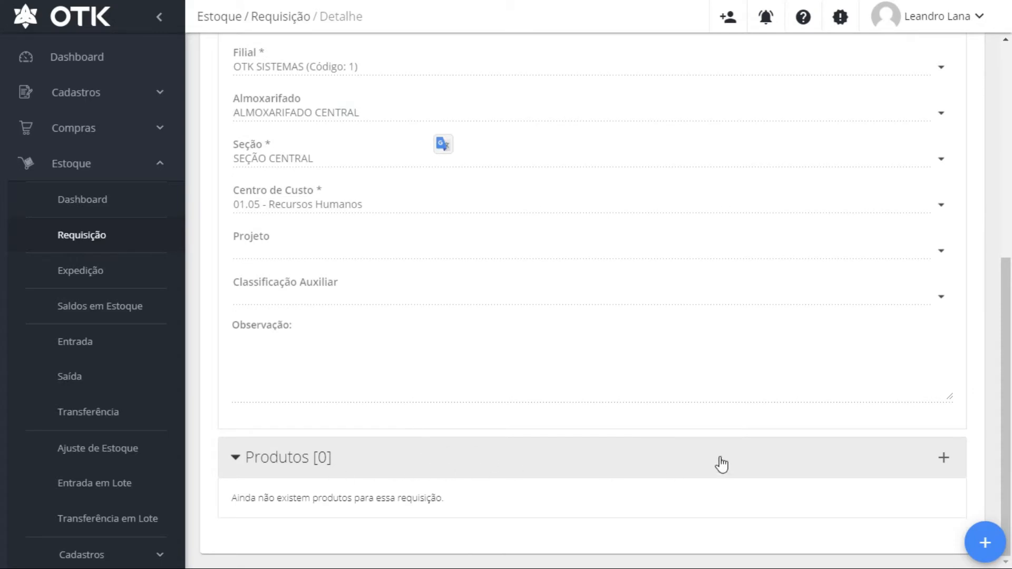
click(942, 460)
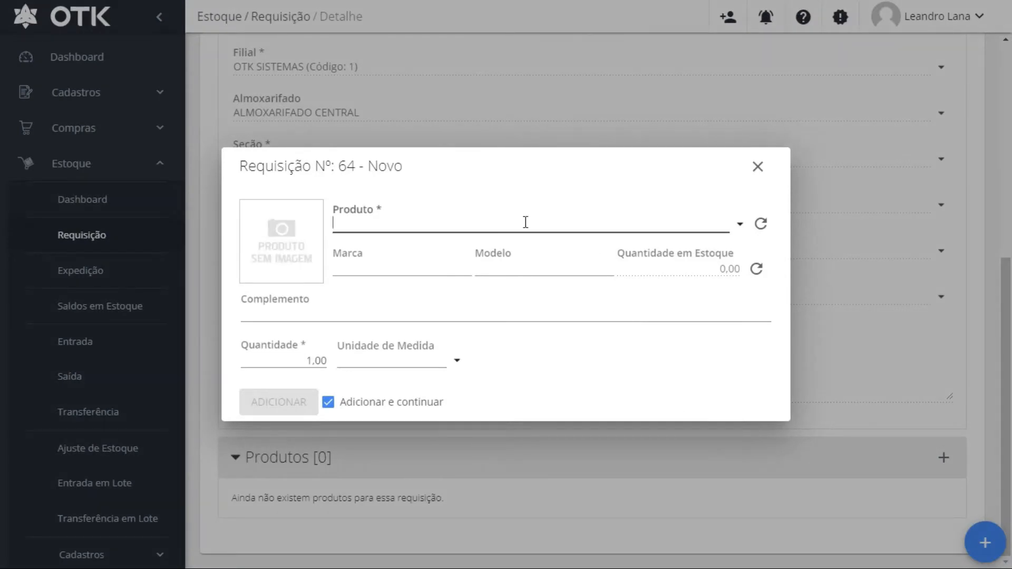
Search for and select product 000012 - Agua Sanitária, refreshing its stock quantity
click(740, 232)
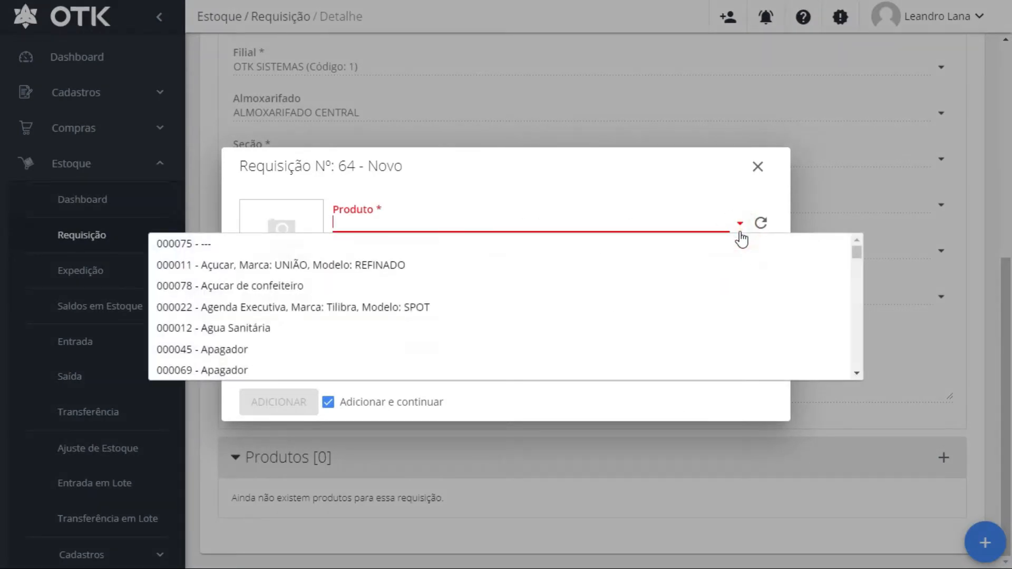
drag(853, 298, 603, 244)
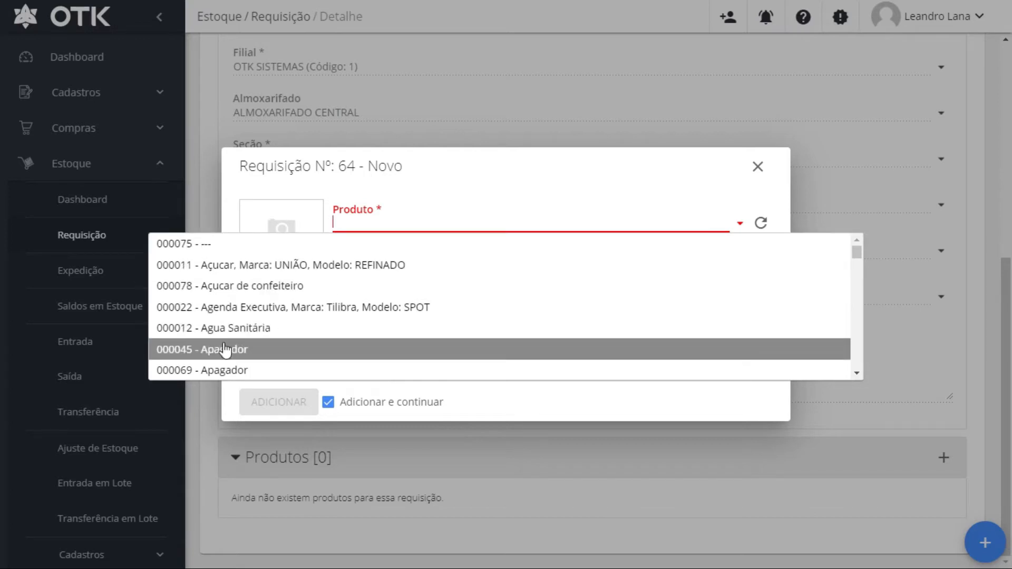
click(385, 225)
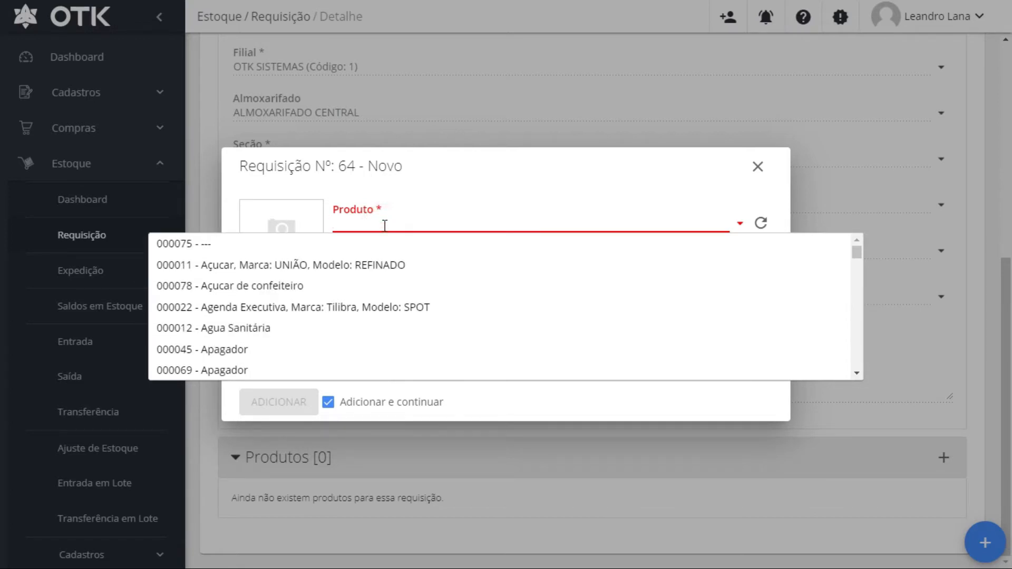
text(AGUA SAN)
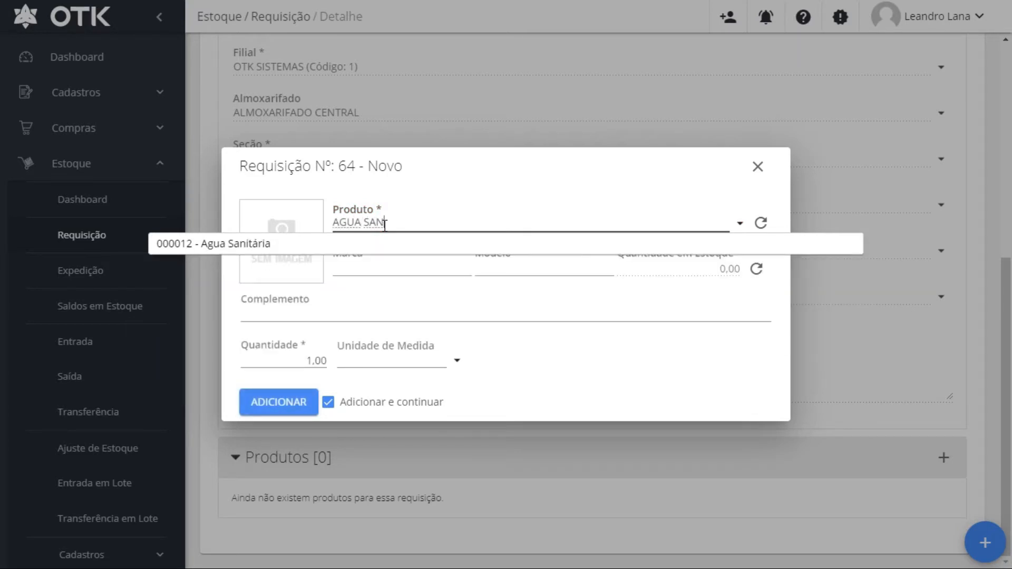
click(236, 243)
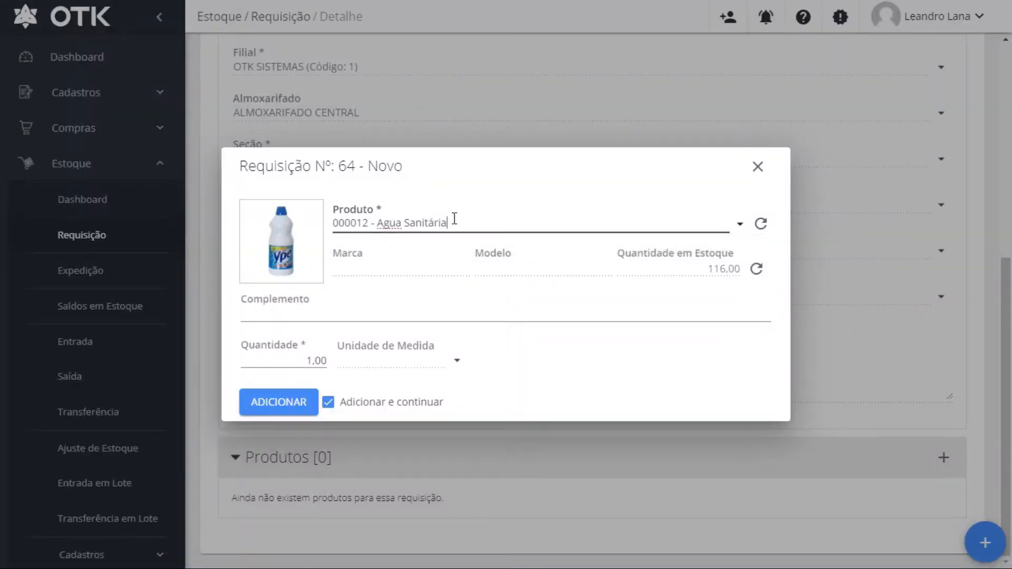
drag(453, 221, 287, 237)
text(000)
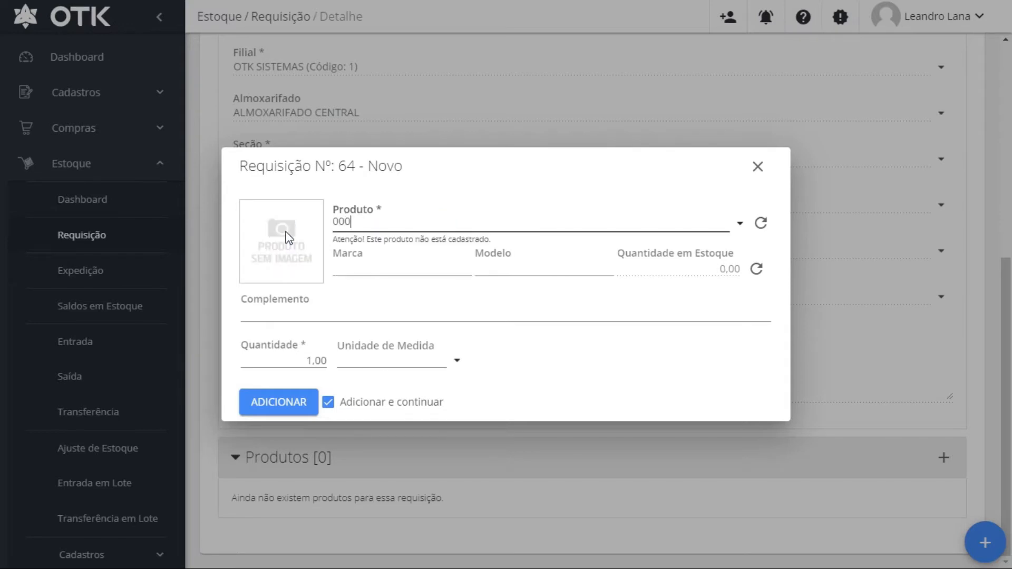
text(12)
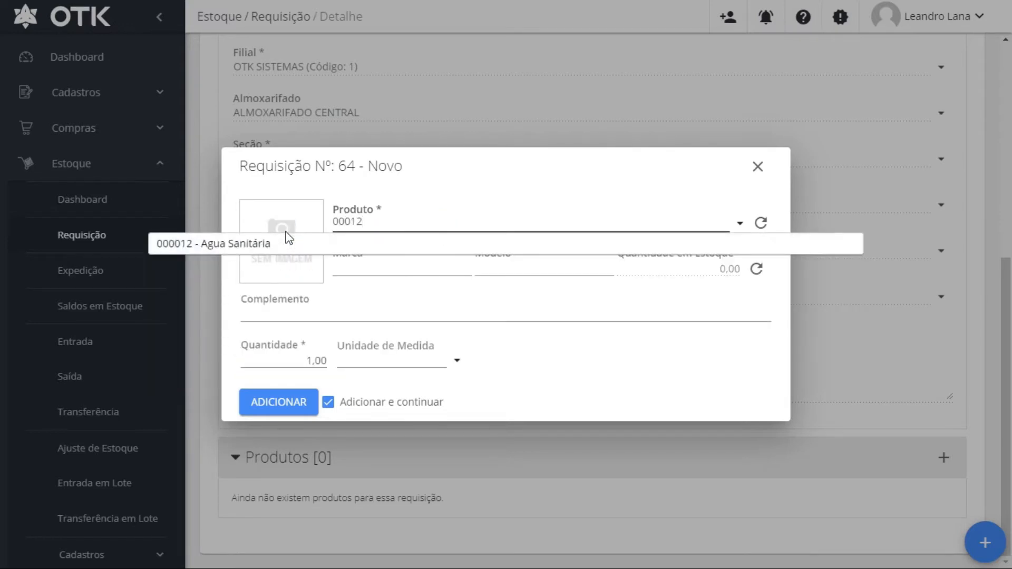
click(260, 243)
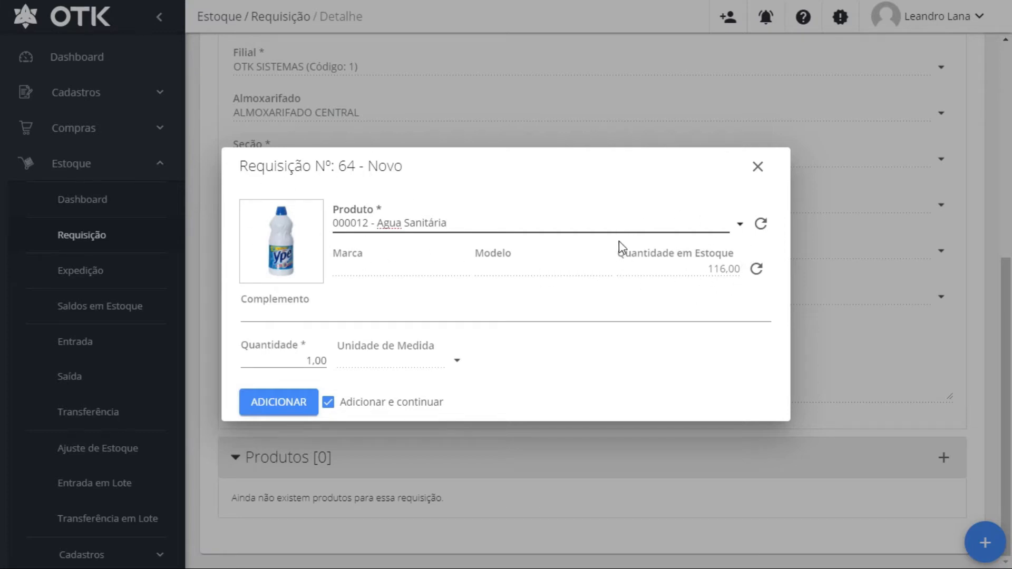
click(755, 269)
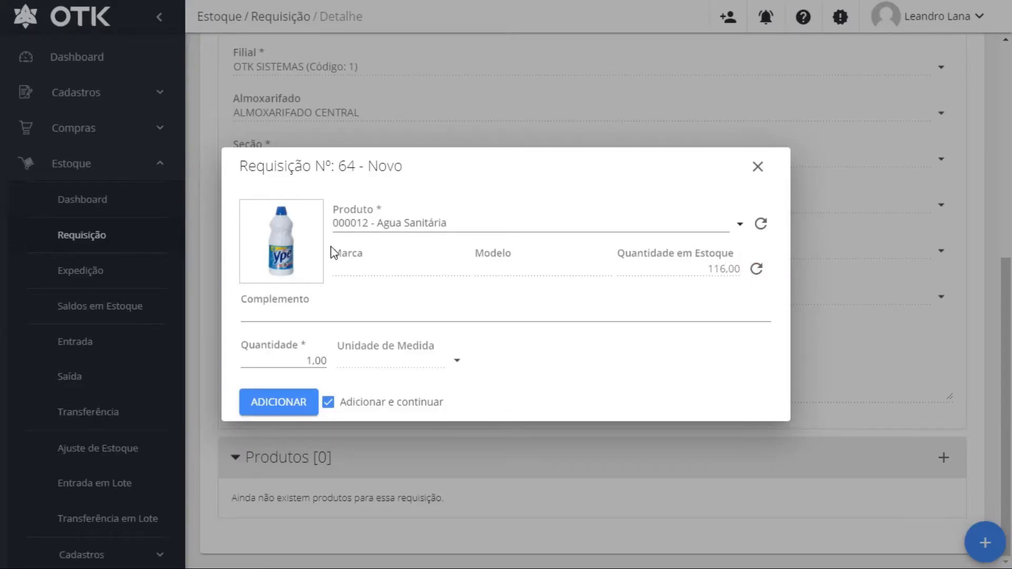
Set the quantity to 10 and add Agua Sanitária to the requisition's products
click(342, 318)
click(315, 359)
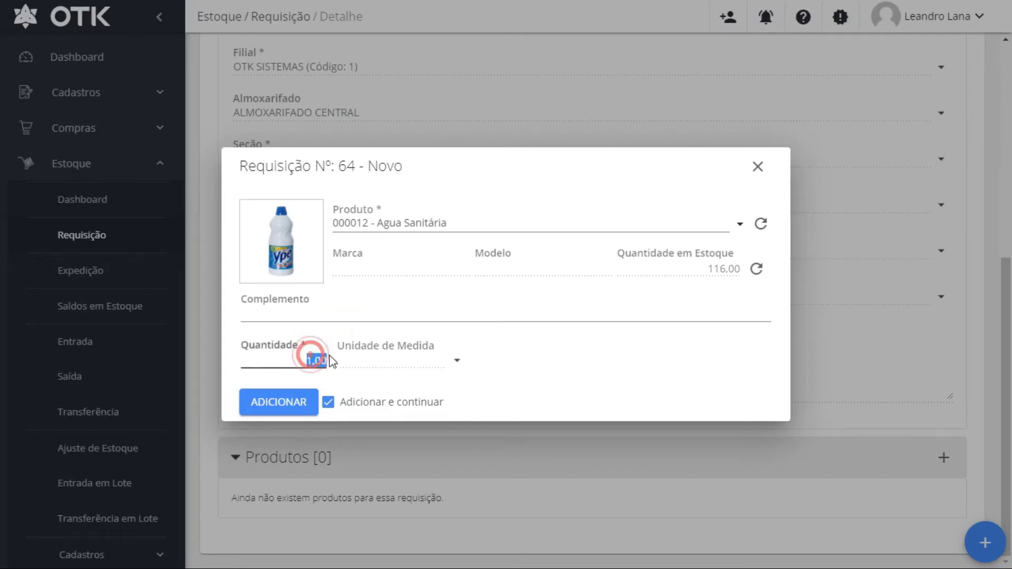
text(1)
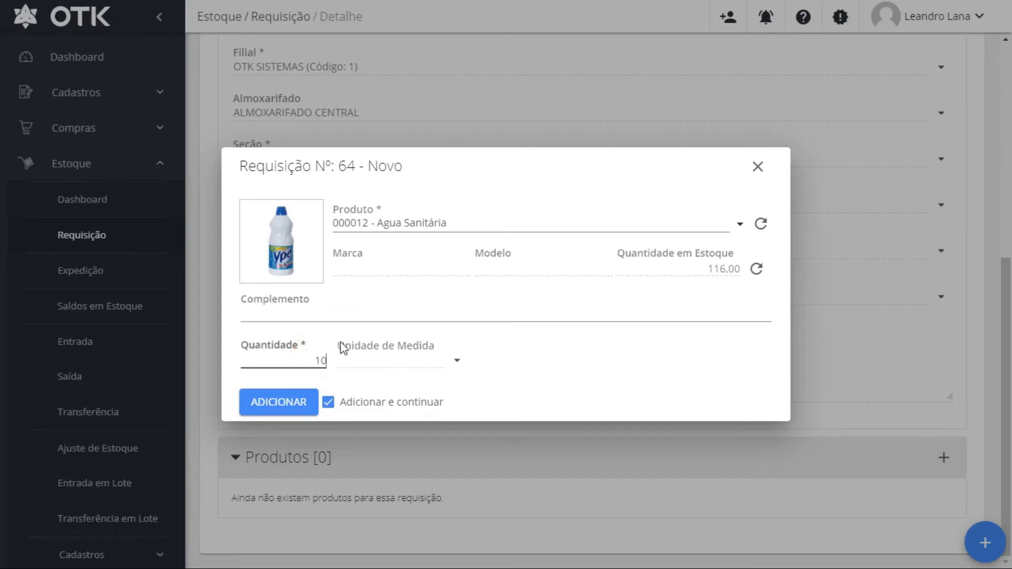
click(290, 407)
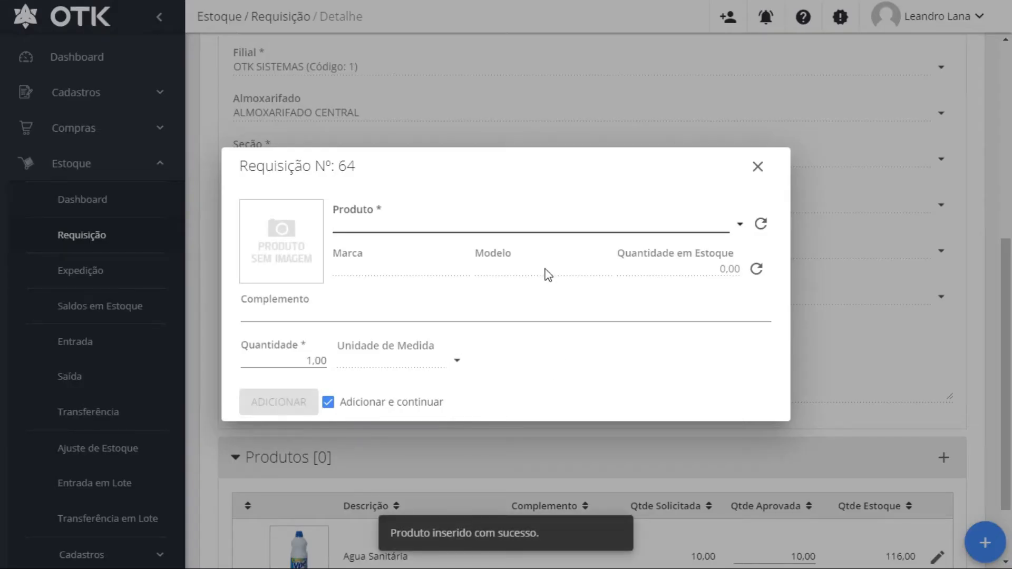
click(742, 223)
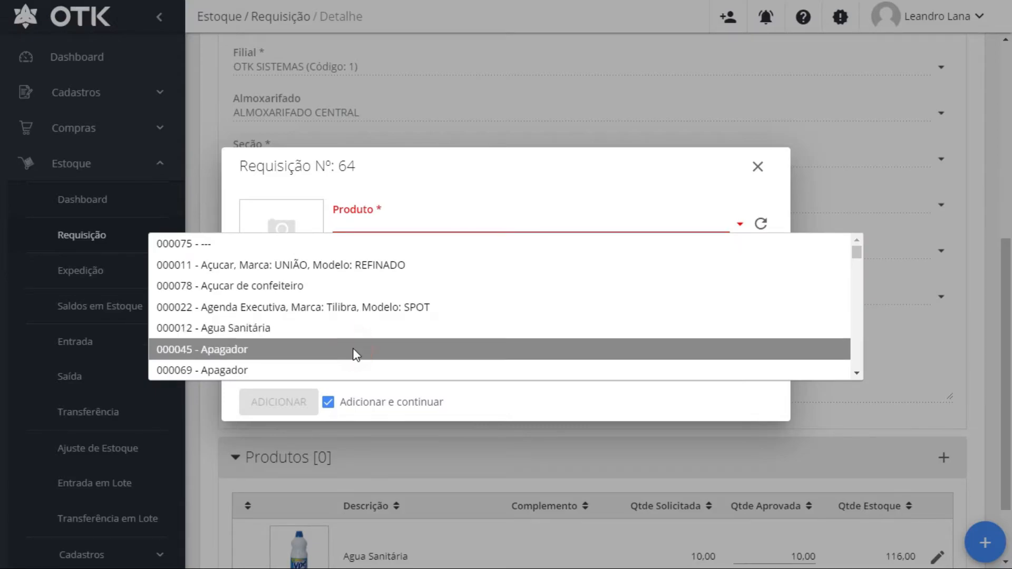
click(354, 352)
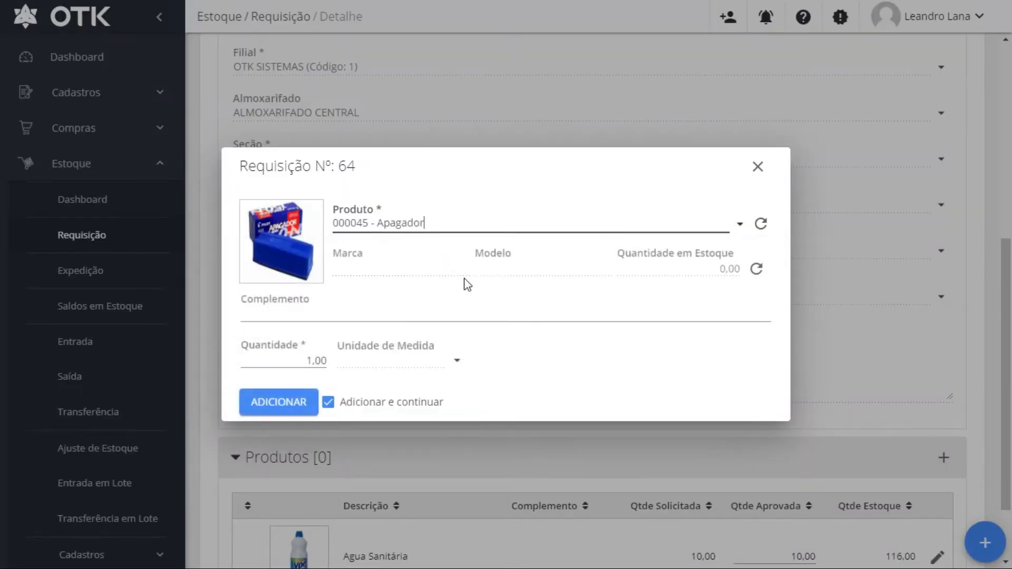
click(291, 363)
text(2)
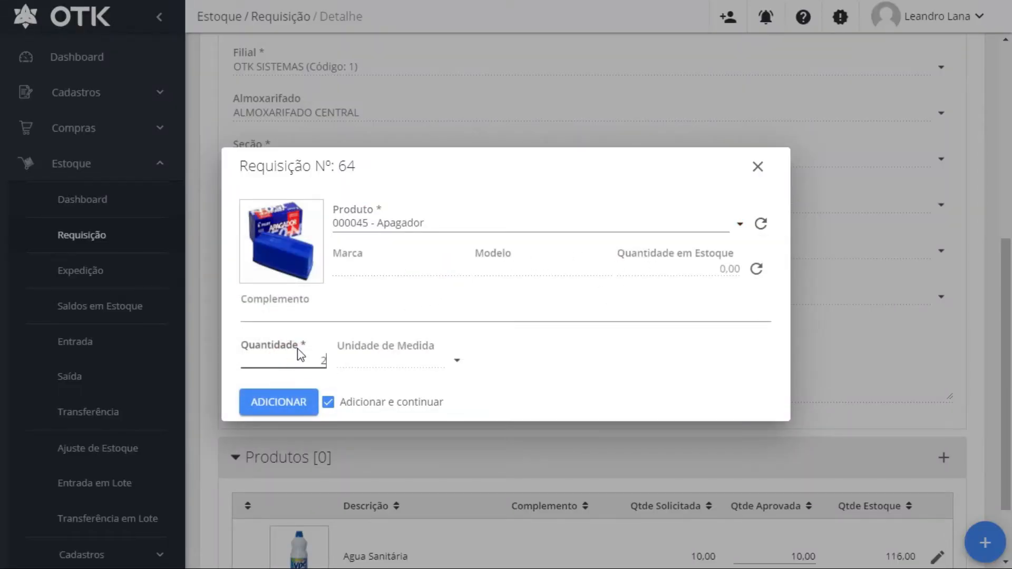
click(305, 405)
click(758, 167)
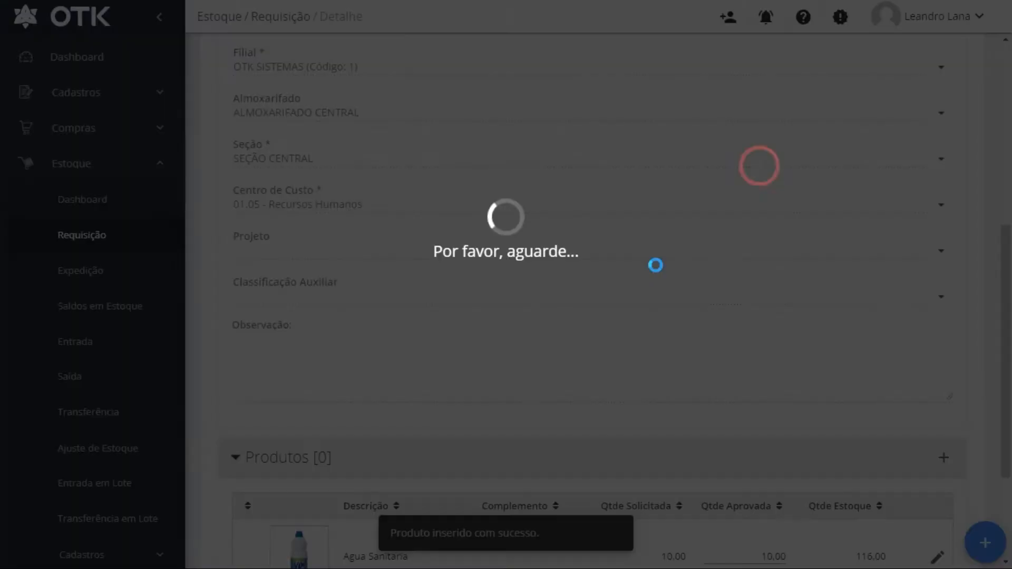
scroll(774, 230, up, 7)
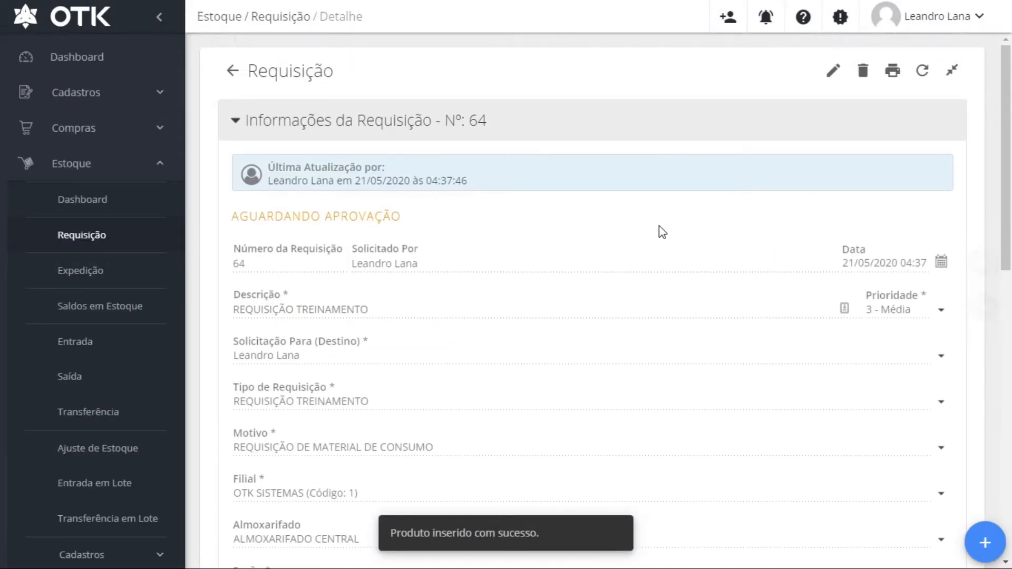
scroll(719, 241, down, 10)
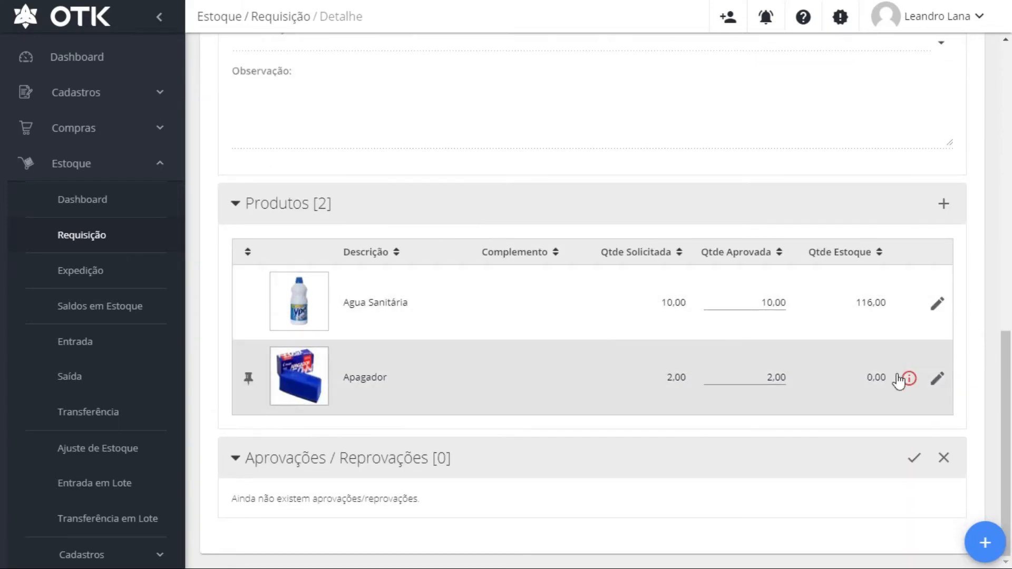
mouse_move(910, 381)
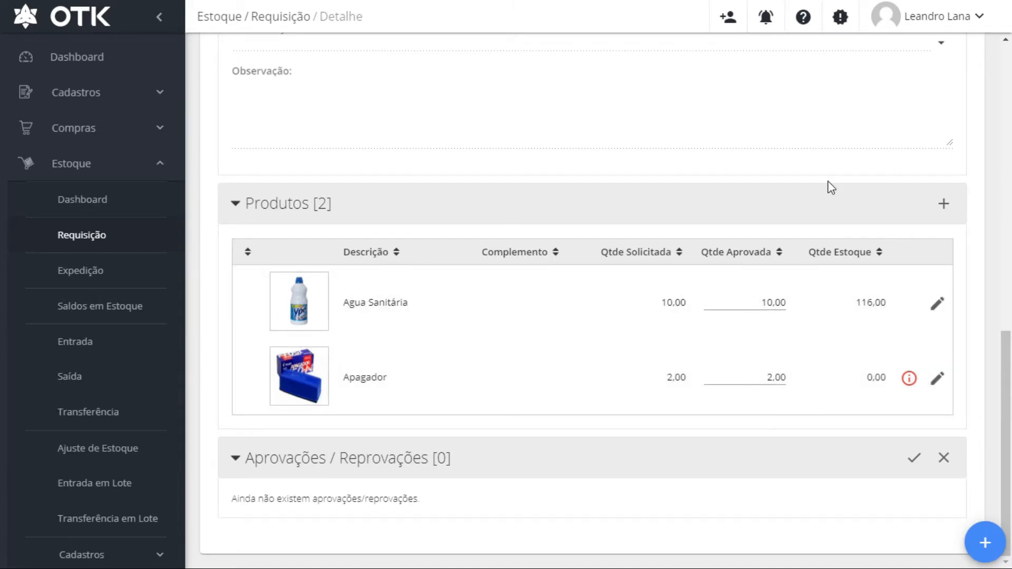
scroll(829, 185, up, 10)
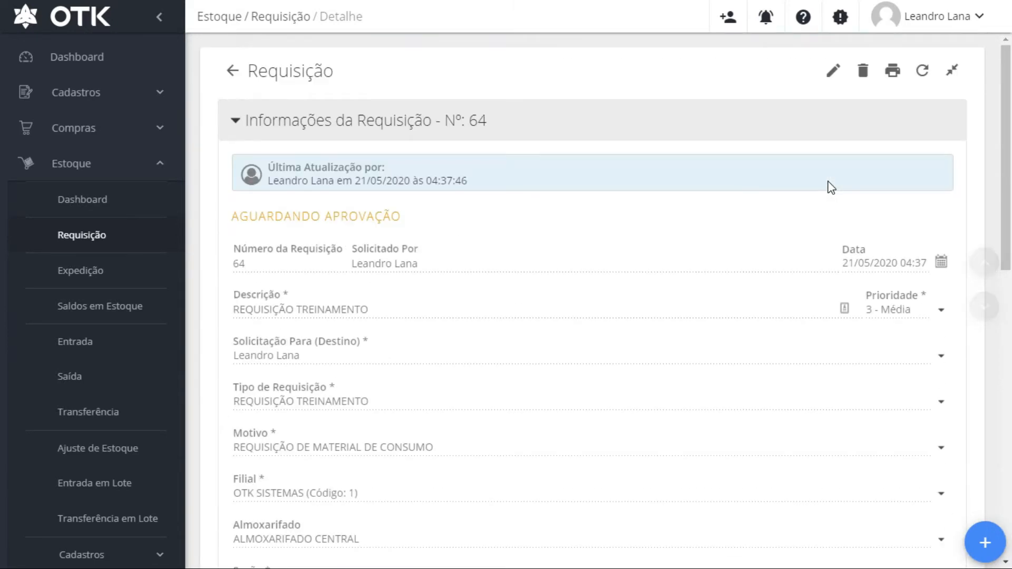
click(892, 70)
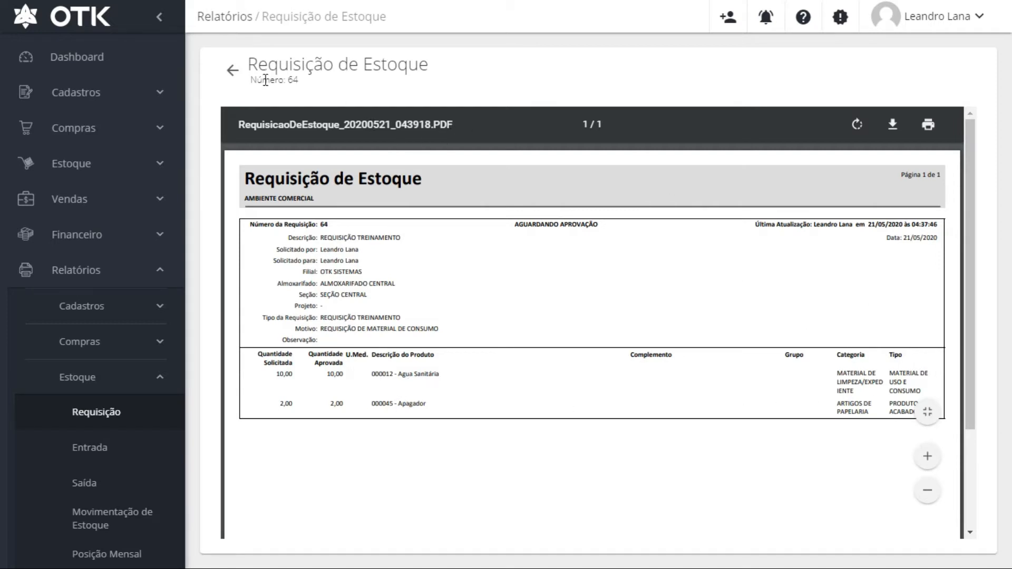
click(232, 70)
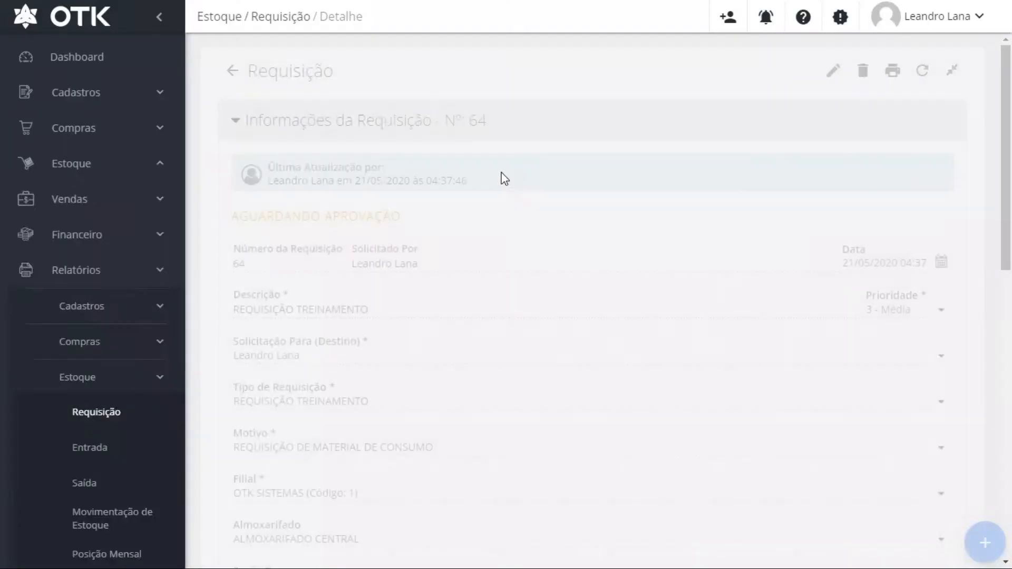
drag(234, 217, 404, 229)
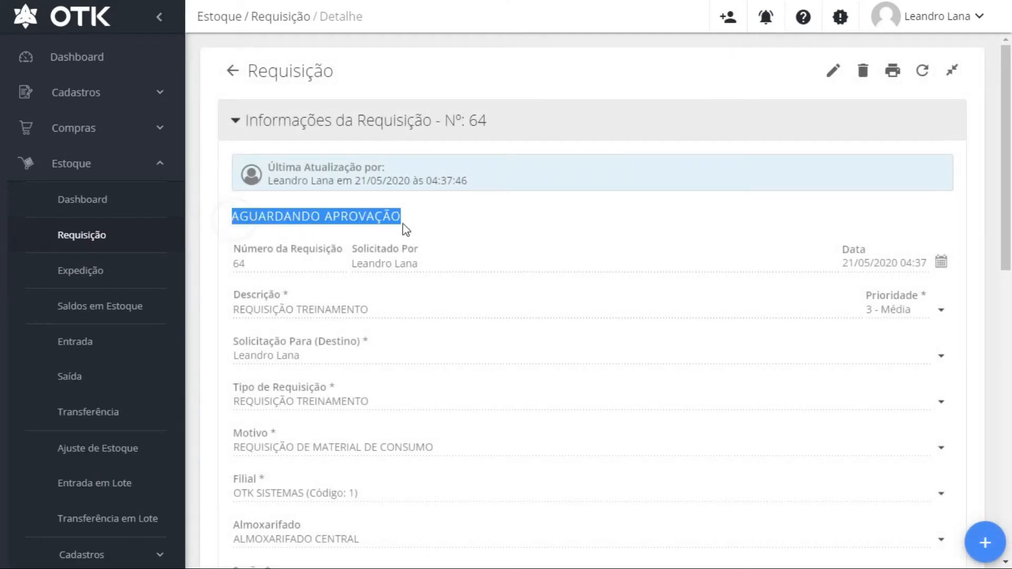
click(507, 217)
scroll(624, 233, down, 10)
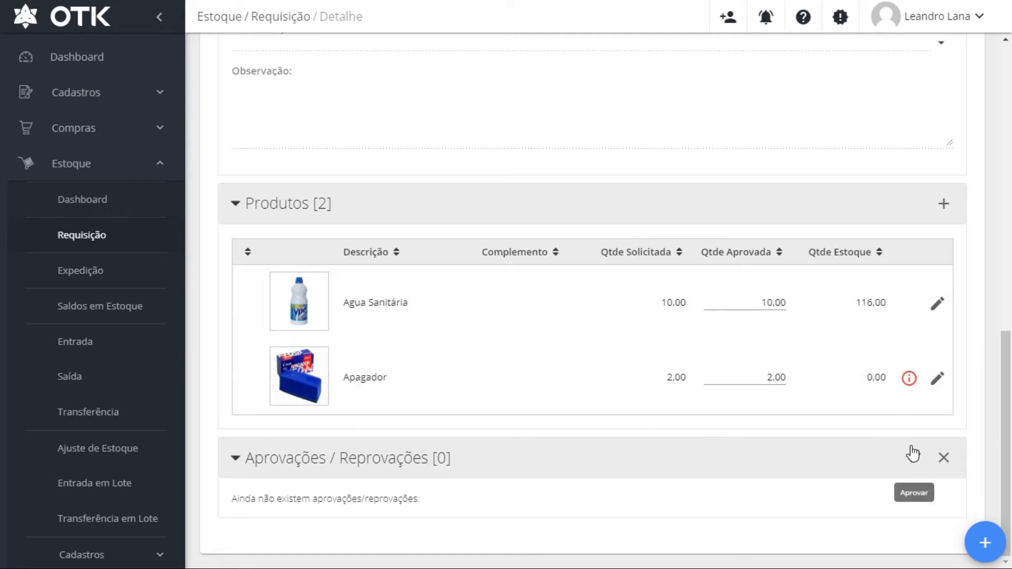
Record approval Nº 1 on requisition Nº 64 with comment APROVADO and review the result
click(913, 457)
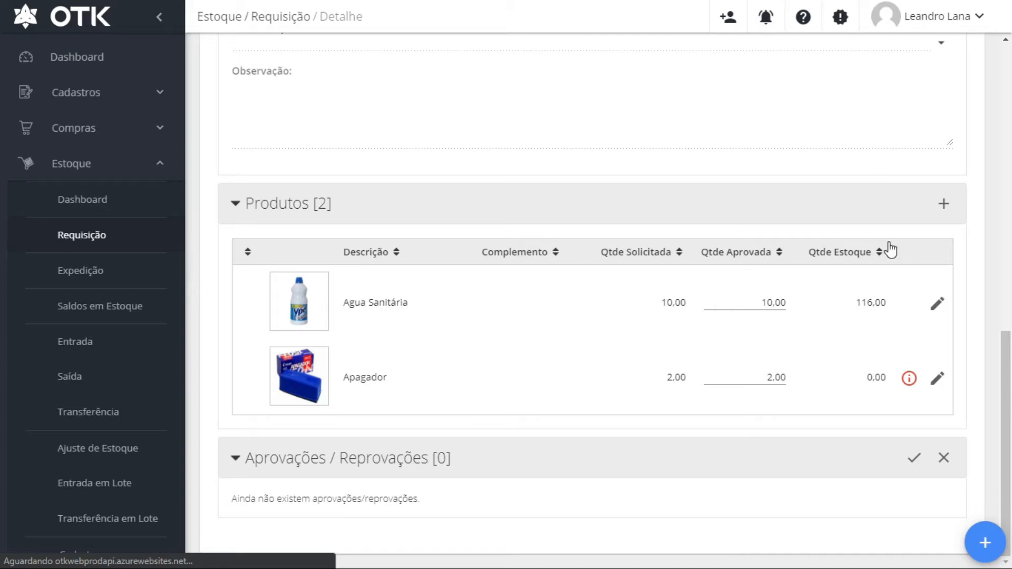
click(913, 456)
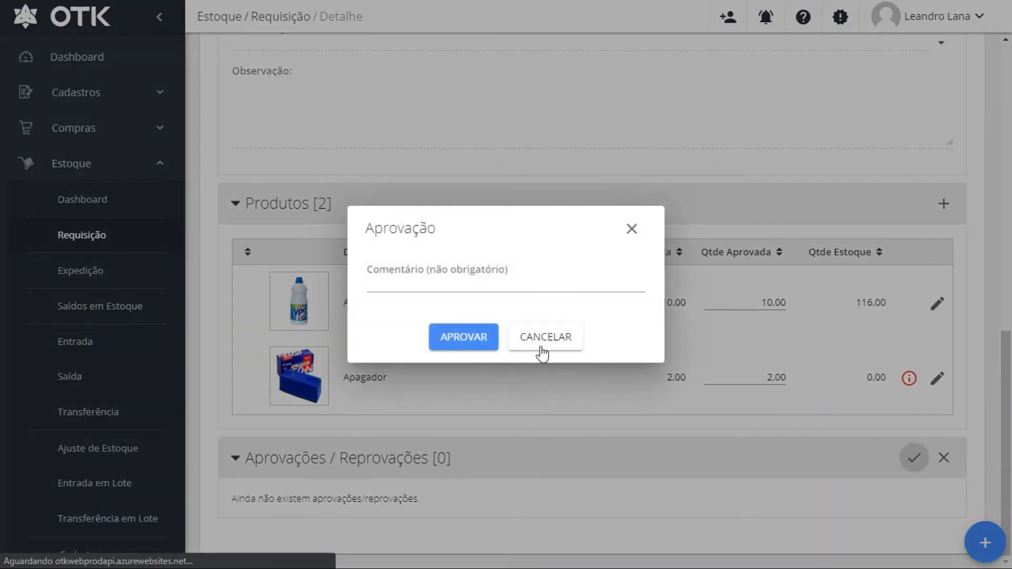
click(491, 281)
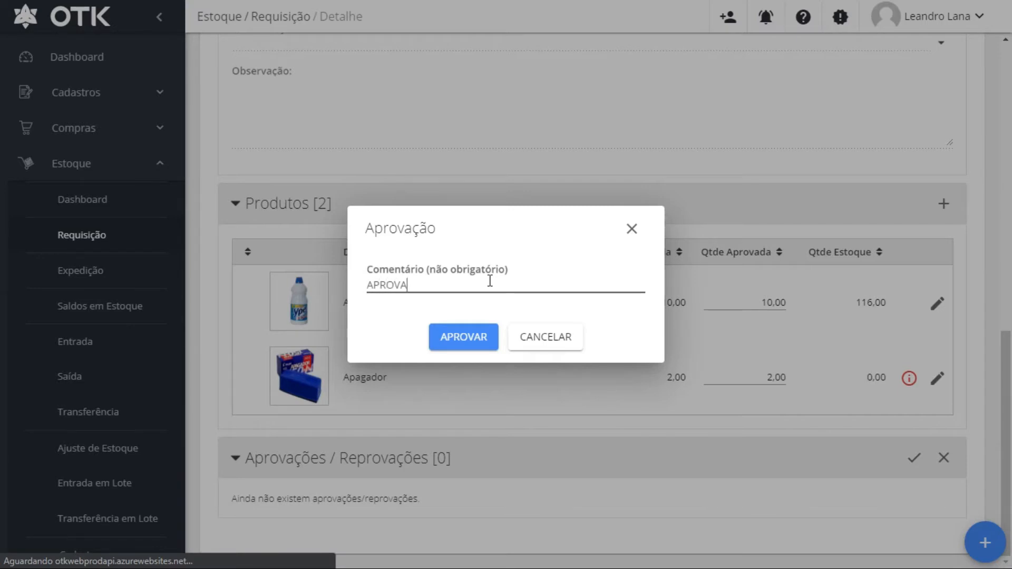
click(454, 343)
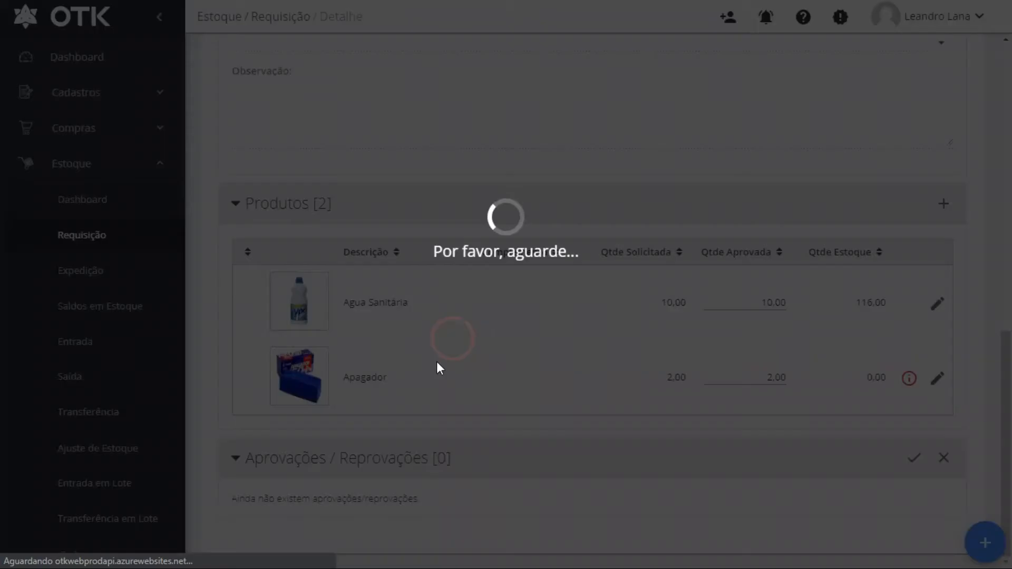
scroll(600, 379, down, 1)
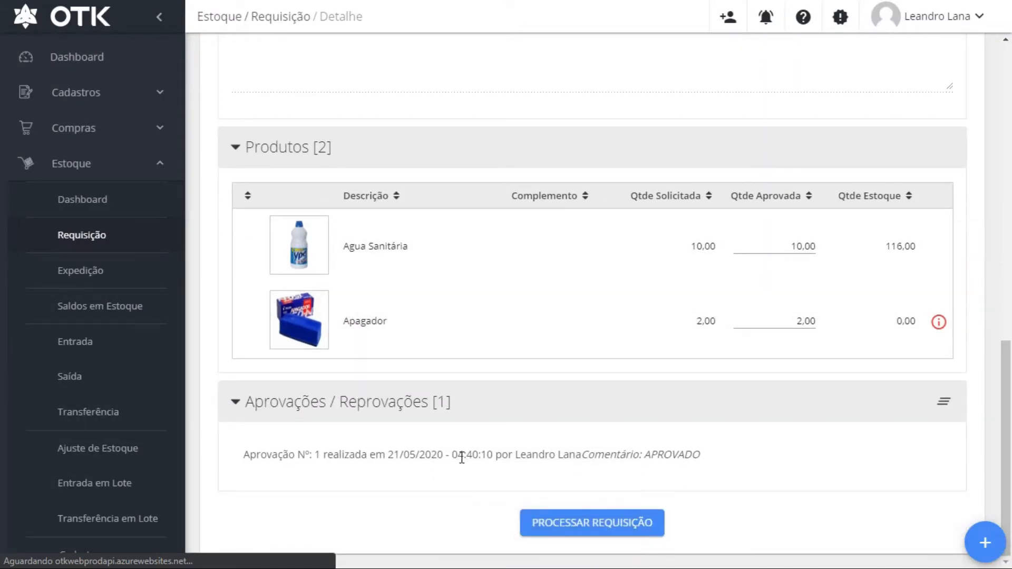
drag(513, 454, 734, 457)
click(733, 457)
scroll(756, 475, up, 3)
scroll(627, 457, down, 3)
scroll(704, 417, up, 7)
scroll(704, 417, up, 7)
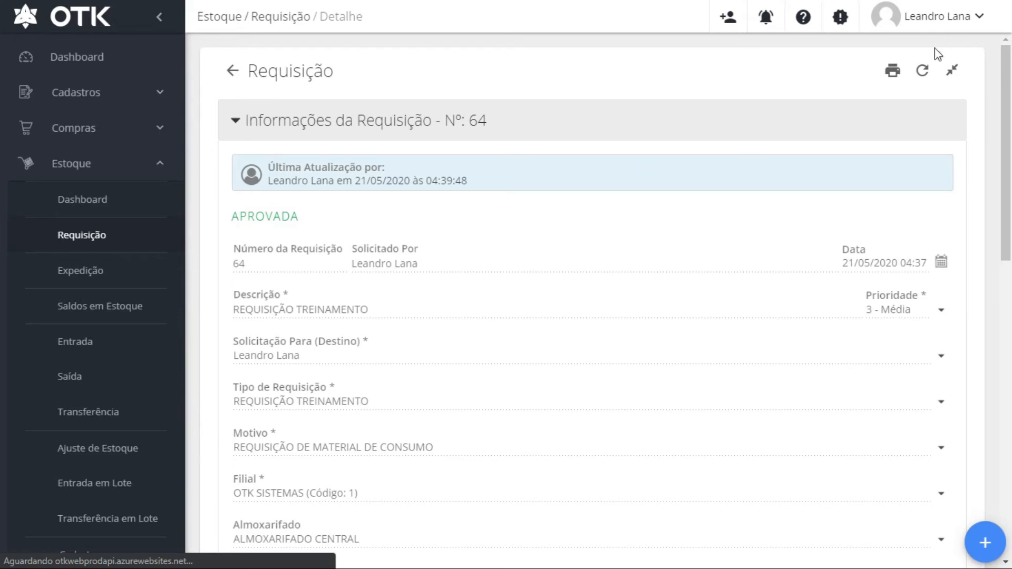
scroll(510, 340, down, 10)
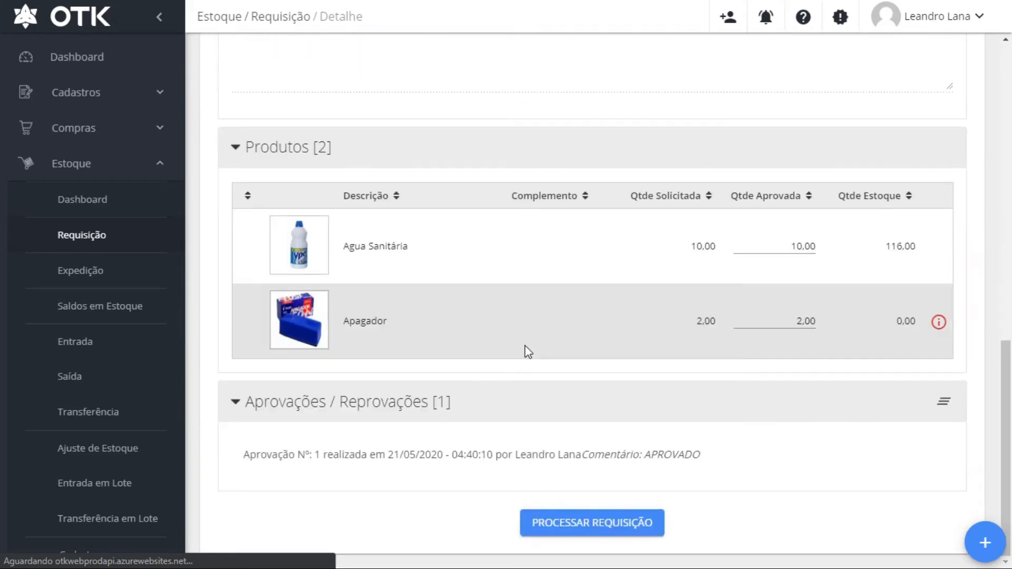
Process requisition Nº 64 and confirm, leaving it FINALIZADA dated 21/05/2020 04:40
click(588, 526)
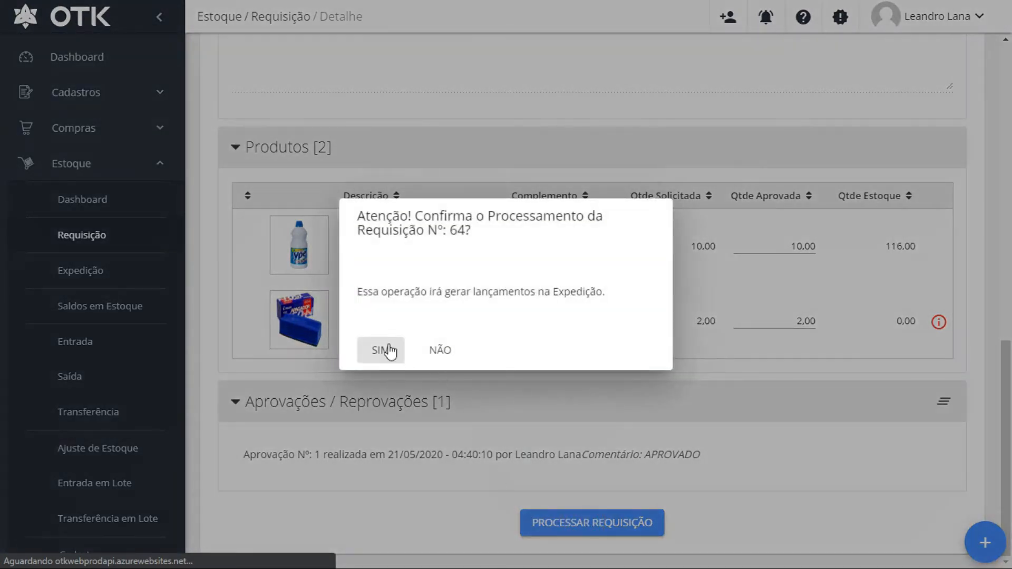
drag(399, 287, 618, 298)
click(615, 292)
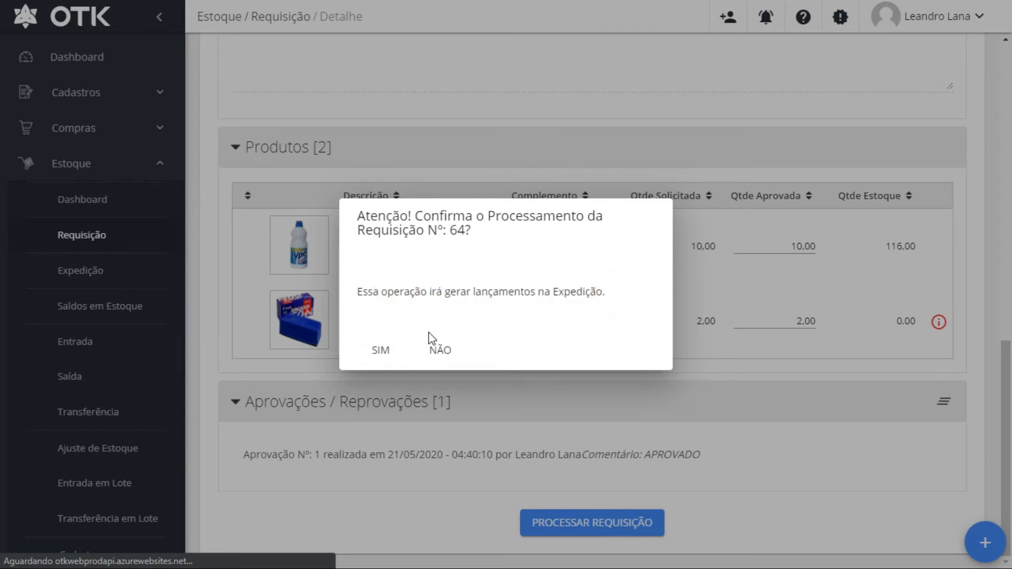
click(380, 351)
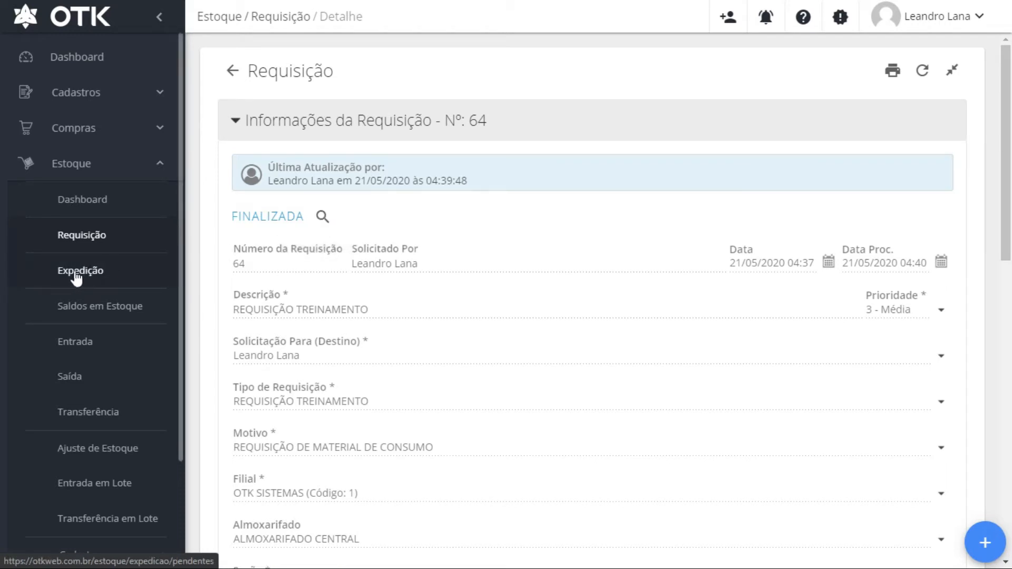
Open the 27 pending Expedição items and tick row 64 - 1, Agua Sanitária (10,00)
click(319, 219)
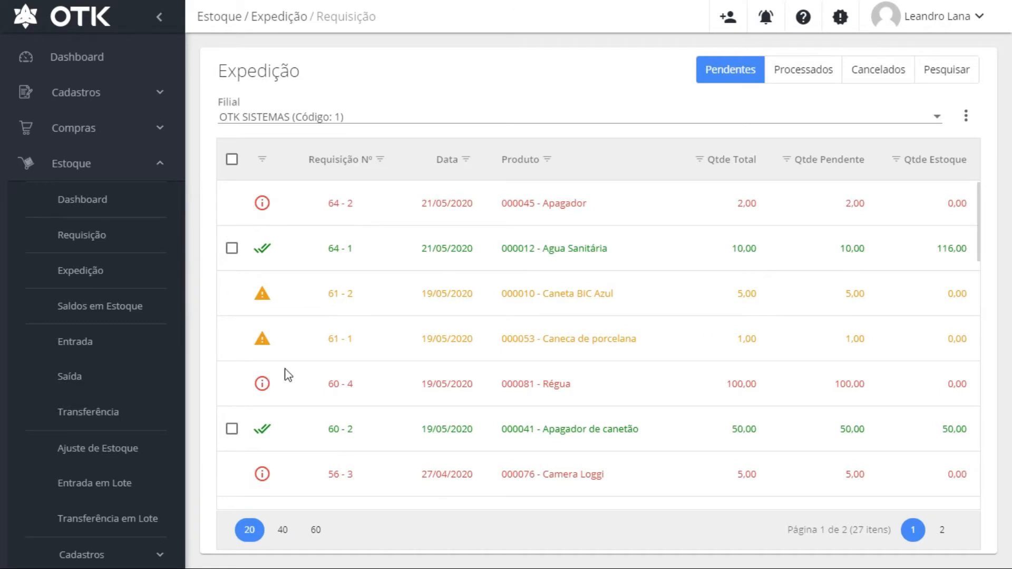
scroll(132, 370, down, 3)
scroll(135, 342, up, 3)
mouse_move(259, 203)
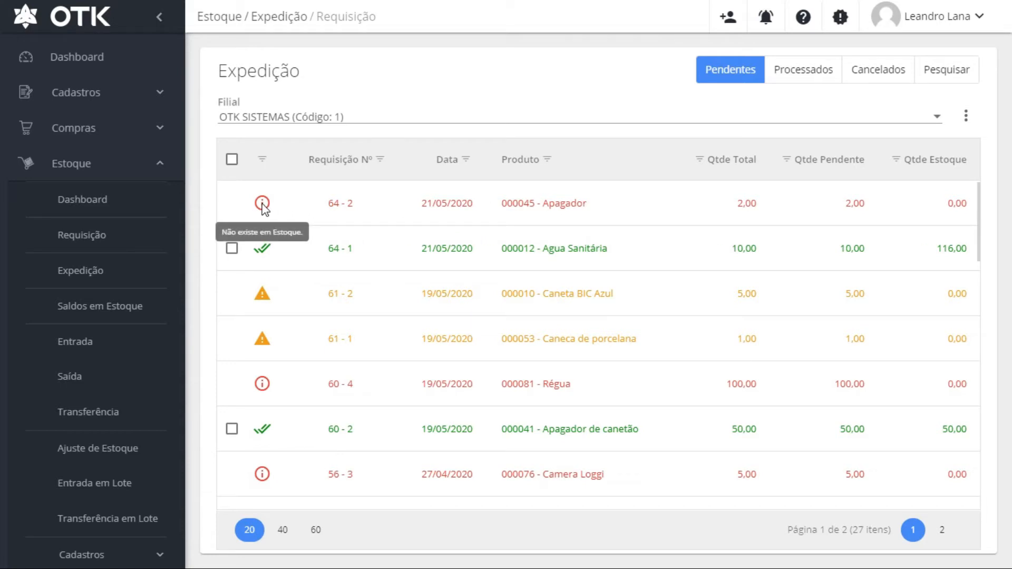
mouse_move(263, 255)
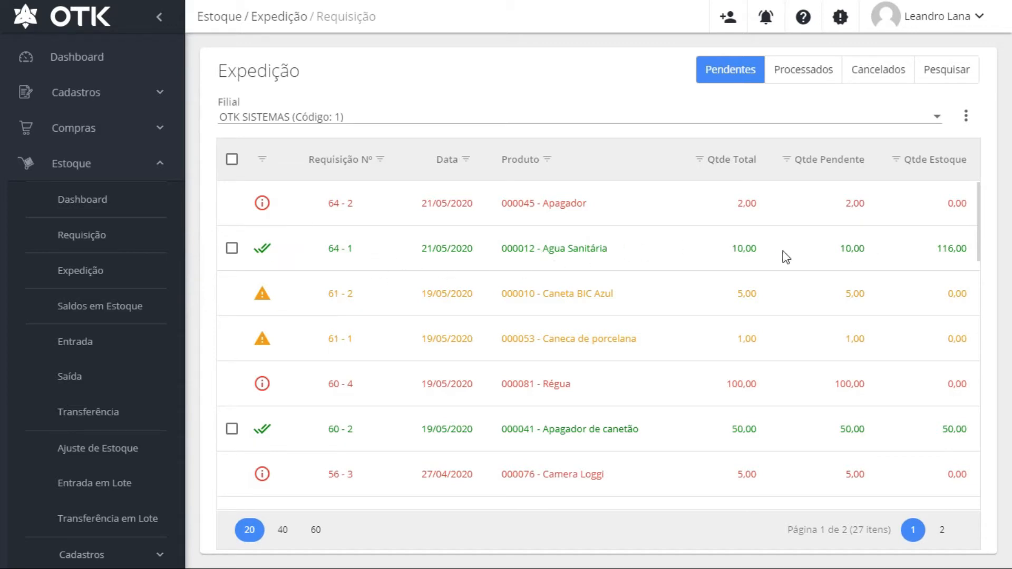
click(232, 249)
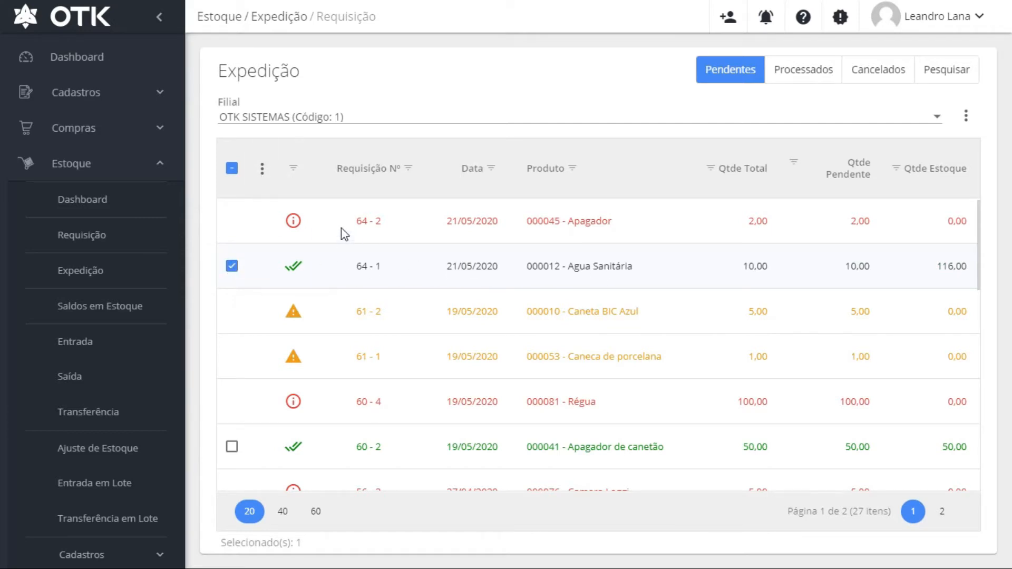
Check the header actions menu, close it, and open row 64 - 1 Agua Sanitária's details
click(262, 168)
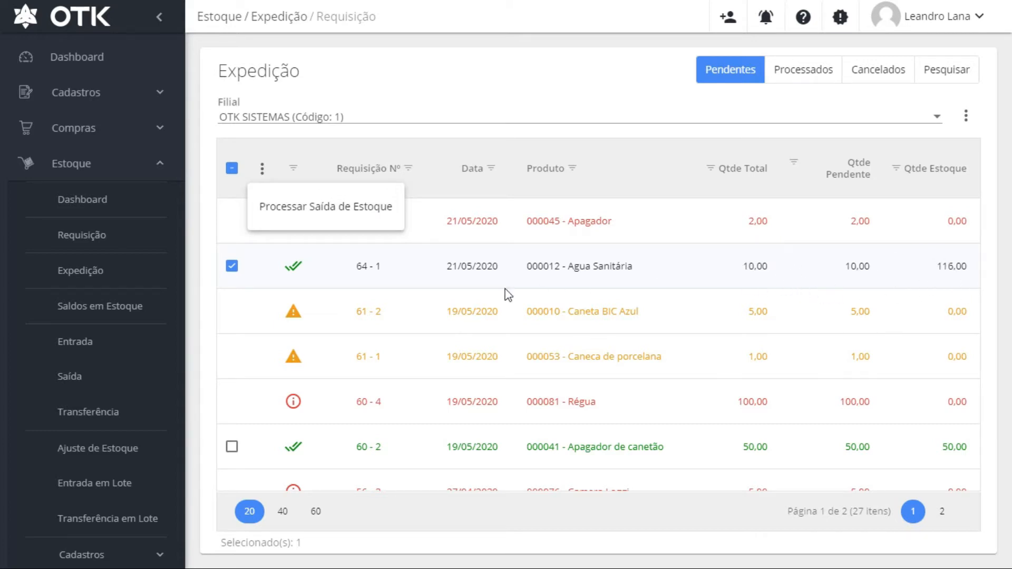
click(372, 276)
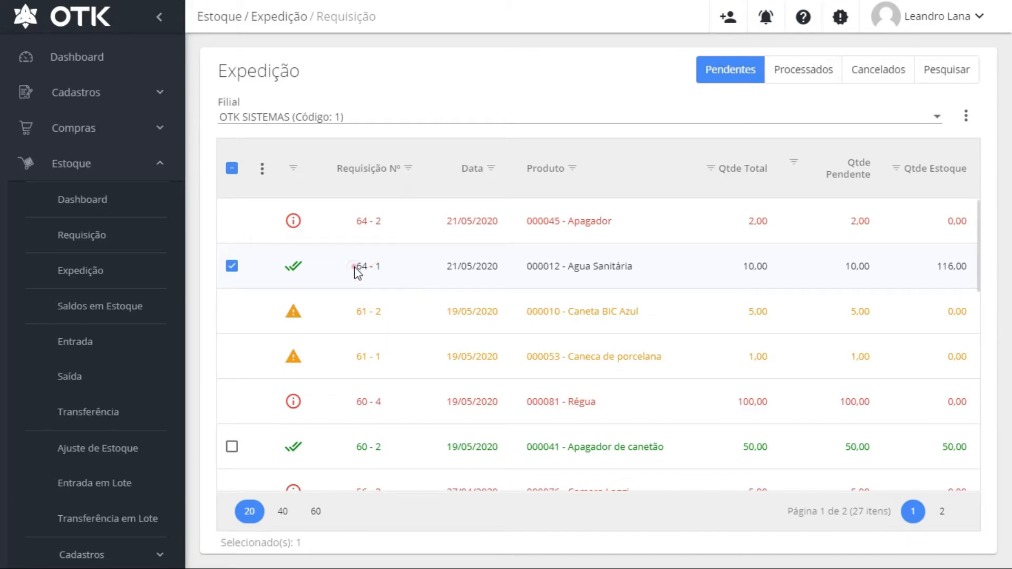
click(359, 266)
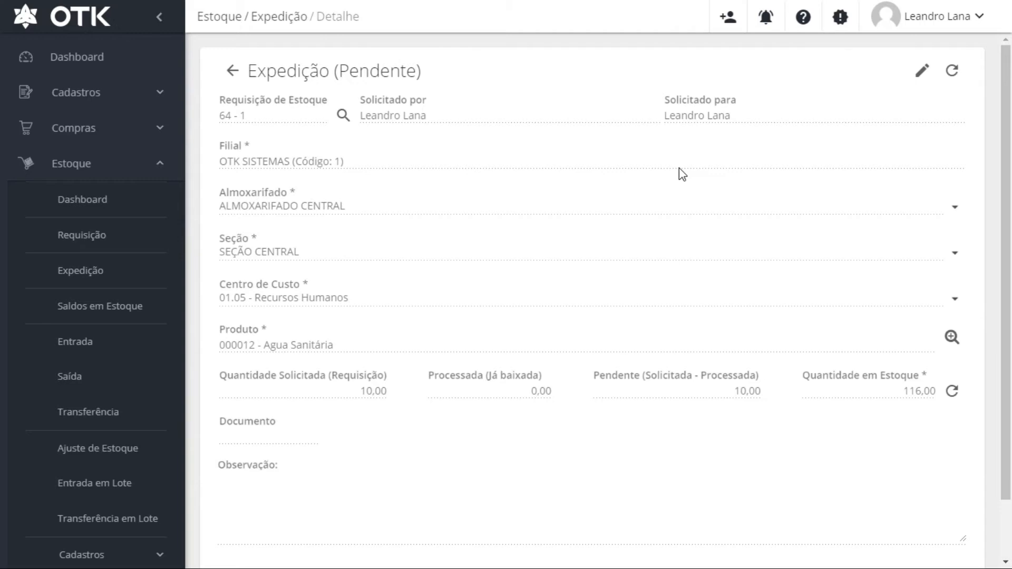
scroll(588, 402, down, 2)
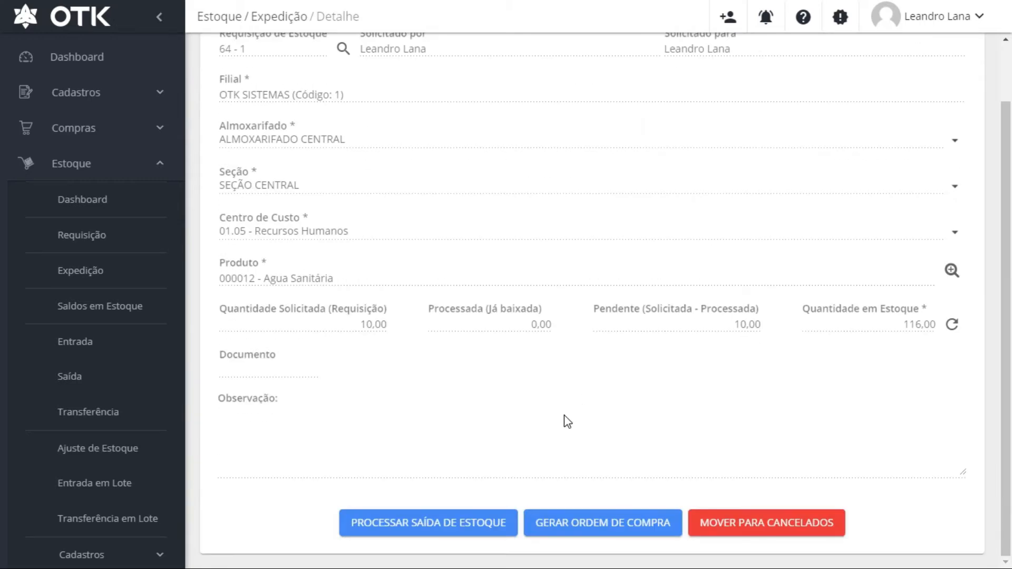
click(441, 522)
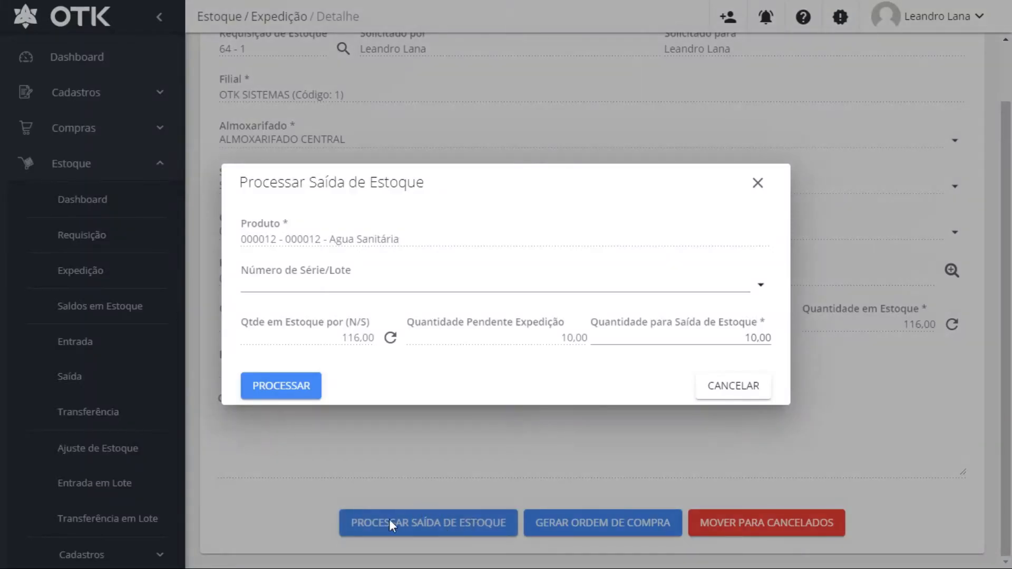
click(647, 339)
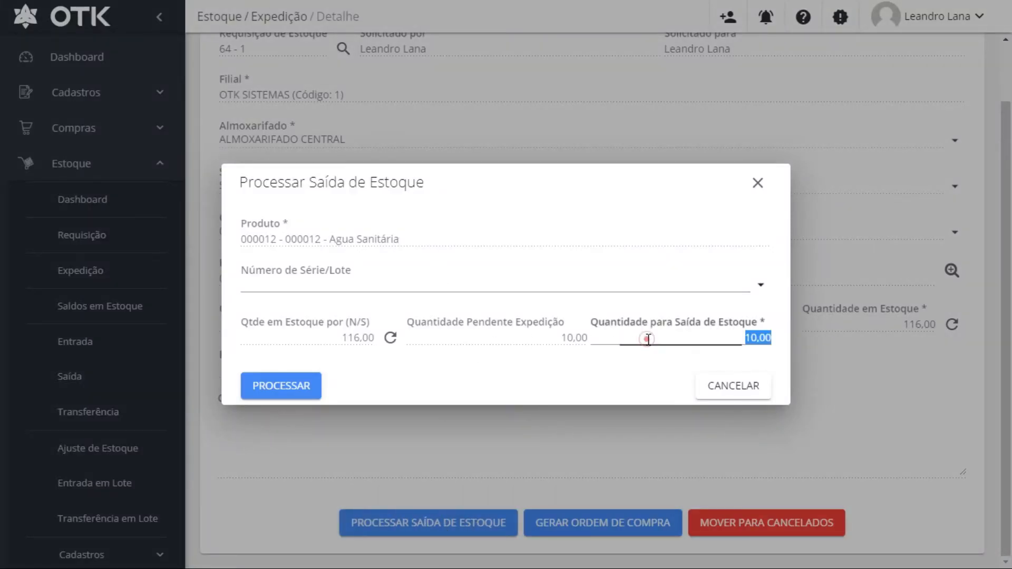
text(5)
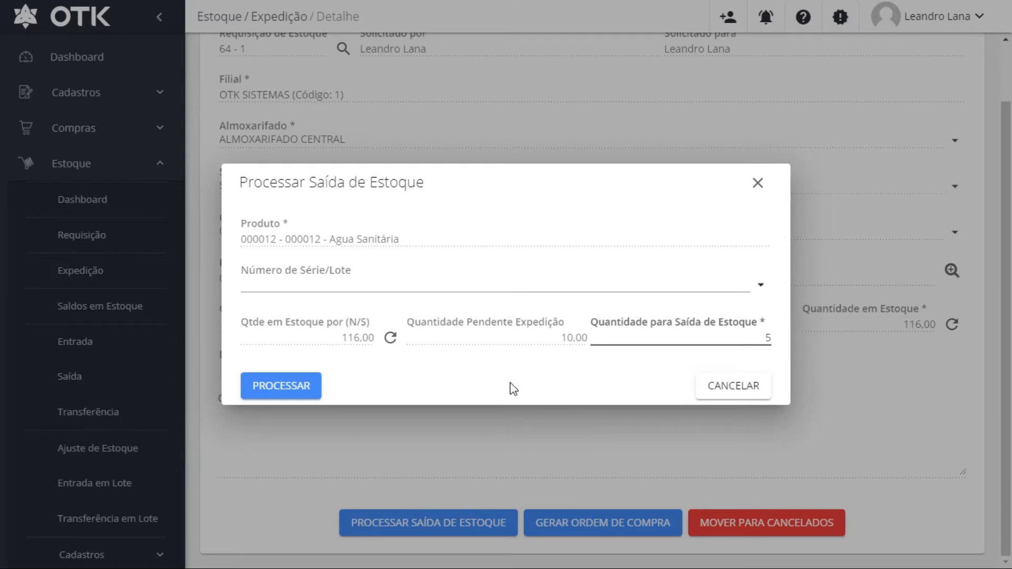
click(757, 182)
scroll(368, 259, up, 2)
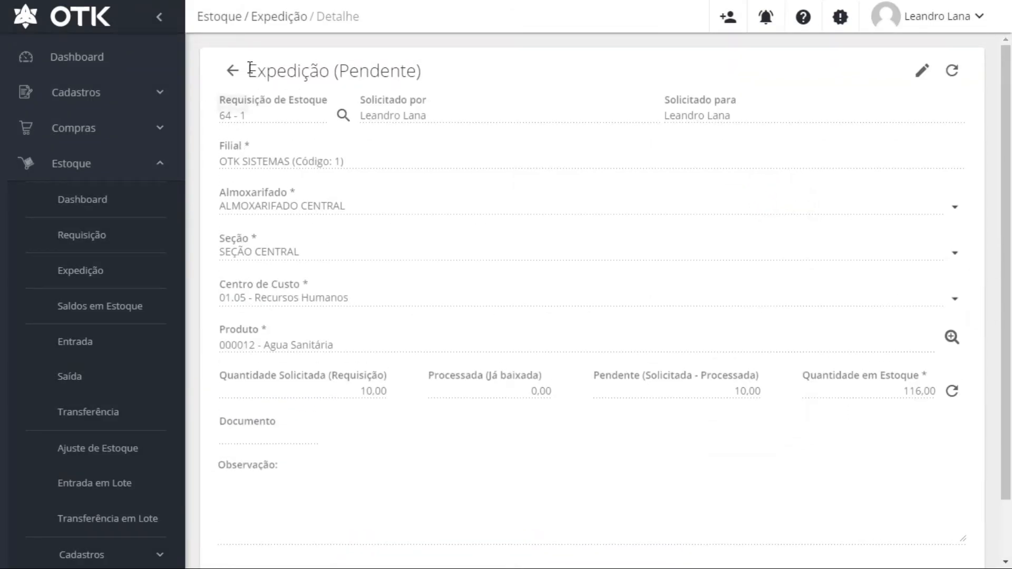
click(232, 70)
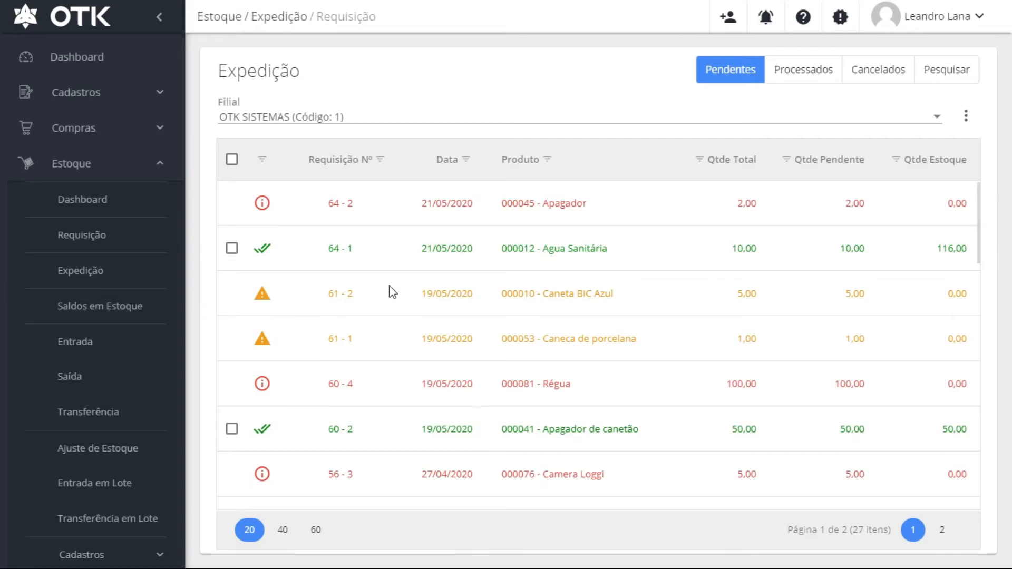
Process the stock exit for row 64-1 Agua Sanitária, confirm with SIM, and view Processados
click(231, 248)
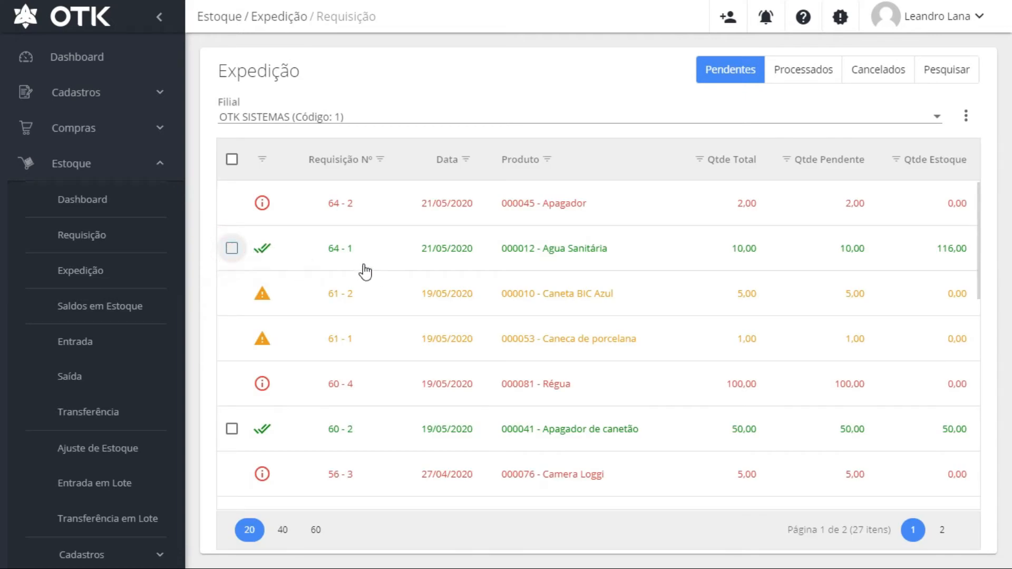
click(263, 168)
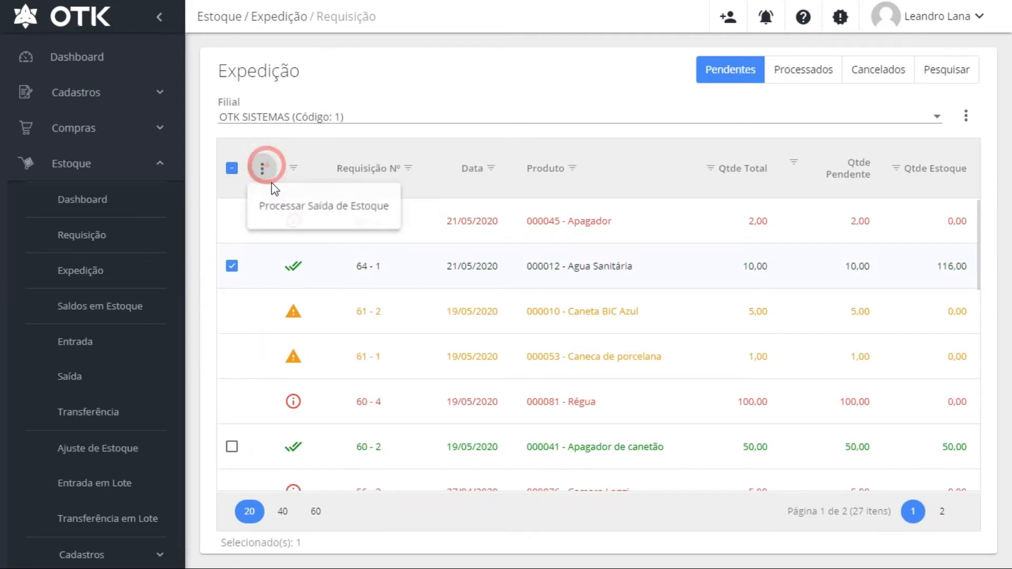
click(304, 209)
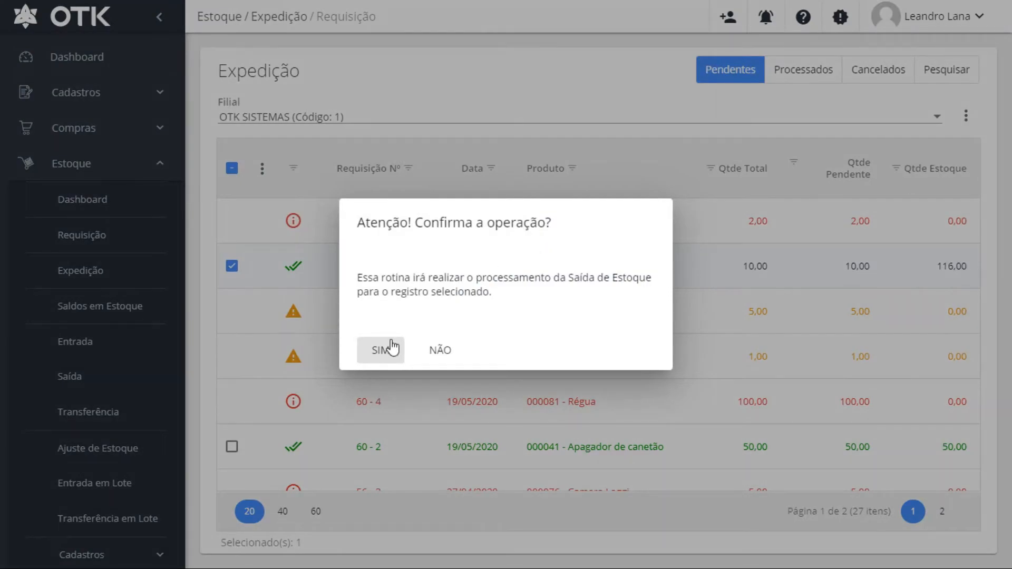
click(391, 349)
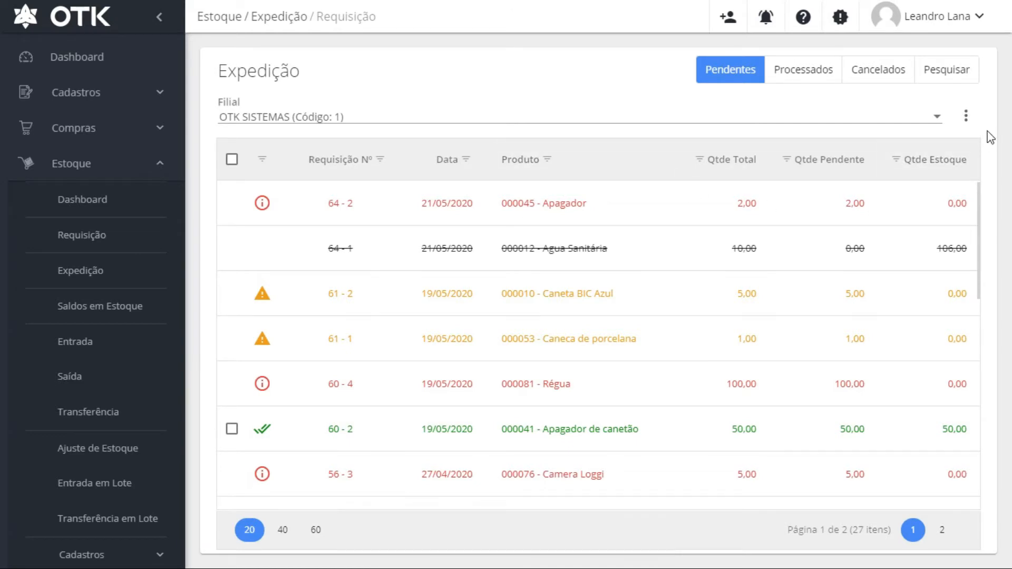
click(803, 69)
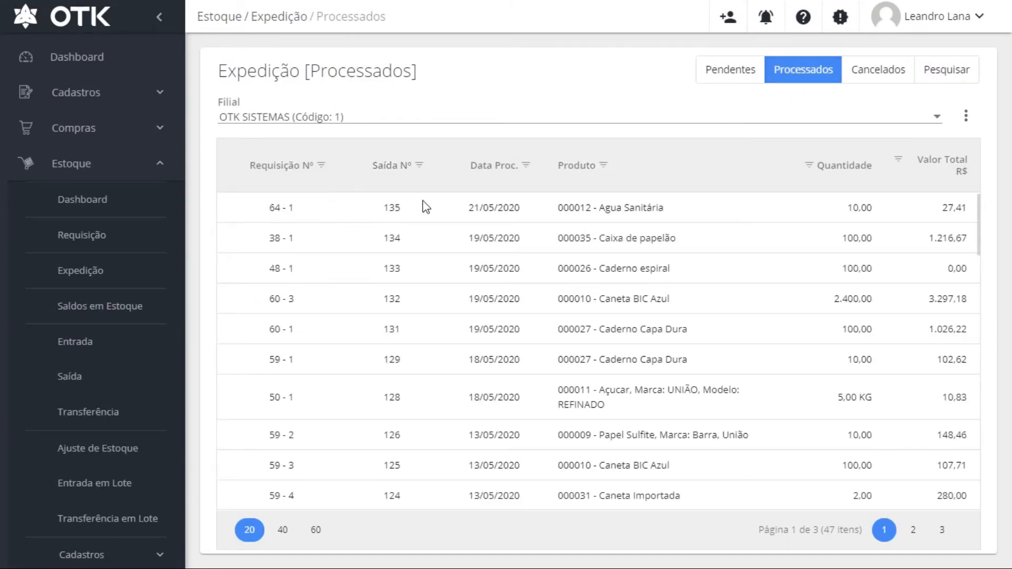
Open Saída de Estoque Nº 135 from the processed 64-1 Agua Sanitária row
click(436, 205)
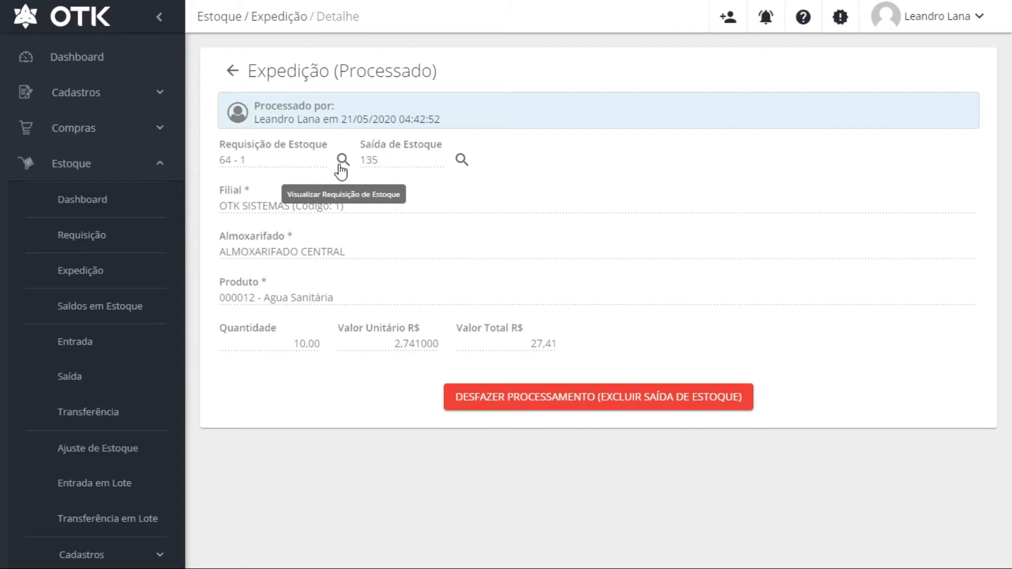
double_click(379, 159)
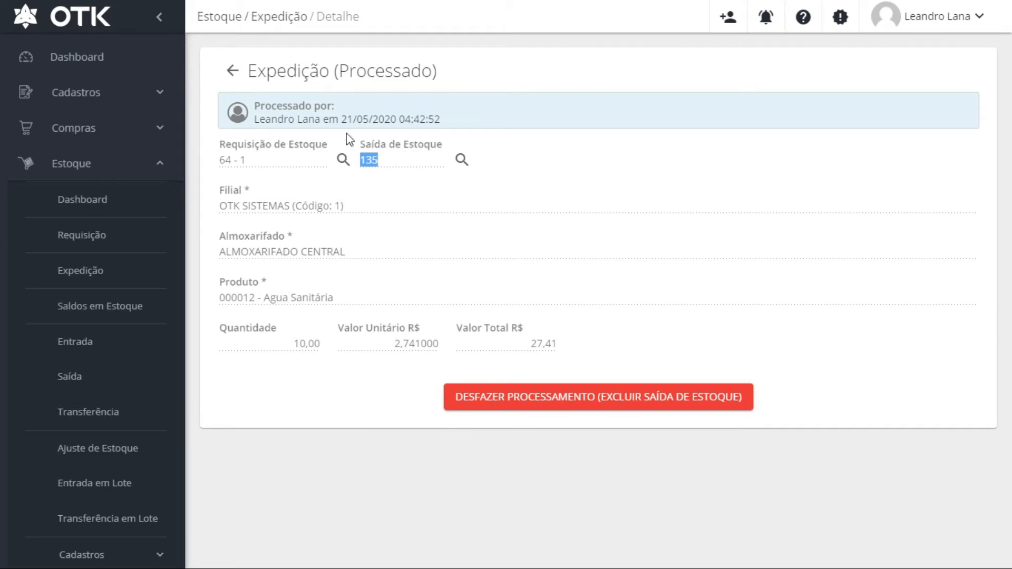
click(462, 160)
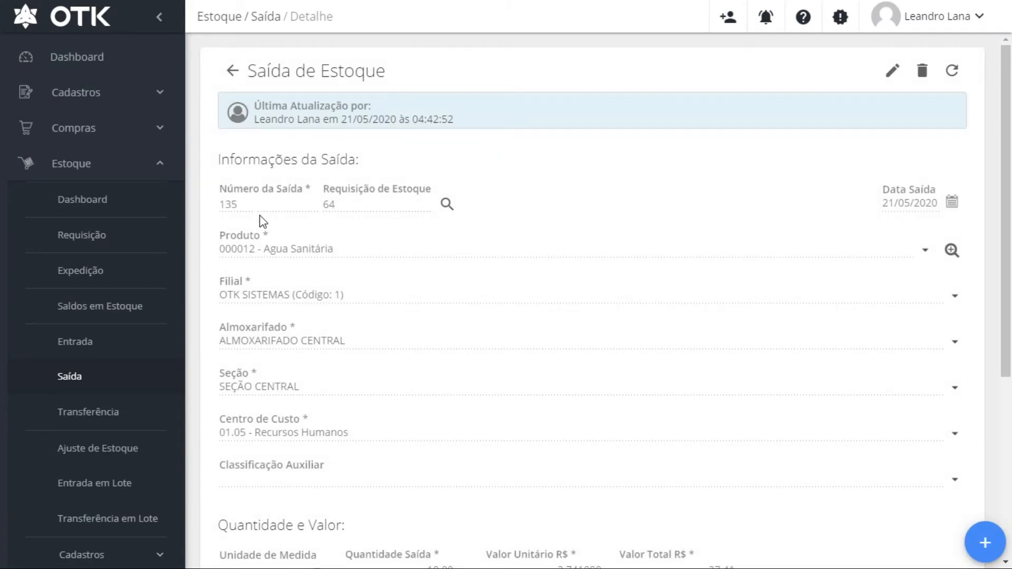
double_click(247, 205)
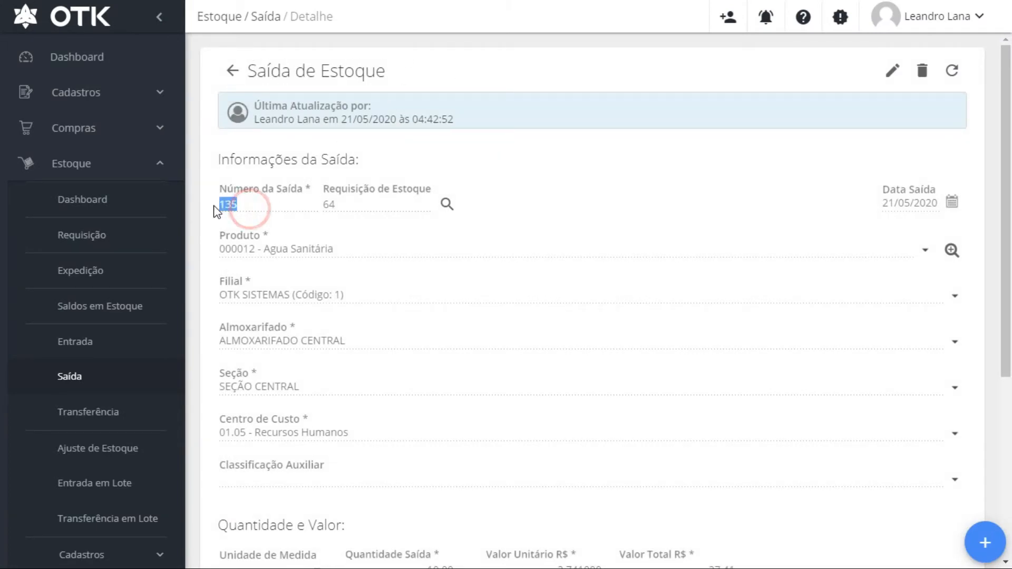
double_click(329, 205)
click(350, 200)
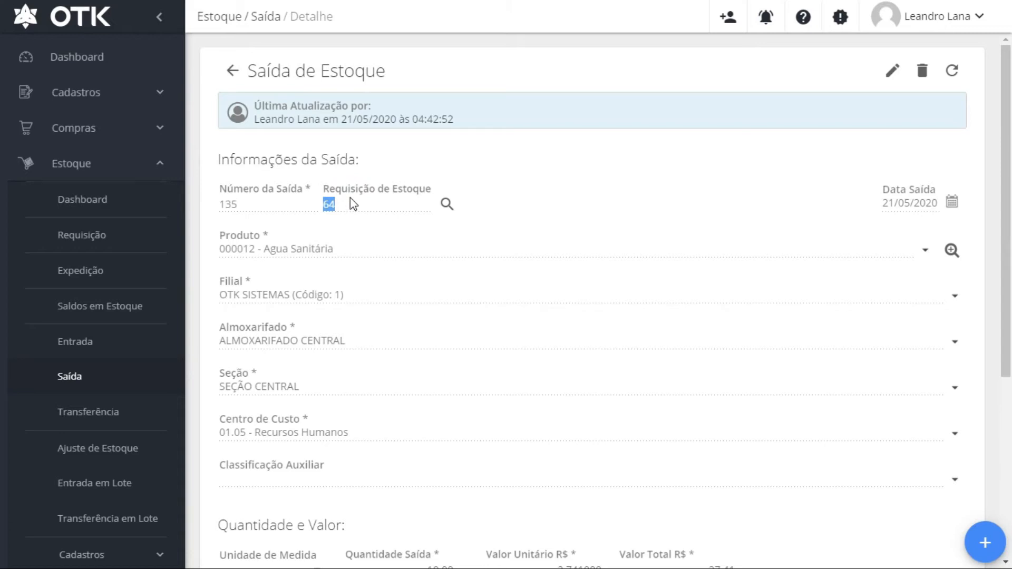
click(365, 275)
click(671, 275)
scroll(738, 279, down, 5)
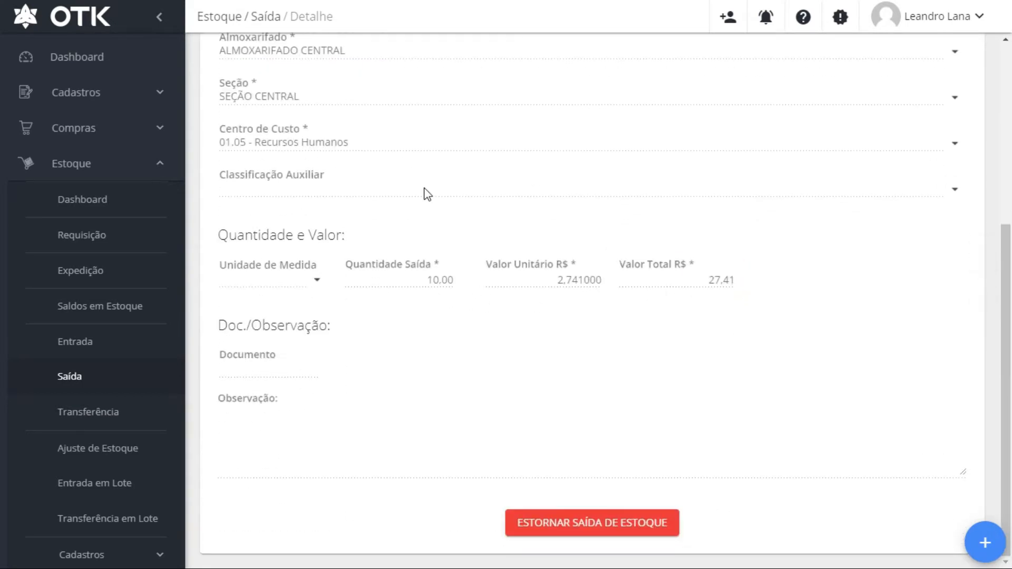
scroll(368, 158, up, 4)
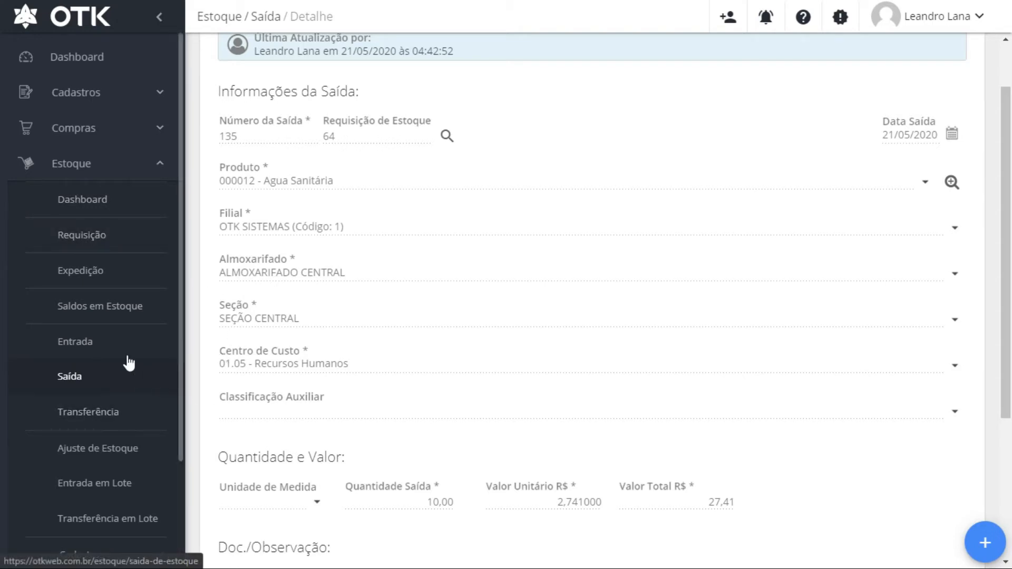
click(71, 377)
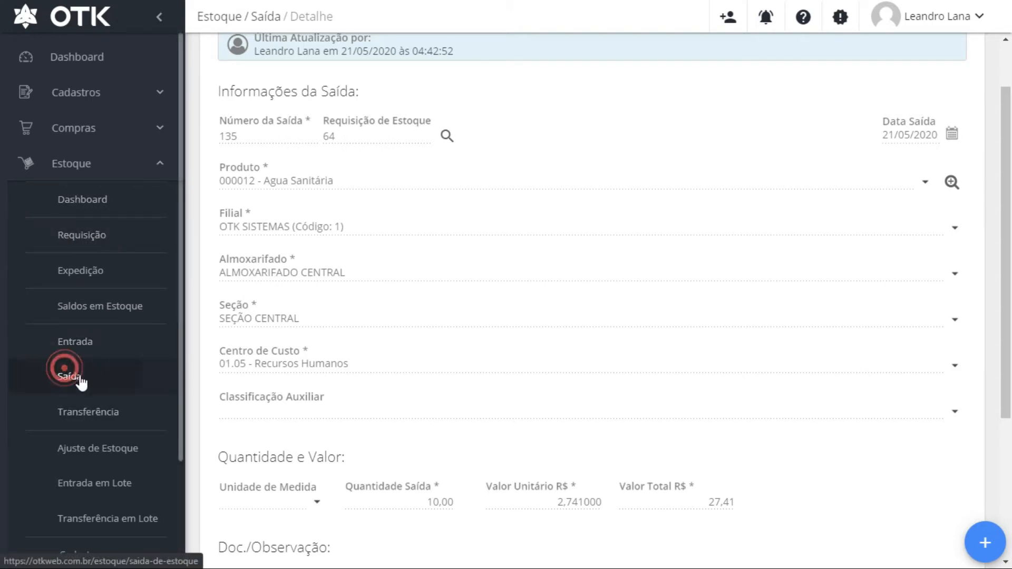
Go to Estoque › Saída and create a new stock exit with the + button
click(63, 377)
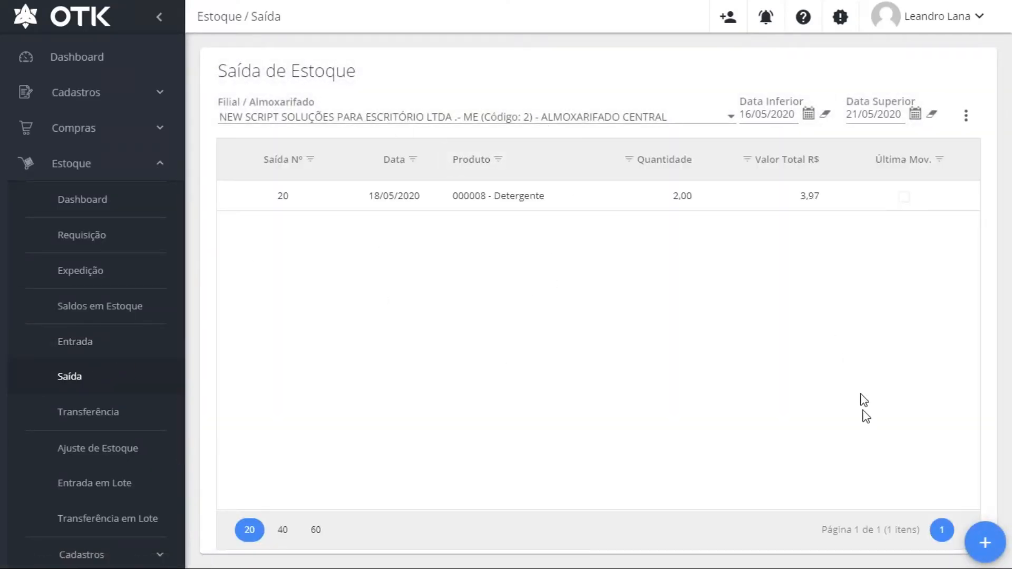
click(983, 541)
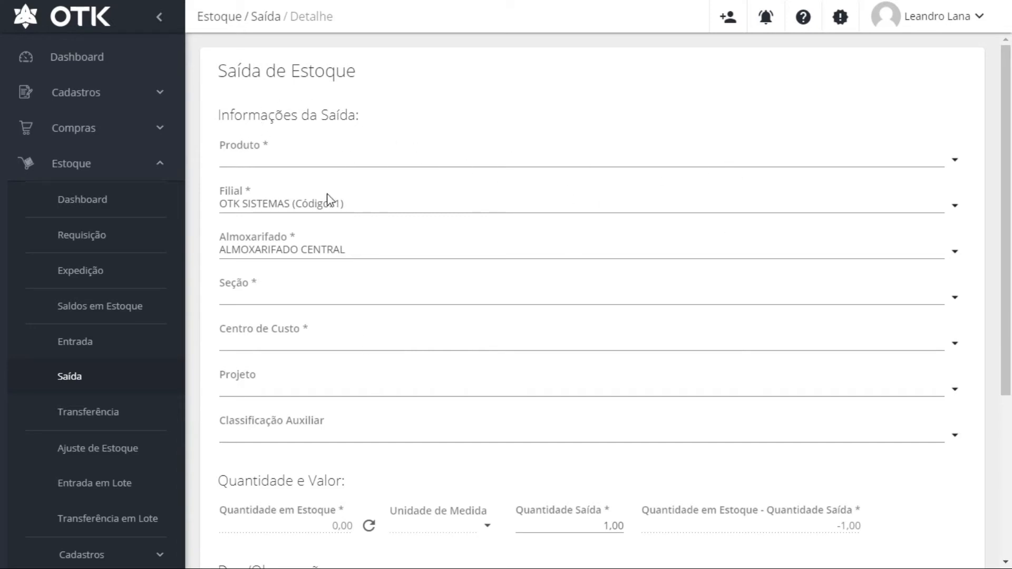
Choose product 000012 - Agua Sanitária and cost centre 01 - Administração for the exit
click(867, 165)
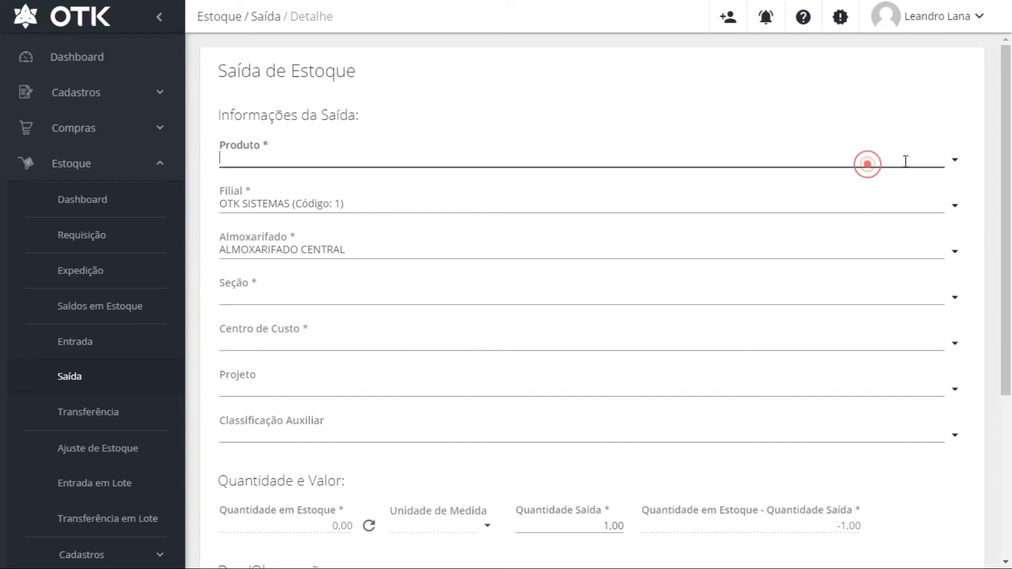
click(956, 161)
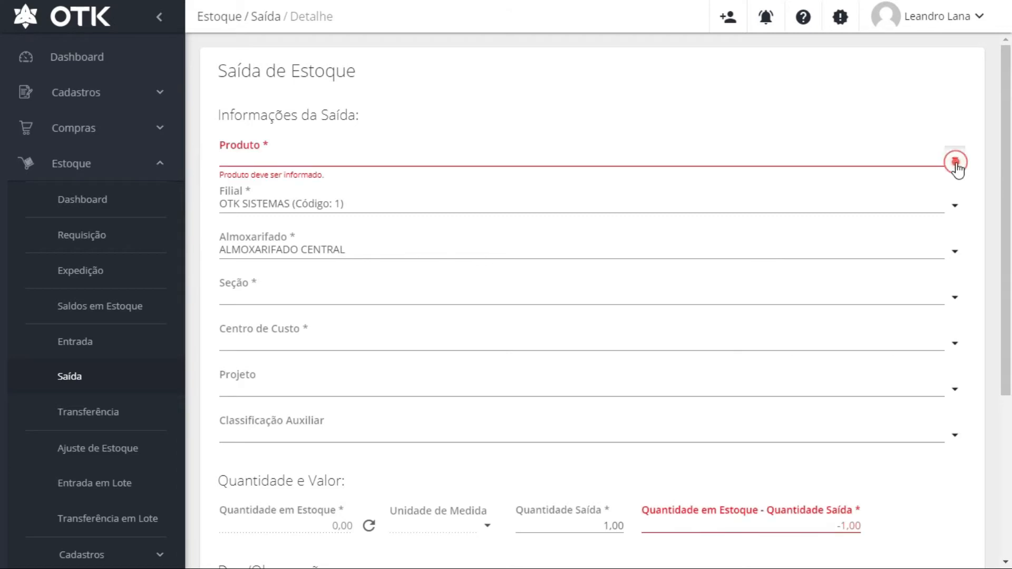
click(854, 157)
text(AGUA SAN)
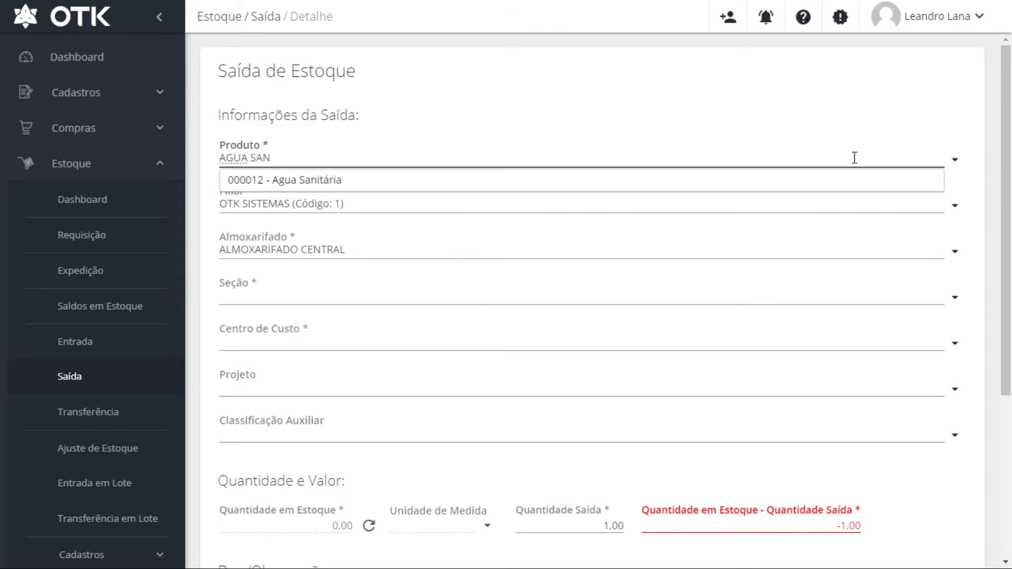
key(Return)
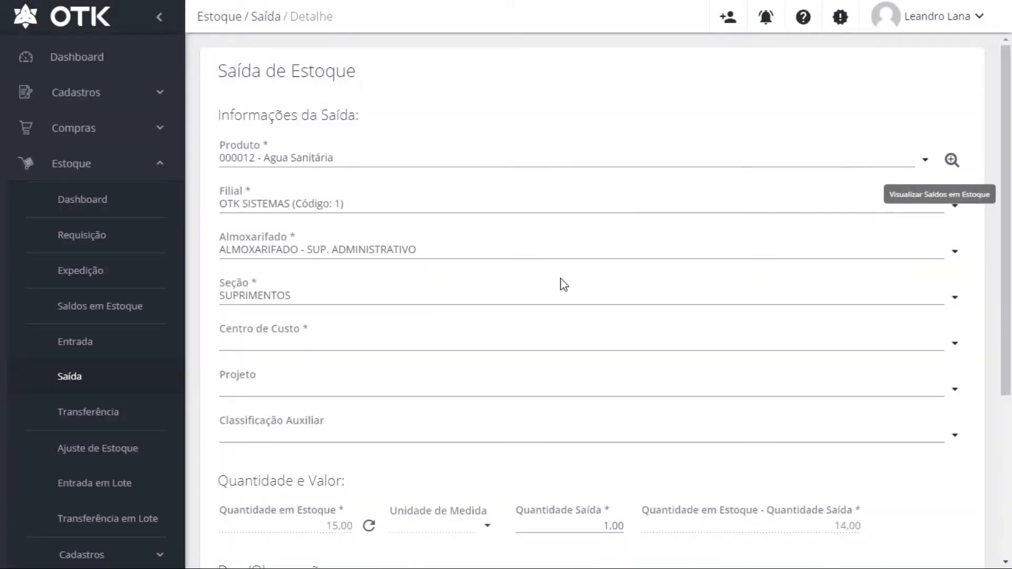
click(542, 254)
click(341, 344)
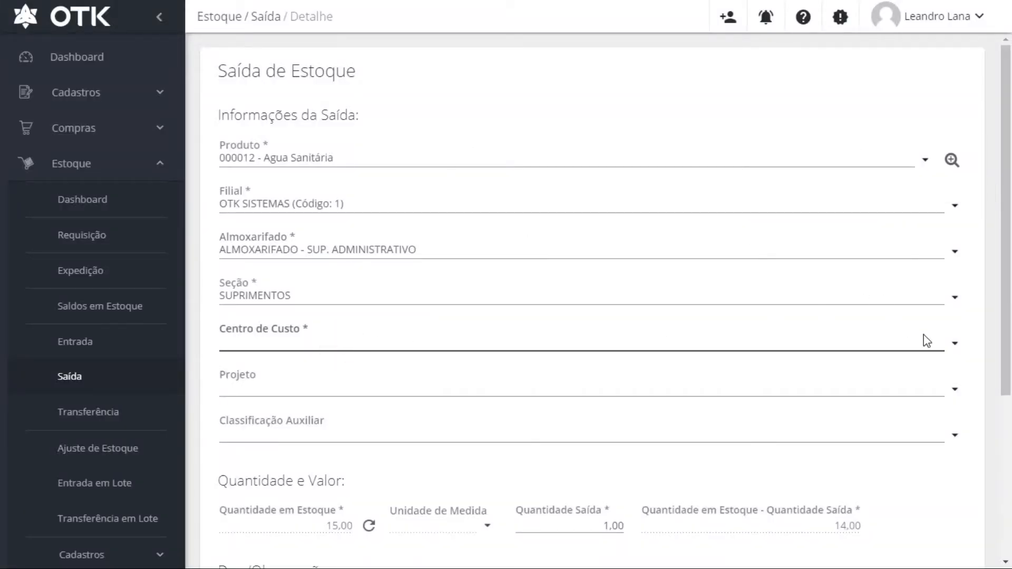
click(956, 343)
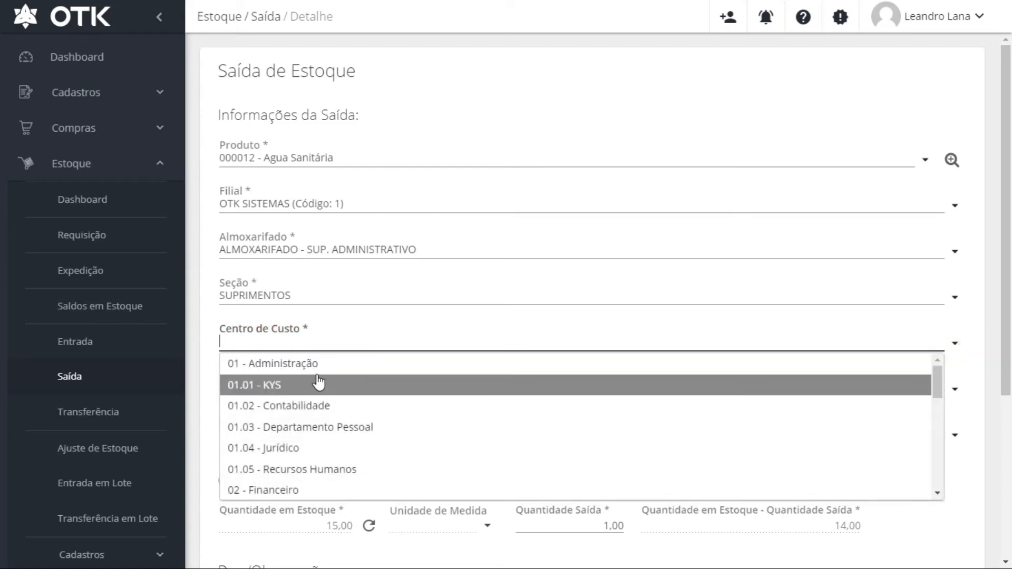
click(310, 362)
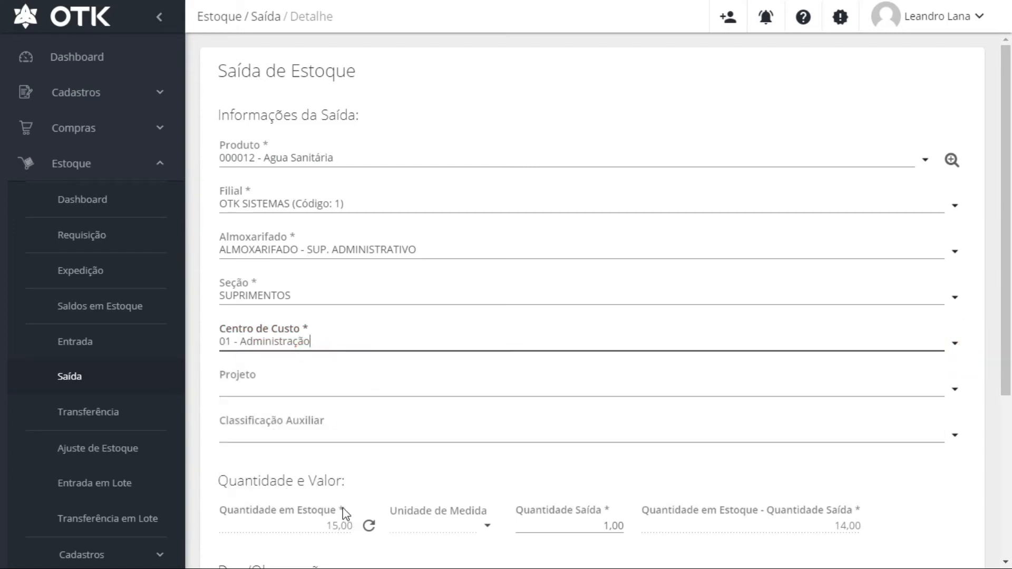
click(316, 495)
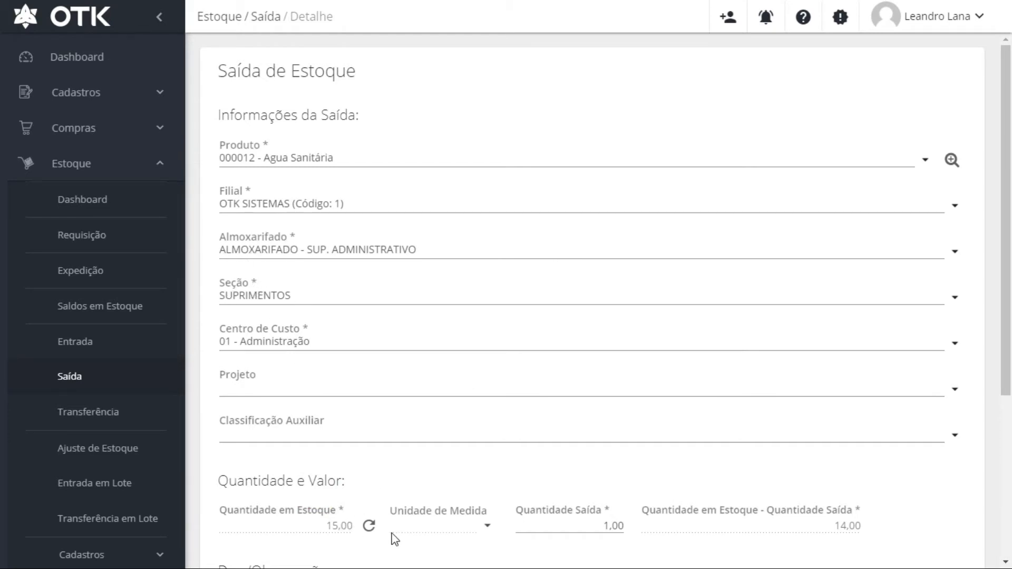
Set exit quantity to 2, then cancel the exit and go to the Entrada list
click(369, 525)
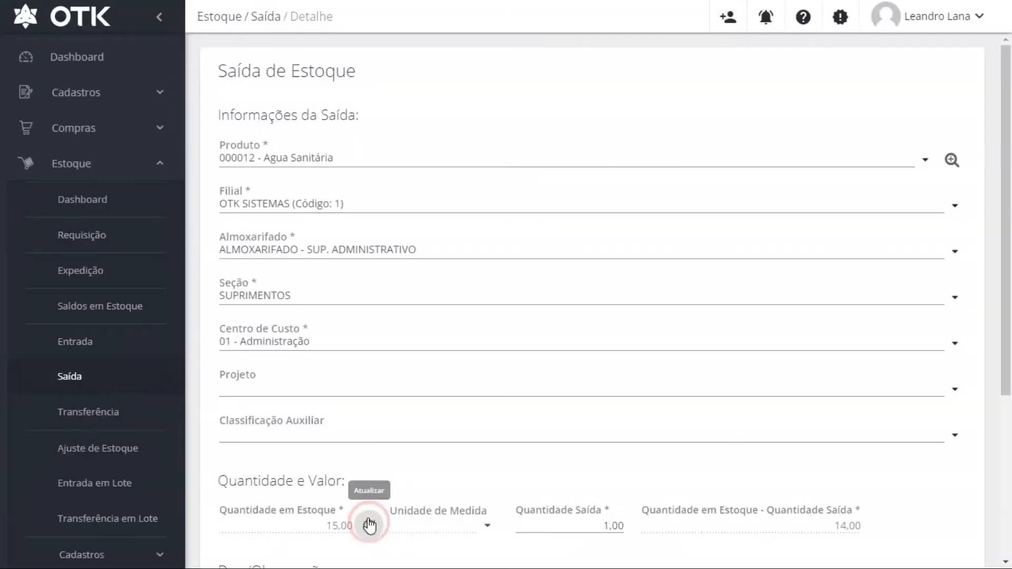
click(603, 527)
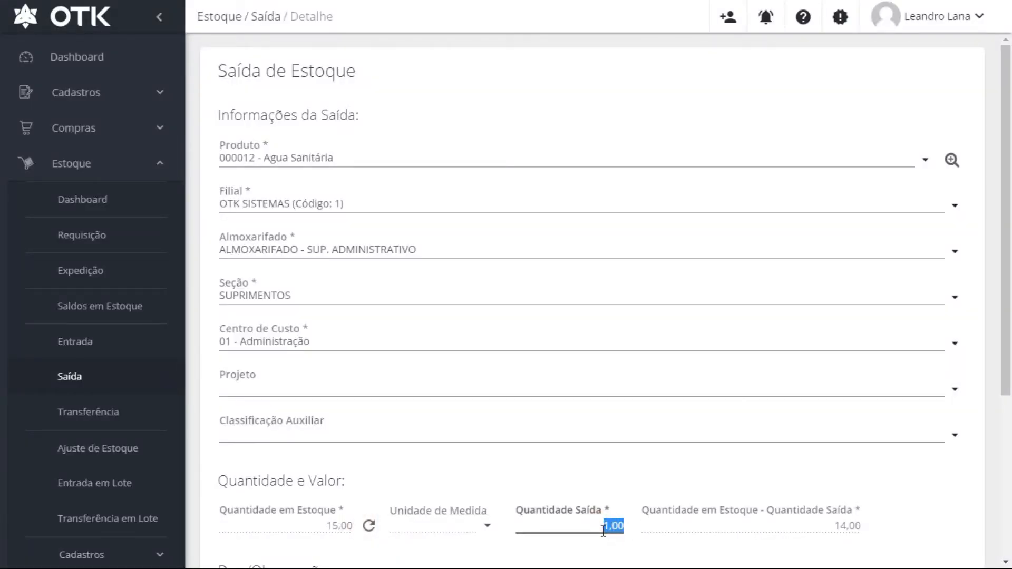
text(2)
click(868, 498)
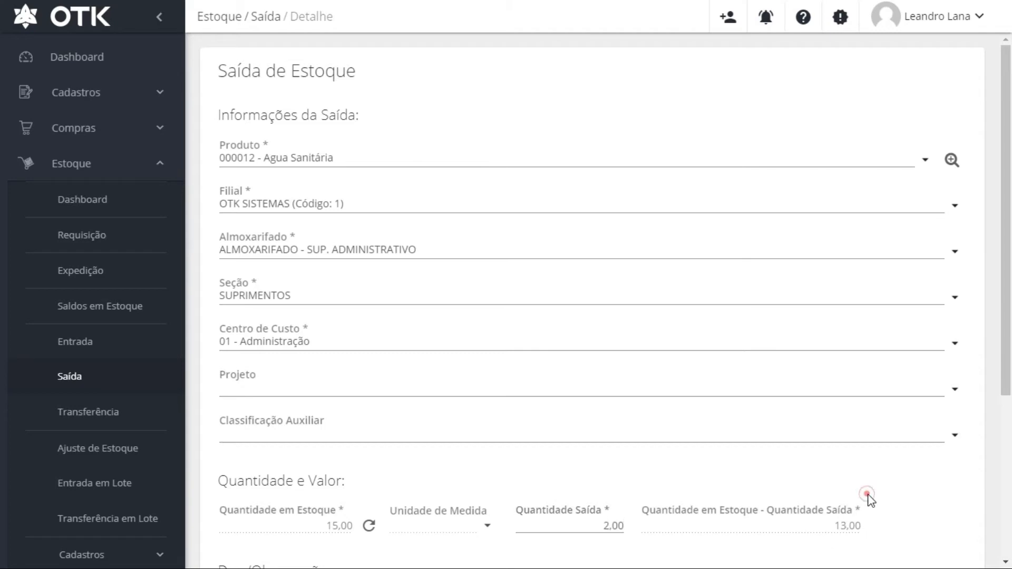
scroll(890, 495, down, 1)
scroll(889, 495, down, 4)
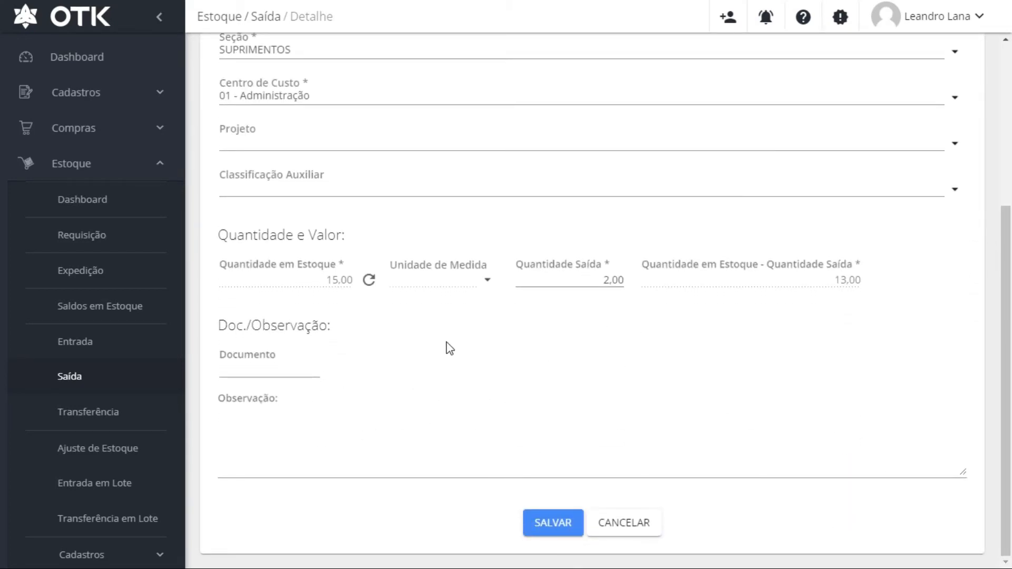
click(615, 522)
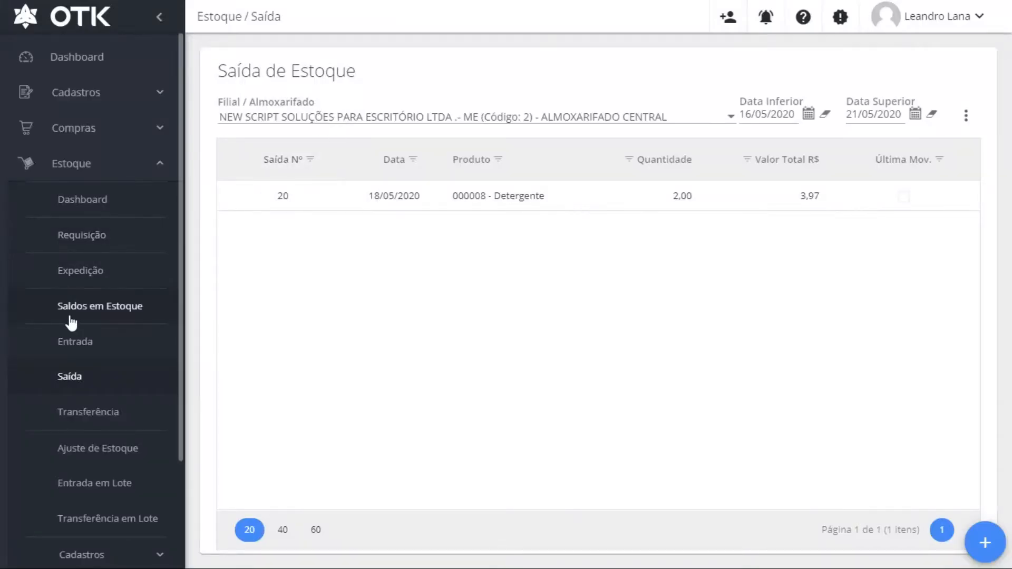
click(69, 345)
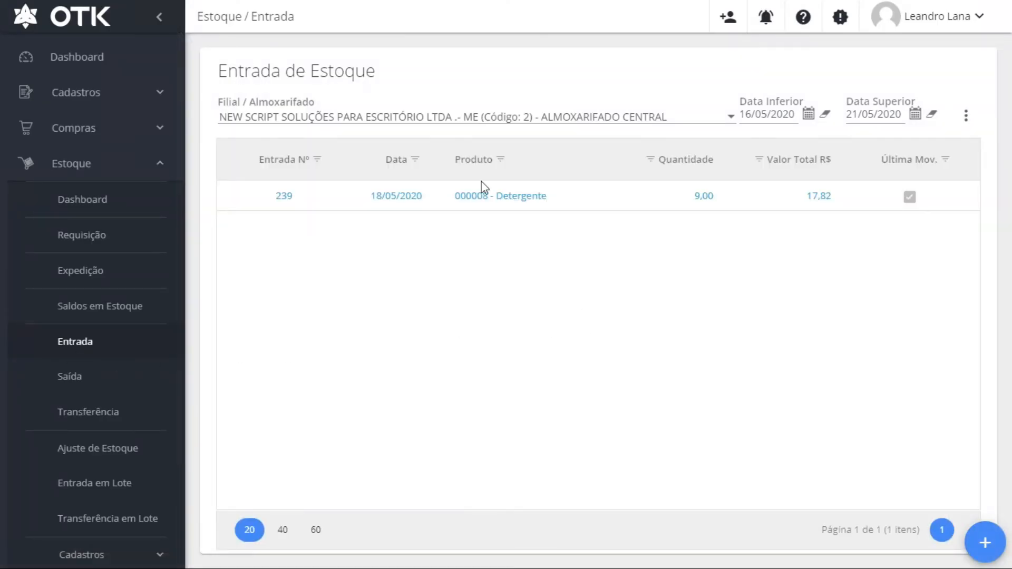
Start a new stock entry with product 000012 - Agua Sanitária
click(985, 543)
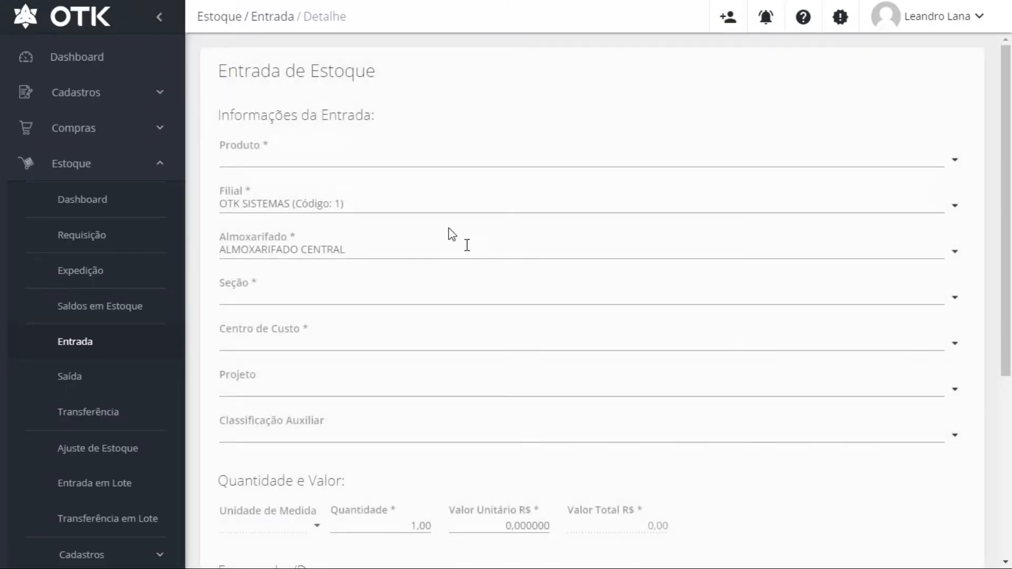
click(953, 160)
text(AG)
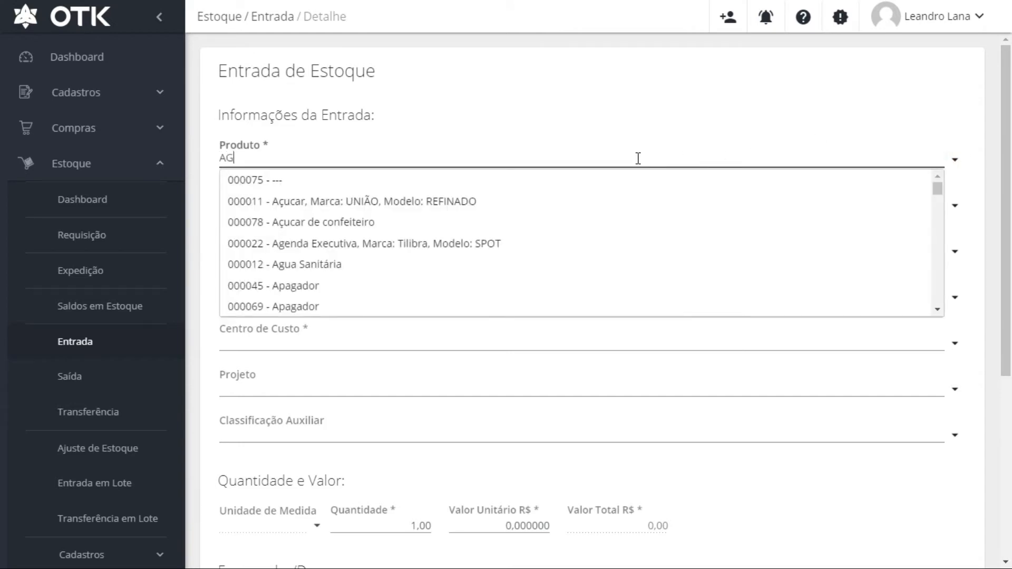
text(UA SANI)
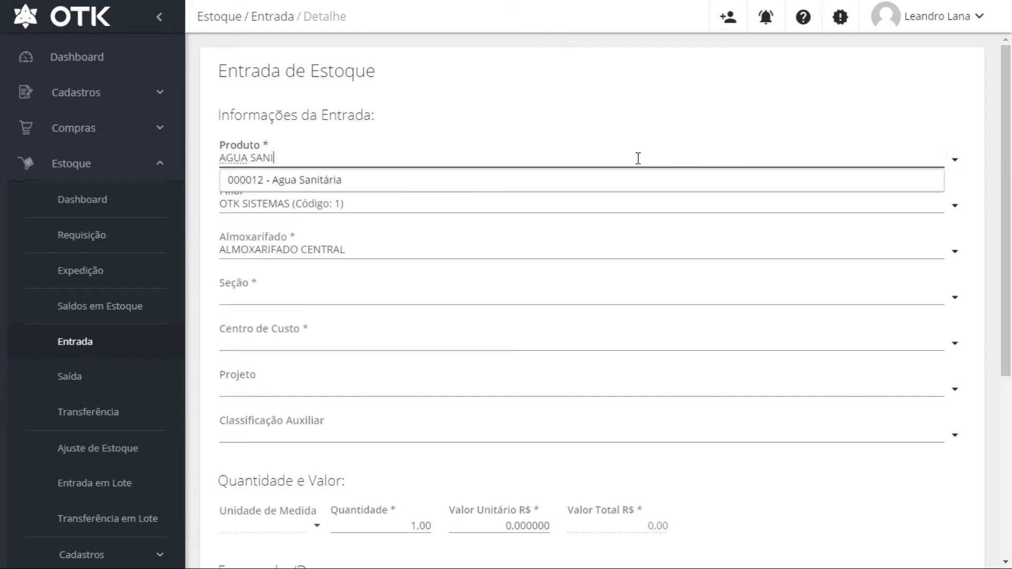
click(623, 179)
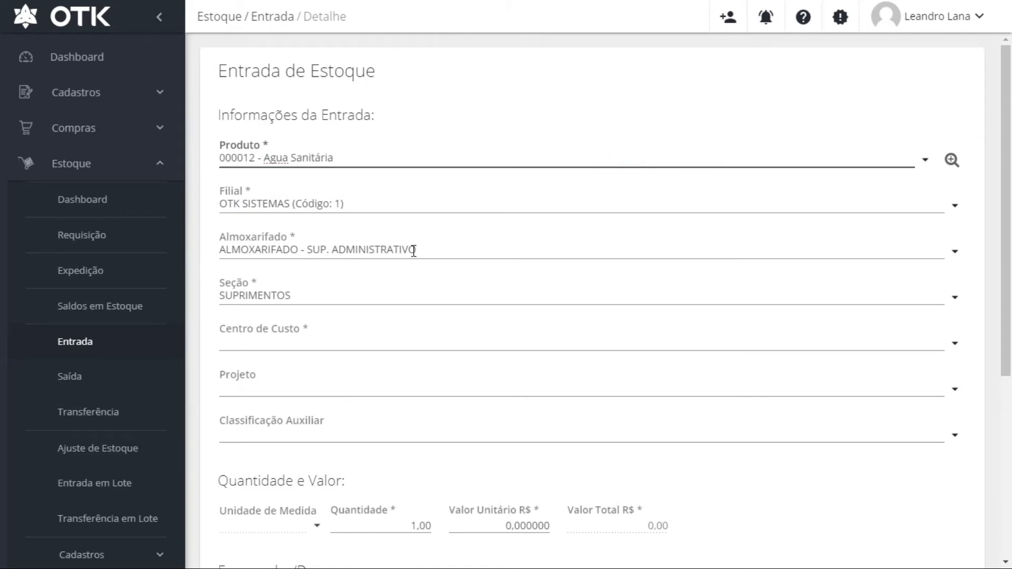
Set the entry's cost centre to 01 - Administração and quantity to 10,00
click(303, 342)
click(954, 341)
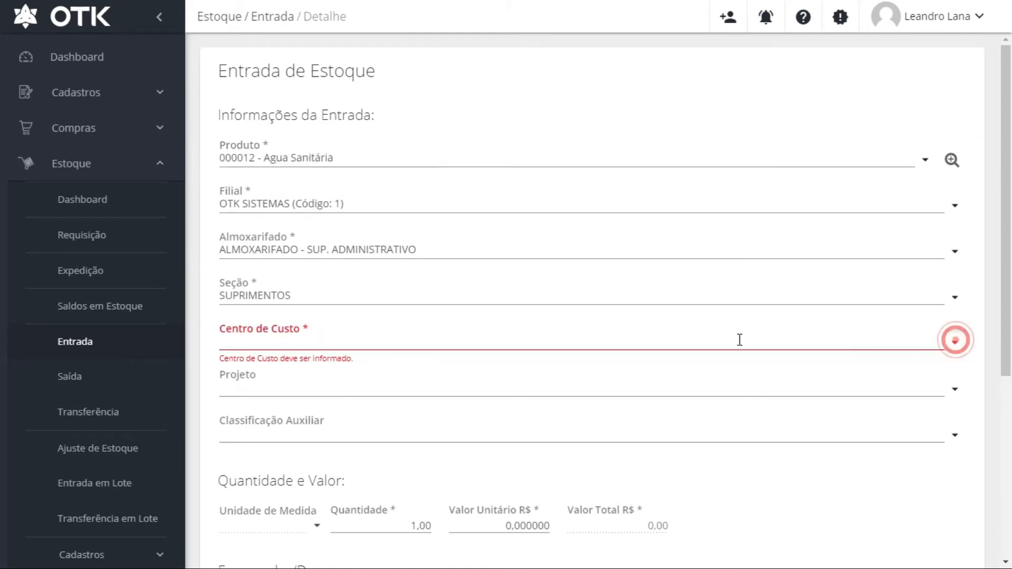
click(327, 363)
scroll(530, 422, down, 3)
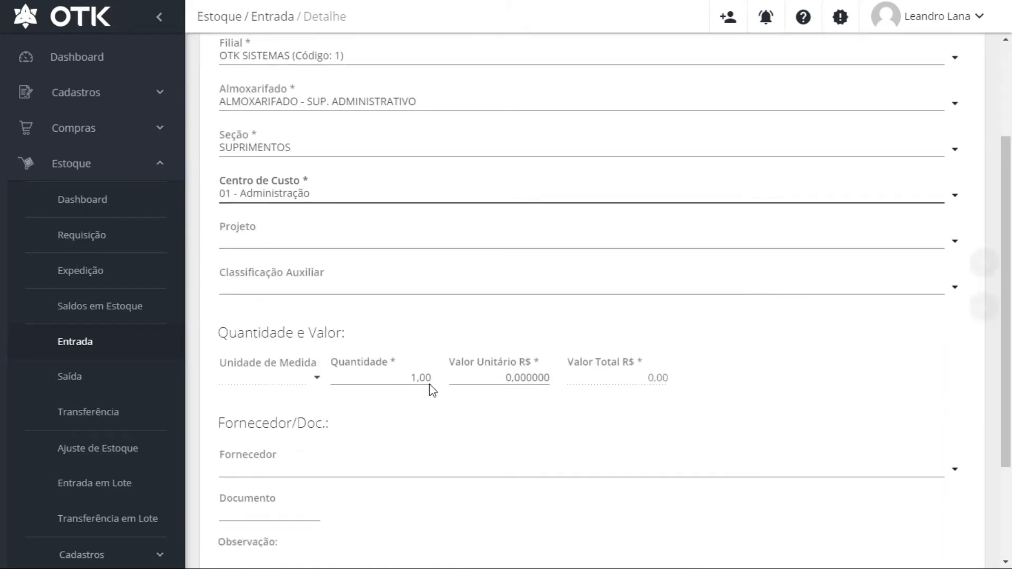
scroll(422, 341, down, 3)
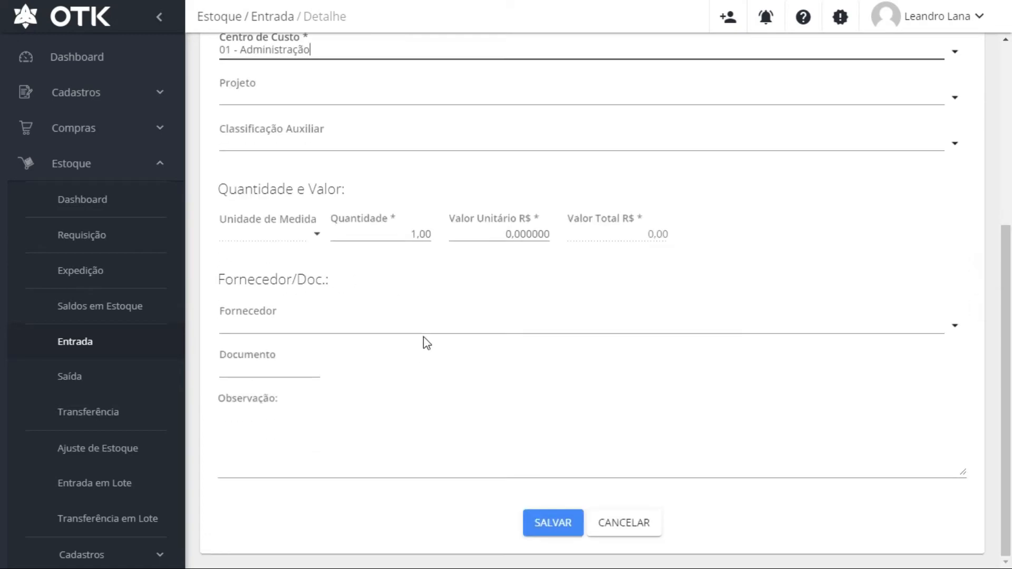
click(372, 233)
text(10)
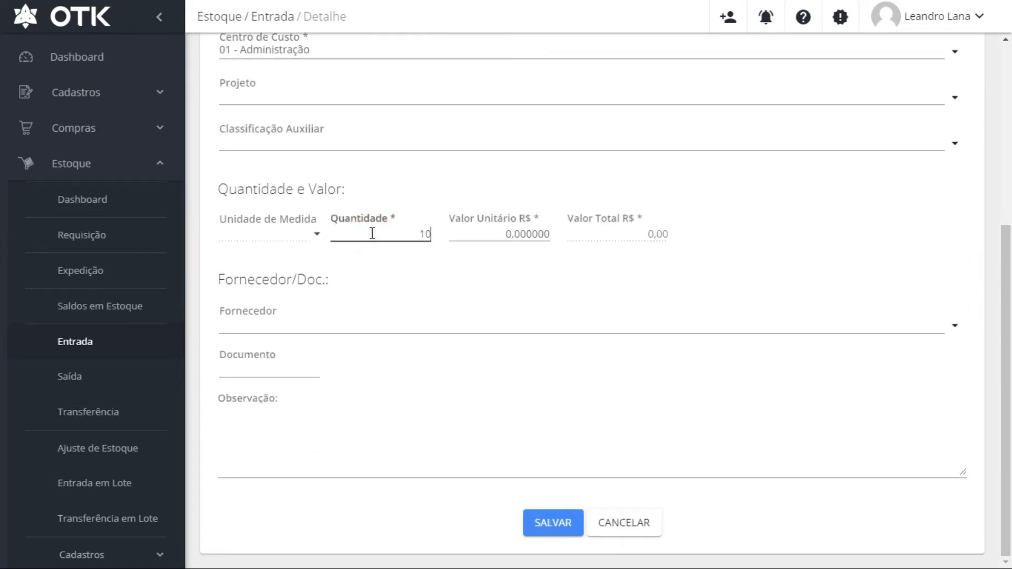
key(Tab)
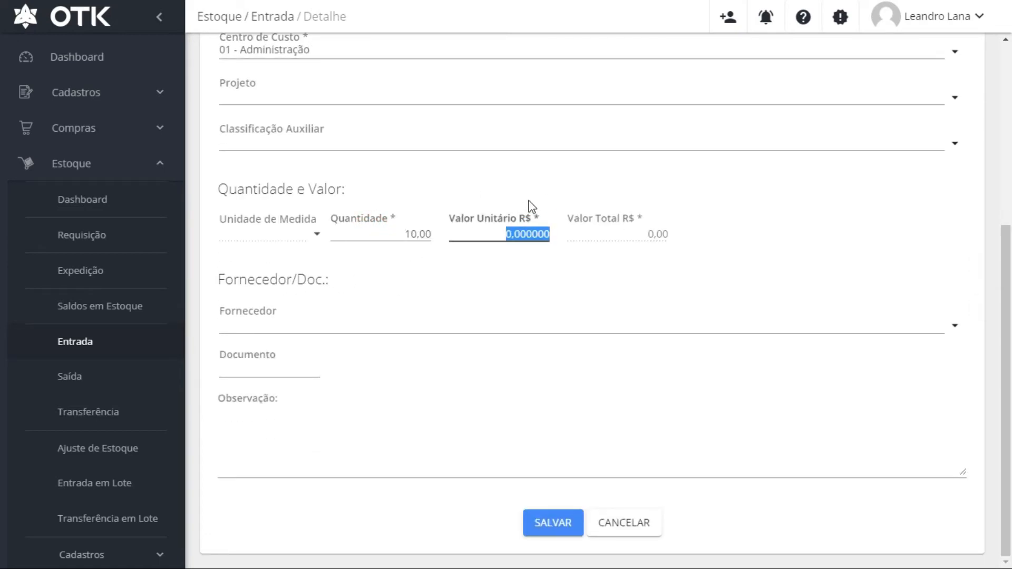
scroll(551, 215, up, 1)
Cancel the unsaved Agua Sanitária entry, returning to the list showing only entry Nº 239
scroll(543, 238, down, 1)
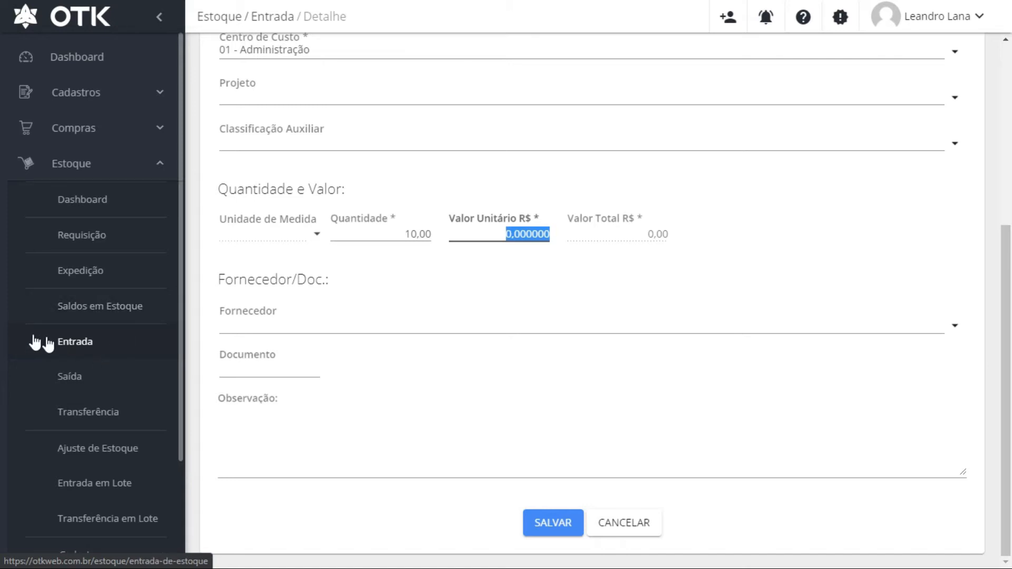
drag(182, 337, 183, 454)
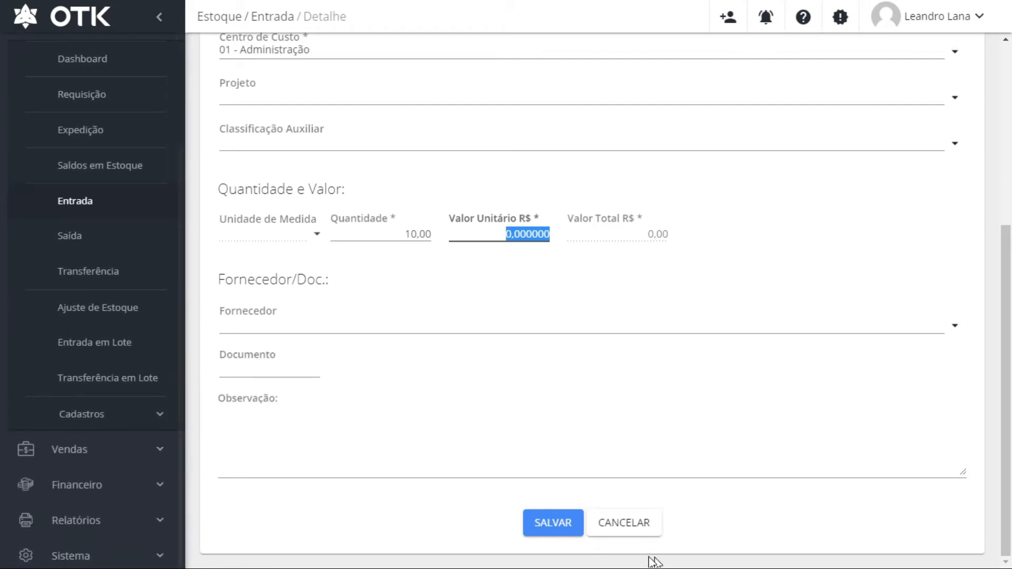
click(648, 532)
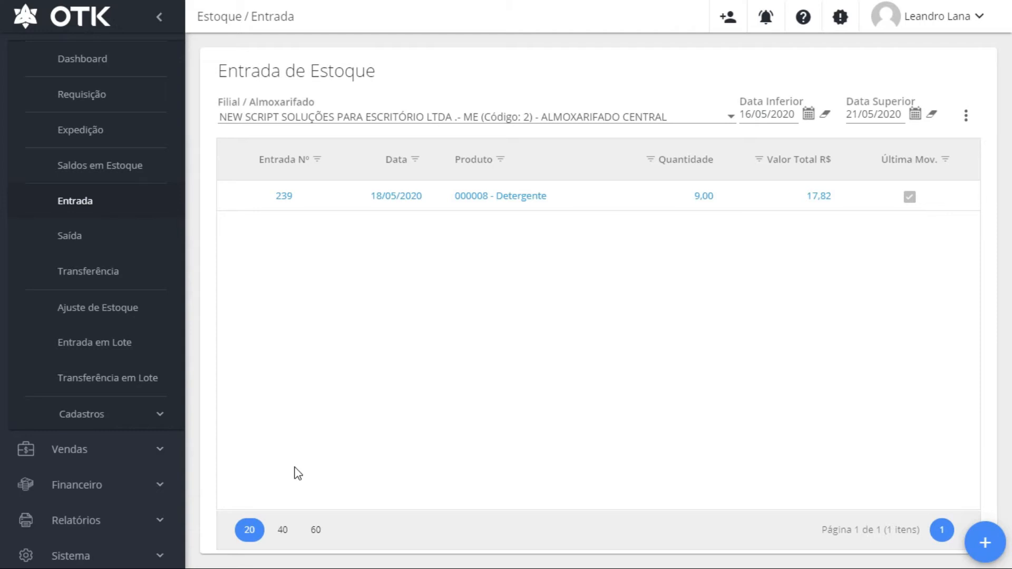
Go to Estoque › Entrada em Lote and create a new batch with the + button
click(108, 349)
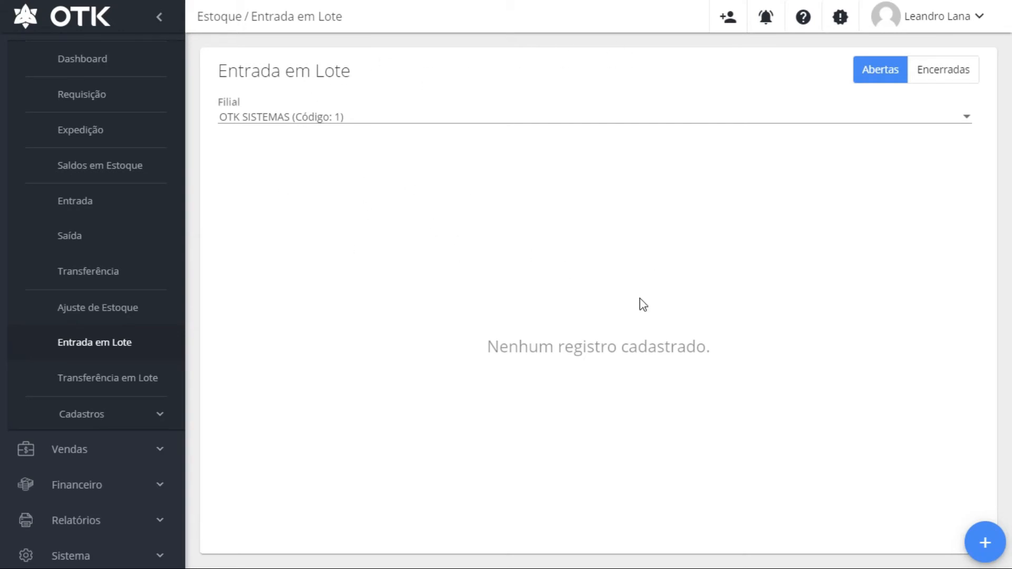
click(999, 548)
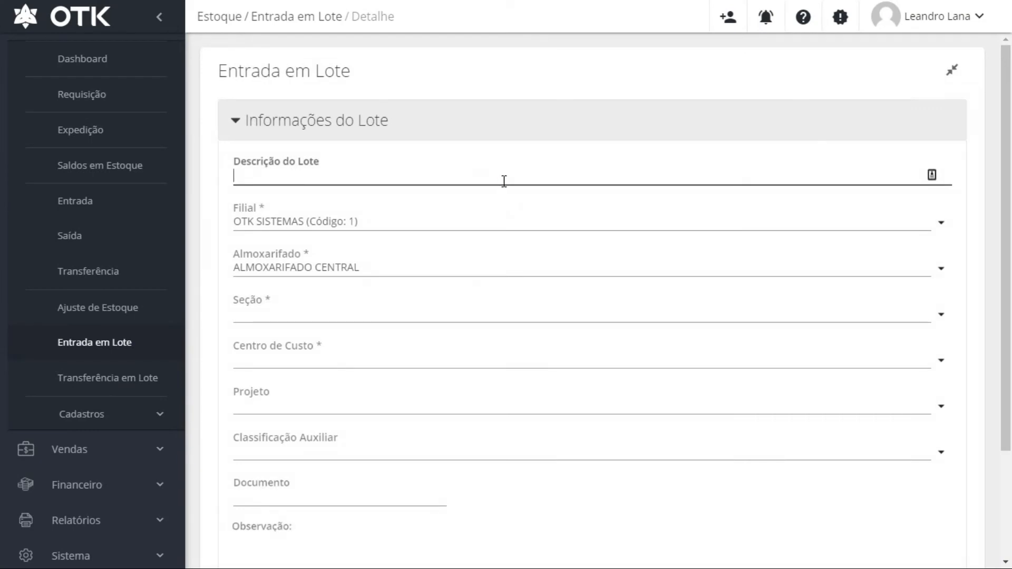
Enter the batch description SALDO INICIAL INVENTÁRIO - 21/05/2020
click(502, 179)
text(SALDO INICIAL INVENTÁRIO - 21/05/2020)
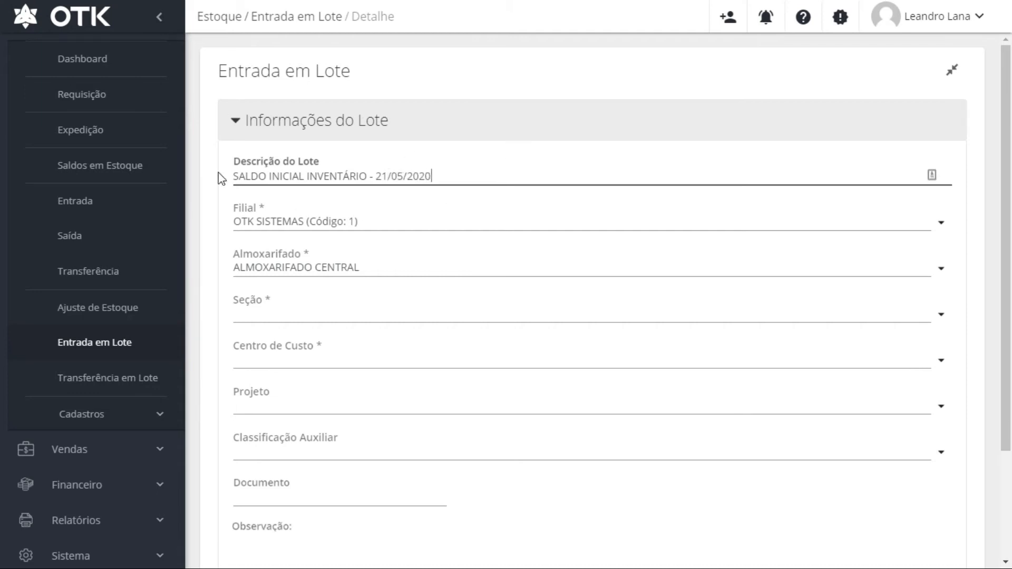
click(387, 216)
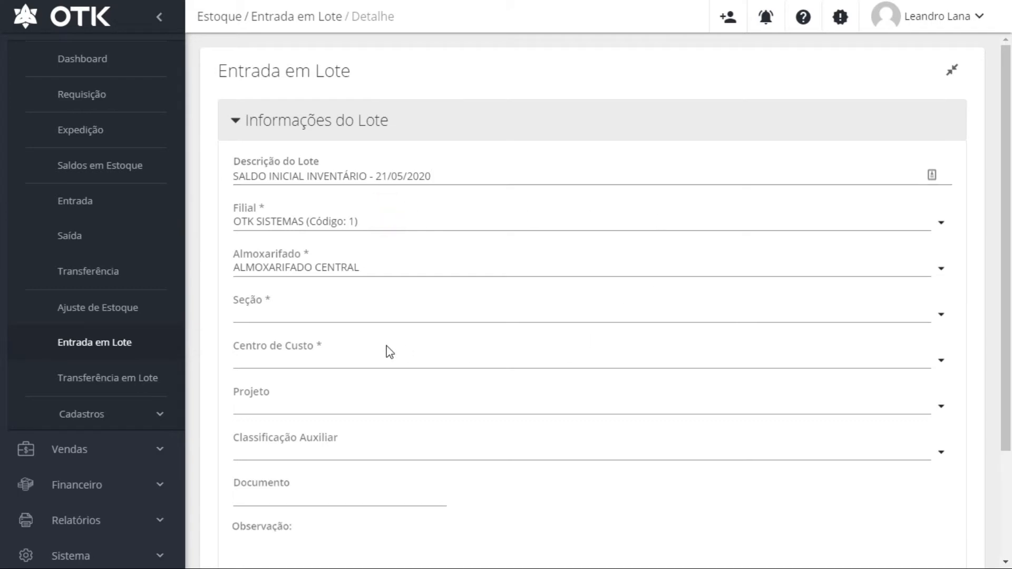
Set the batch's section to EQUIPAMENTOS
click(387, 316)
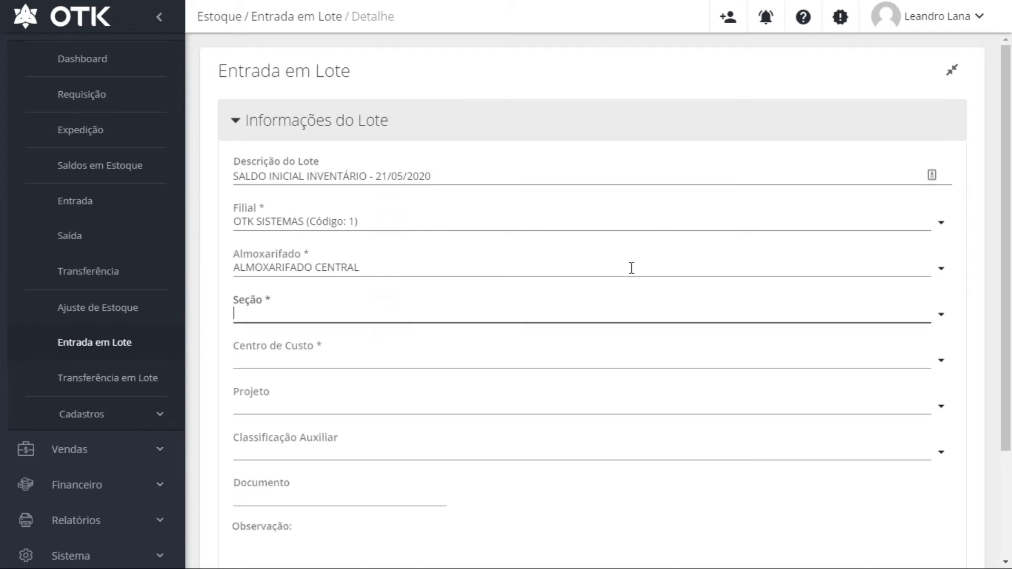
click(480, 266)
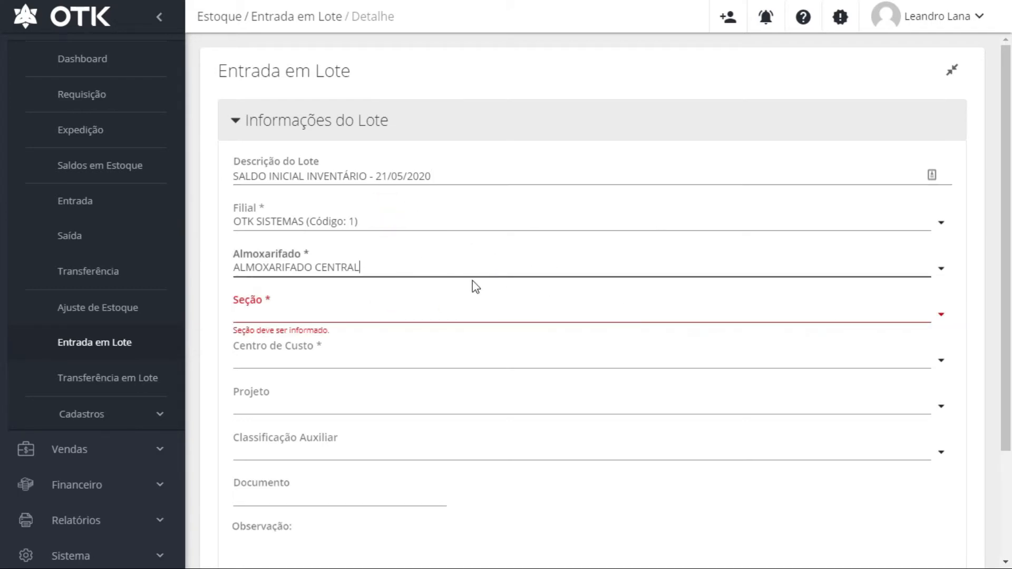
click(942, 315)
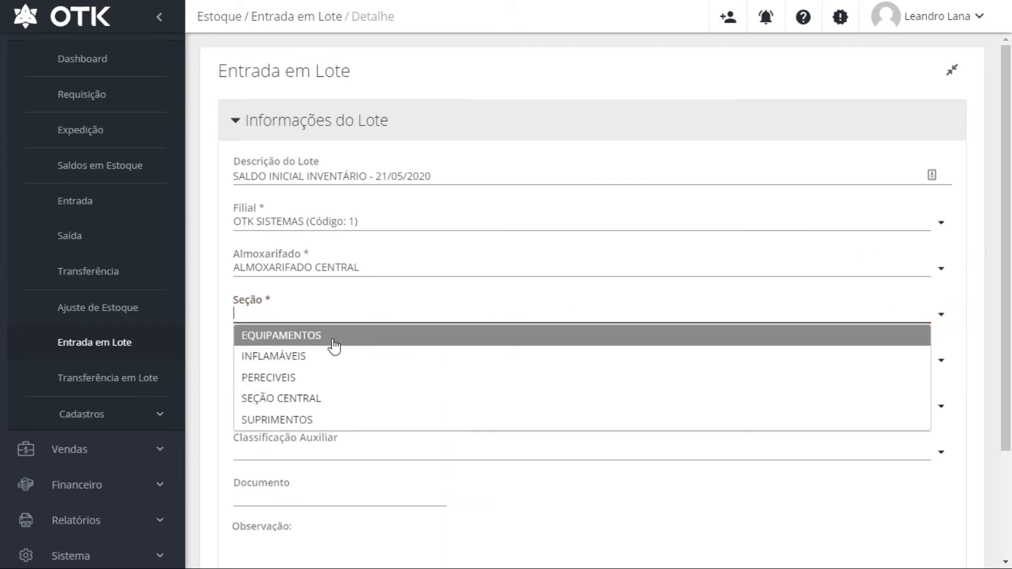
click(292, 341)
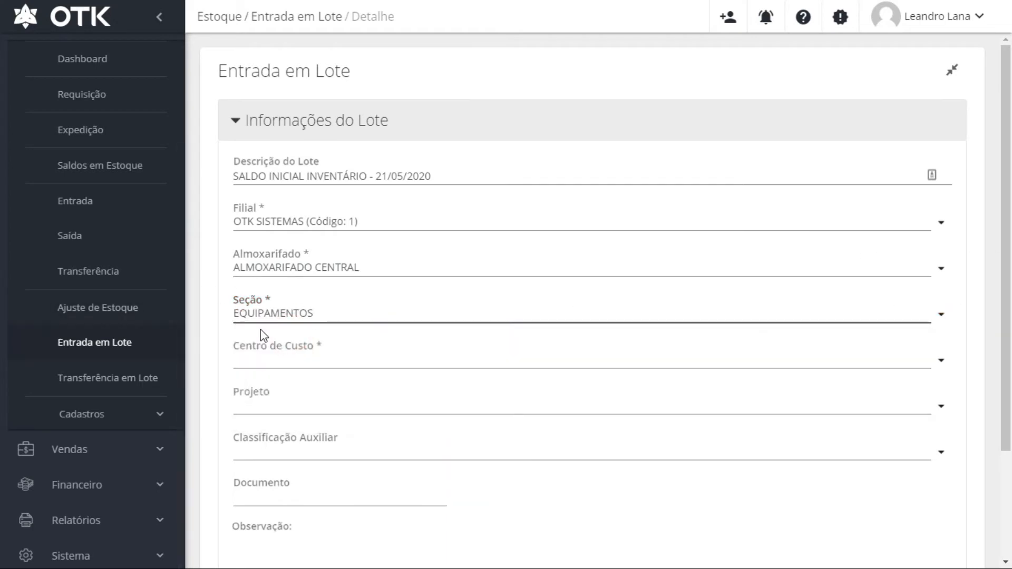
scroll(290, 286, down, 3)
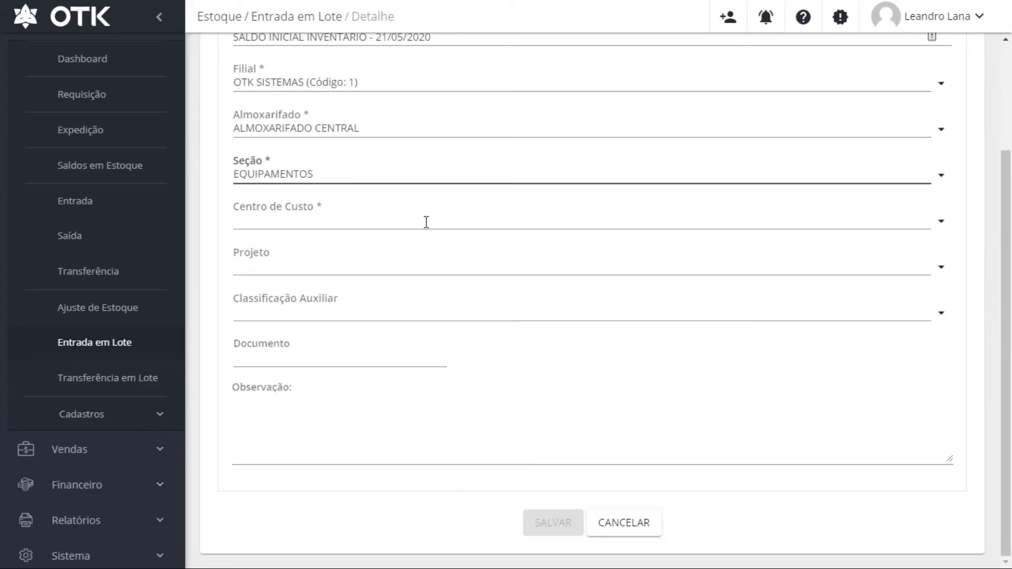
Set cost centre 01 - Administração and save the batch as Nº 15
click(941, 221)
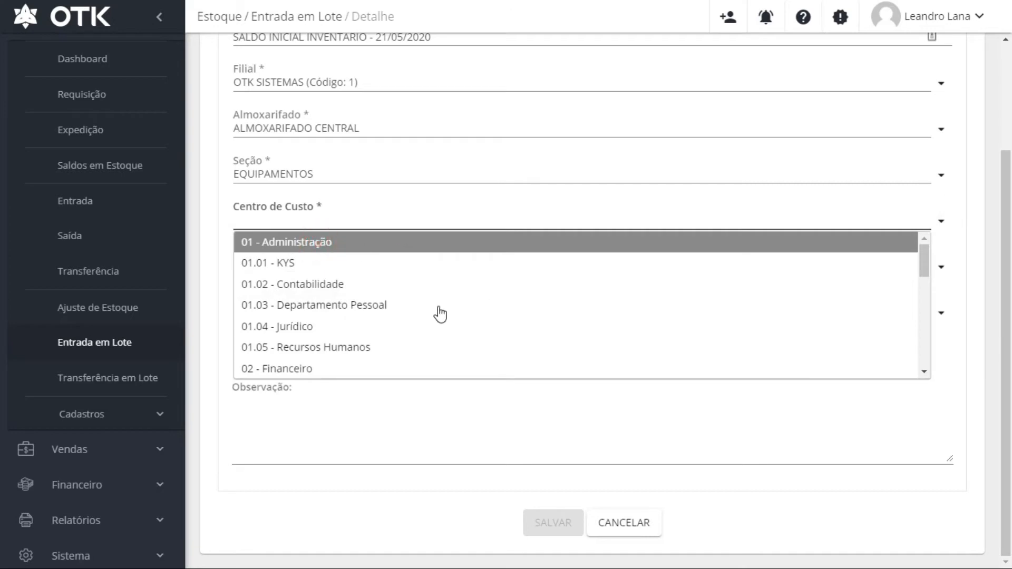
click(329, 245)
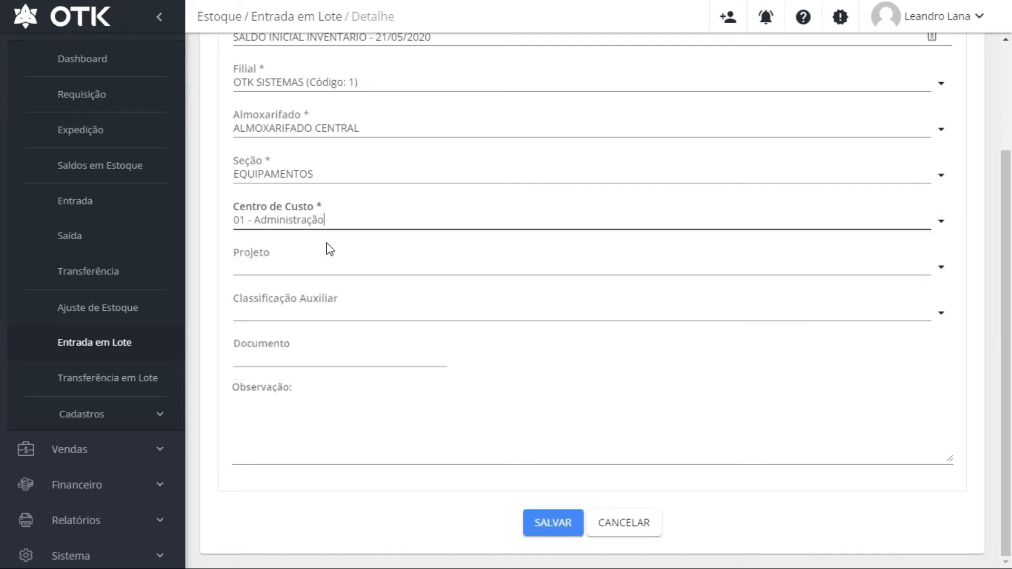
click(381, 307)
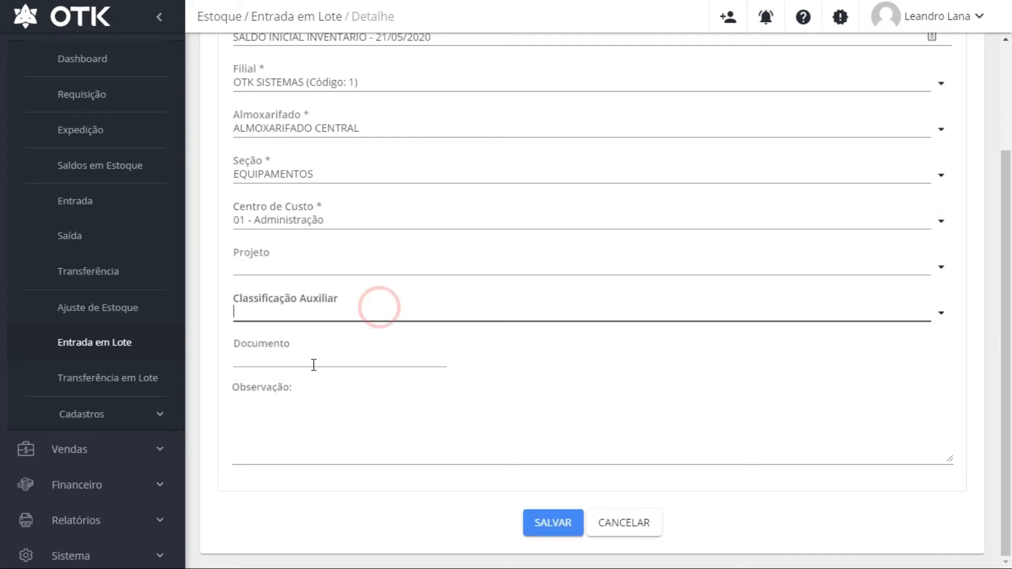
click(318, 362)
click(552, 521)
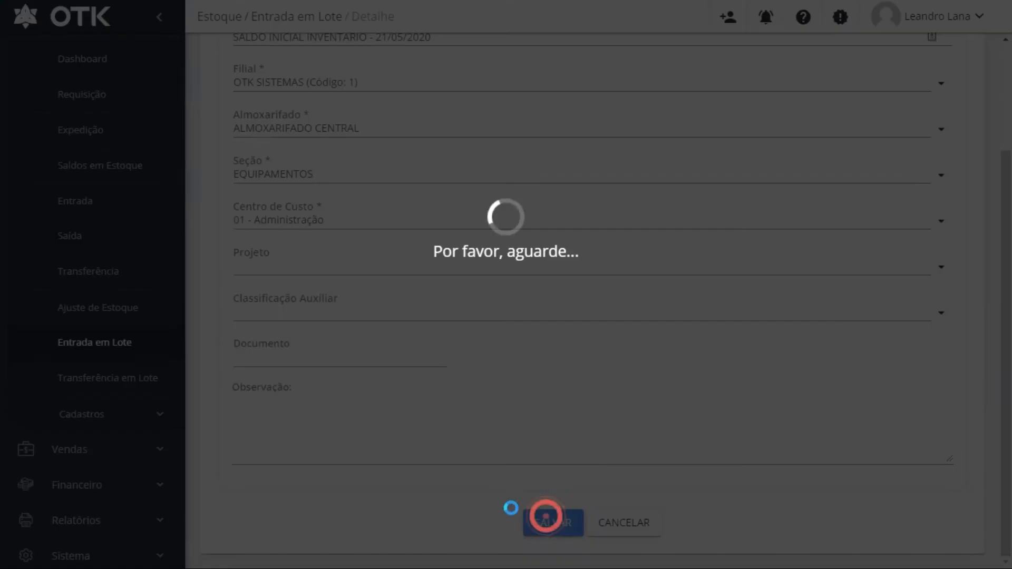
scroll(606, 448, down, 1)
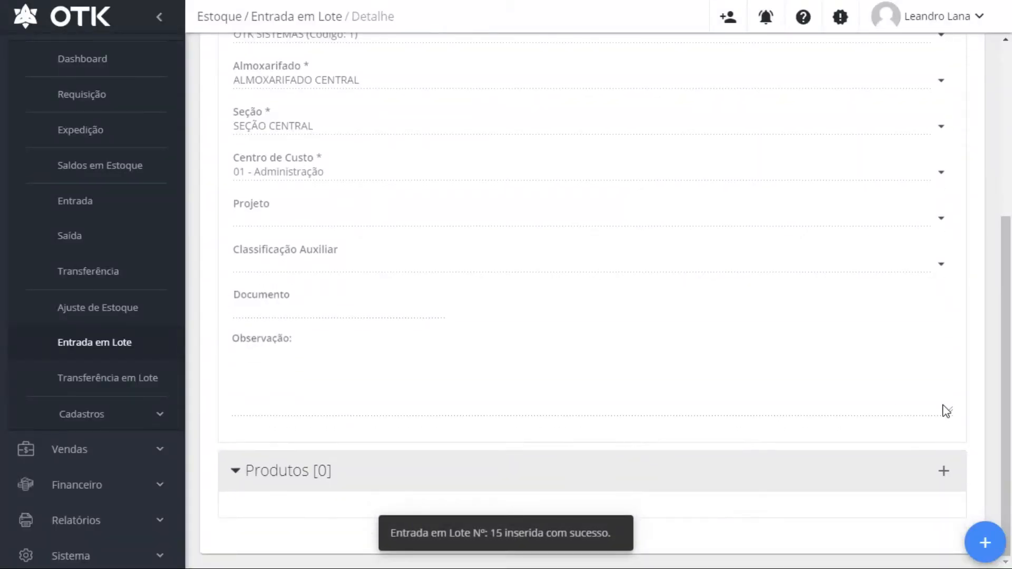
Add Agua Sanitária with quantity 1 to lot Nº 15's products
click(943, 471)
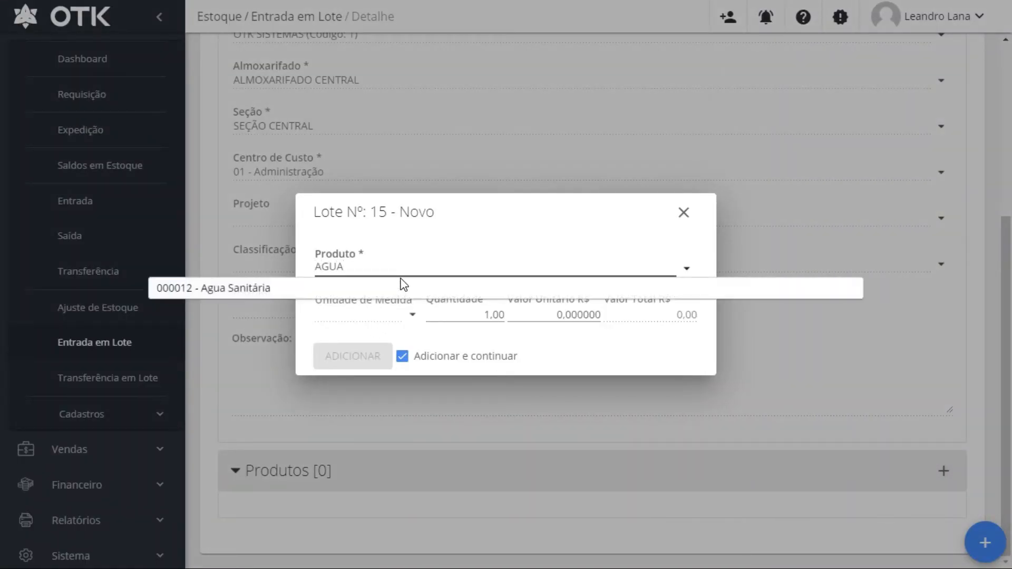
click(416, 288)
click(471, 316)
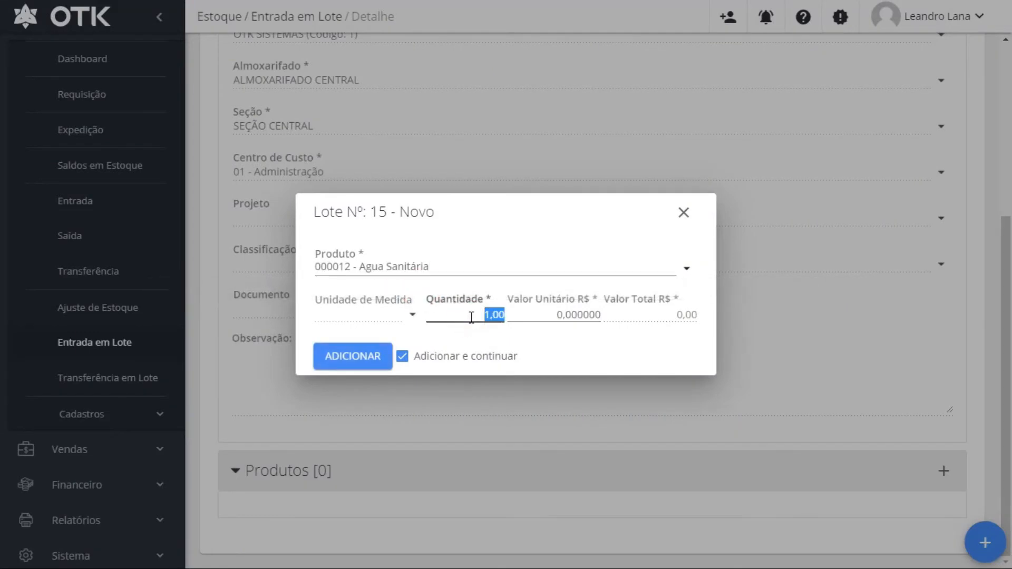
text(1)
click(344, 360)
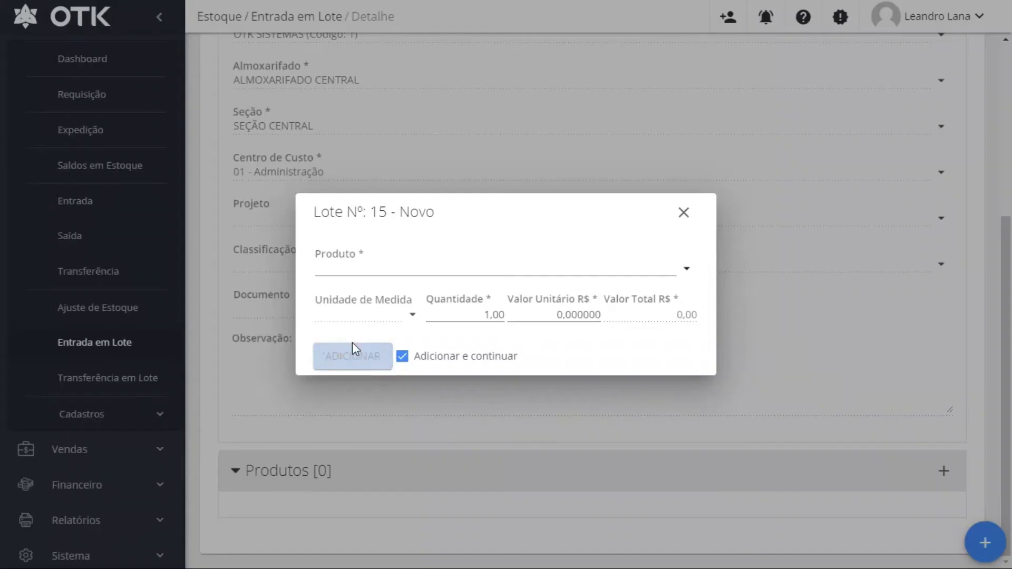
Add 000069 - Apagador to the lot's product list
click(393, 266)
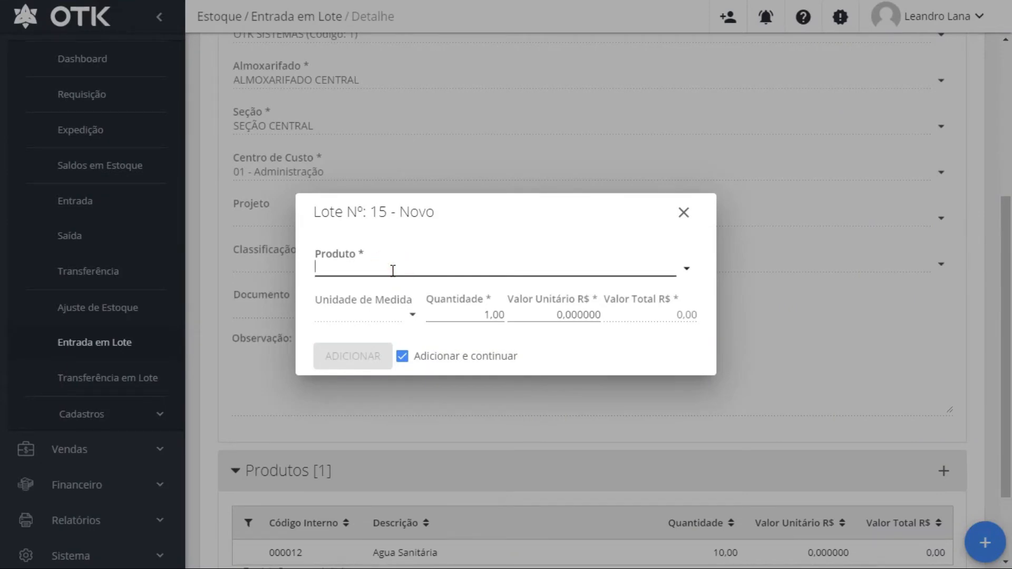
text(AD)
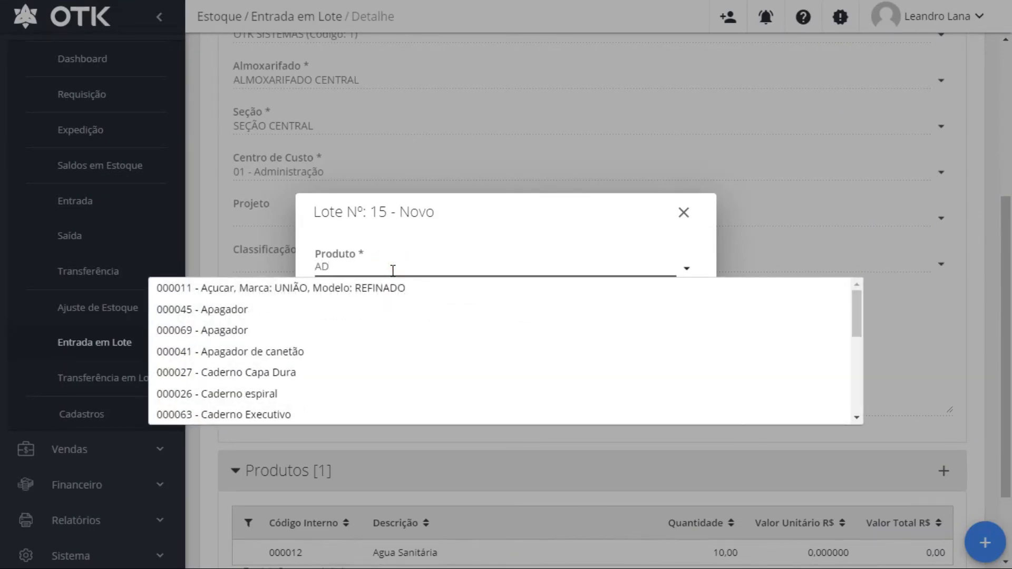
click(338, 332)
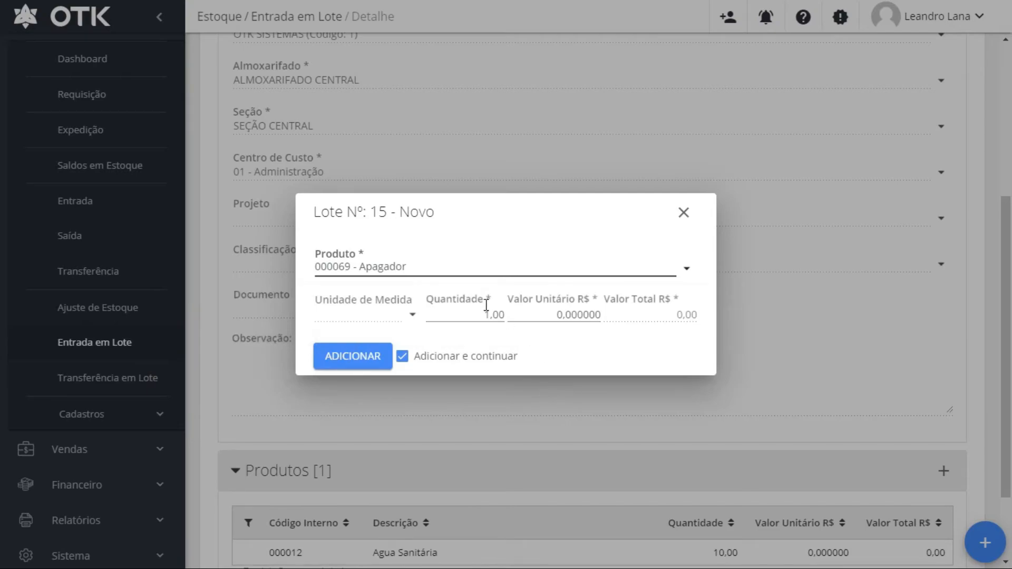
click(371, 363)
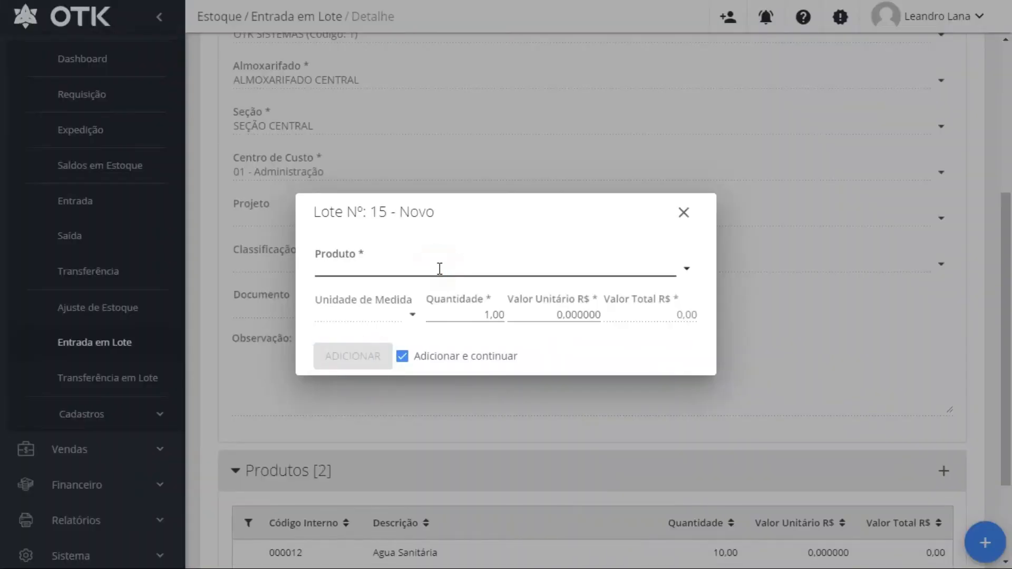
Add 000052 - Bateria with quantity 10 to the lot and close the item dialog
text(A)
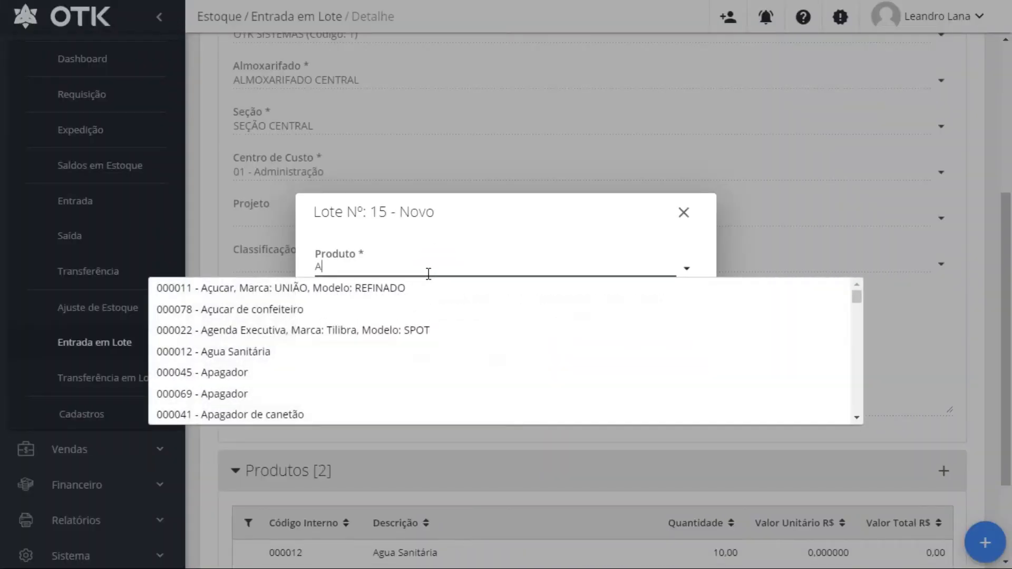
click(371, 299)
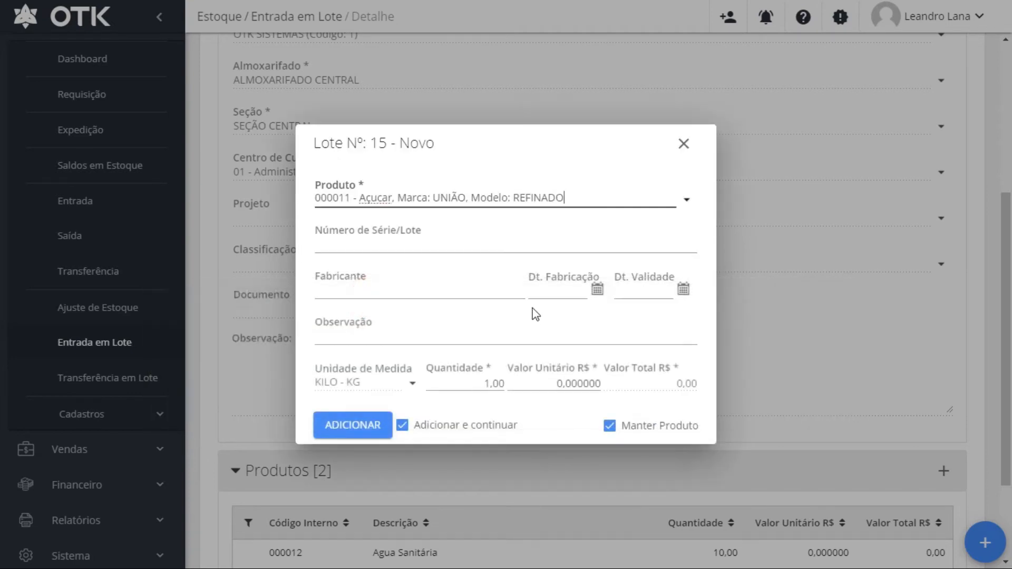
click(468, 386)
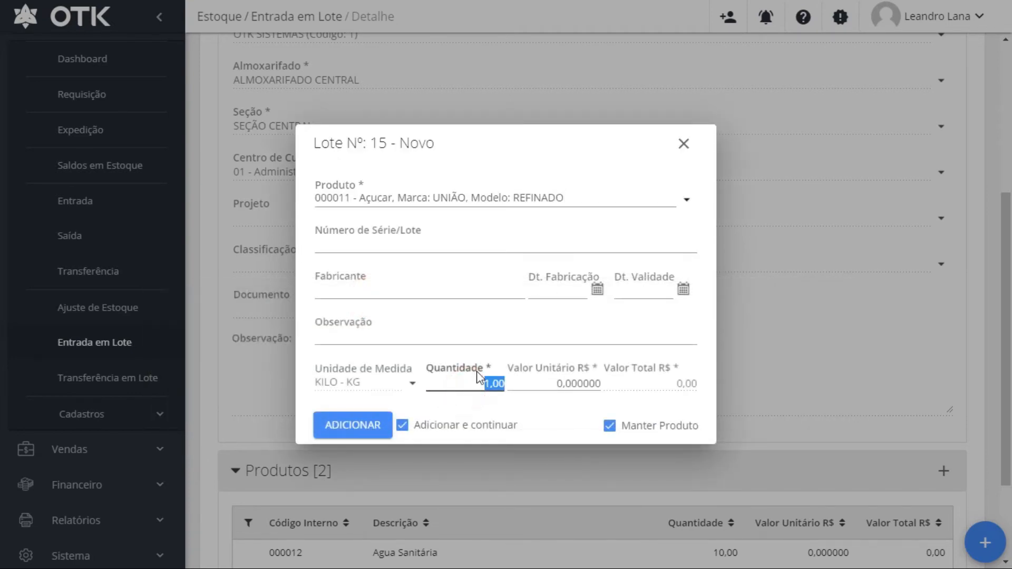
click(685, 201)
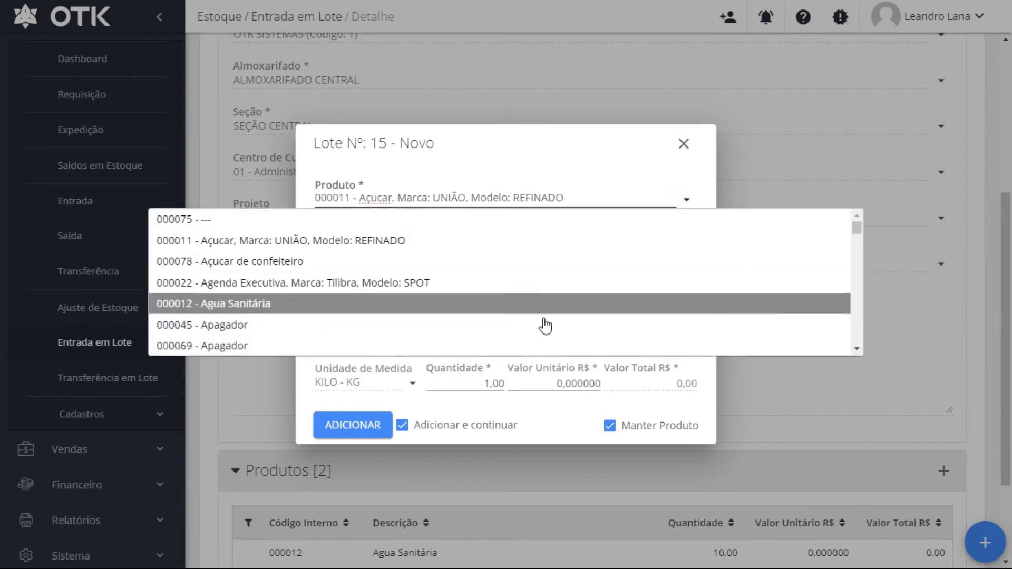
scroll(522, 346, down, 2)
click(481, 325)
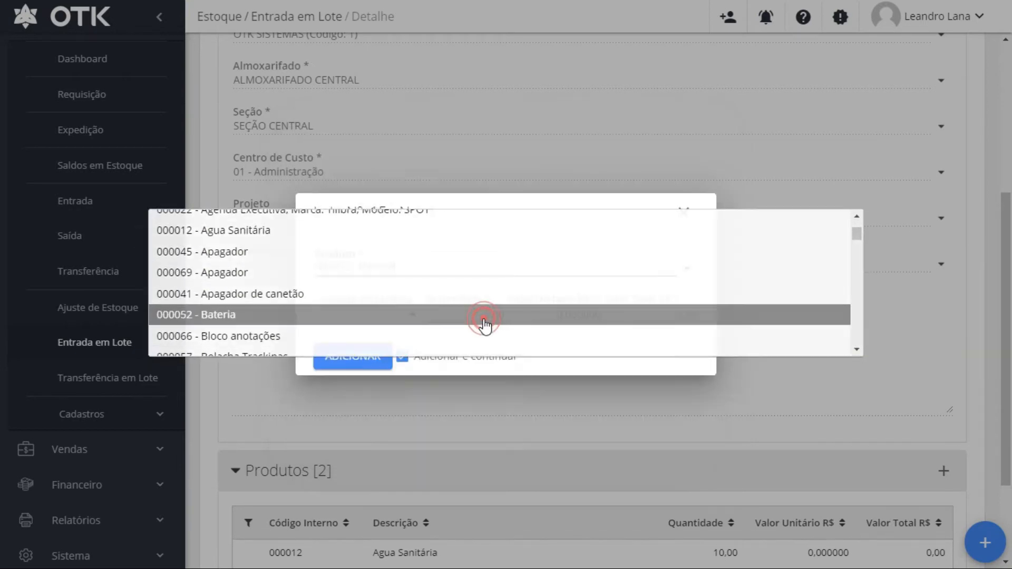
click(466, 320)
text(1,)
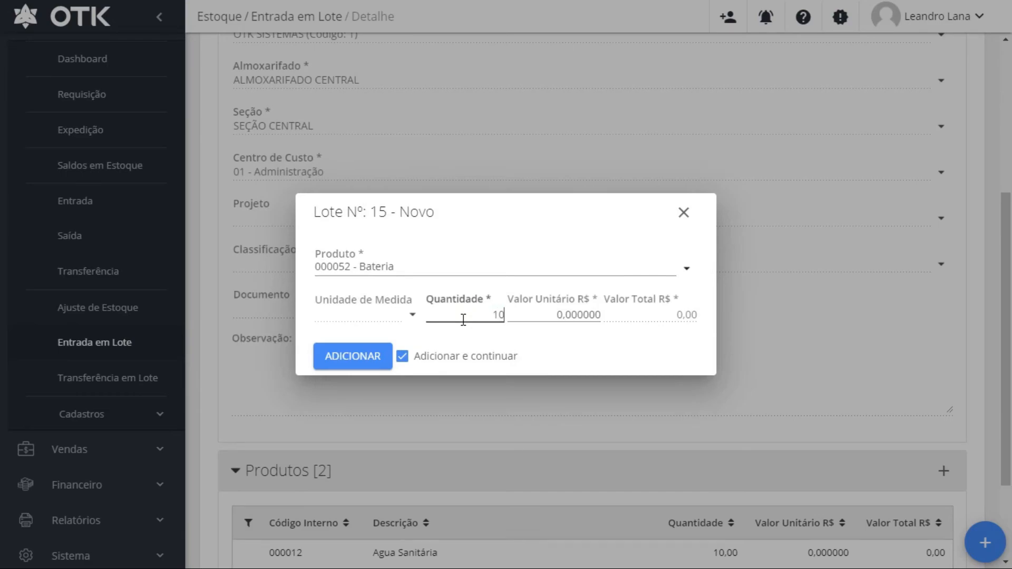
text(0)
click(331, 366)
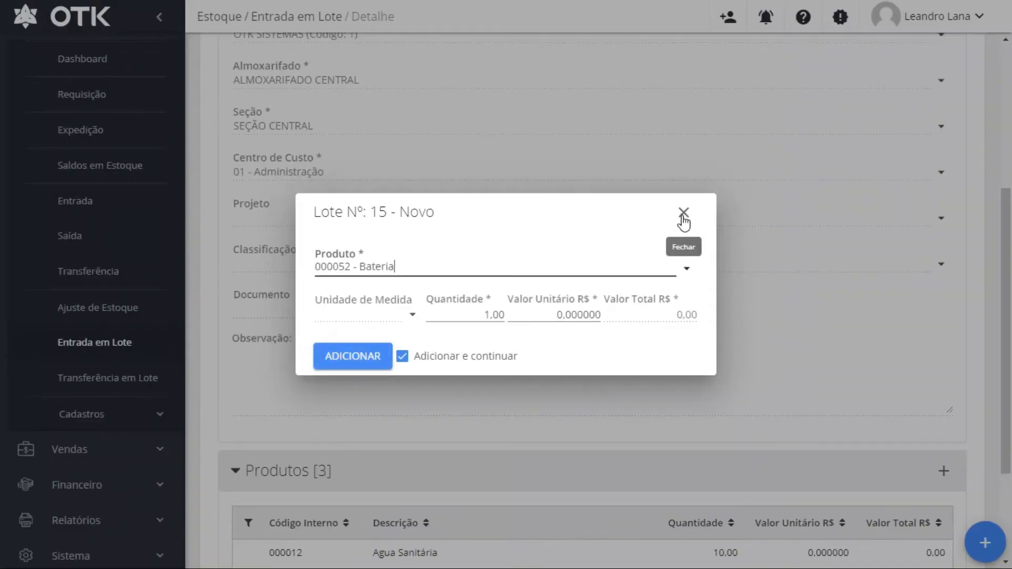
click(683, 213)
scroll(620, 330, down, 3)
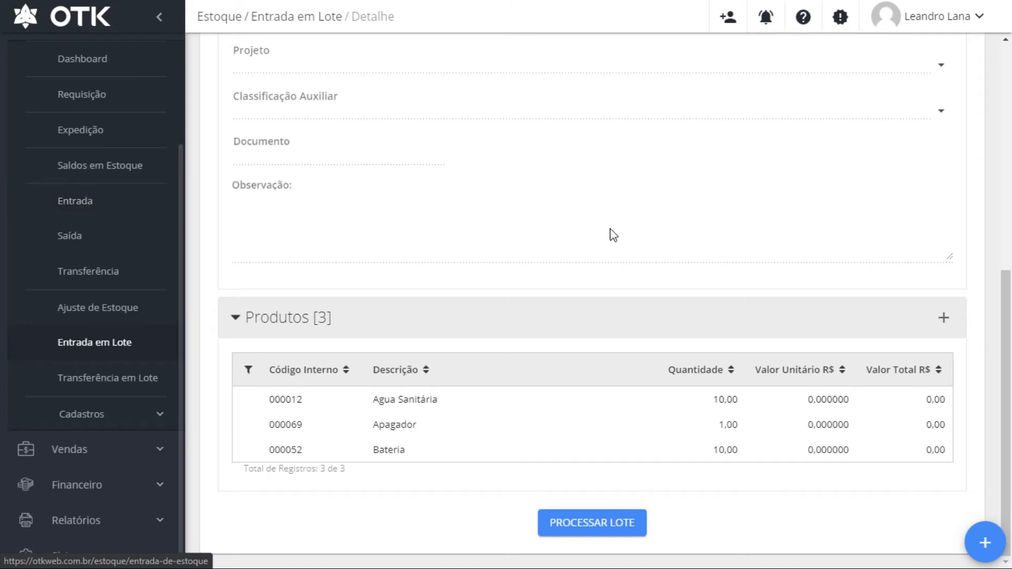
scroll(543, 381, up, 8)
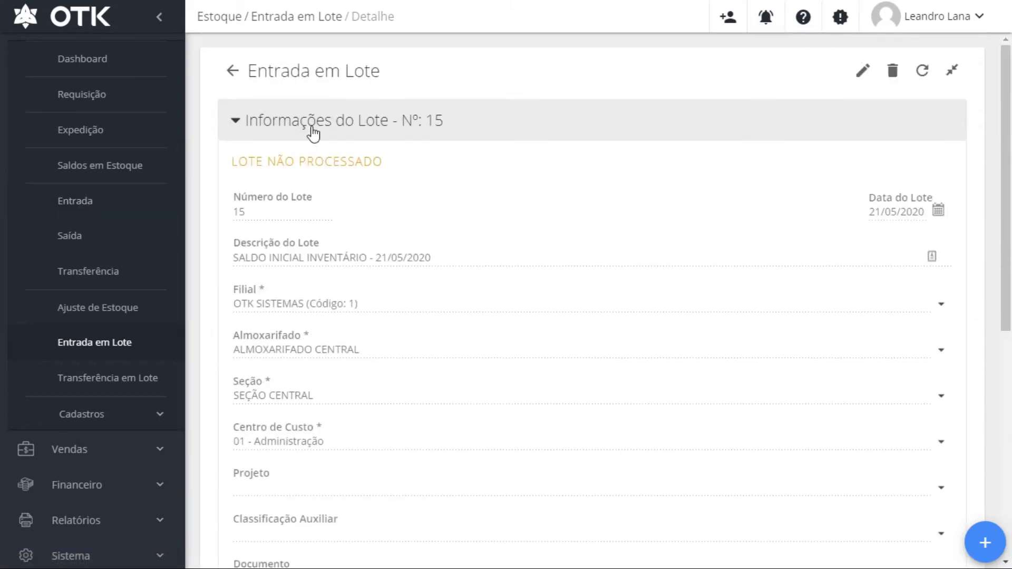
Permanently delete batch entry lot Nº 15, confirming with SIM
click(892, 73)
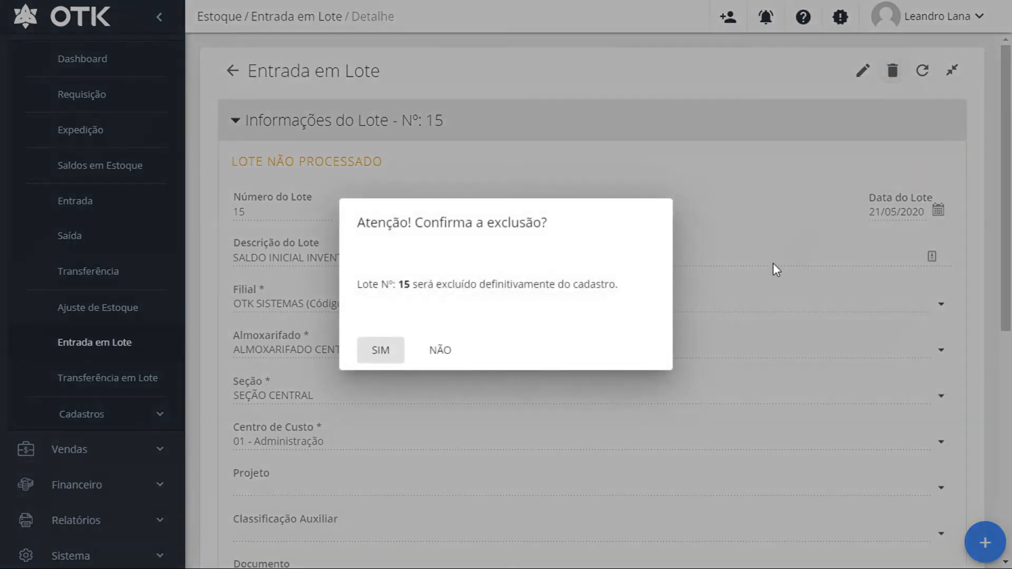
click(390, 352)
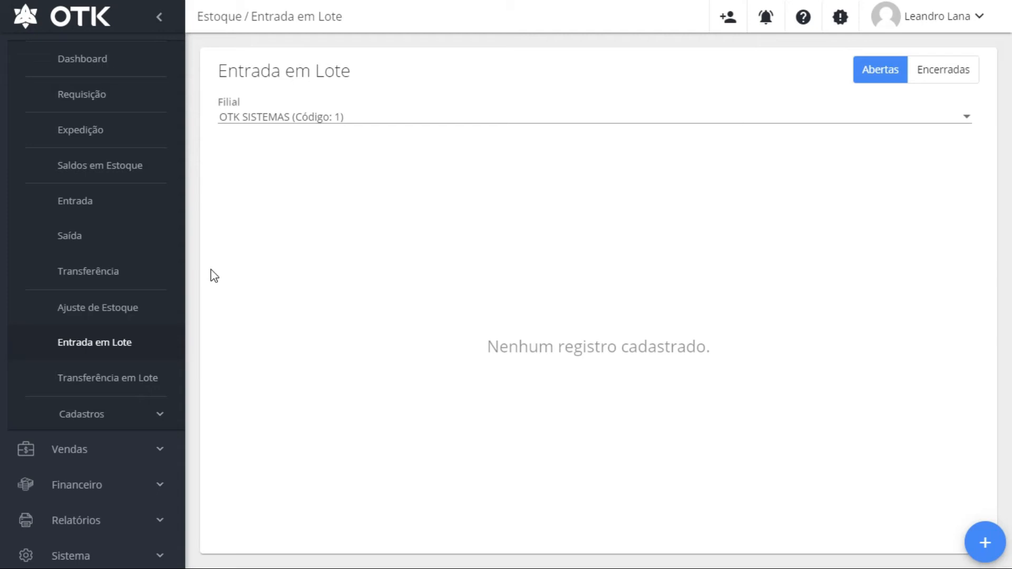
Create a new stock transfer with origin OTK SISTEMAS, SEÇÃO CENTRAL, cost centre 01 - Administração
click(83, 287)
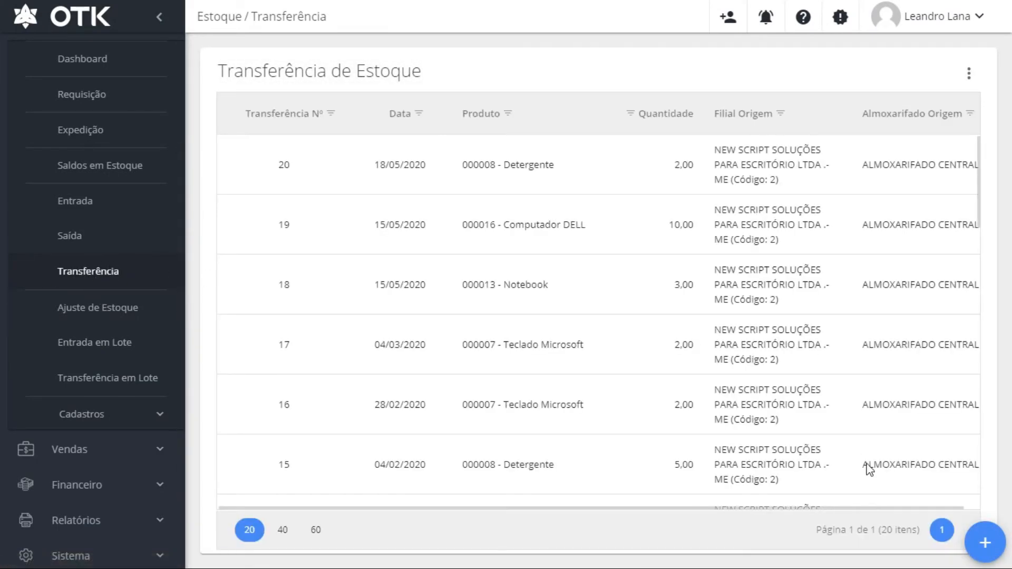
click(325, 341)
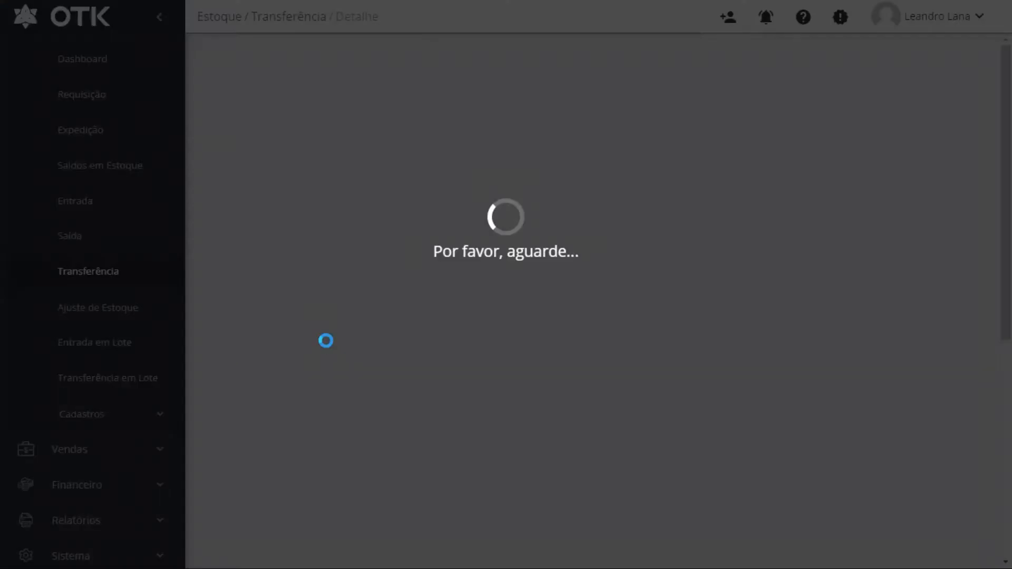
click(940, 169)
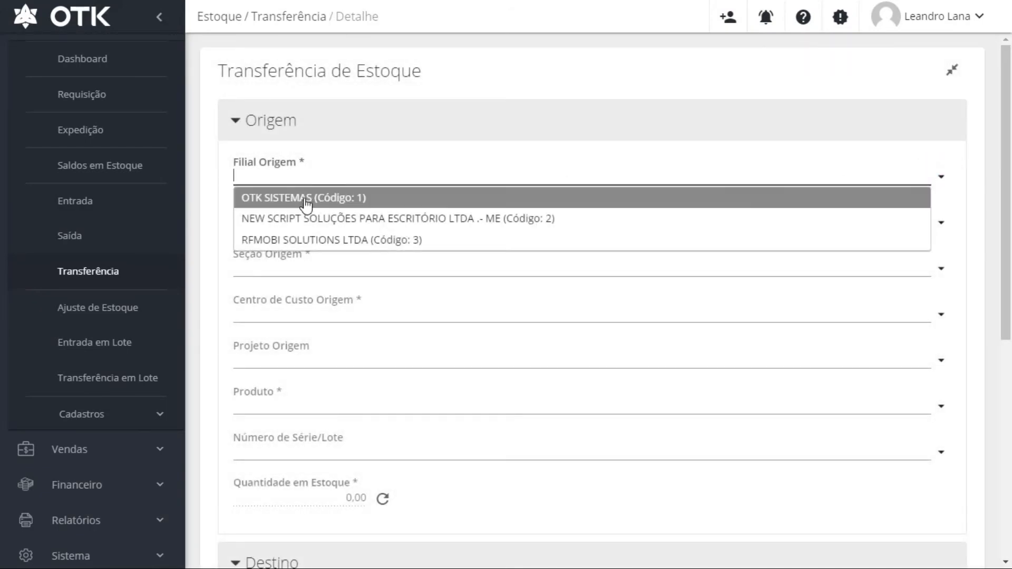
click(305, 199)
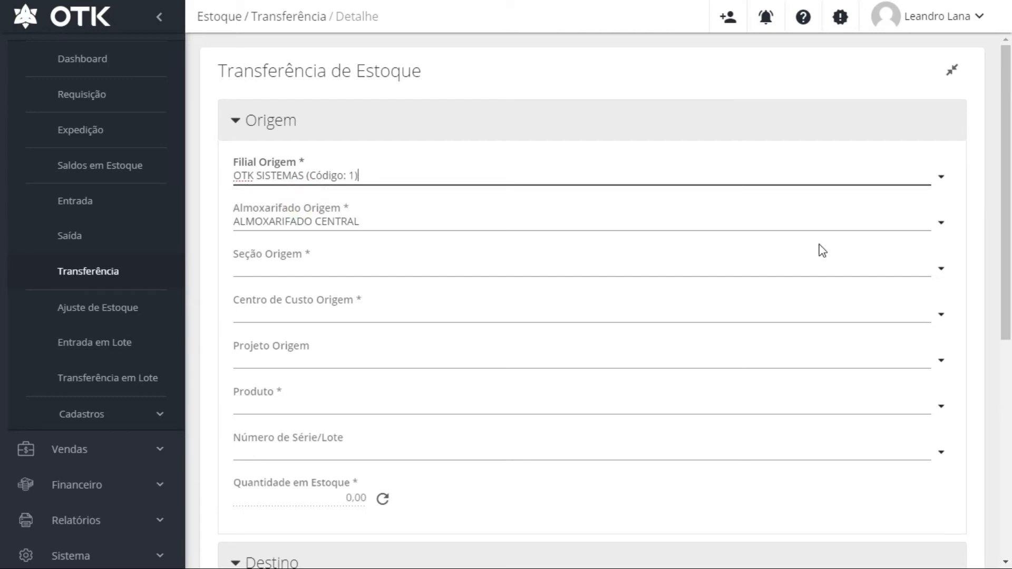
click(938, 270)
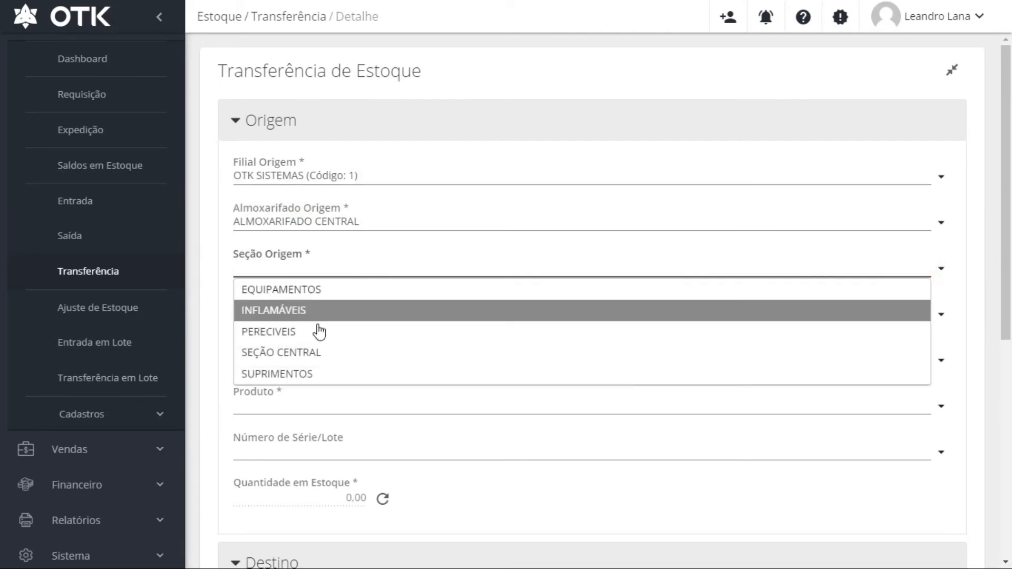
click(316, 352)
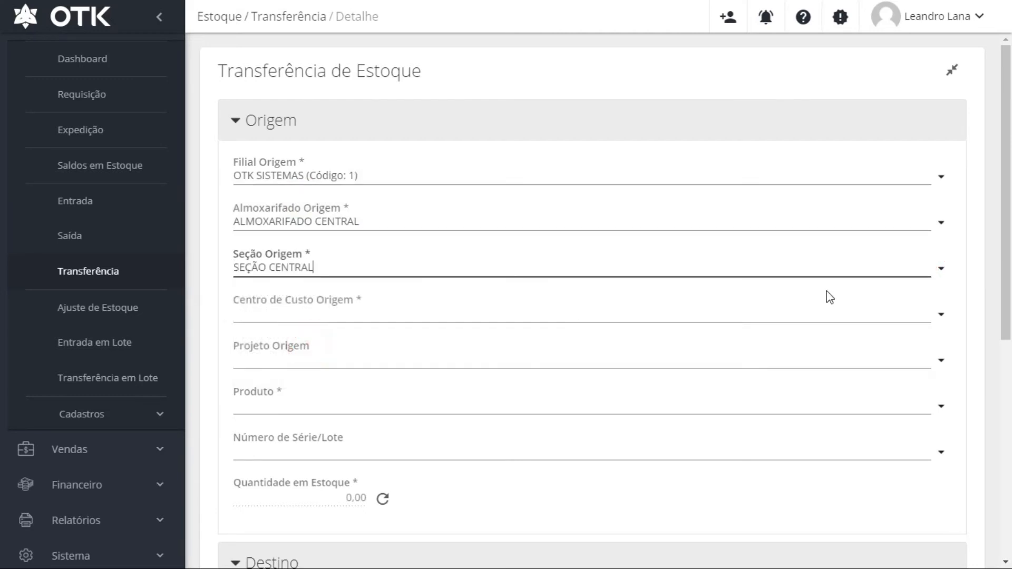
click(941, 315)
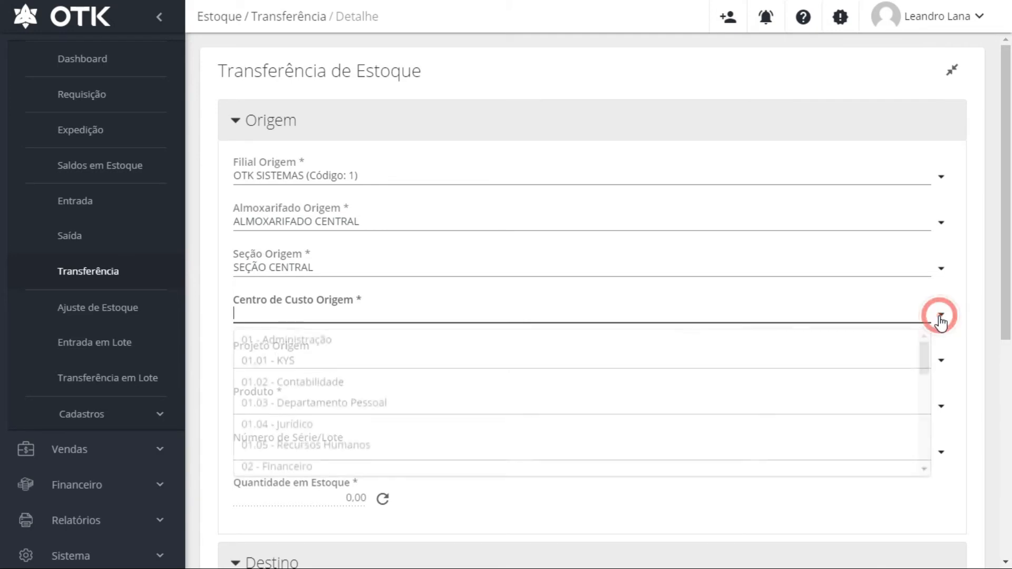
click(391, 336)
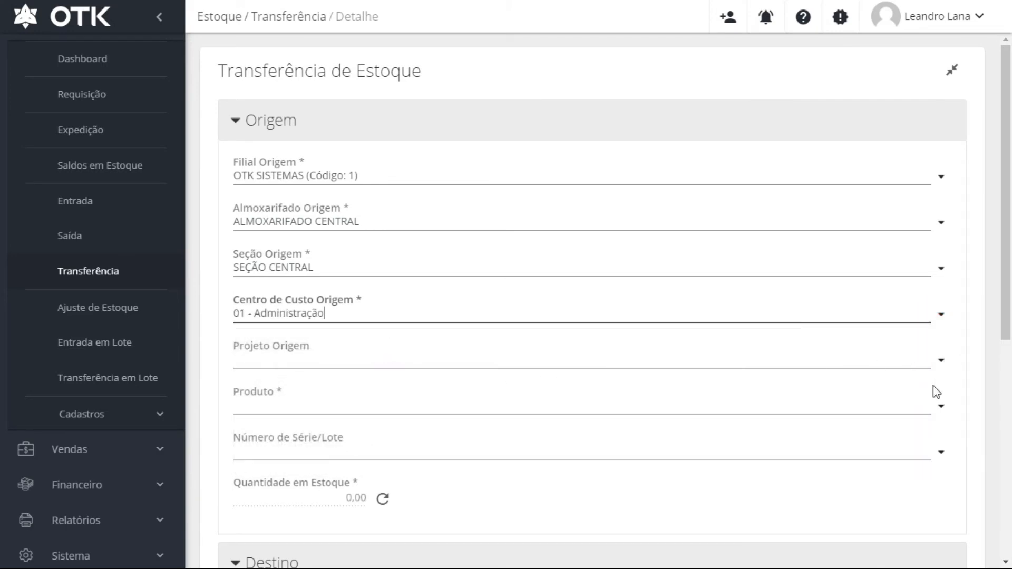
Choose 000012 - Agua Sanitária as the product to transfer
click(938, 406)
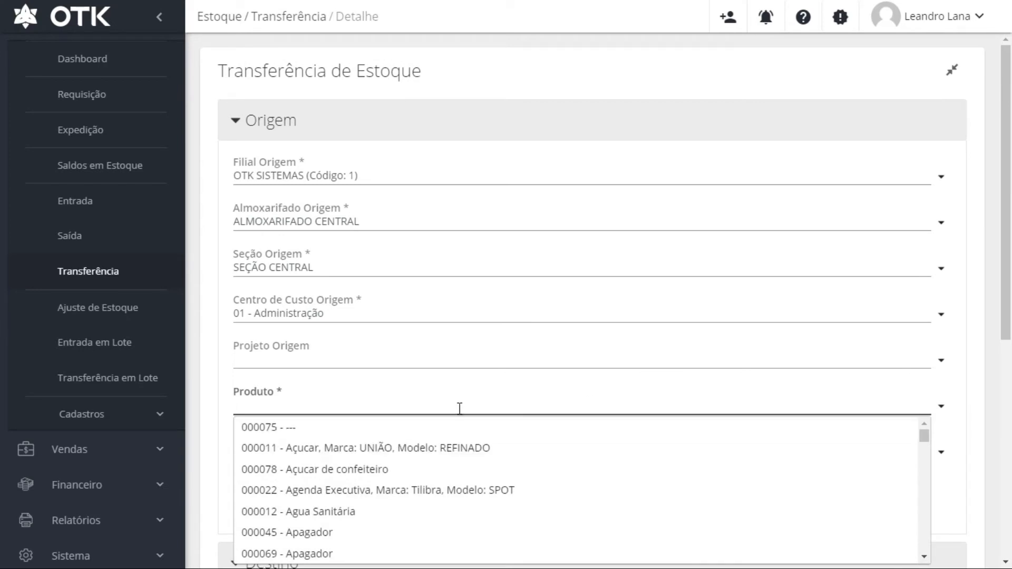
text(AGUA)
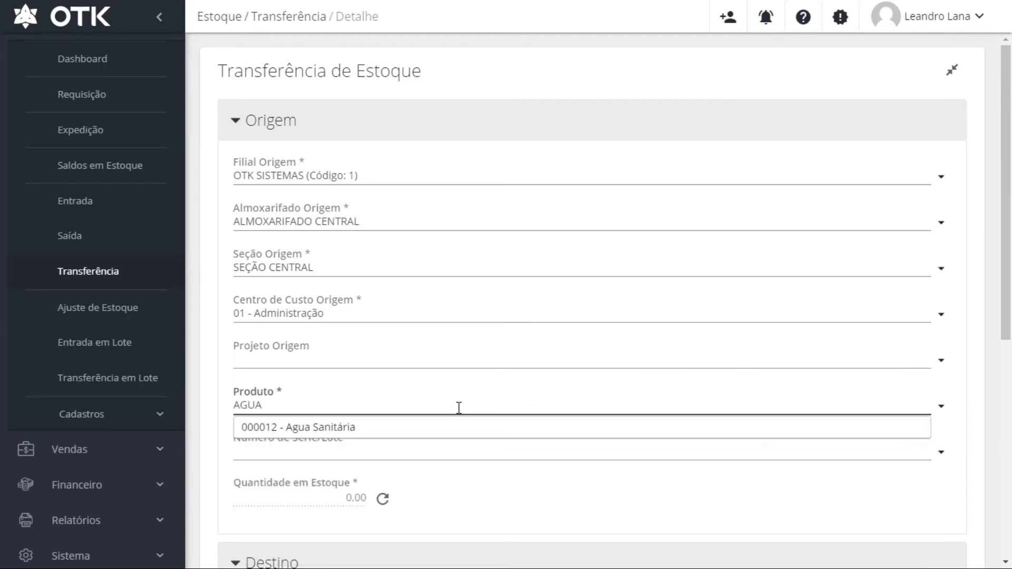
click(468, 425)
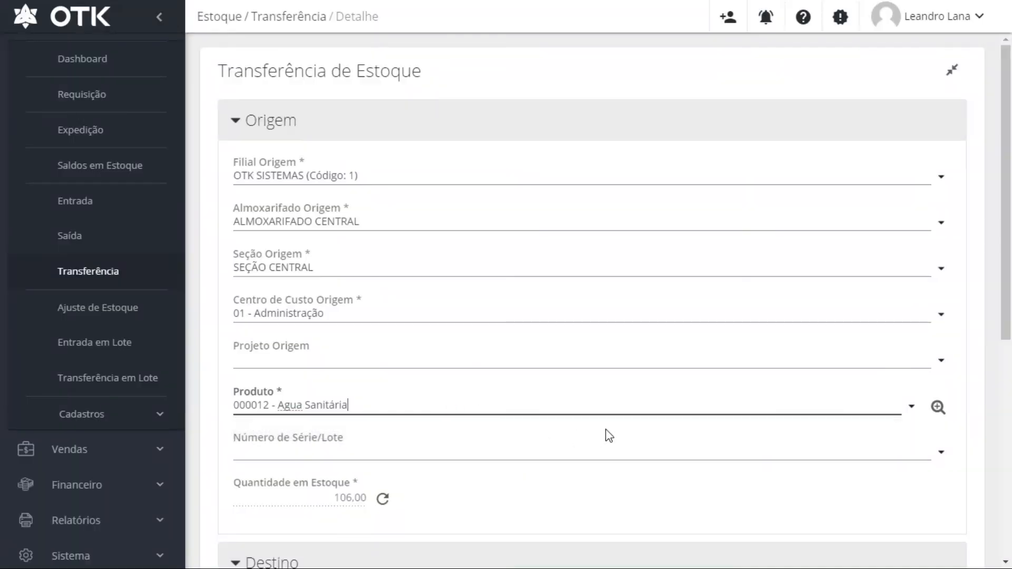
drag(1000, 271, 1000, 491)
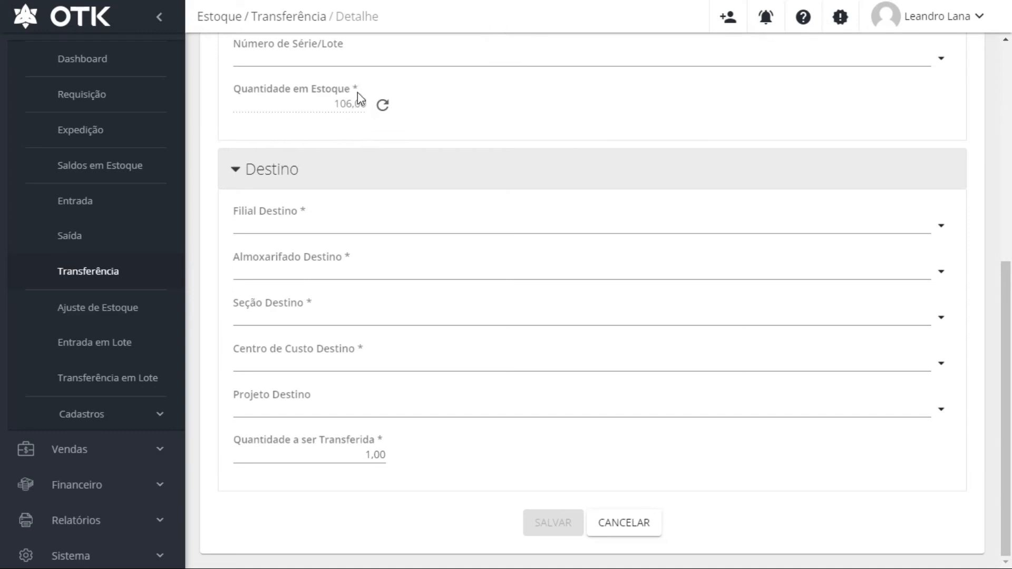
Set the transfer's destination branch to OTK SISTEMAS, then switch to Transferência em Lote
scroll(400, 110, up, 5)
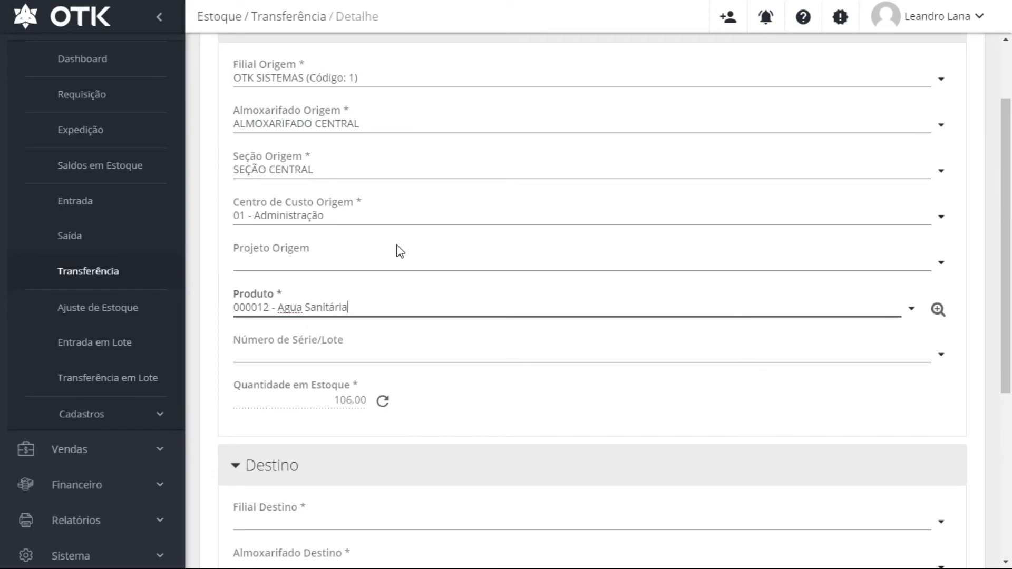
scroll(397, 251, down, 5)
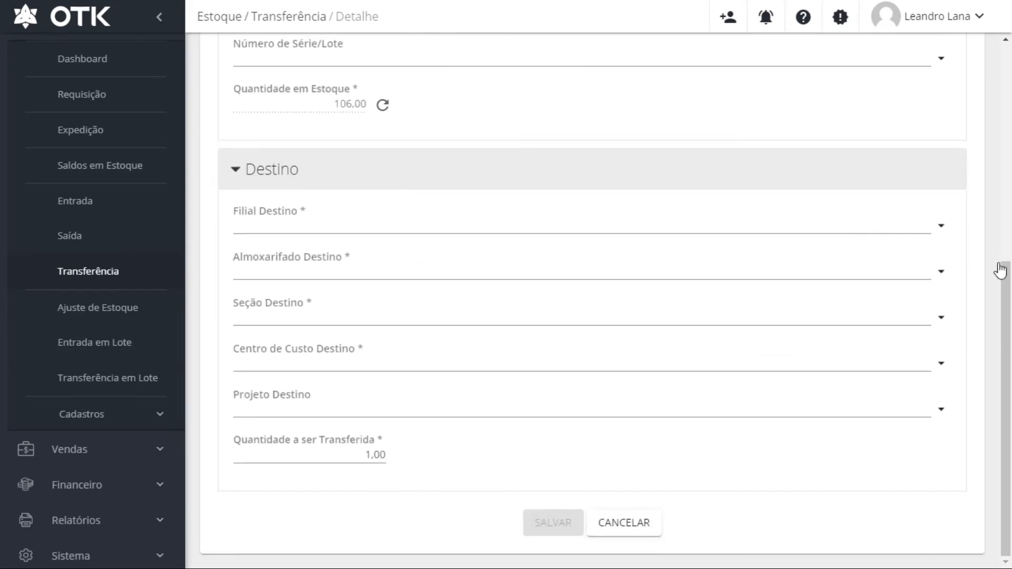
click(940, 227)
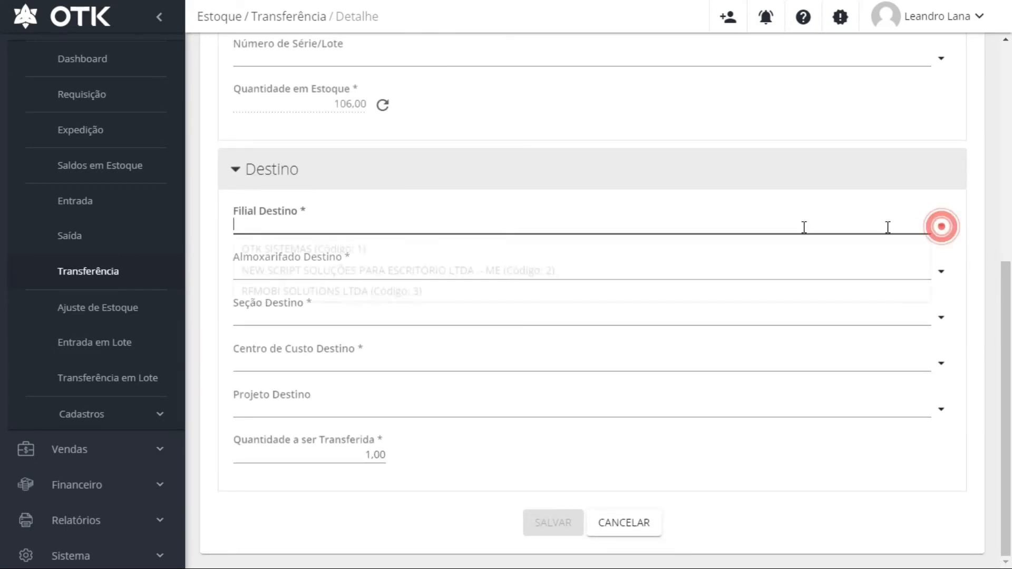
click(607, 255)
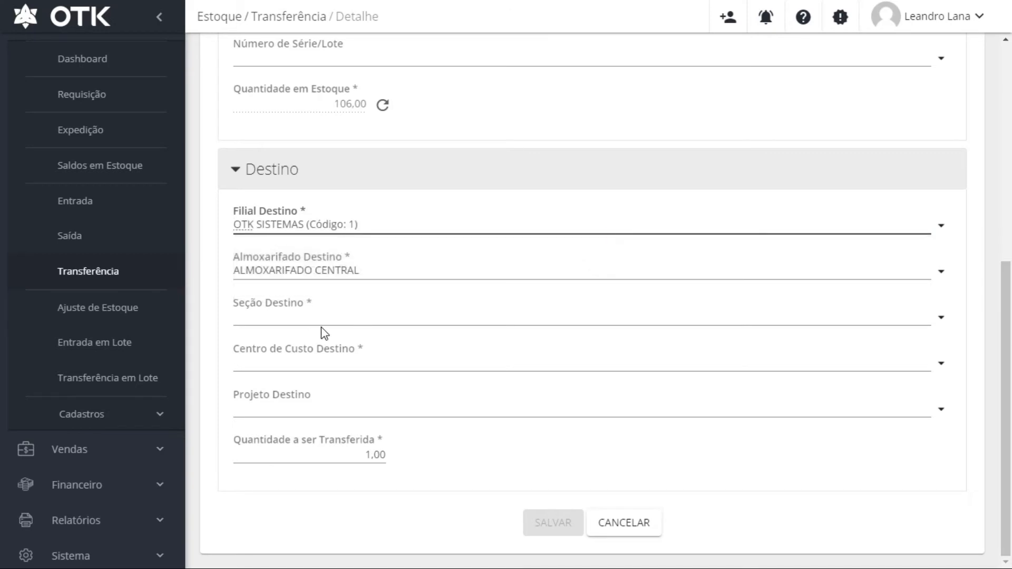
click(354, 453)
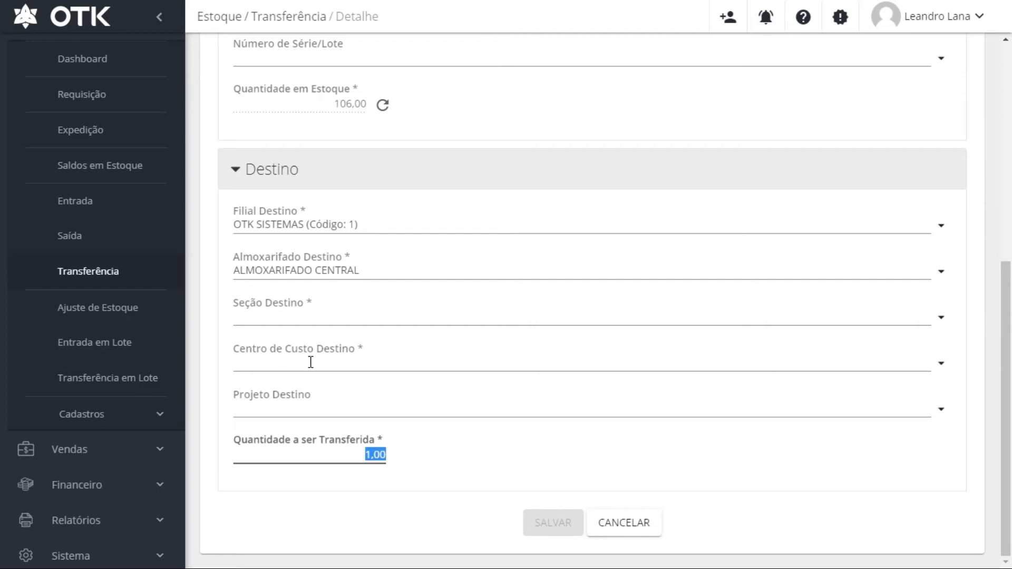
click(117, 378)
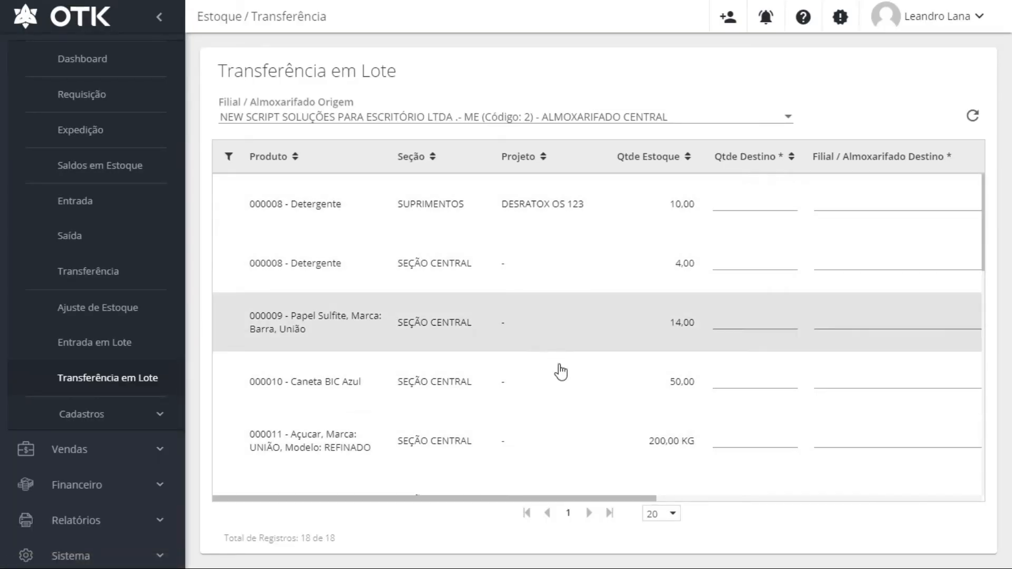
Choose OTK SISTEMAS (Código: 1) - ALMOXARIFADO CENTRAL as the batch transfer's origin warehouse
scroll(553, 411, down, 10)
scroll(554, 414, up, 12)
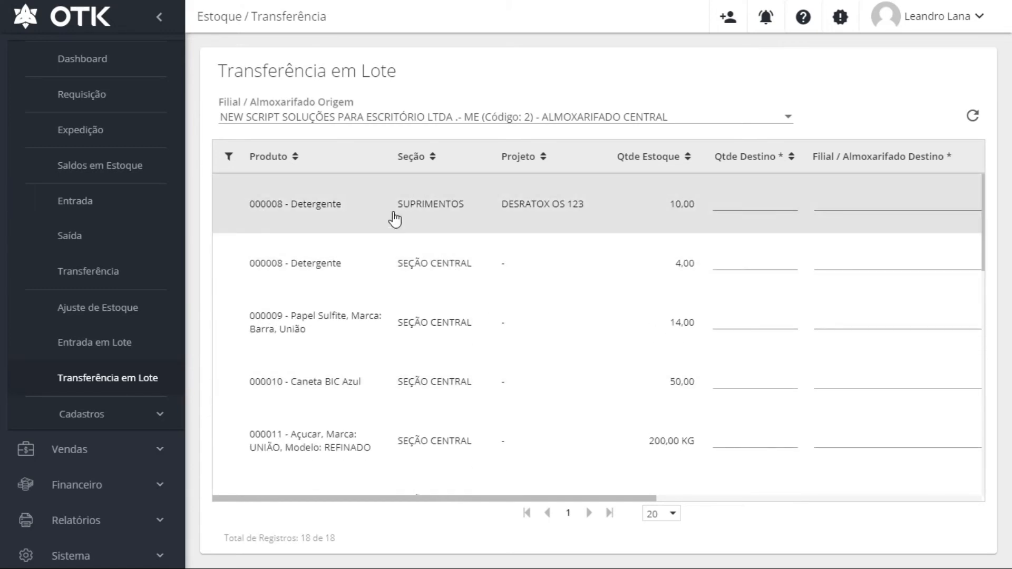
click(354, 117)
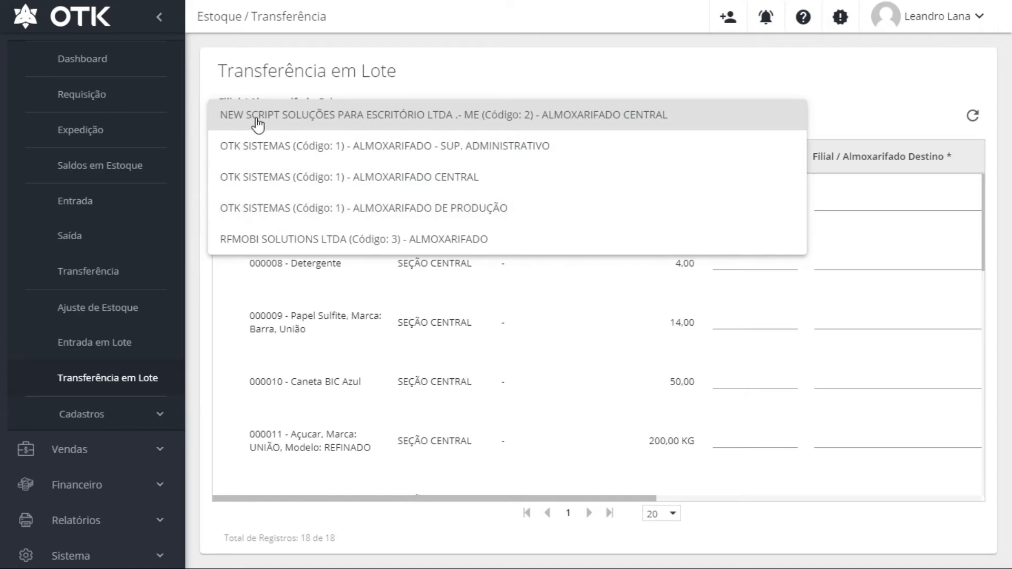
click(420, 184)
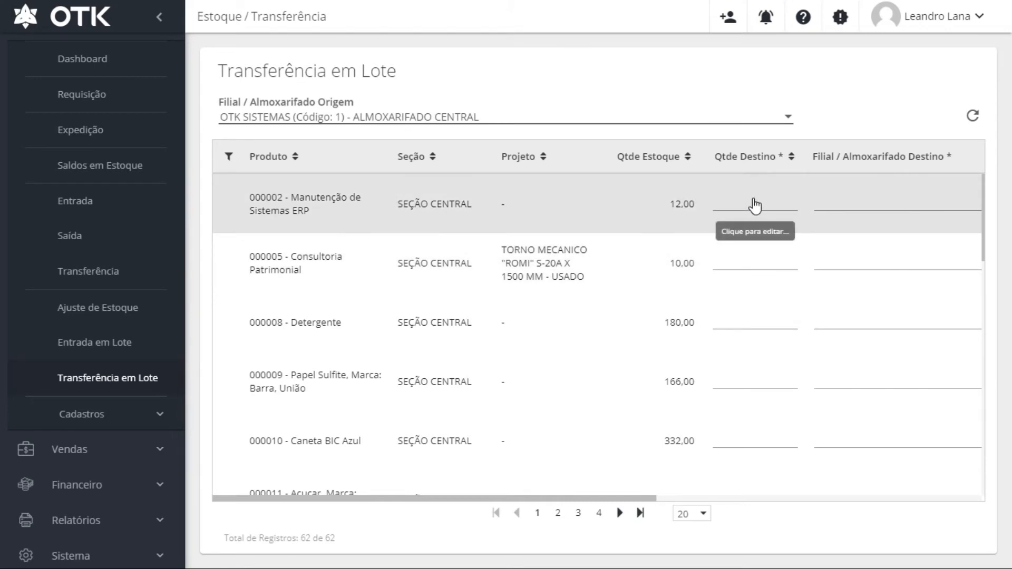
Enter 5,00 as item 000002's destination quantity
click(754, 206)
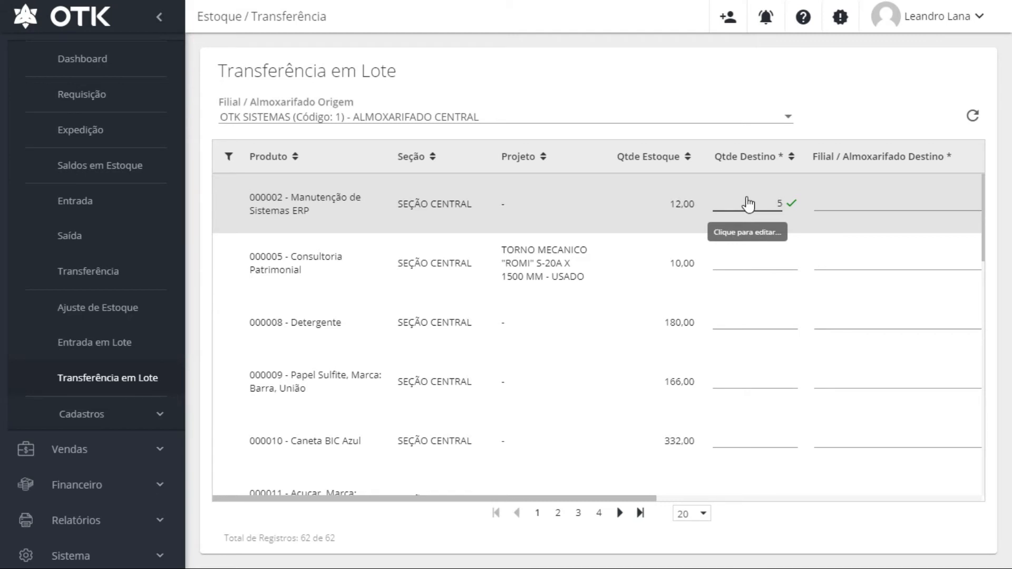
click(841, 199)
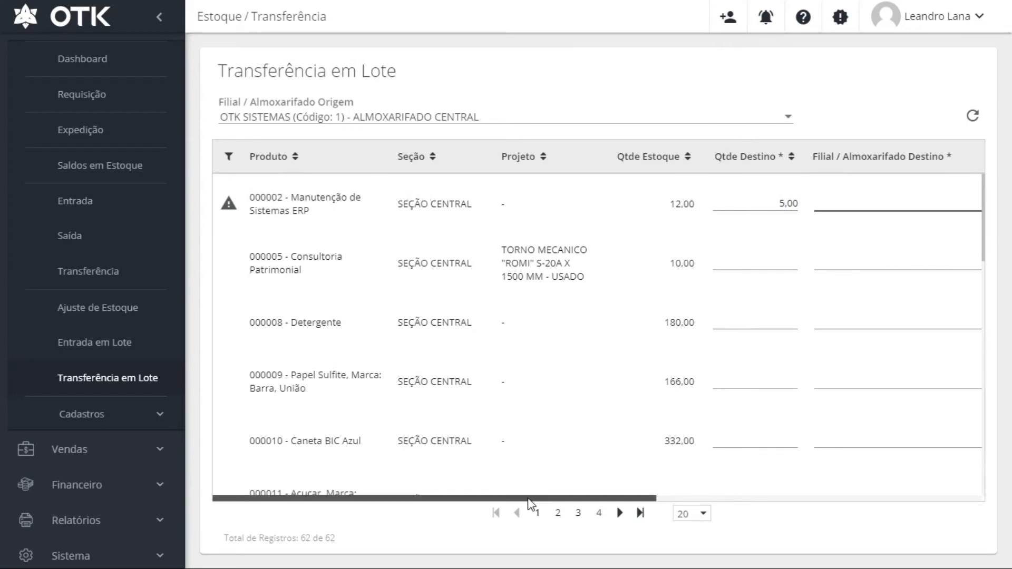
drag(530, 504, 714, 498)
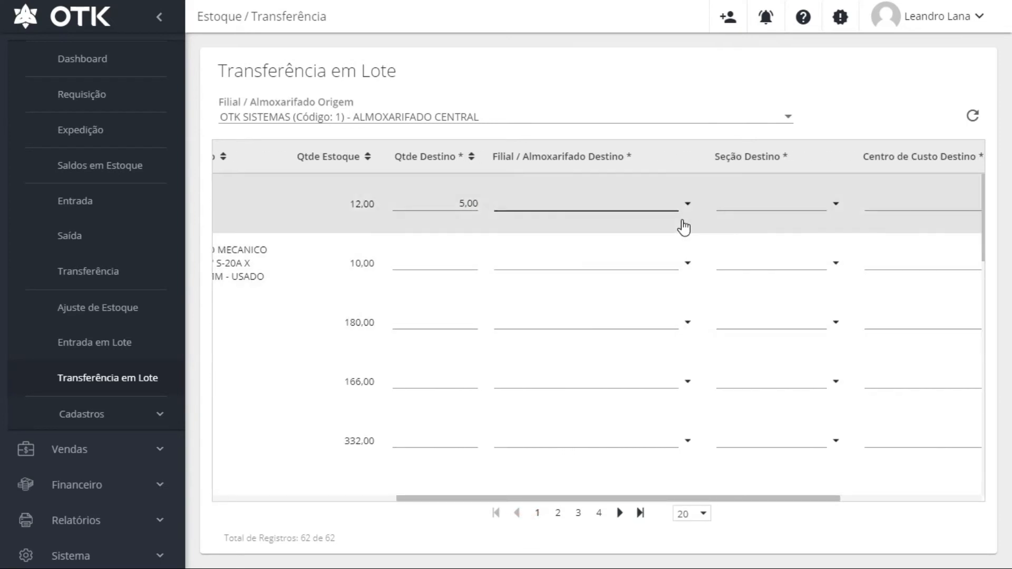
Route item 000002 to ALMOXARIFADO CENTRAL, section EQUIPAMENTOS, cost centre 01 - Administração
click(686, 205)
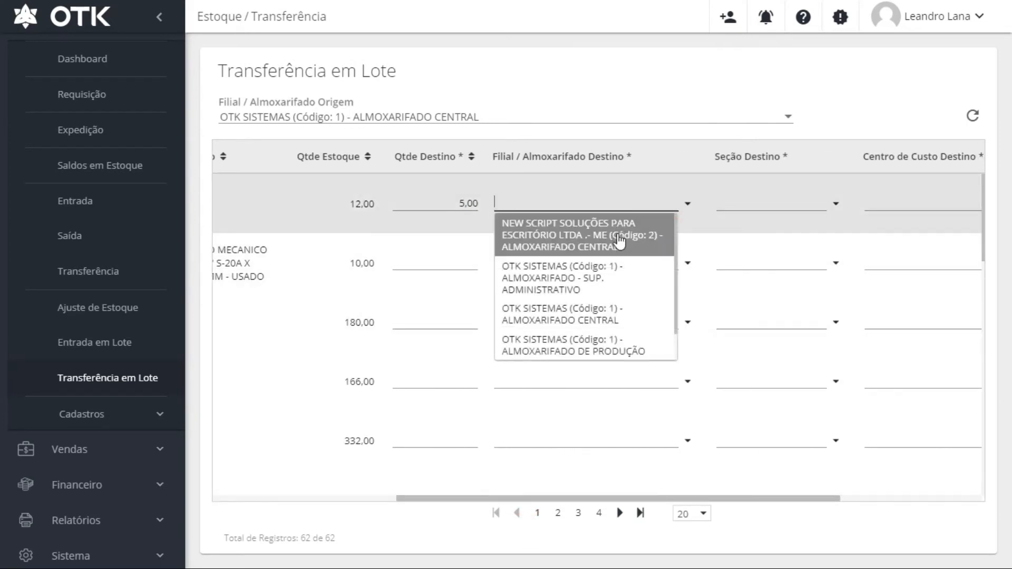
click(633, 315)
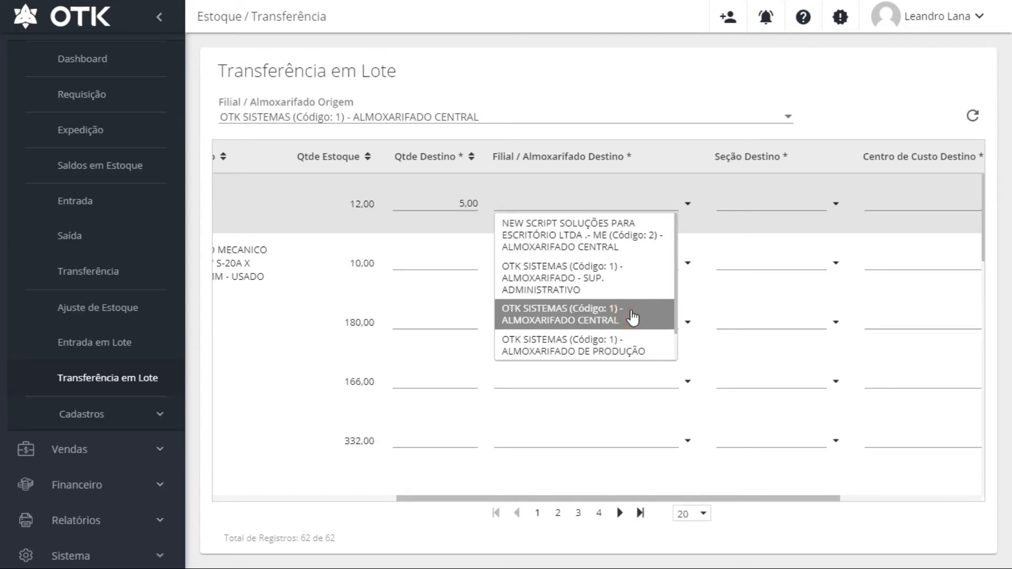
click(835, 203)
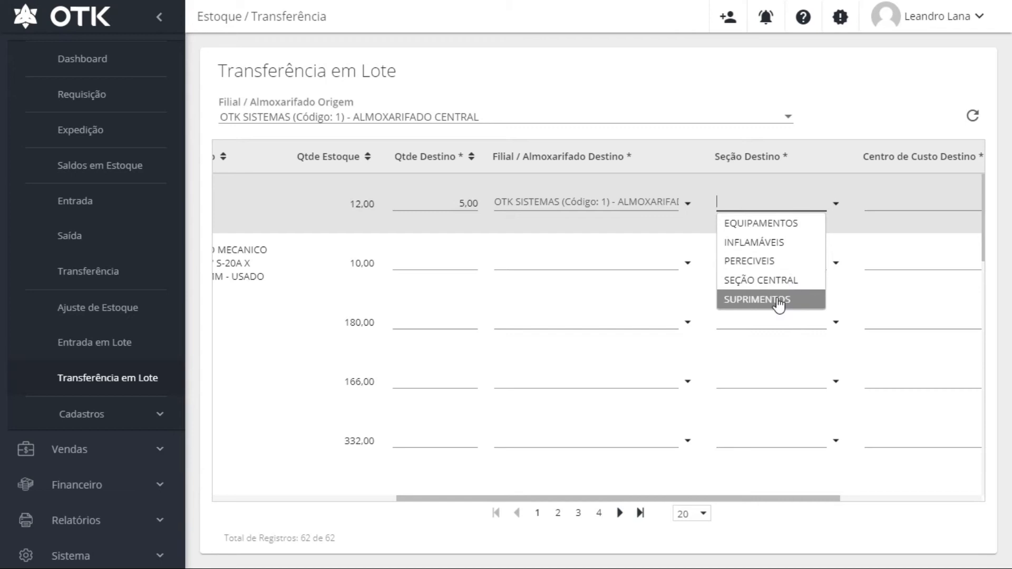
click(785, 224)
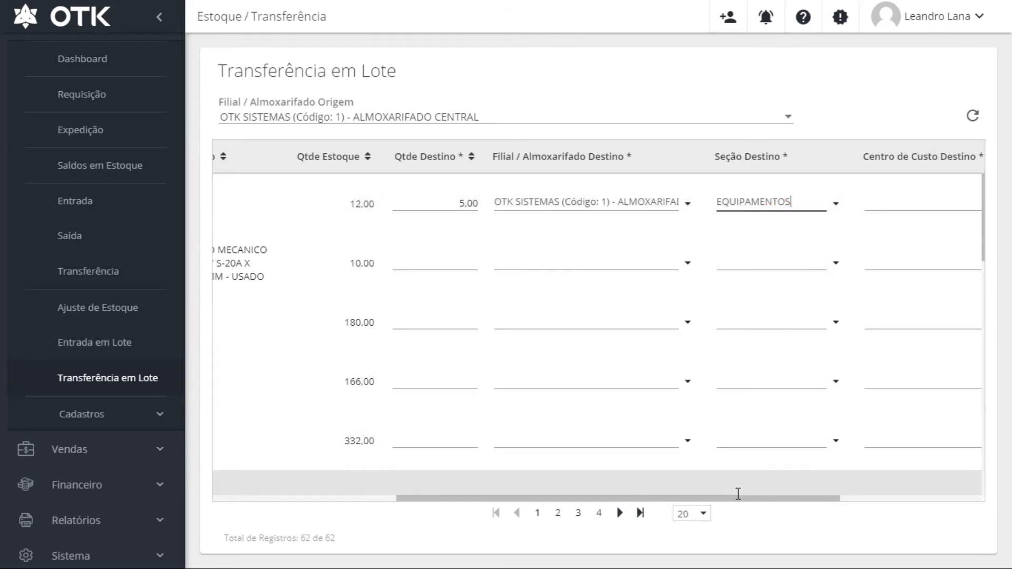
drag(743, 499, 852, 499)
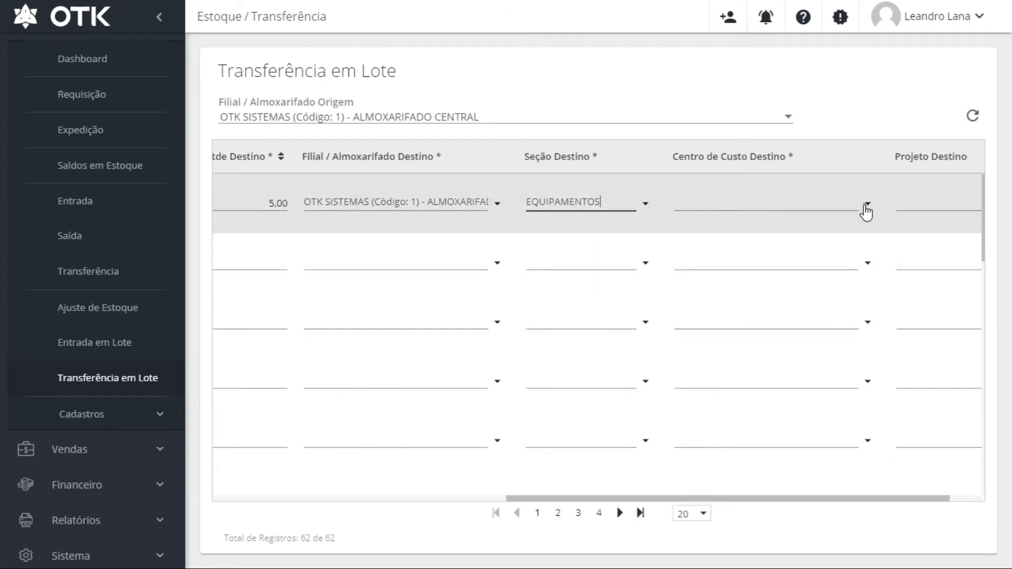
click(866, 206)
click(795, 226)
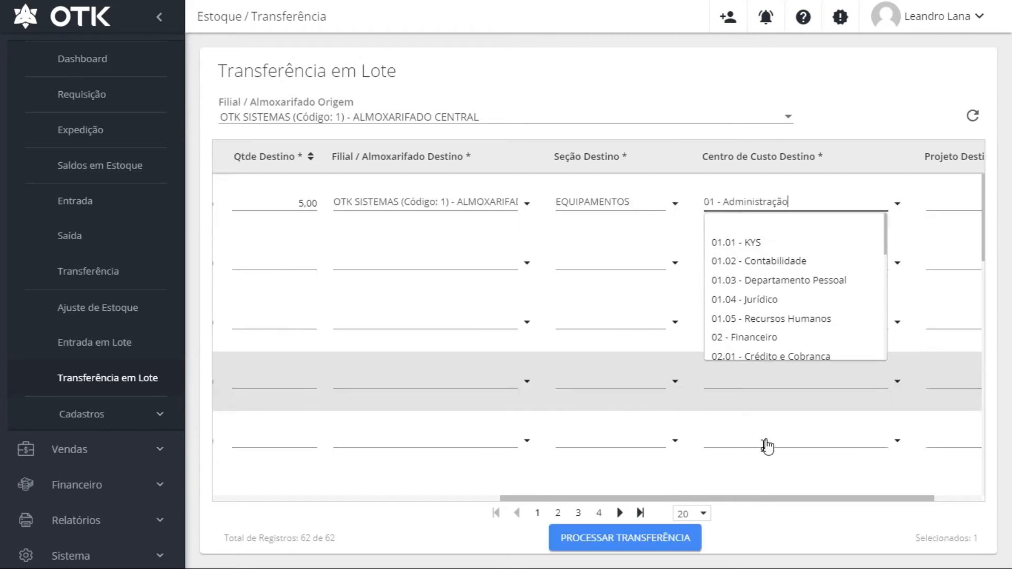
drag(745, 501, 862, 505)
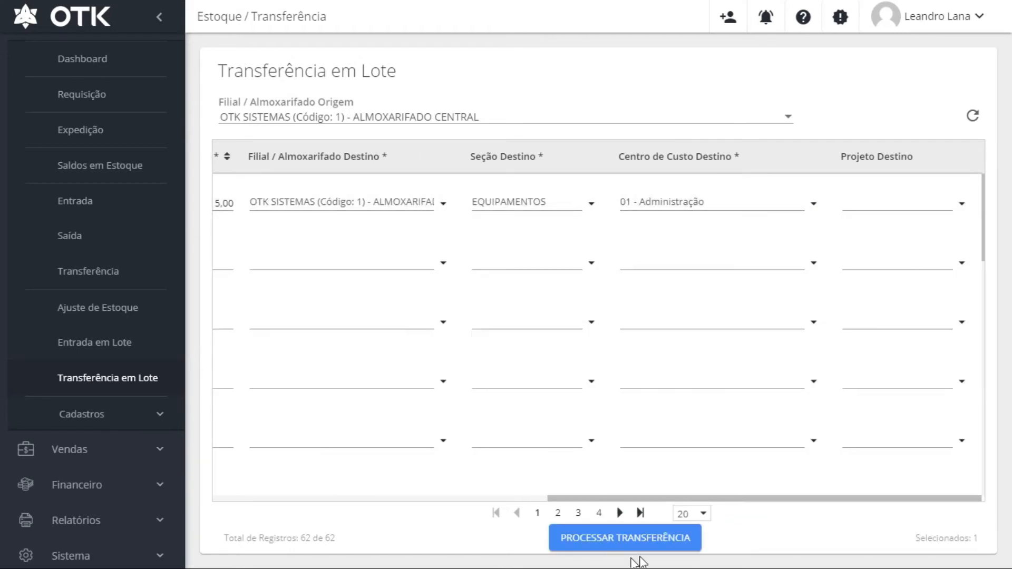
drag(667, 499, 307, 479)
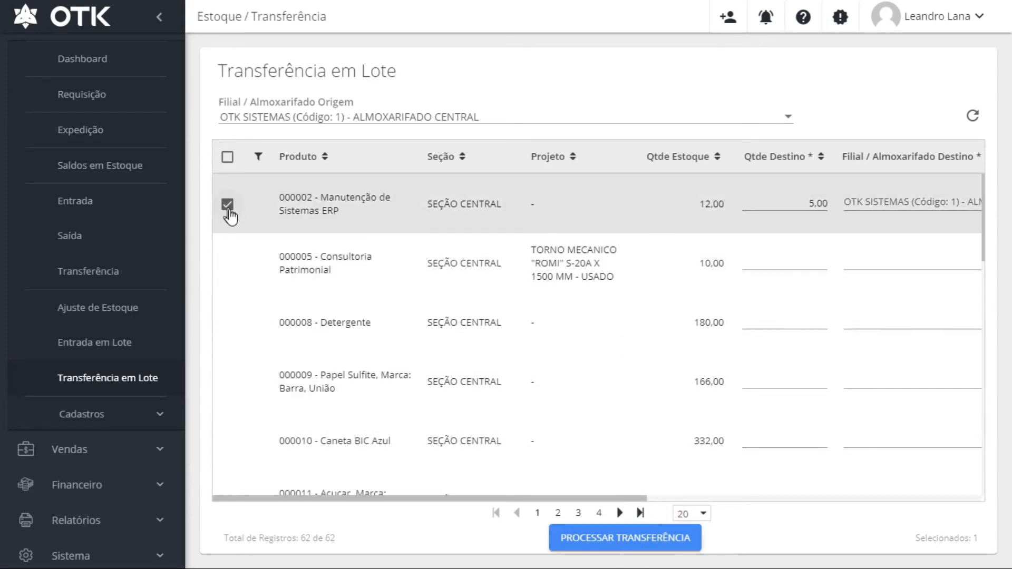
Enter 60,00 as Detergente 000008's destination quantity
scroll(673, 337, down, 3)
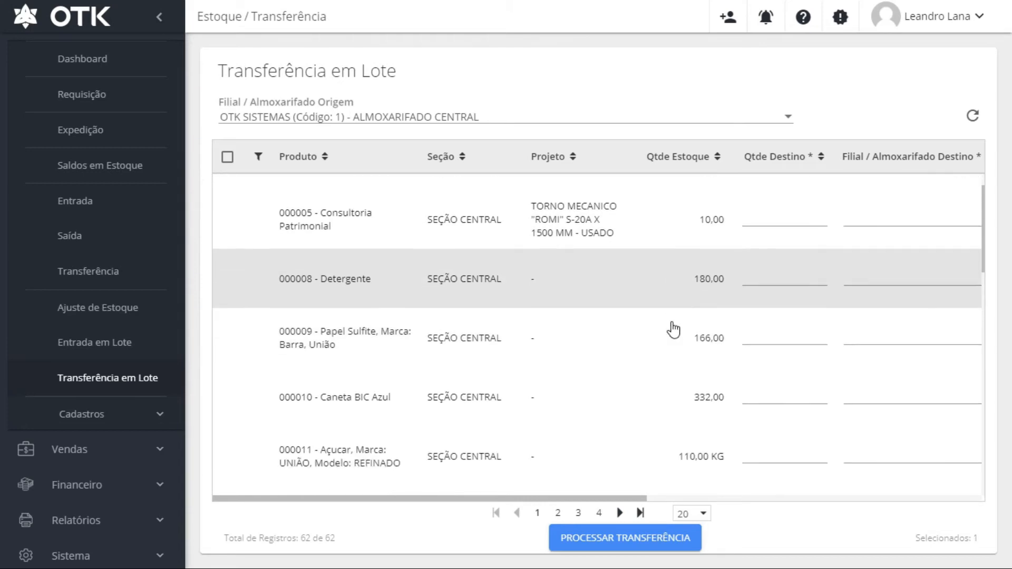
scroll(673, 330, up, 2)
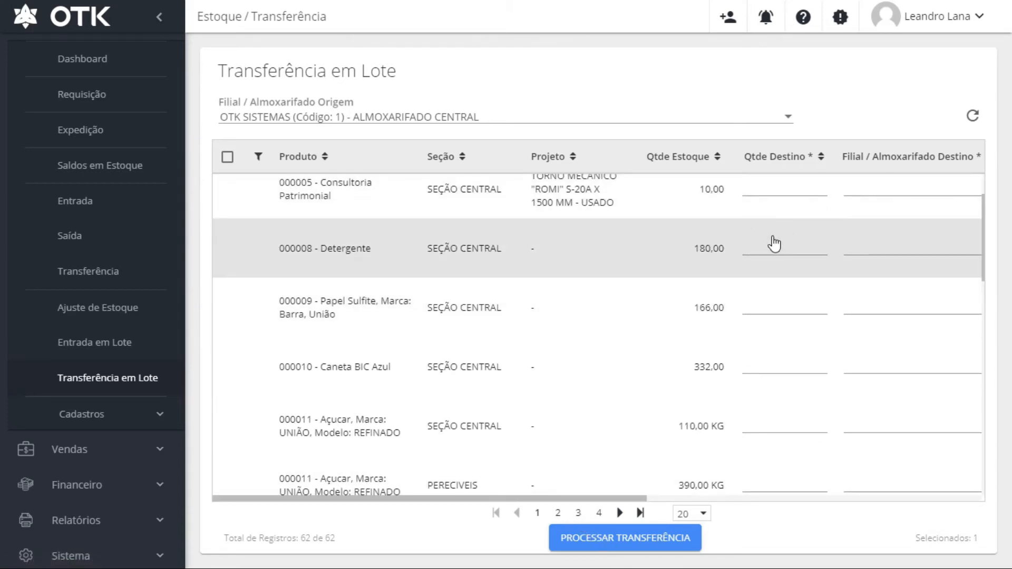
click(770, 254)
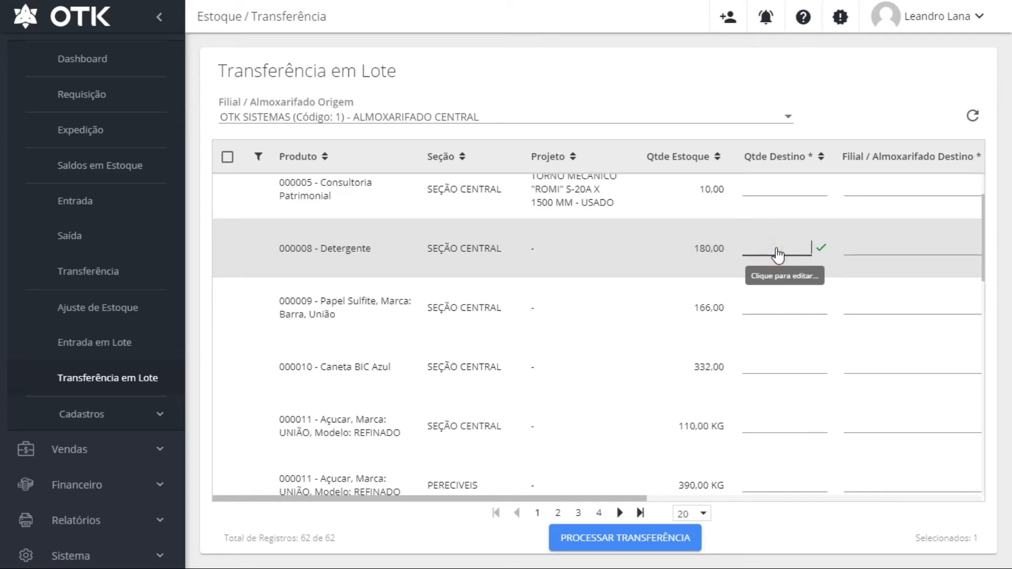
text(60)
drag(474, 487, 688, 498)
scroll(580, 464, up, 4)
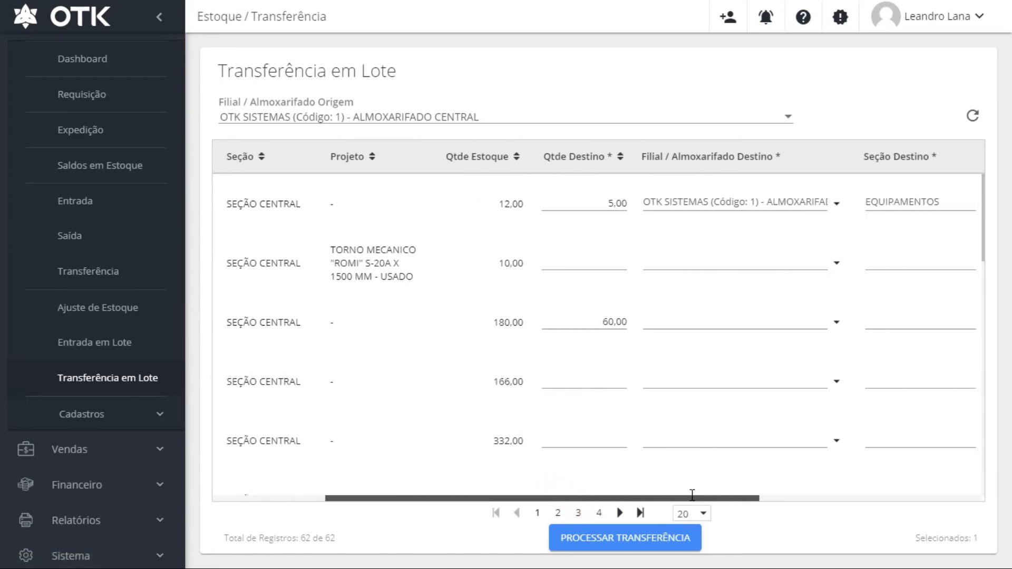
Route Detergente to the NEW SCRIPT warehouse, section EQUIPAMENTOS, cost centre 01 - Administração
click(709, 321)
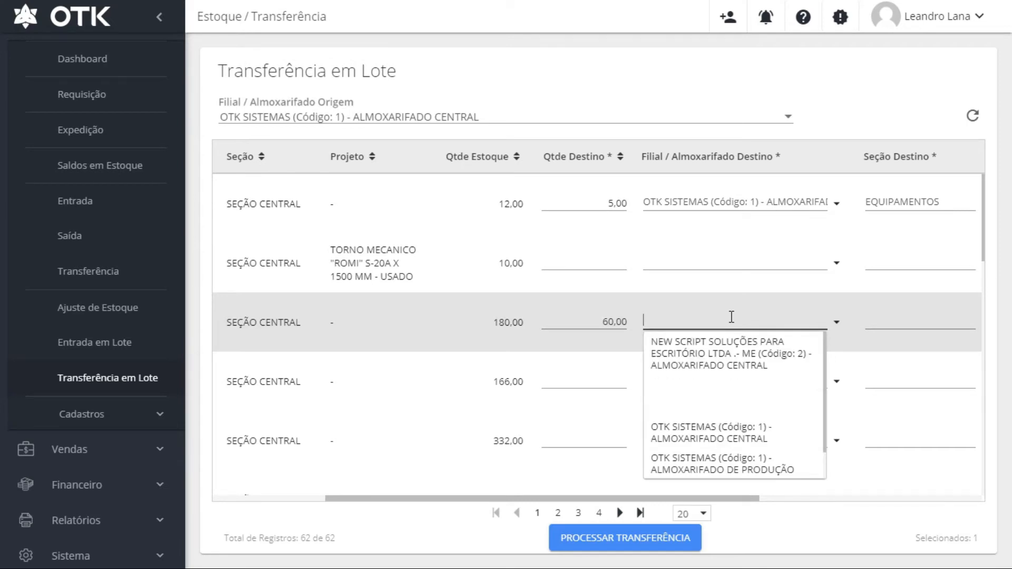
key(Return)
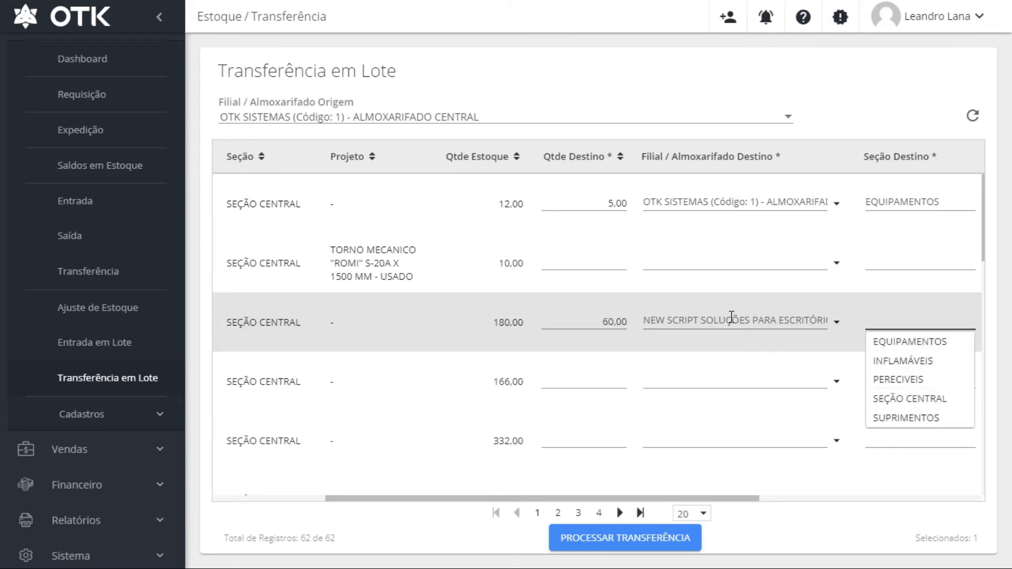
key(Down)
key(Return)
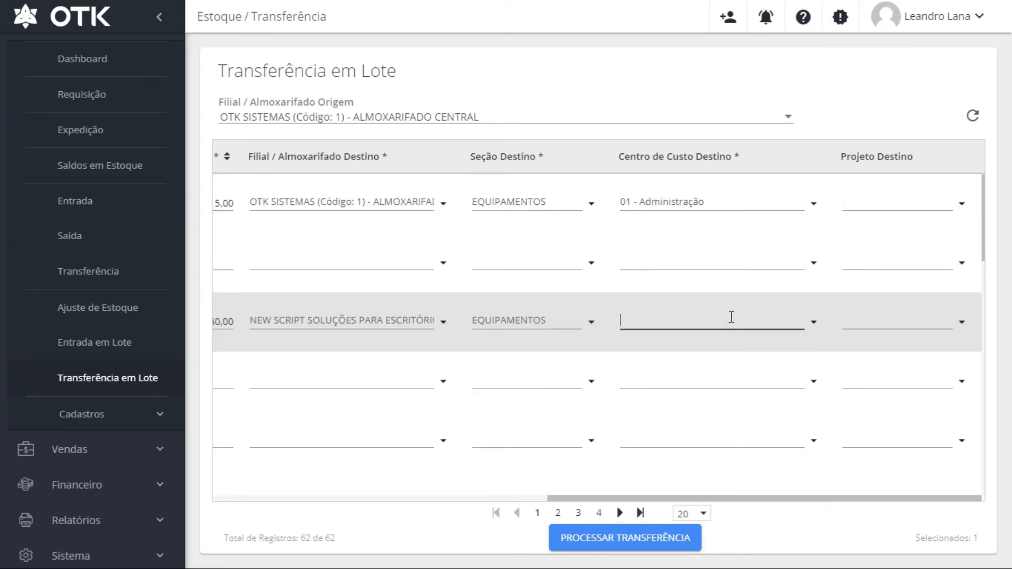
click(732, 317)
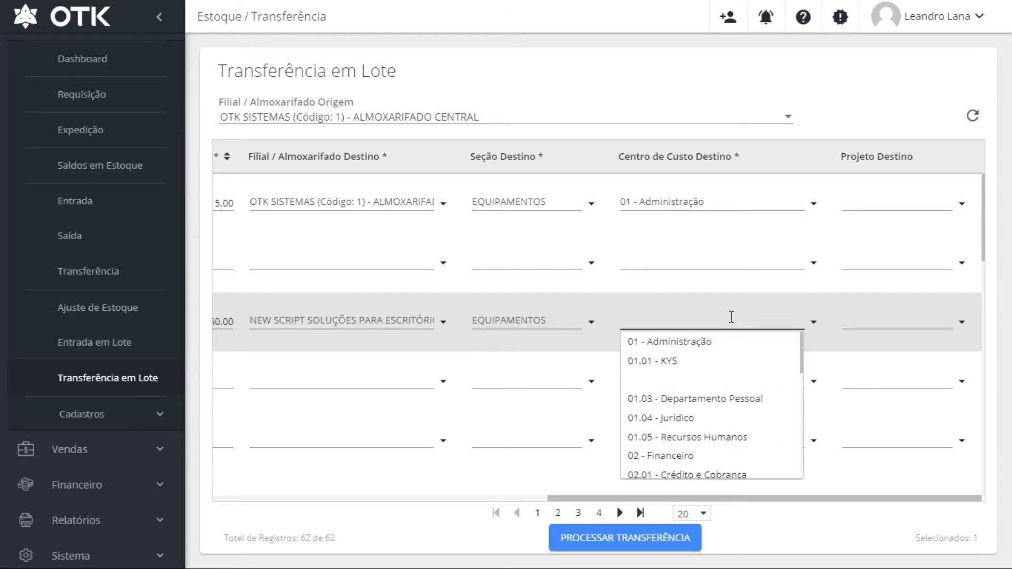
key(Down)
key(Return)
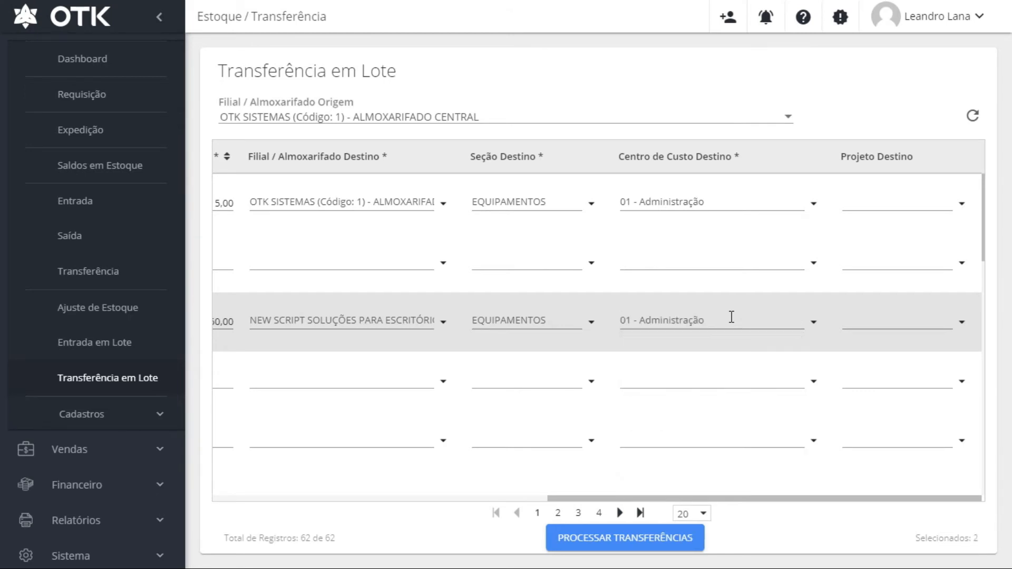
drag(685, 498, 285, 501)
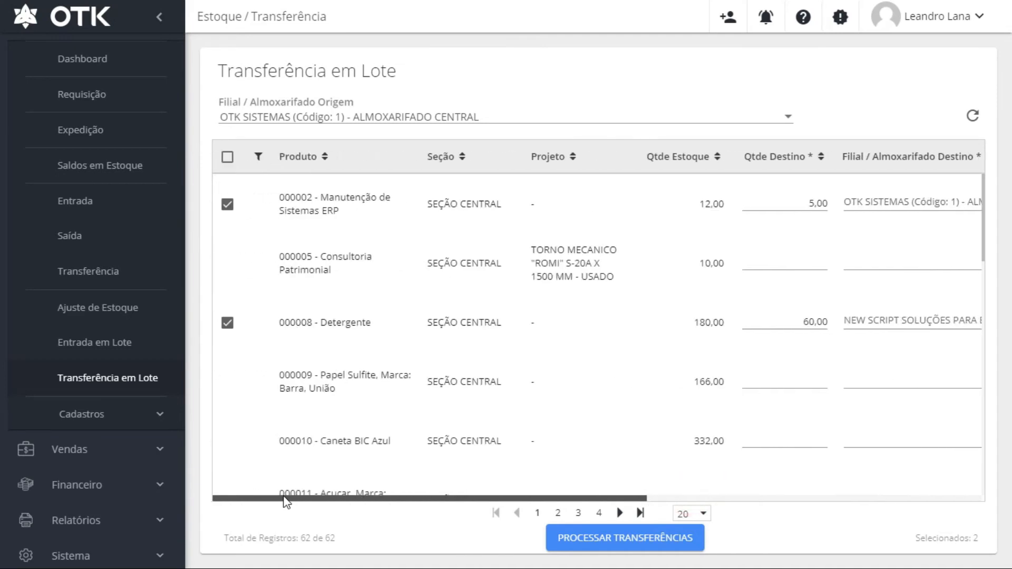
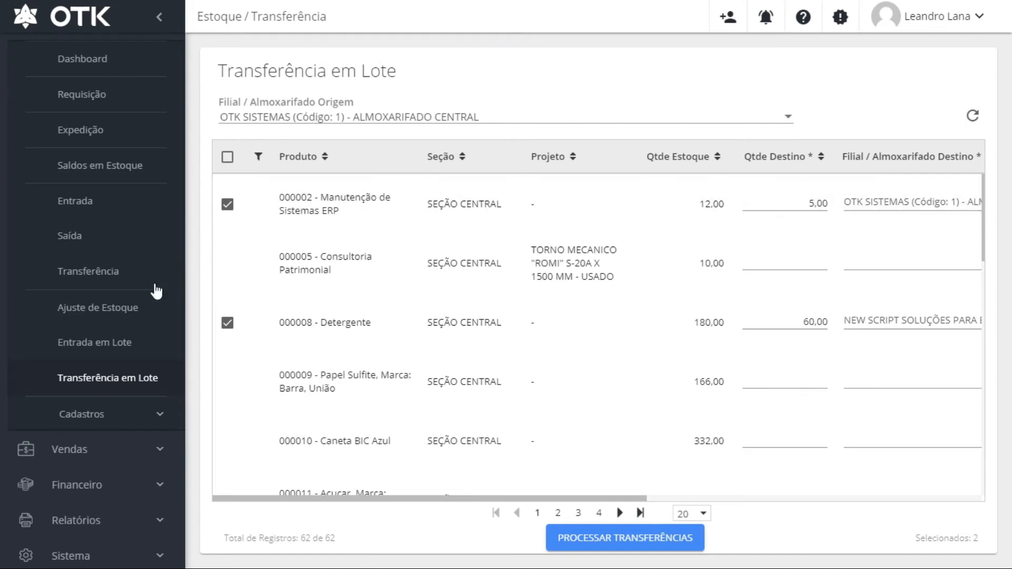
Open the Ajuste de Estoque stock adjustment page from the Estoque sidebar section
click(91, 316)
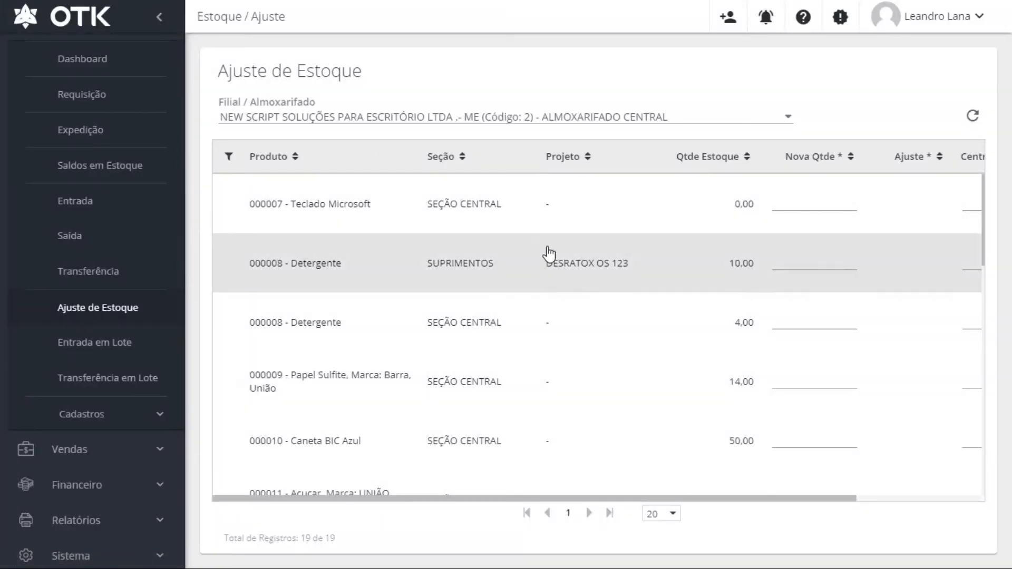
List the 65 products of OTK SISTEMAS (Código: 1) - ALMOXARIFADO CENTRAL and collapse the side menu
click(577, 117)
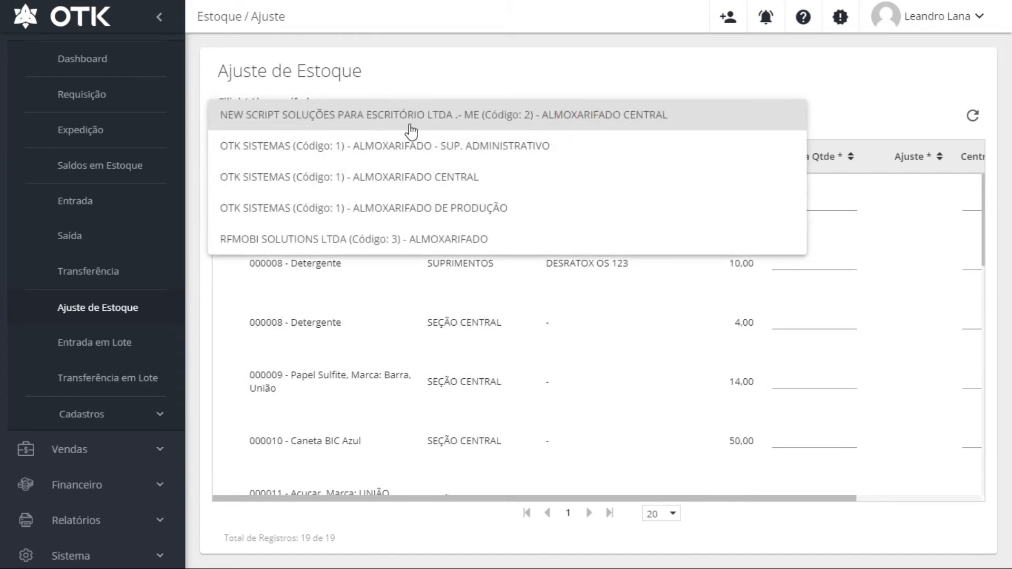
drag(842, 60, 424, 179)
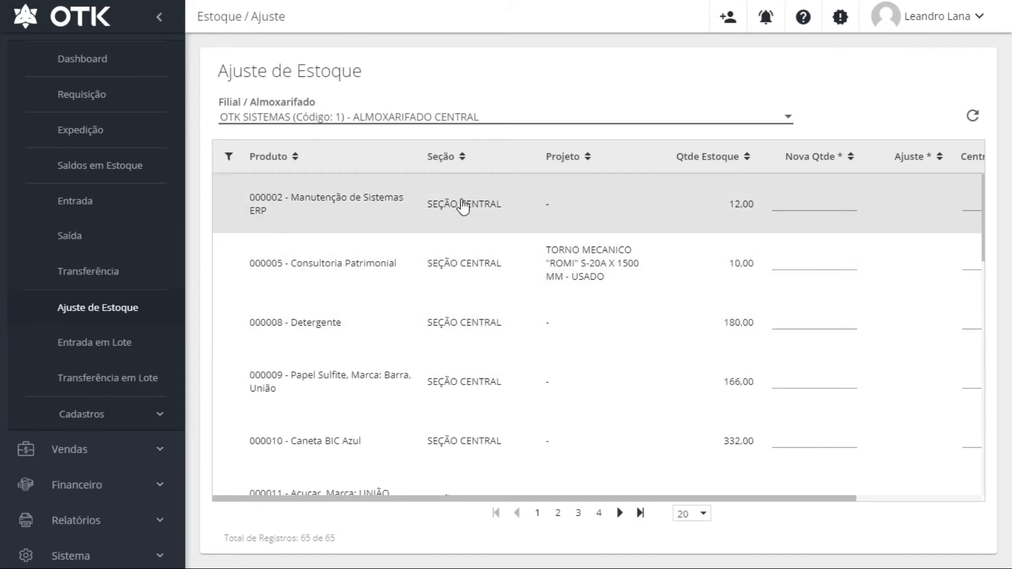
scroll(479, 379, down, 10)
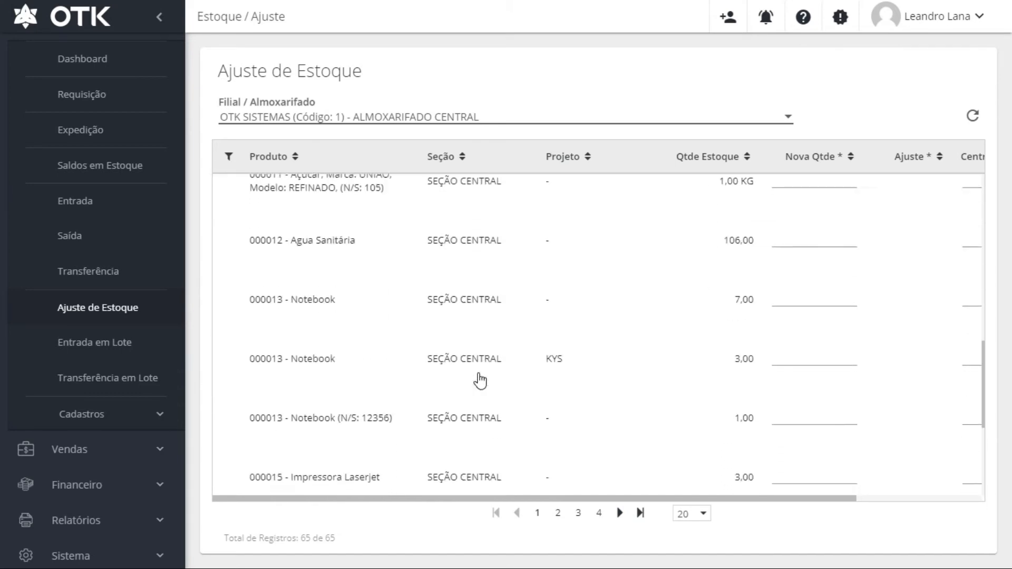
scroll(480, 380, up, 10)
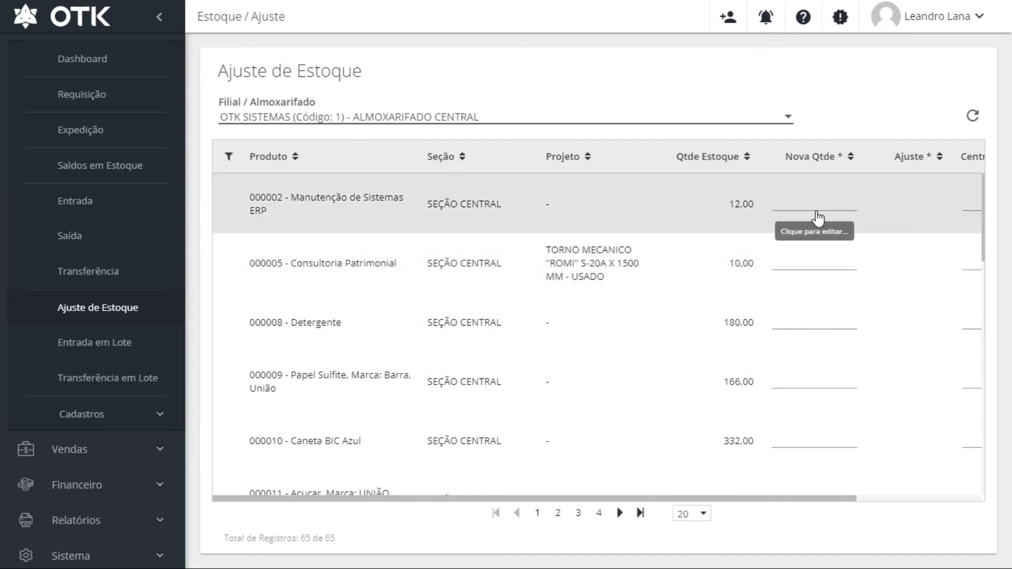
drag(564, 499, 718, 509)
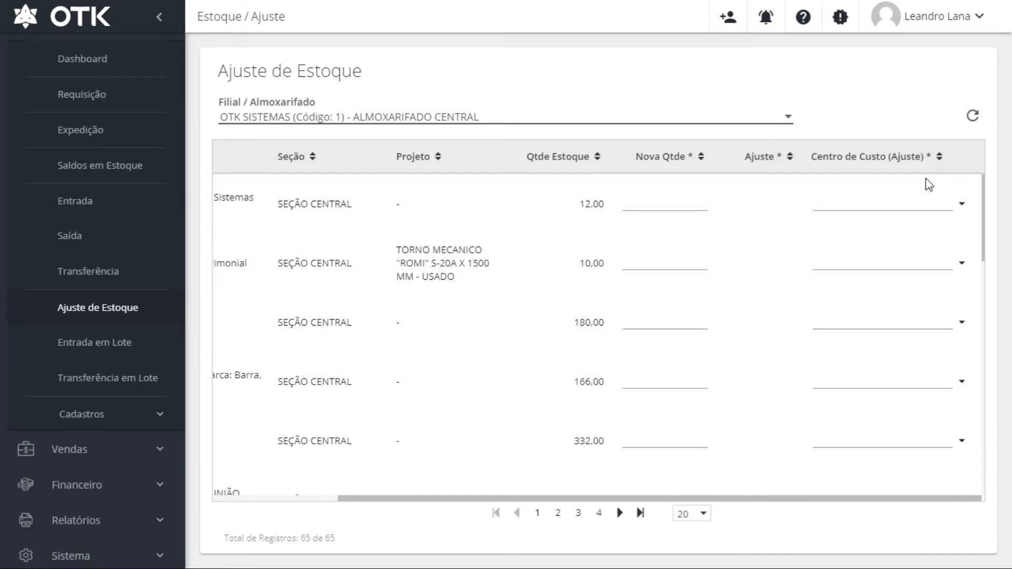
click(158, 24)
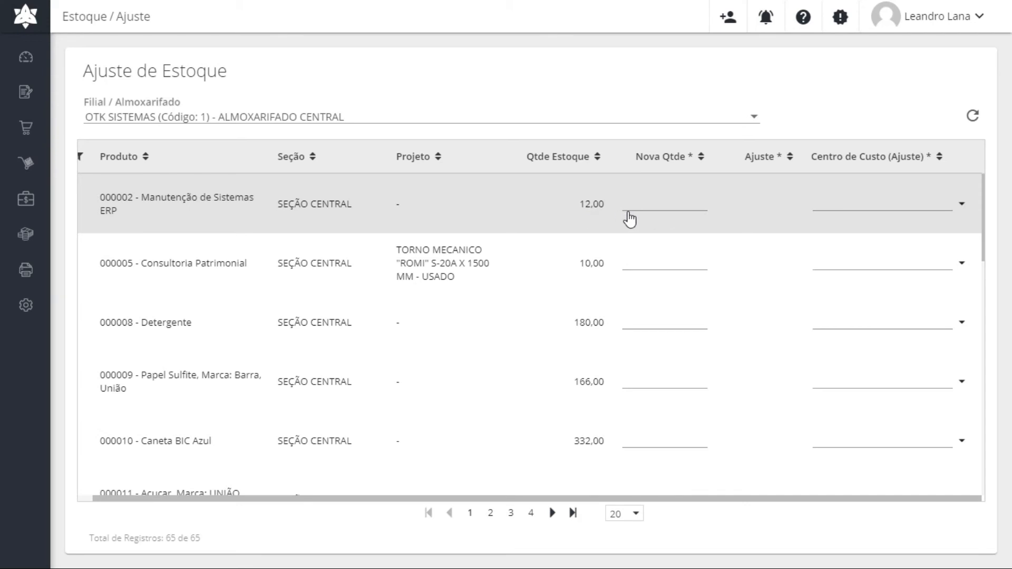
Enter new quantities of 10 for product 000002 and 160 for Detergente 000008
click(649, 205)
text(10)
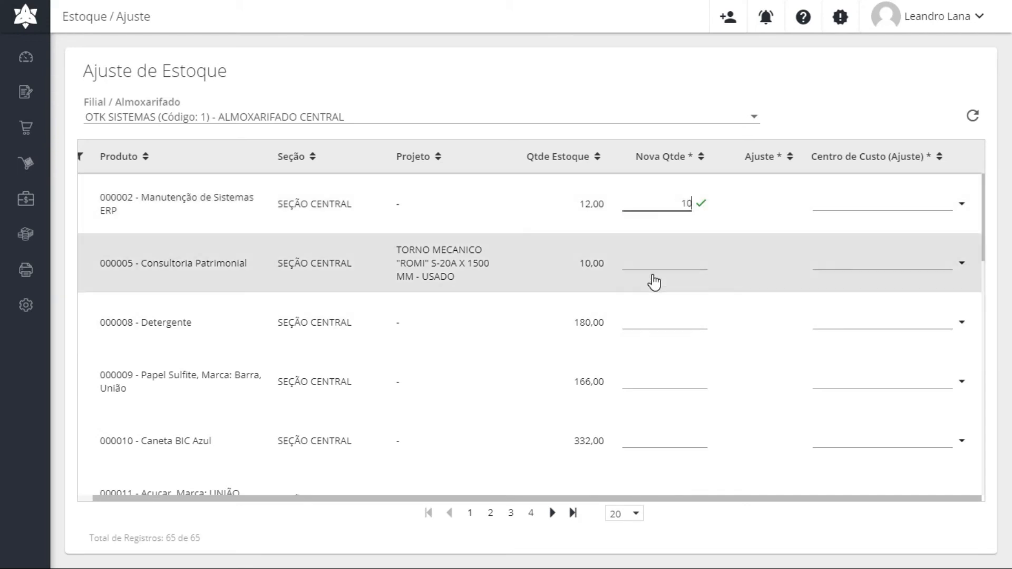
click(654, 264)
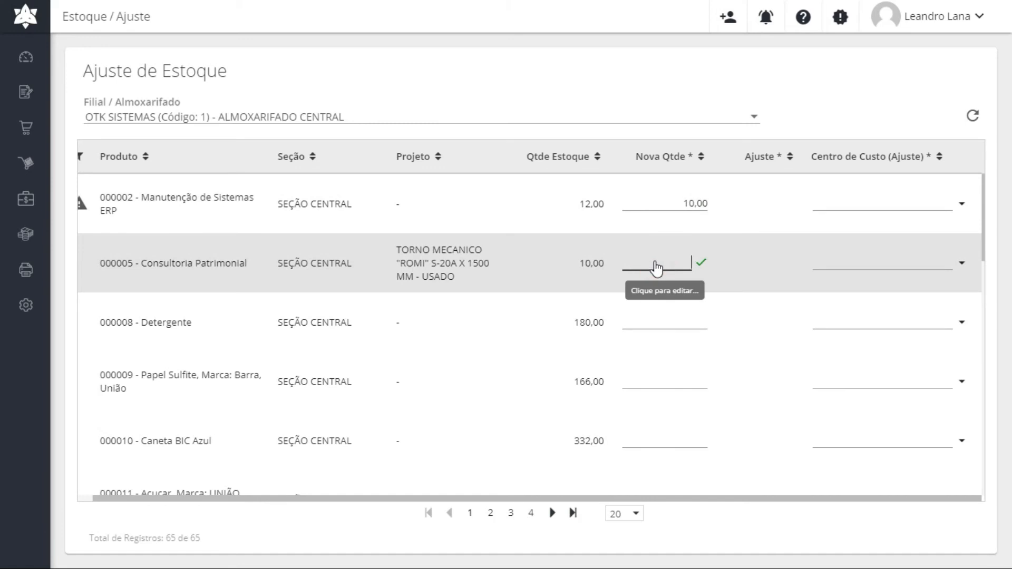
click(638, 324)
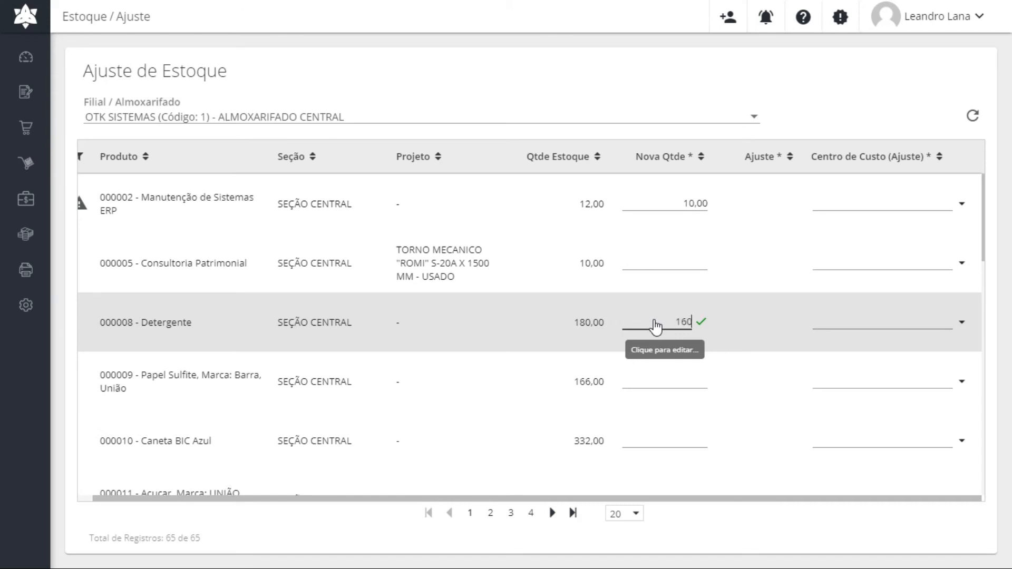
click(656, 383)
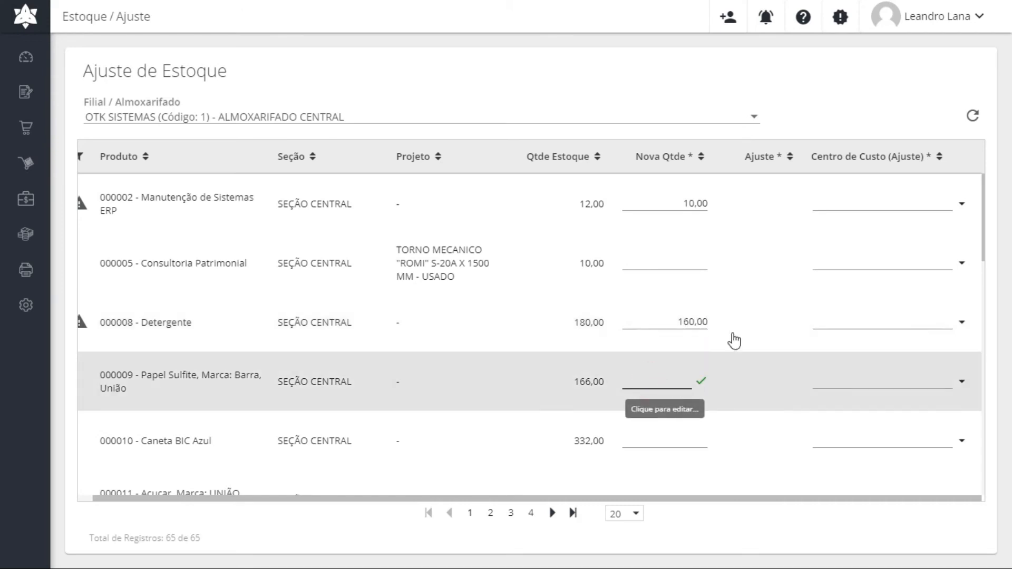
Charge the adjustments for products 000002 and 000008 to cost centre 01 - Administração
click(824, 201)
click(963, 206)
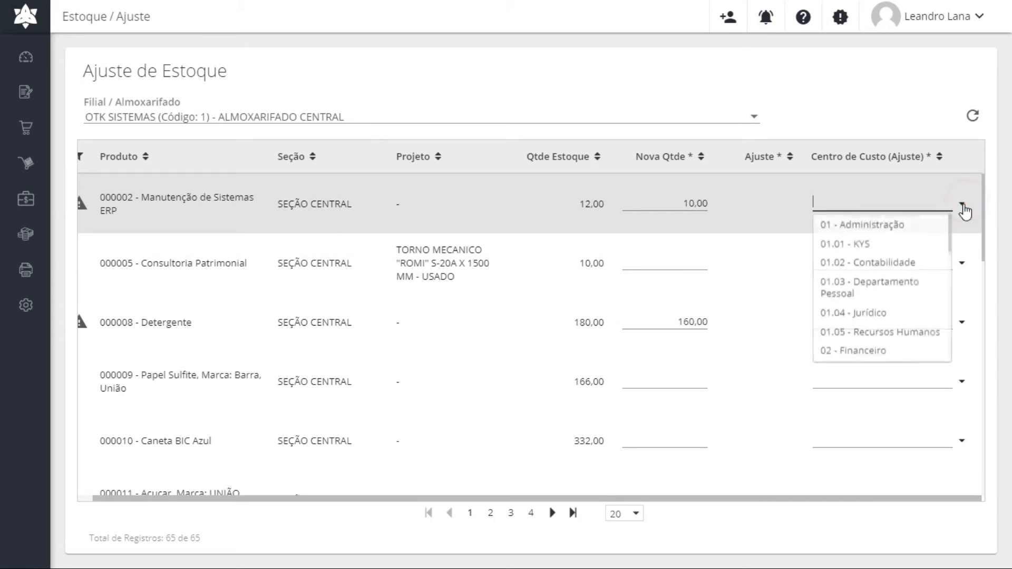
click(859, 225)
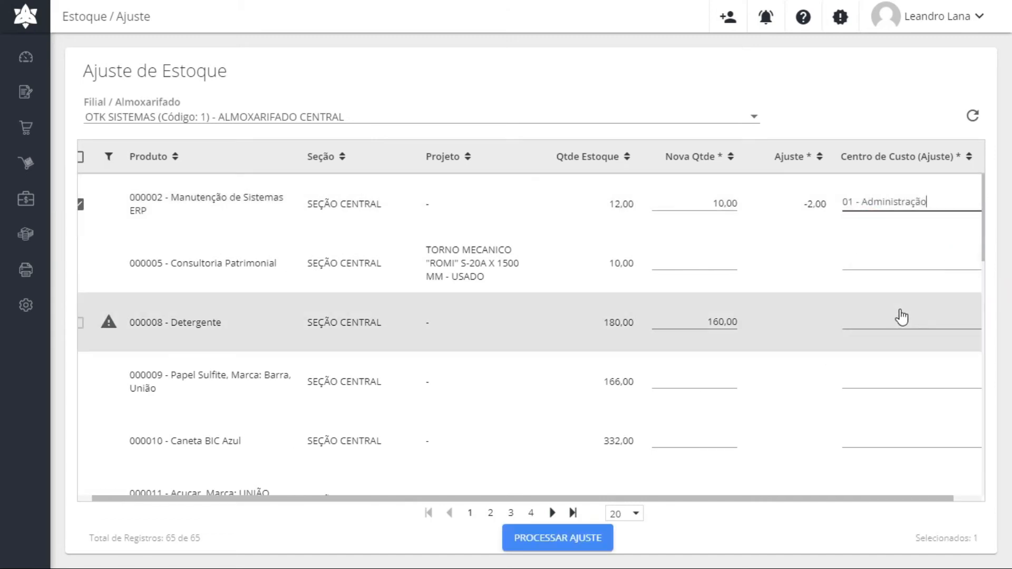
click(952, 327)
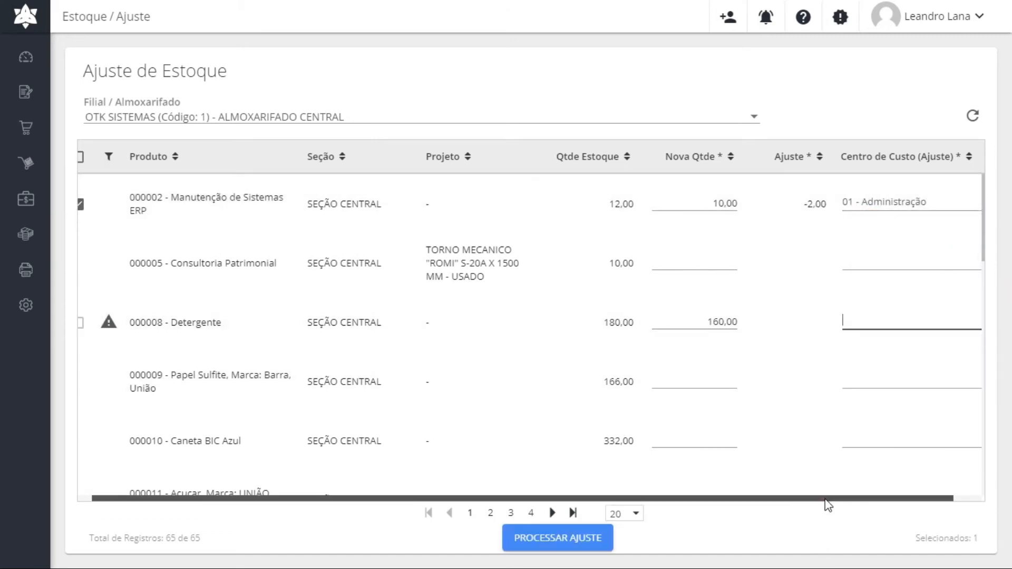
drag(825, 499, 903, 492)
click(962, 322)
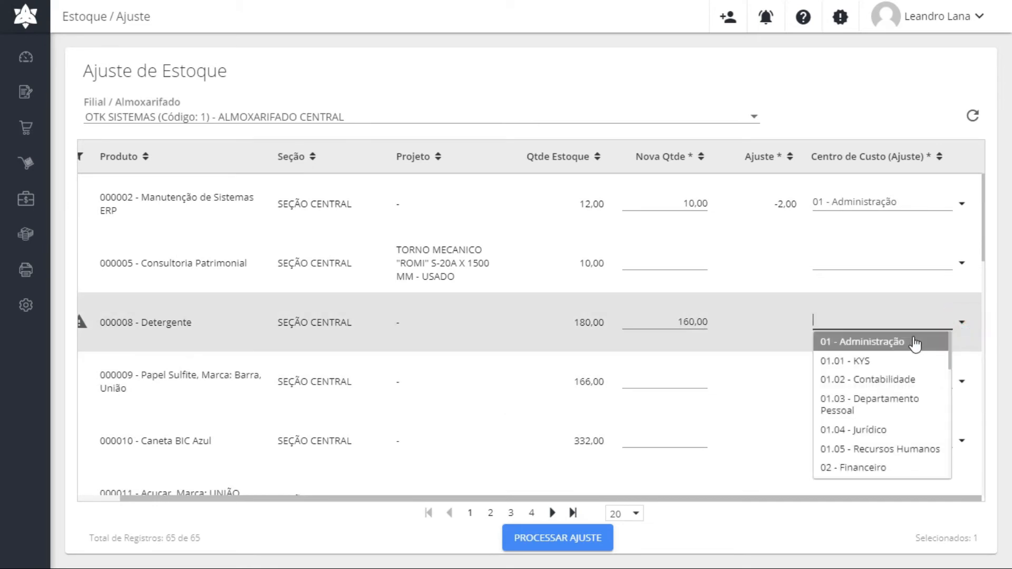
click(888, 344)
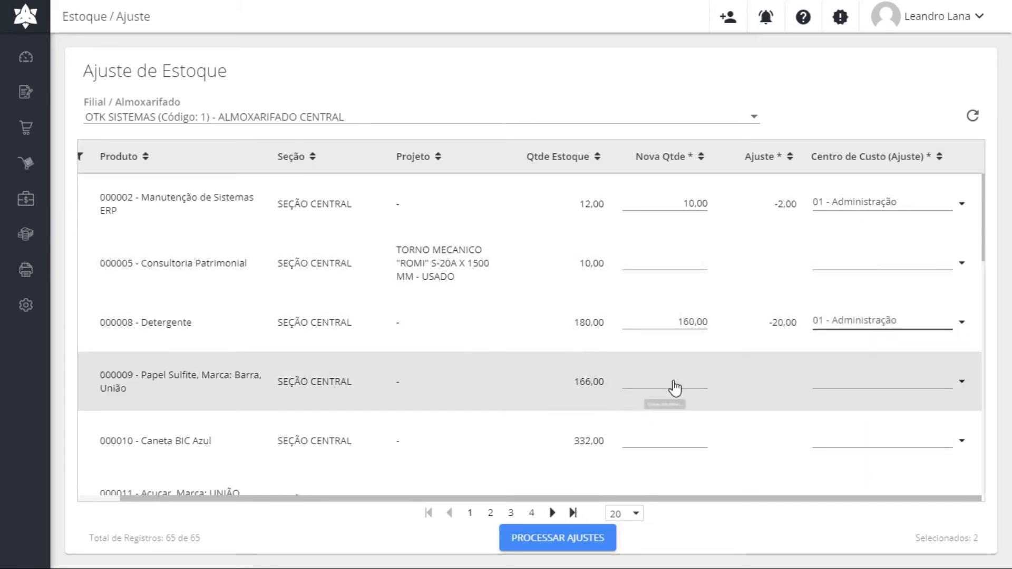
Set product 000009's new quantity to 200 with cost centre 01 - Administração, then expand the side menu
click(672, 380)
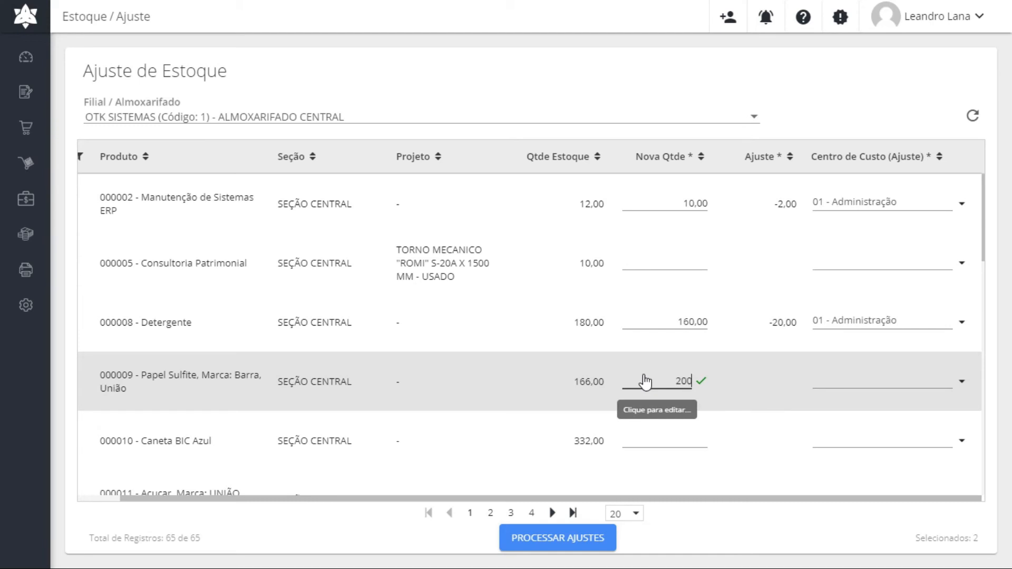
key(Tab)
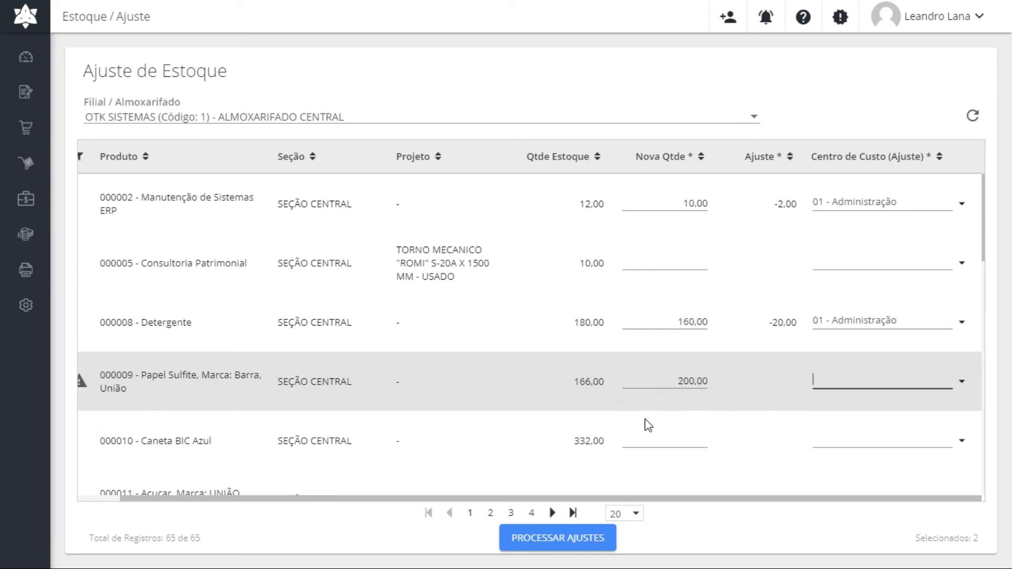
click(962, 381)
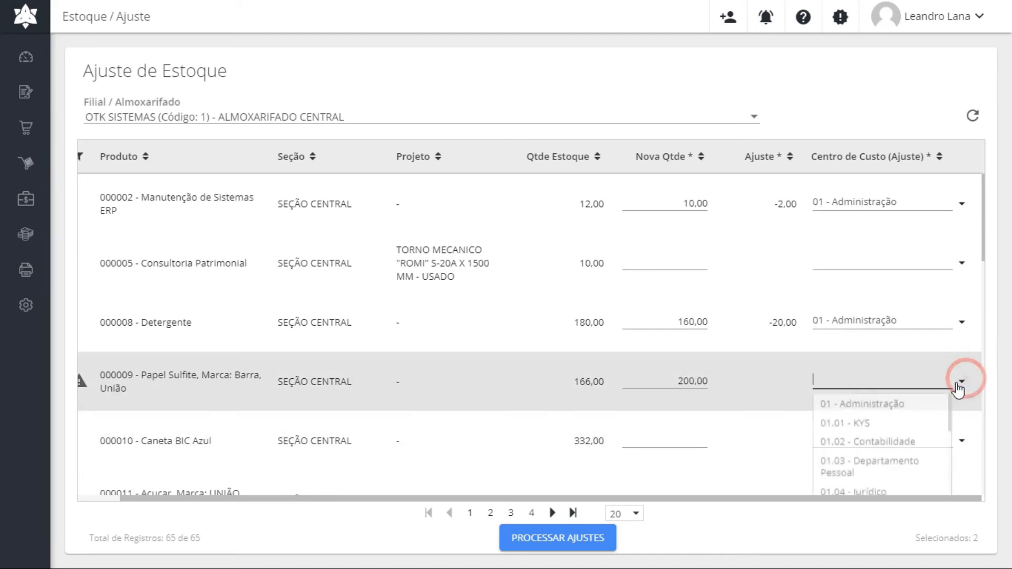
click(817, 401)
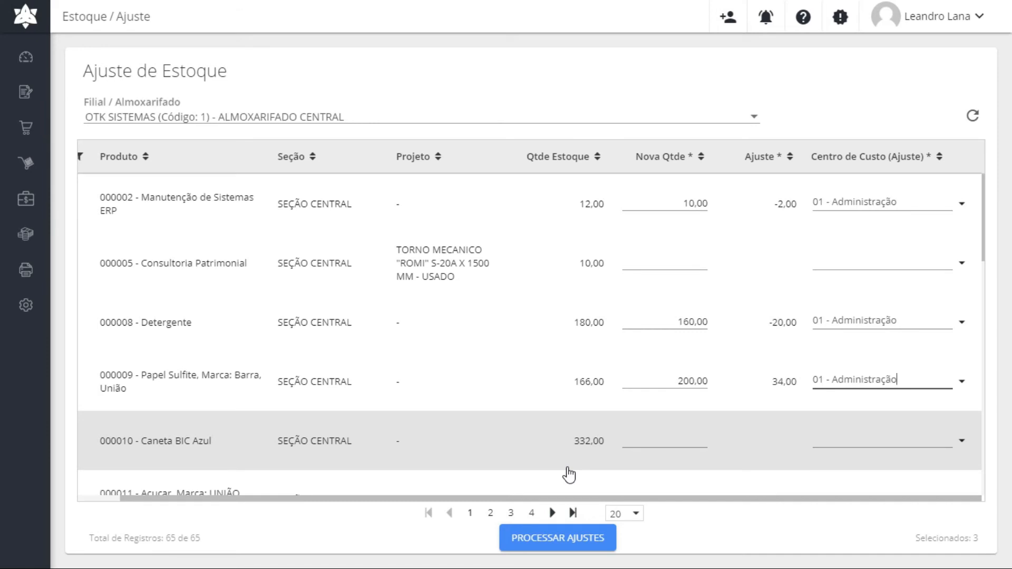
drag(551, 498, 507, 498)
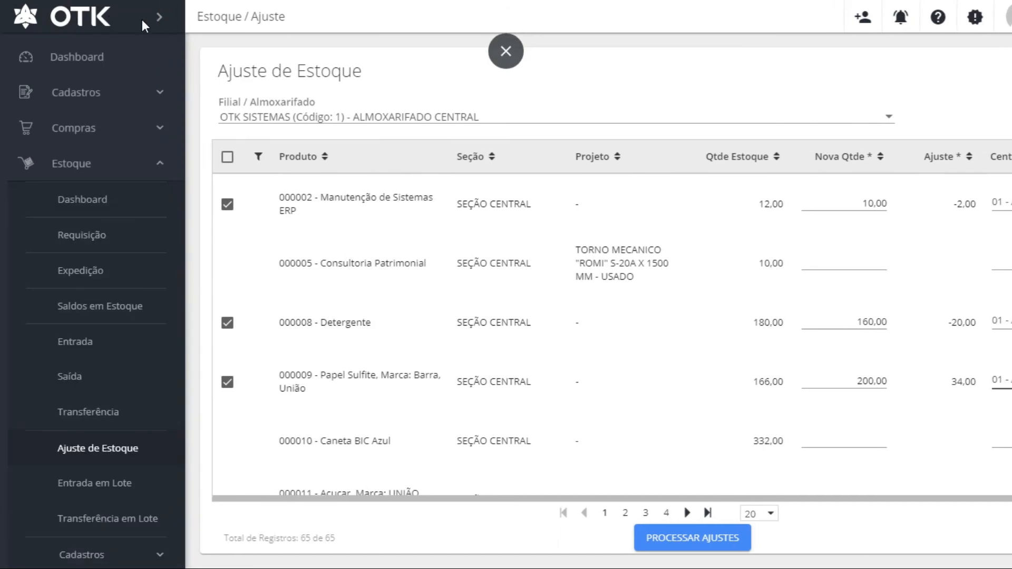
click(161, 19)
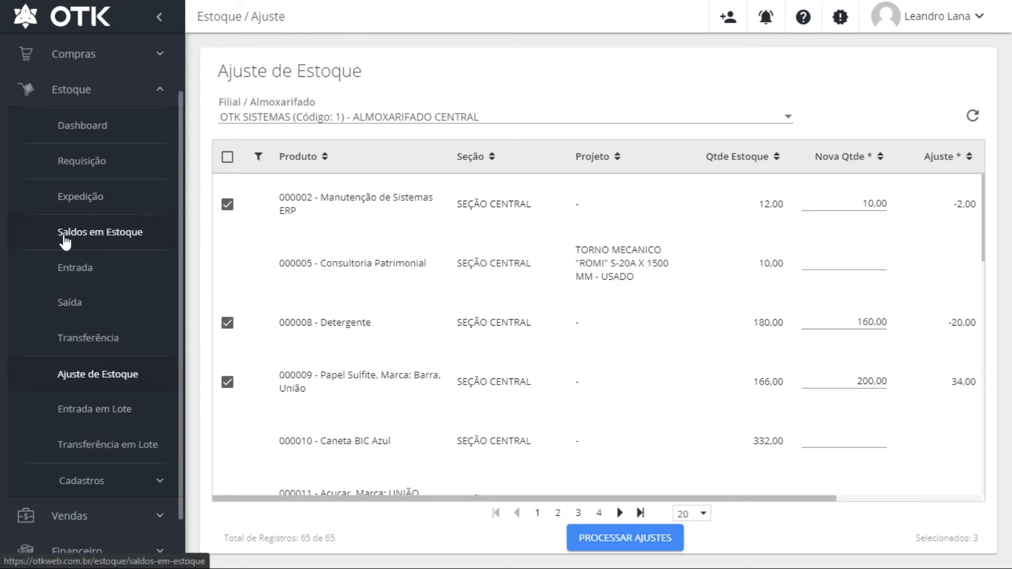
Open the stock balances report and look over its quantity filter and extra actions
click(103, 240)
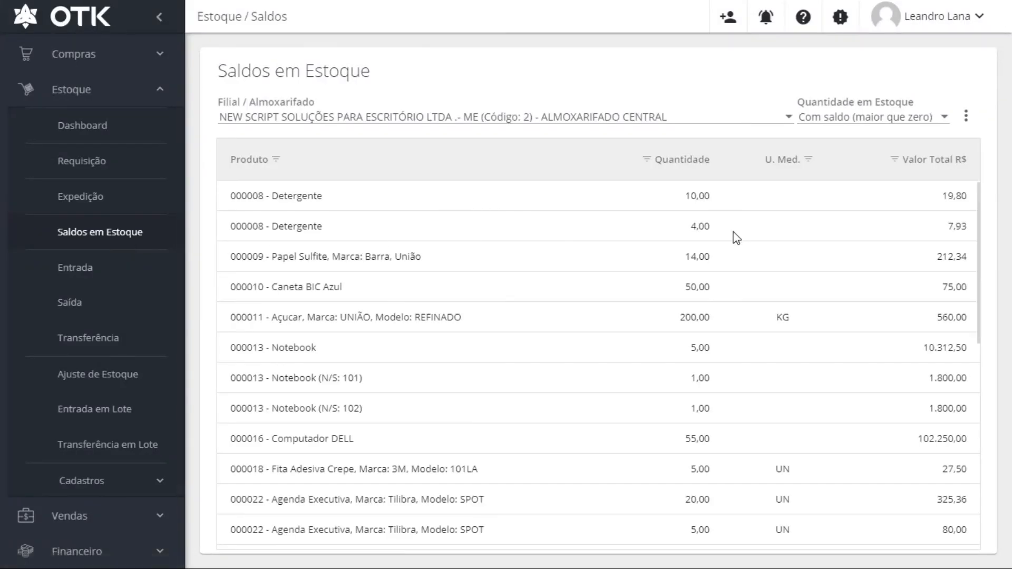
scroll(880, 521, down, 3)
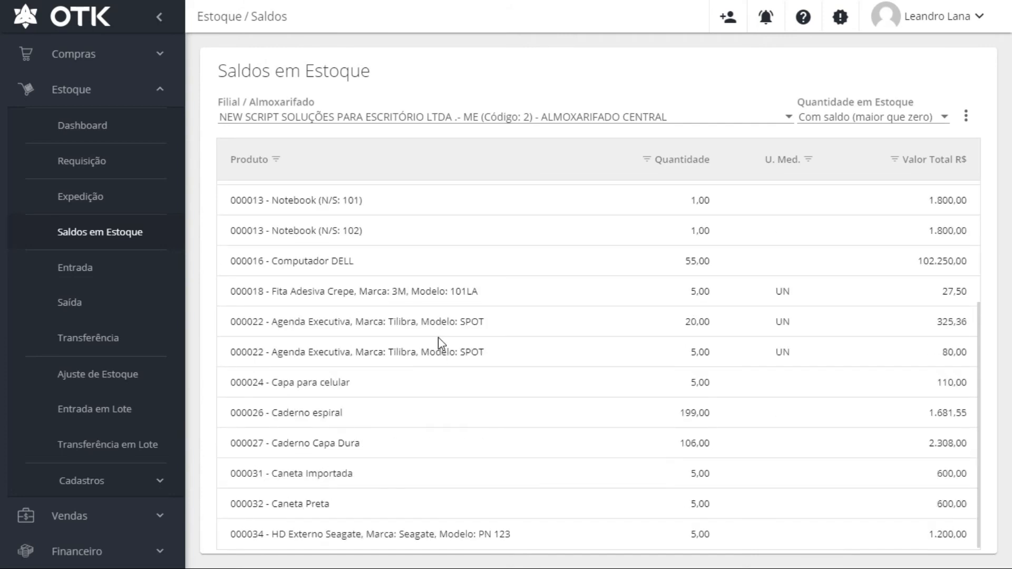
scroll(438, 337, up, 3)
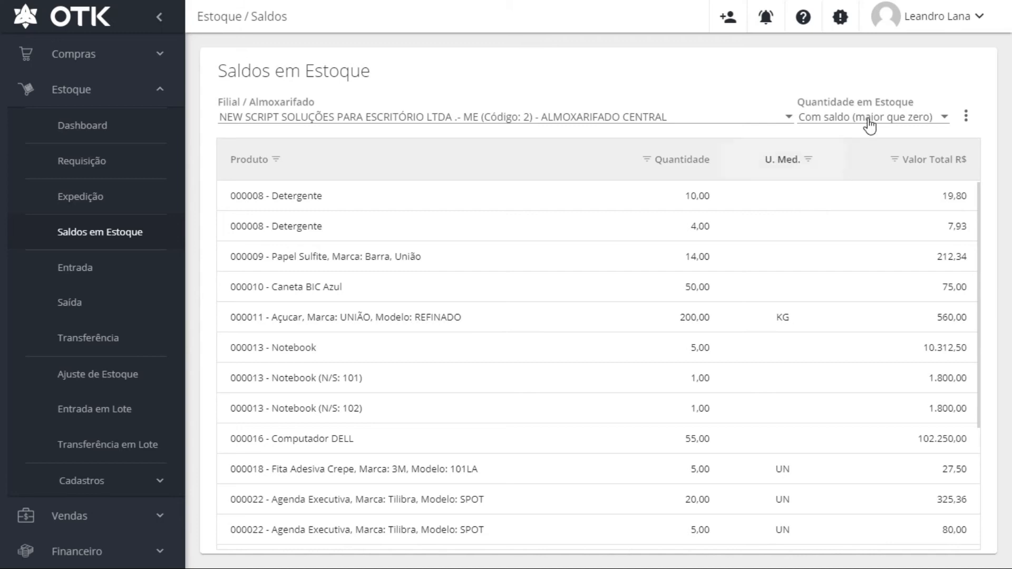
click(914, 119)
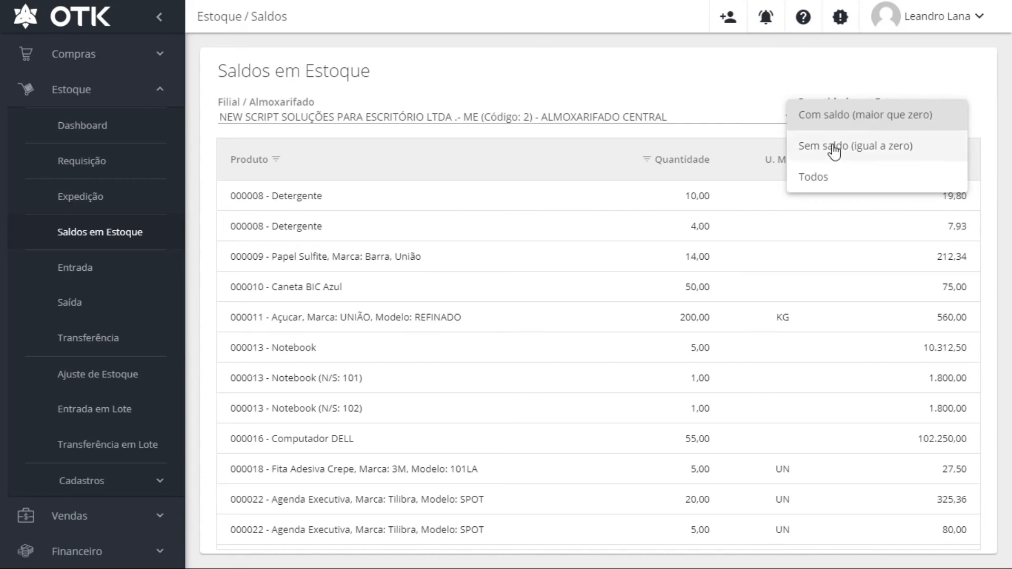
click(857, 48)
click(966, 115)
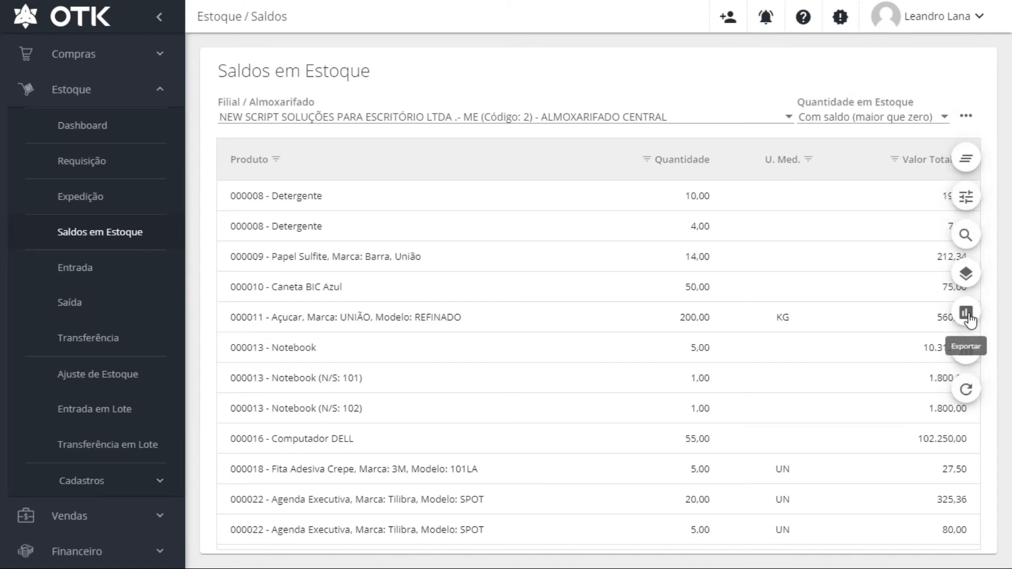
Show balances for the OTK SISTEMAS (Código: 1) central warehouse, then go to the Entrada page
click(771, 118)
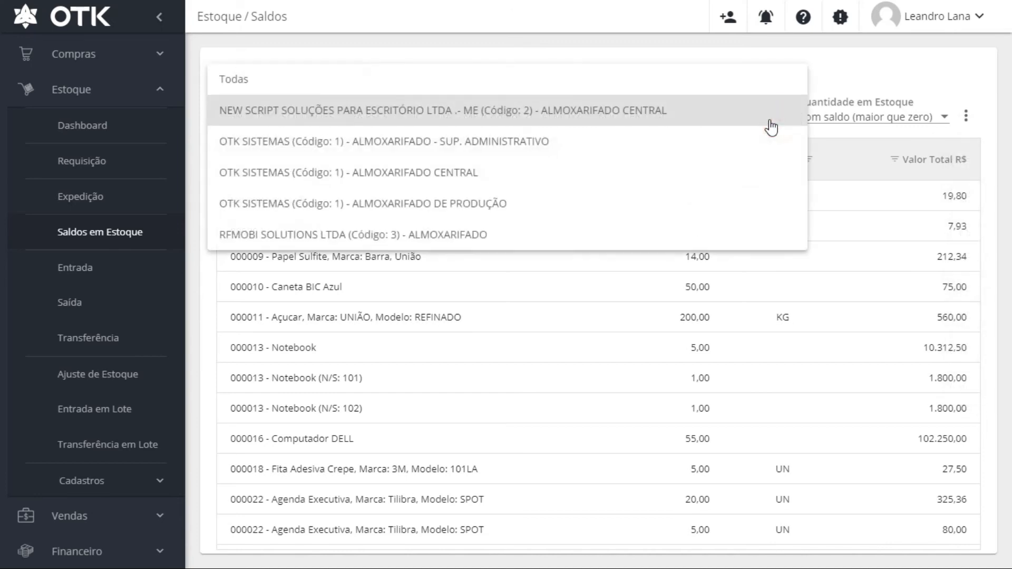
click(445, 176)
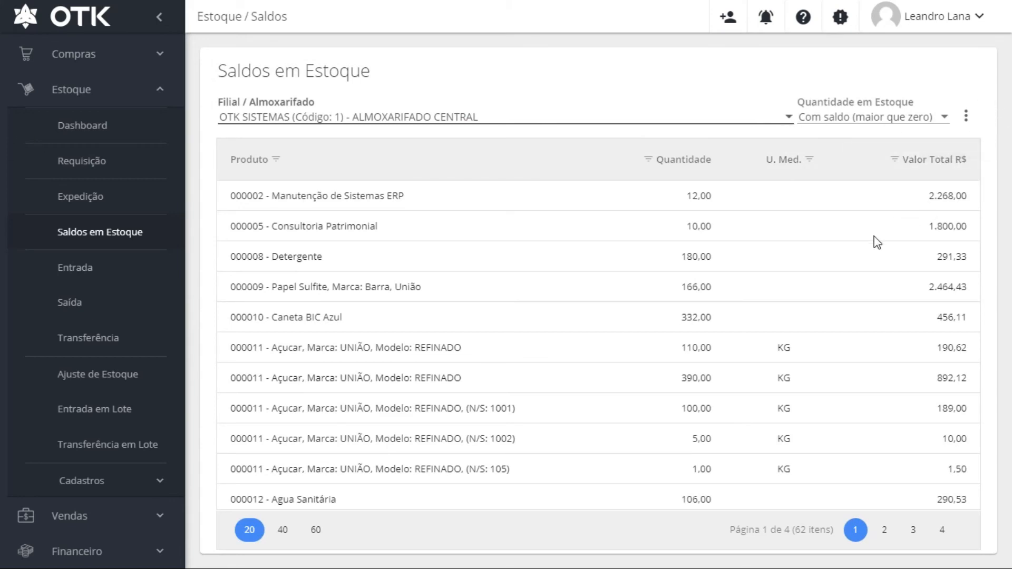
scroll(864, 253, down, 5)
scroll(864, 253, up, 5)
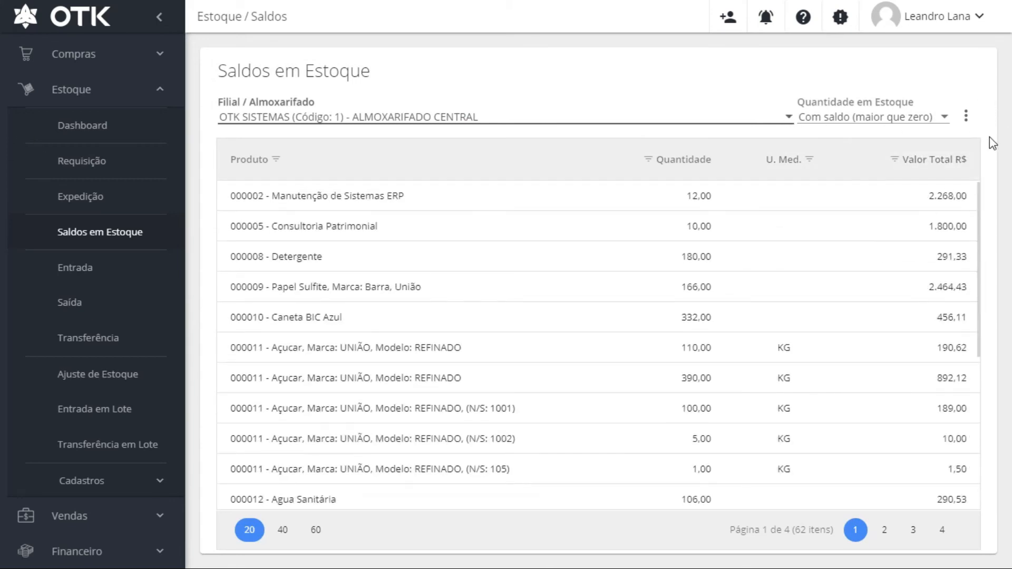
click(966, 117)
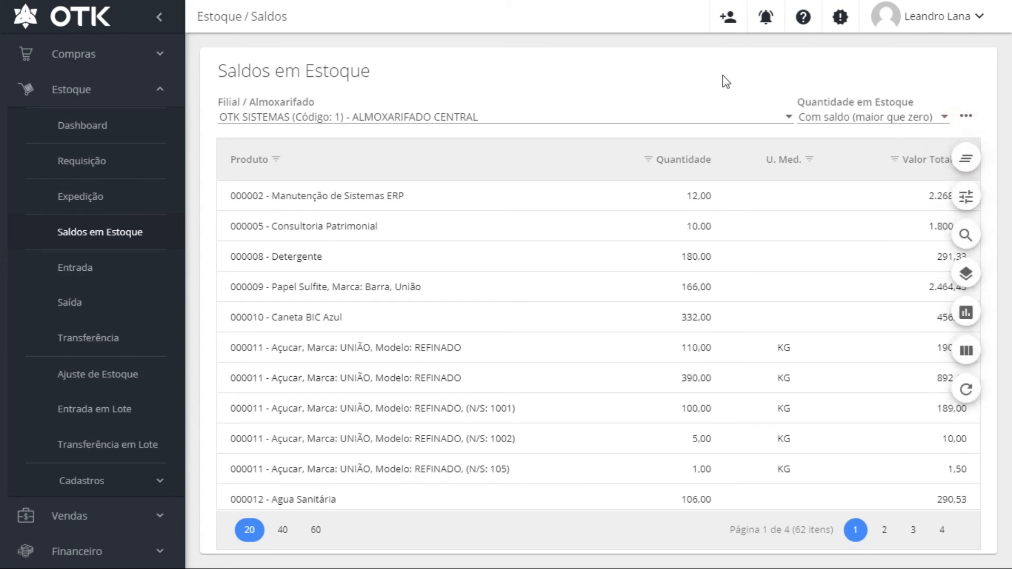
click(599, 38)
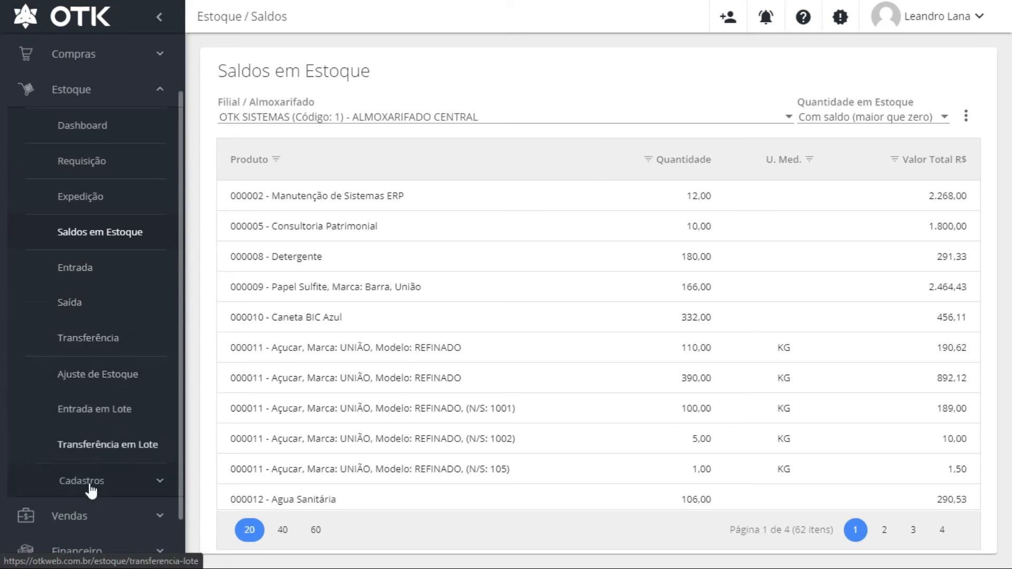
click(73, 271)
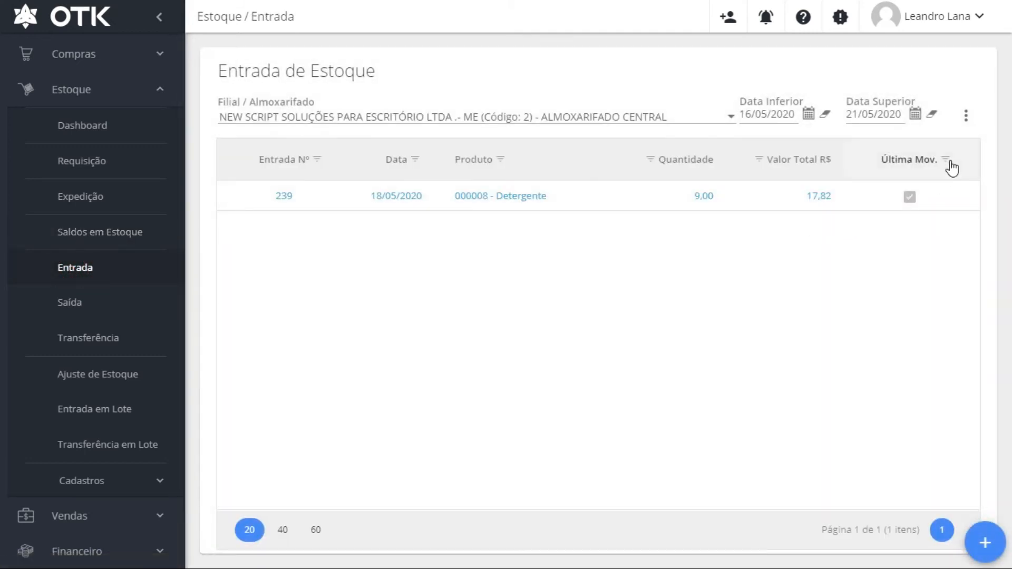
Turn on Exibir filtro so the stock entries table gets a per-column filter row
click(966, 117)
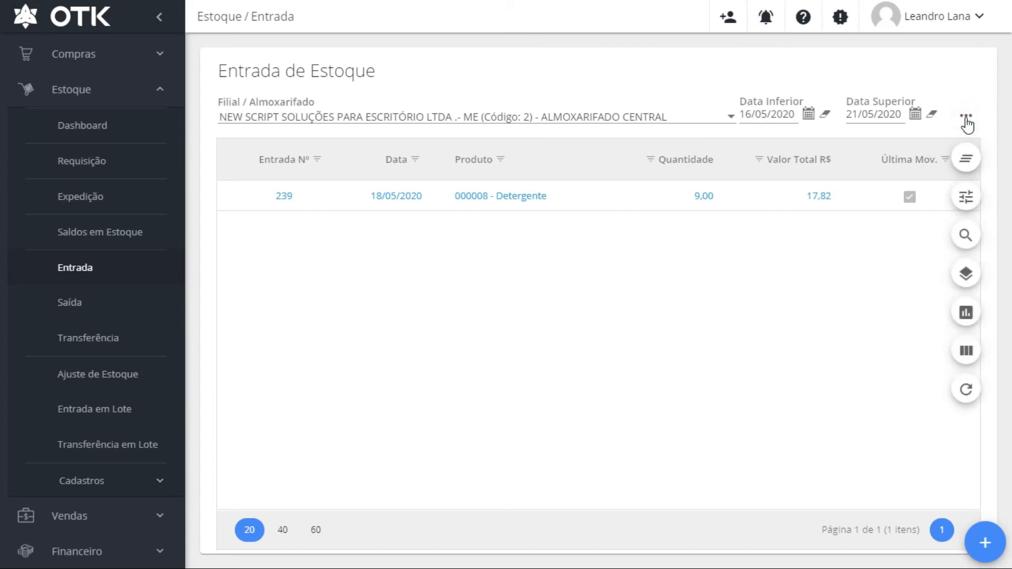
click(967, 199)
click(482, 198)
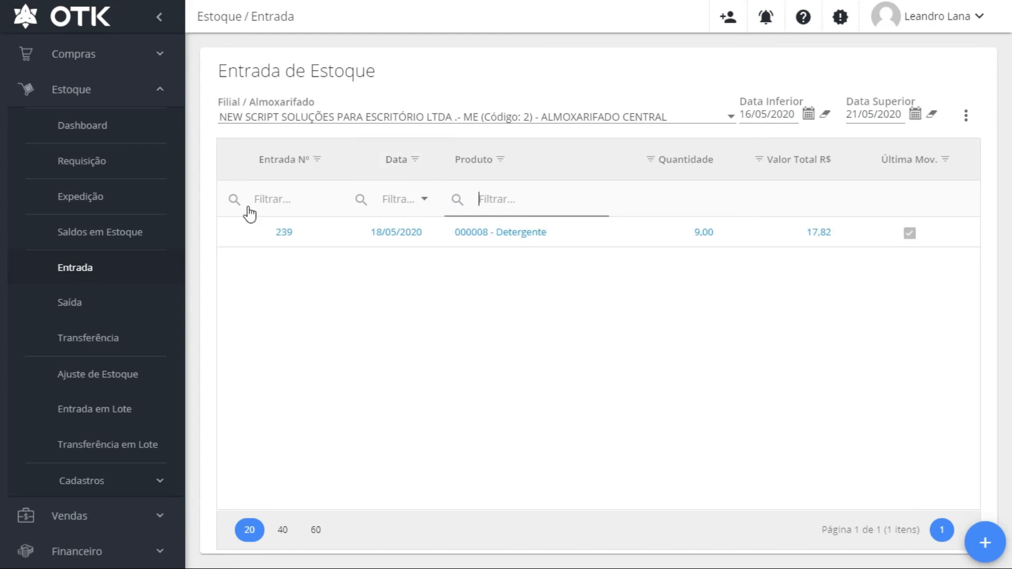
click(966, 115)
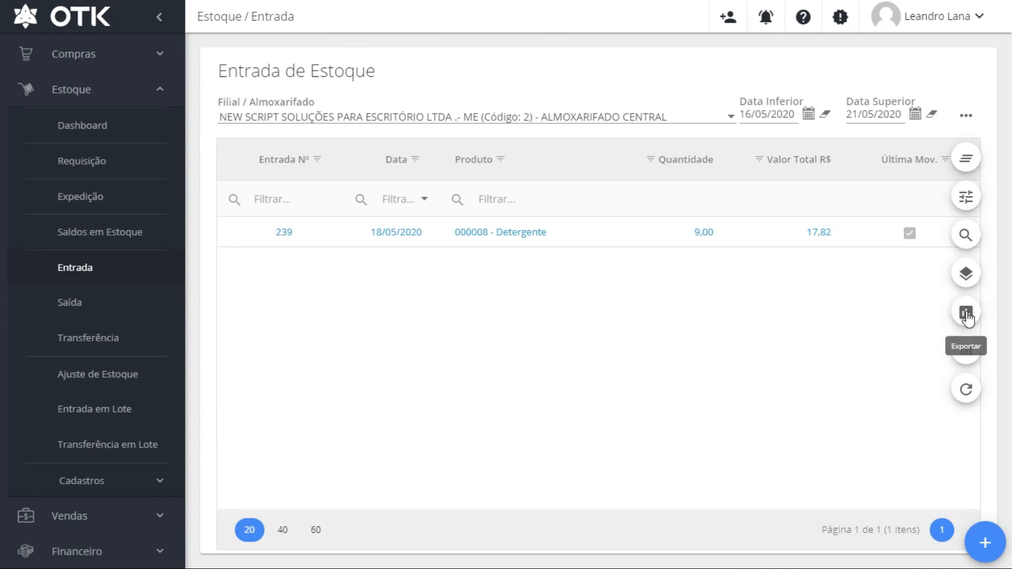
Use Selecionar Colunas to add Filial, Almoxarifado and Seção columns to the entries table
click(966, 353)
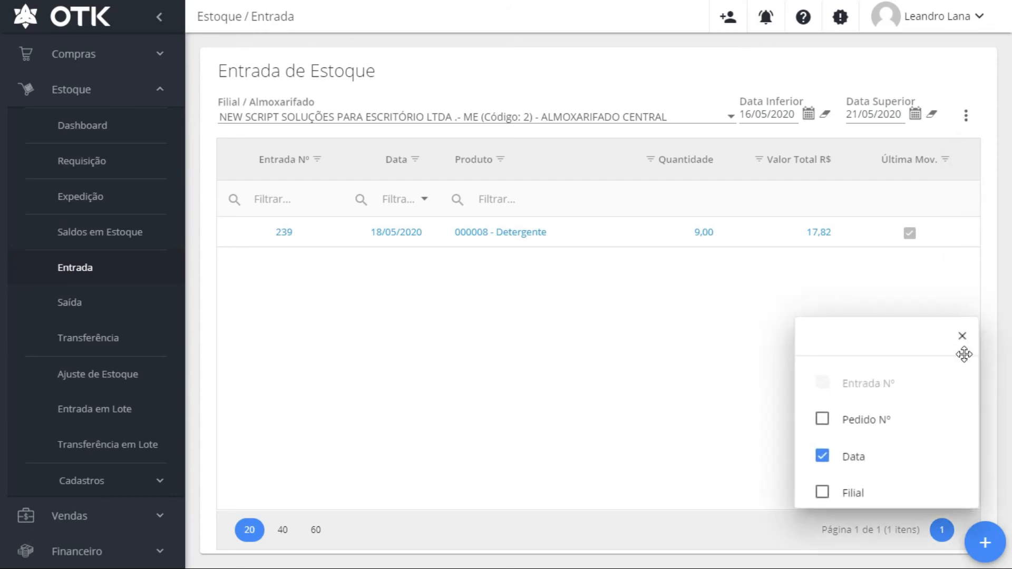
scroll(887, 429, down, 5)
scroll(887, 433, up, 2)
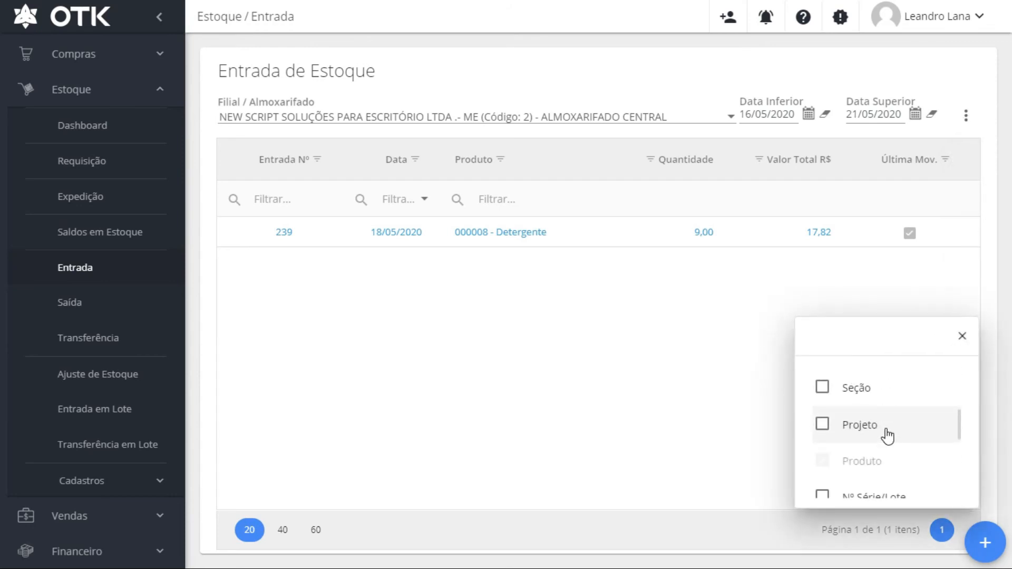
scroll(887, 434, up, 2)
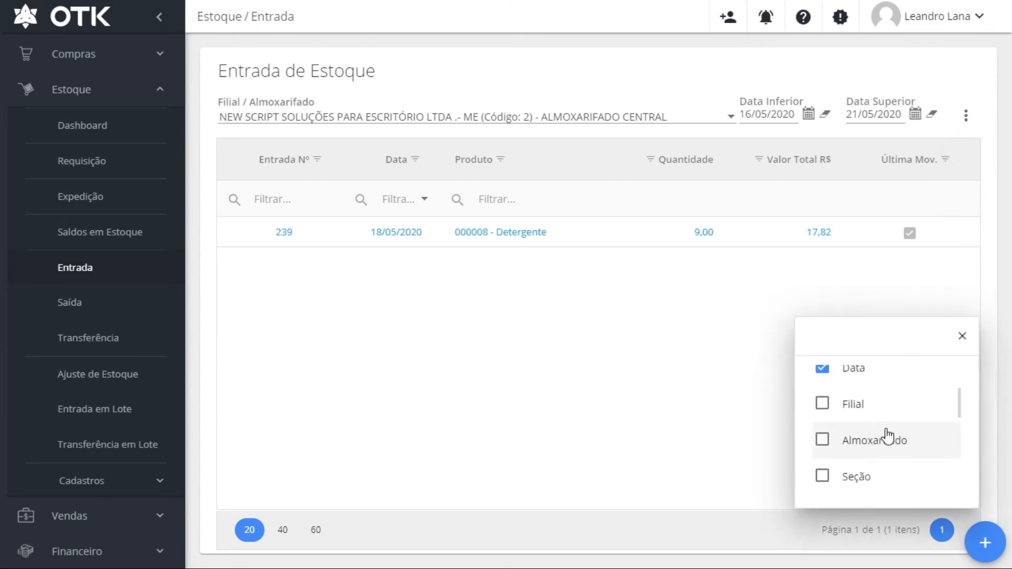
click(823, 406)
click(822, 440)
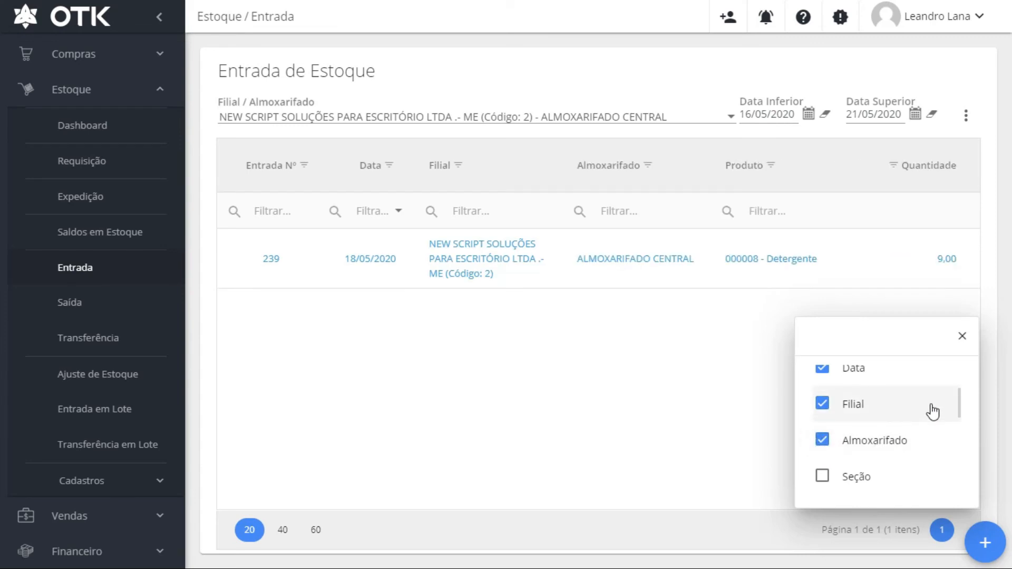
click(821, 475)
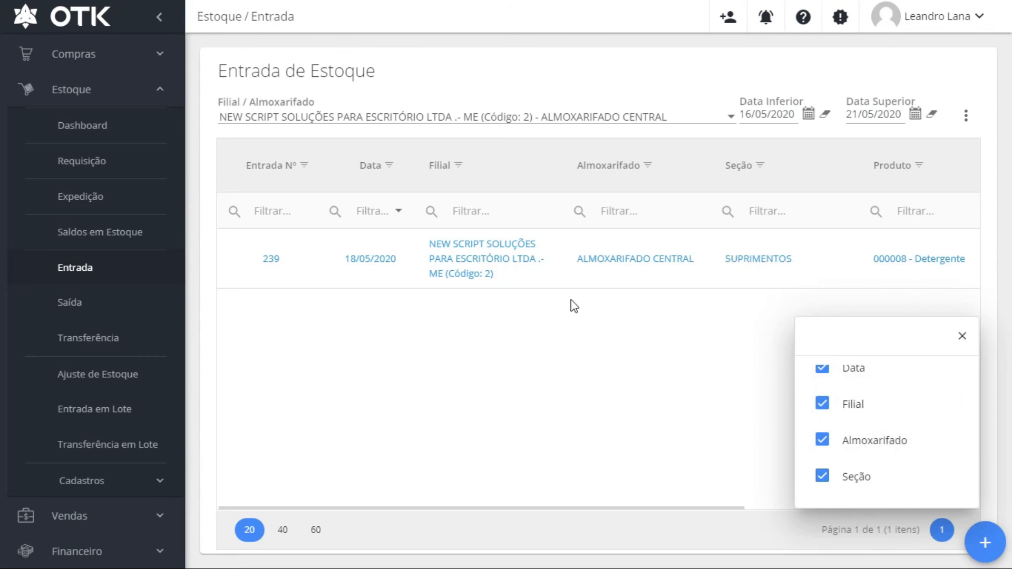
scroll(924, 406, down, 5)
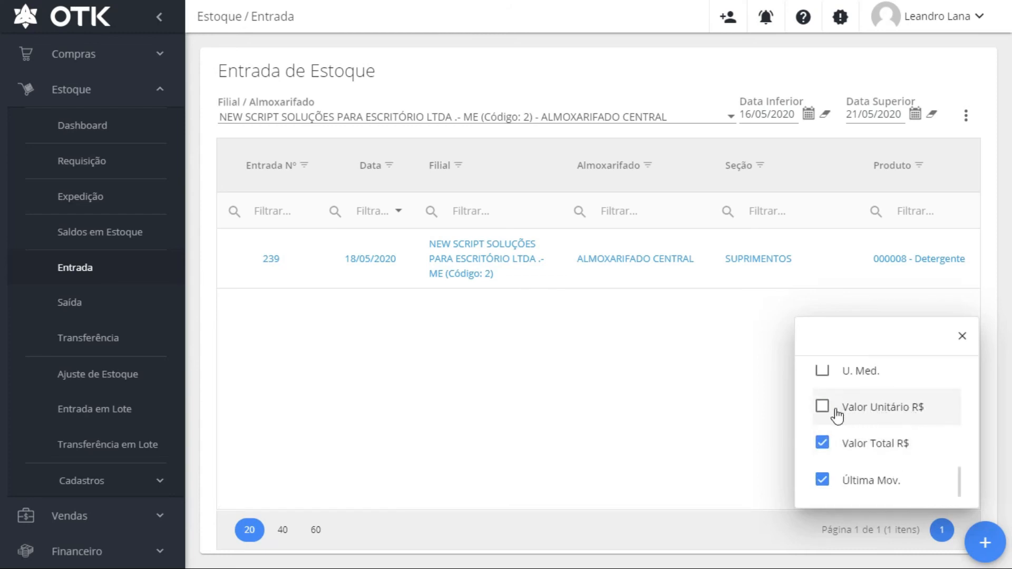
click(962, 336)
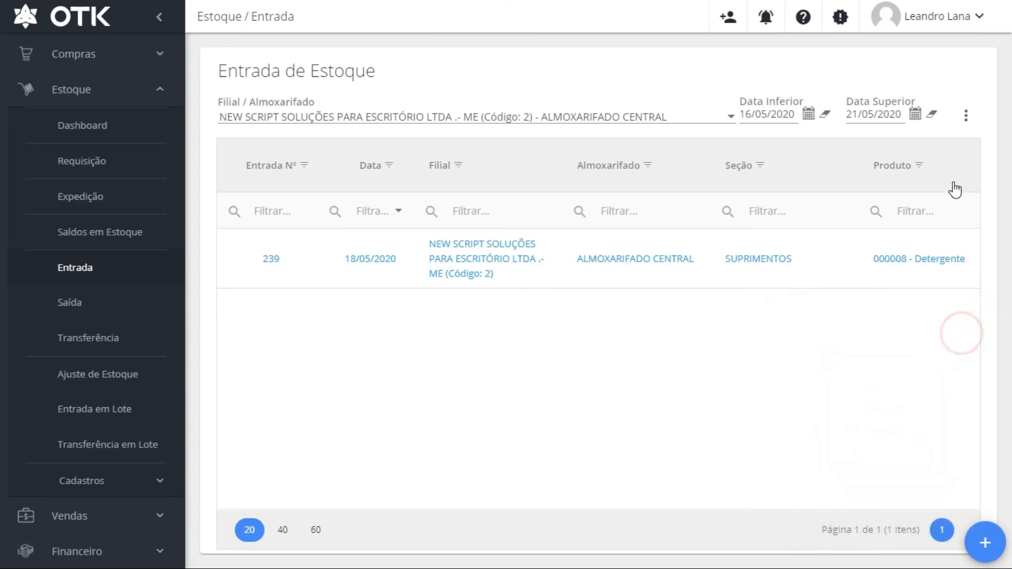
click(966, 116)
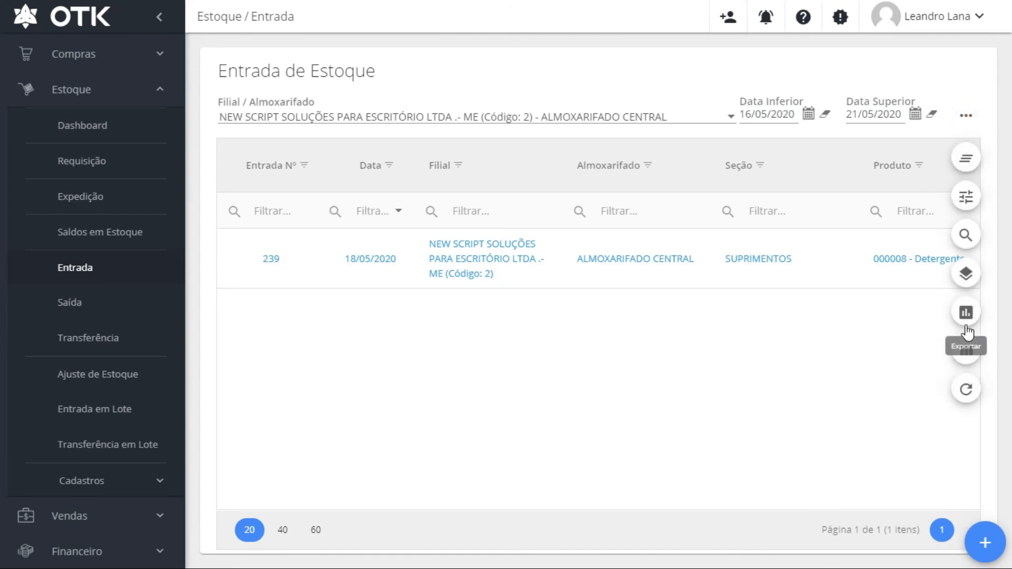
click(692, 412)
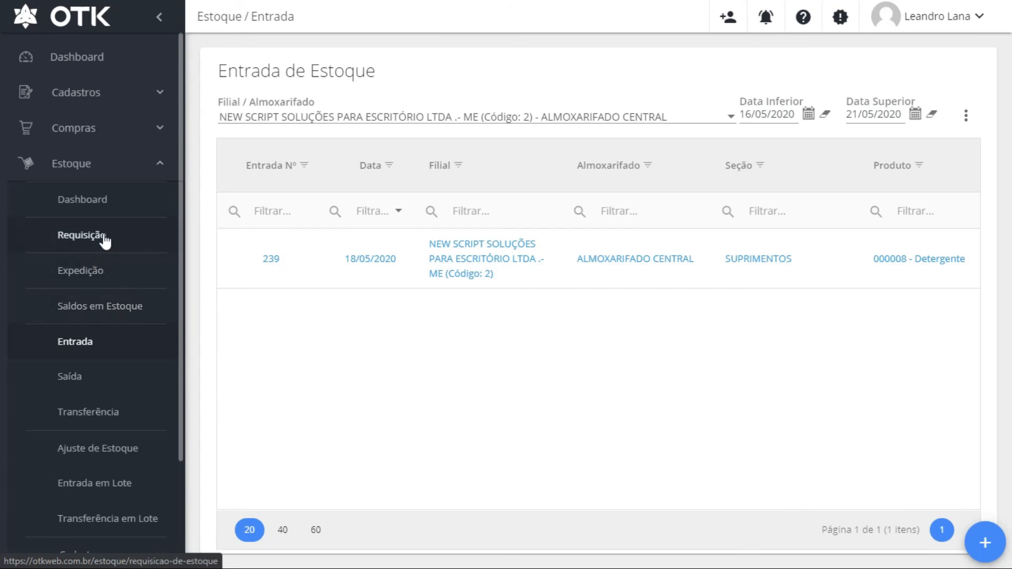
Navigate to Relatórios > Estoque > Requisição to open the stock requisition report form
click(162, 168)
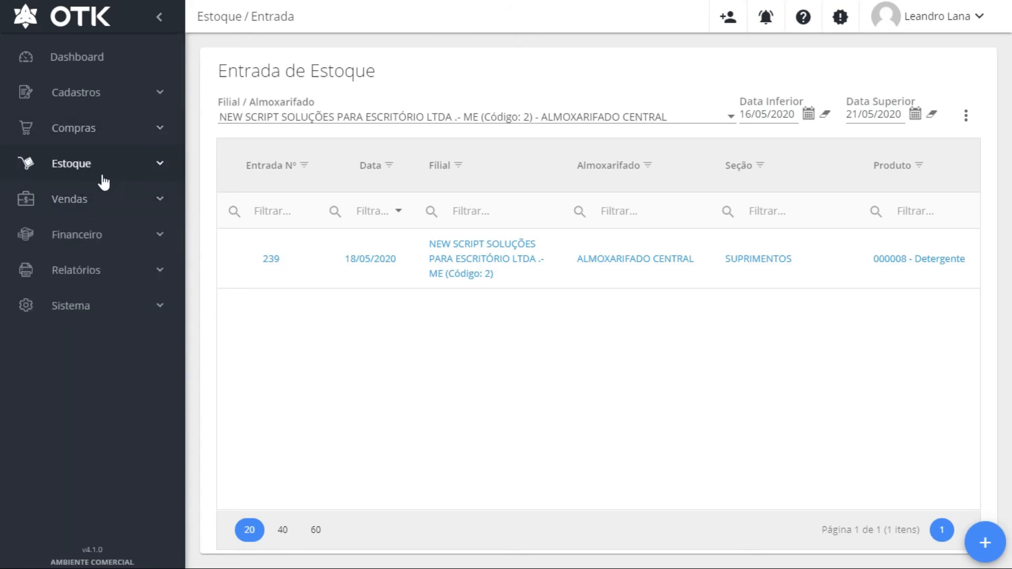
click(137, 272)
click(120, 383)
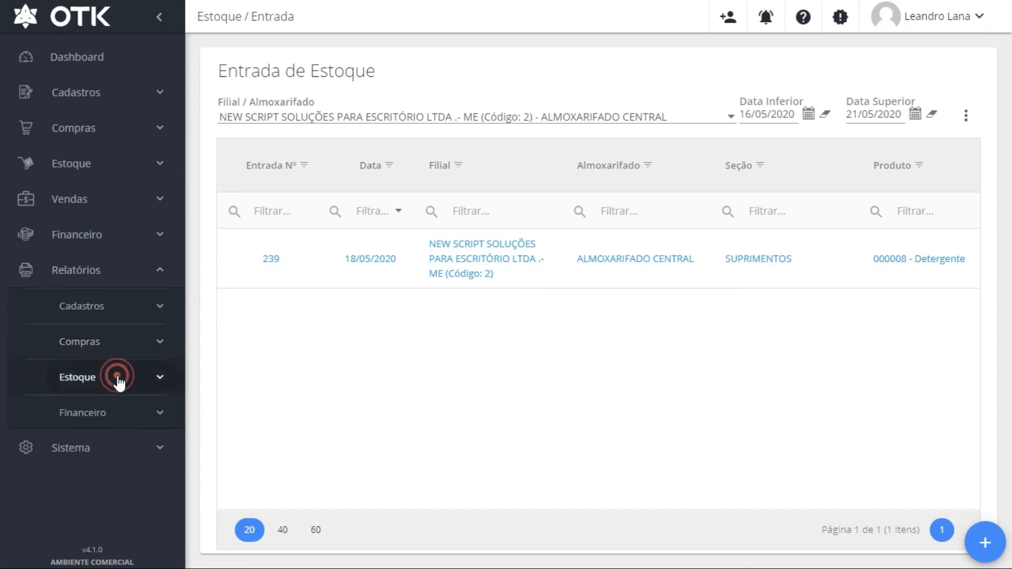
scroll(118, 384, down, 3)
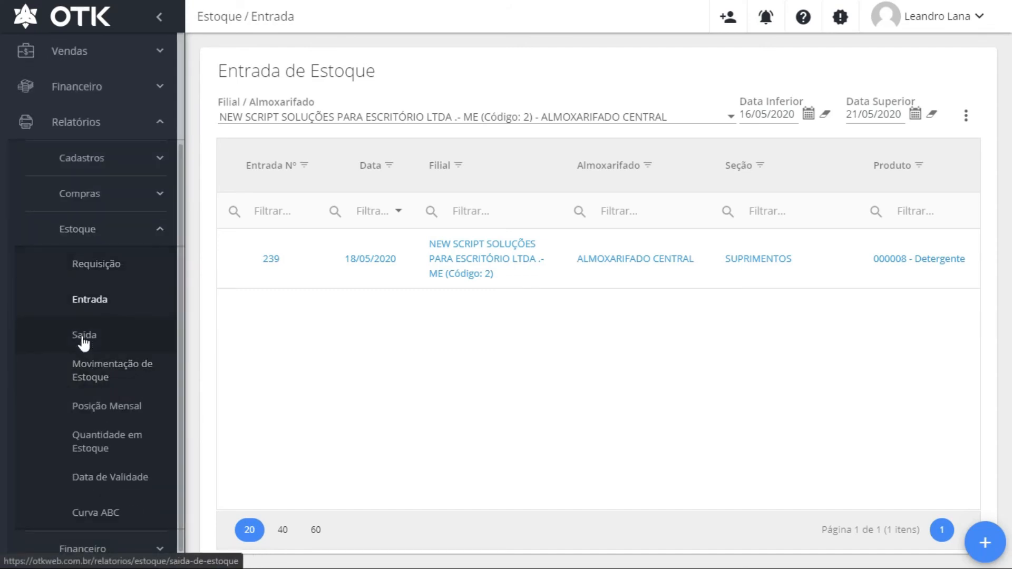
click(96, 273)
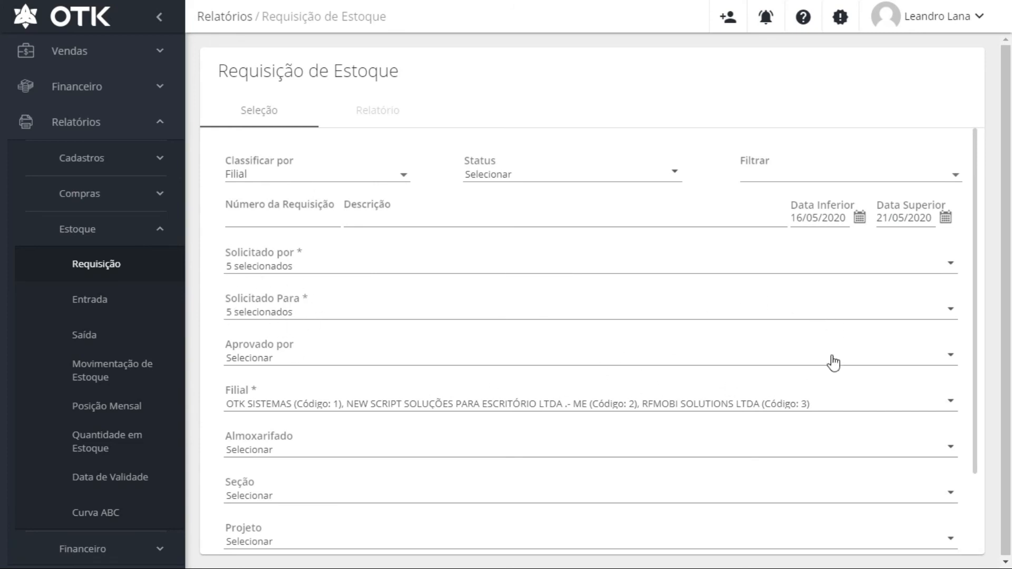
Set the requisition report's Classificar por to Filial
click(950, 355)
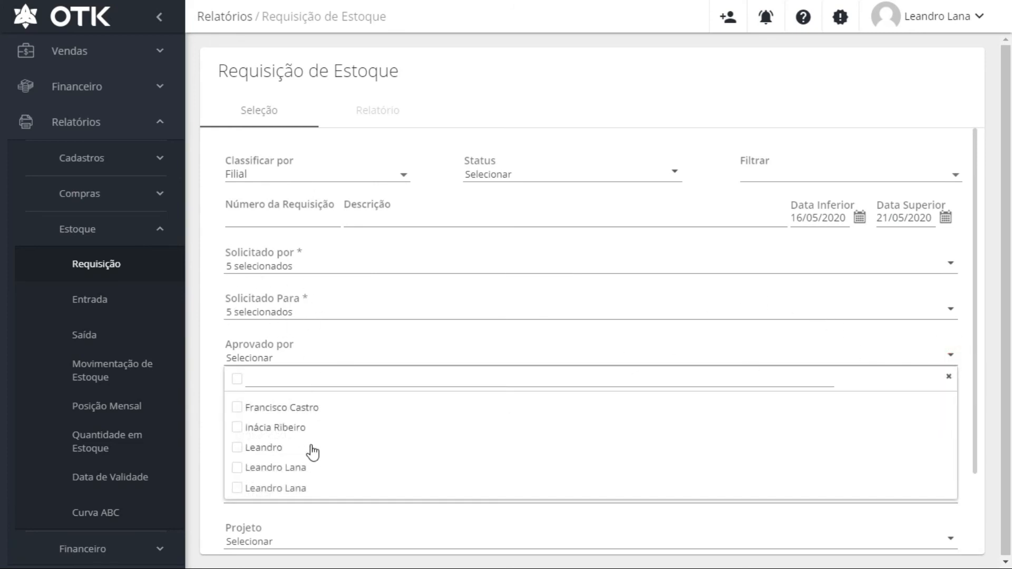
click(328, 313)
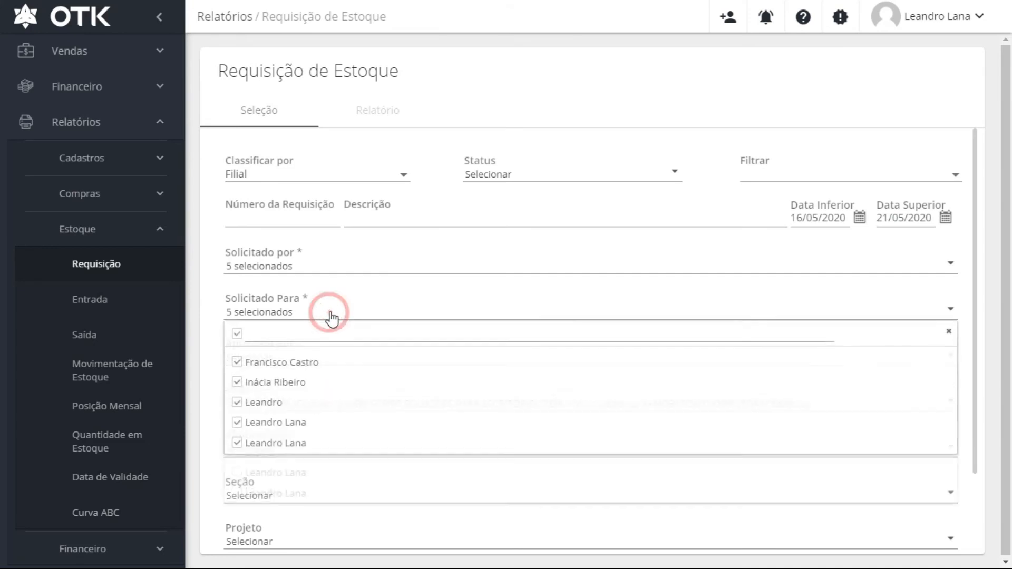
click(377, 173)
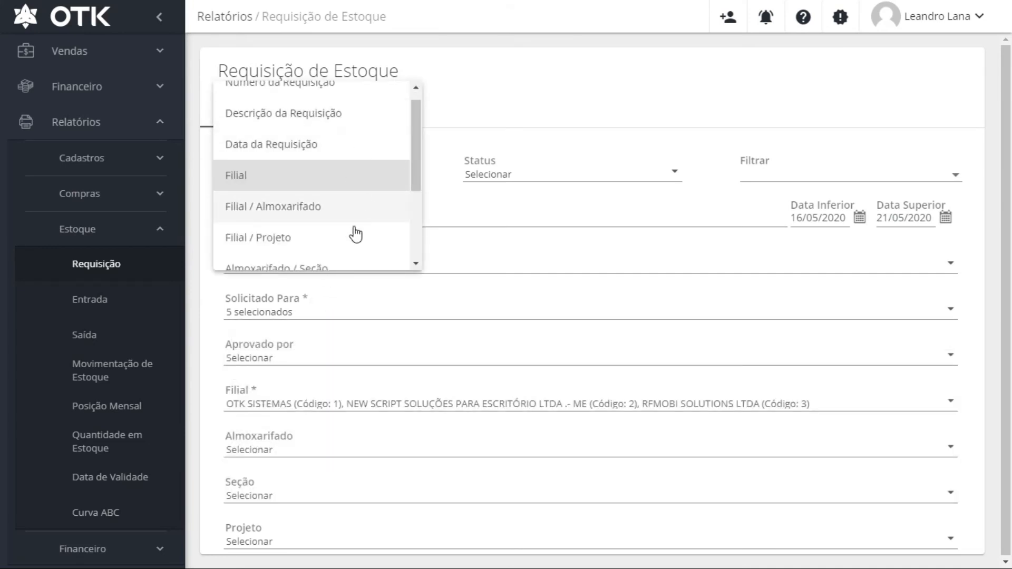
scroll(345, 252, down, 3)
scroll(345, 252, up, 3)
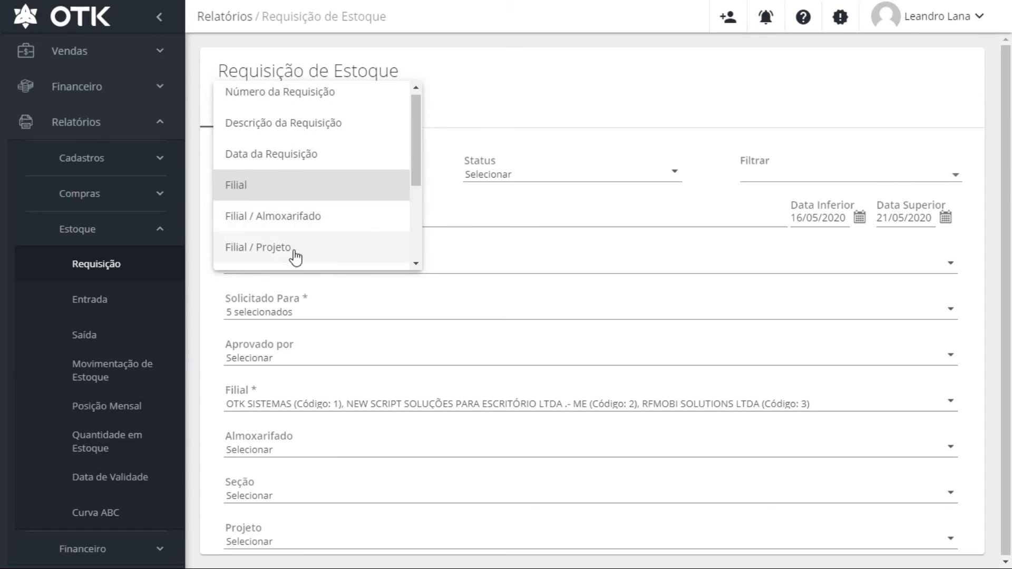
scroll(294, 258, down, 2)
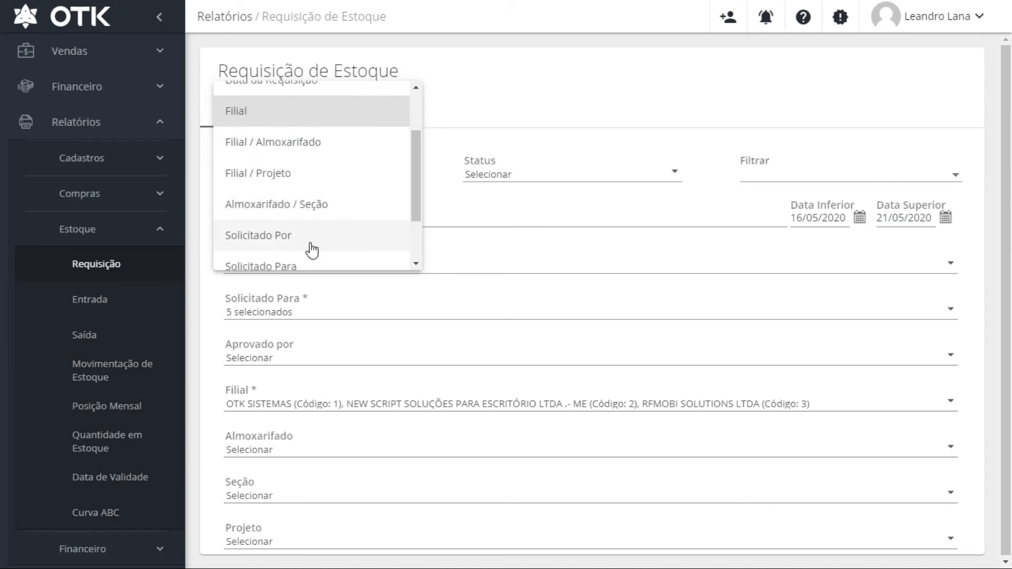
scroll(295, 234, down, 2)
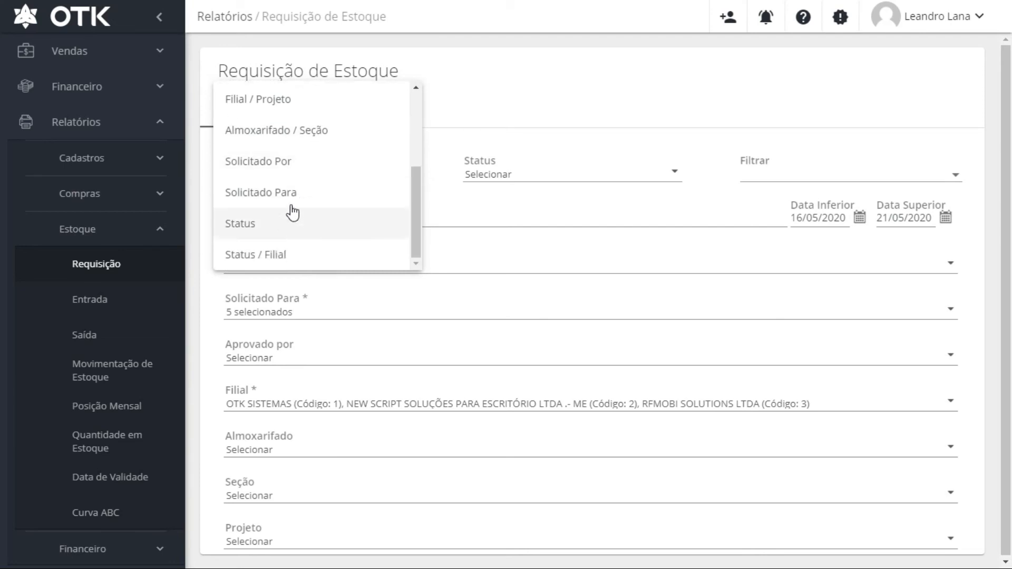
scroll(305, 211, up, 5)
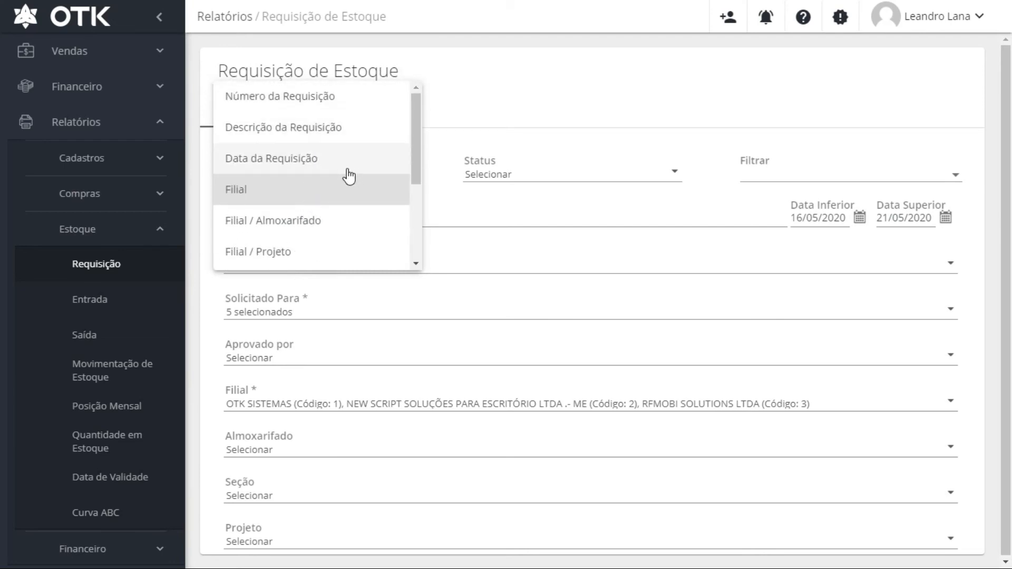
click(291, 164)
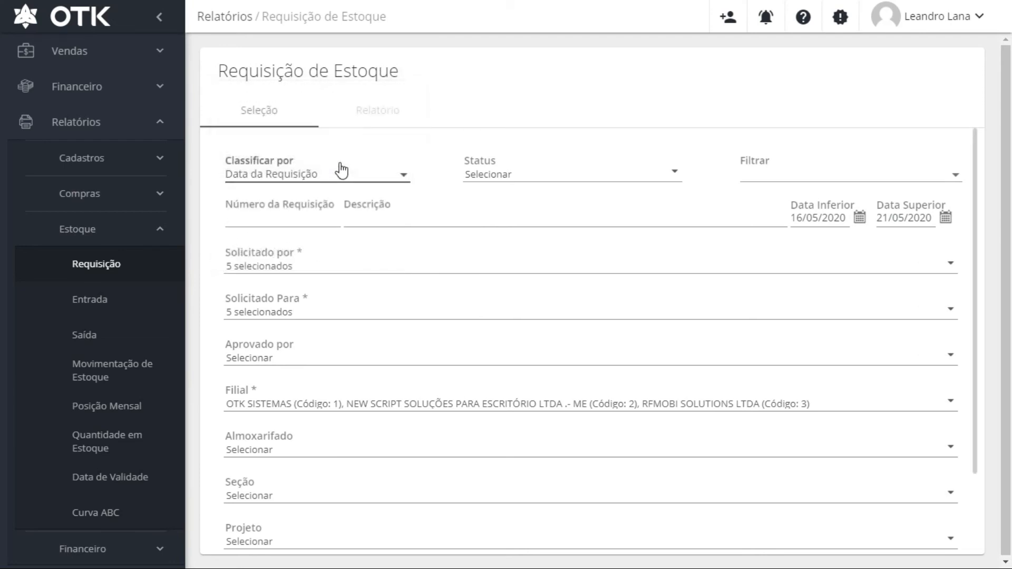
click(352, 183)
click(289, 201)
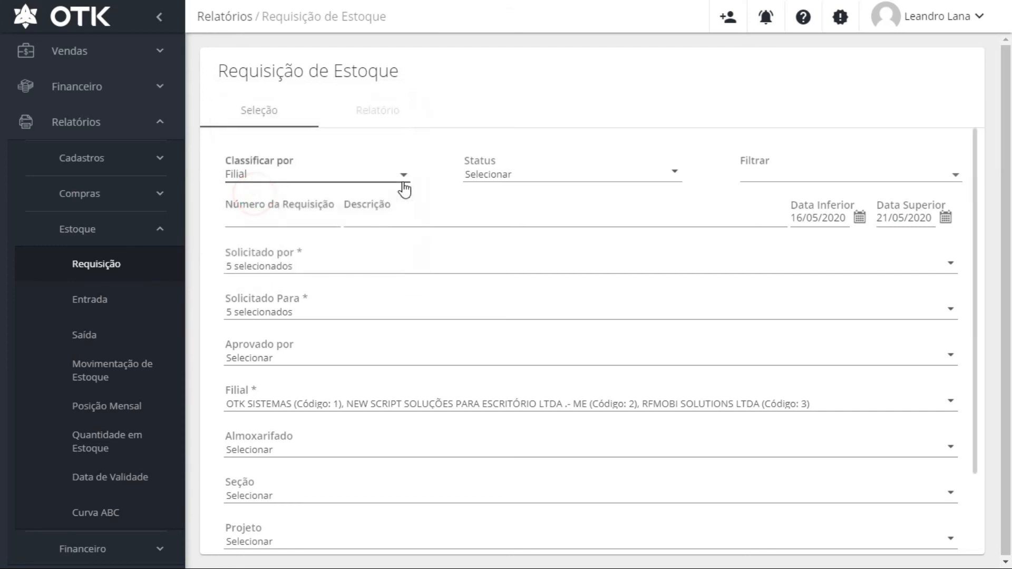
Restrict the report to Finalizada requisitions and generate it
click(637, 171)
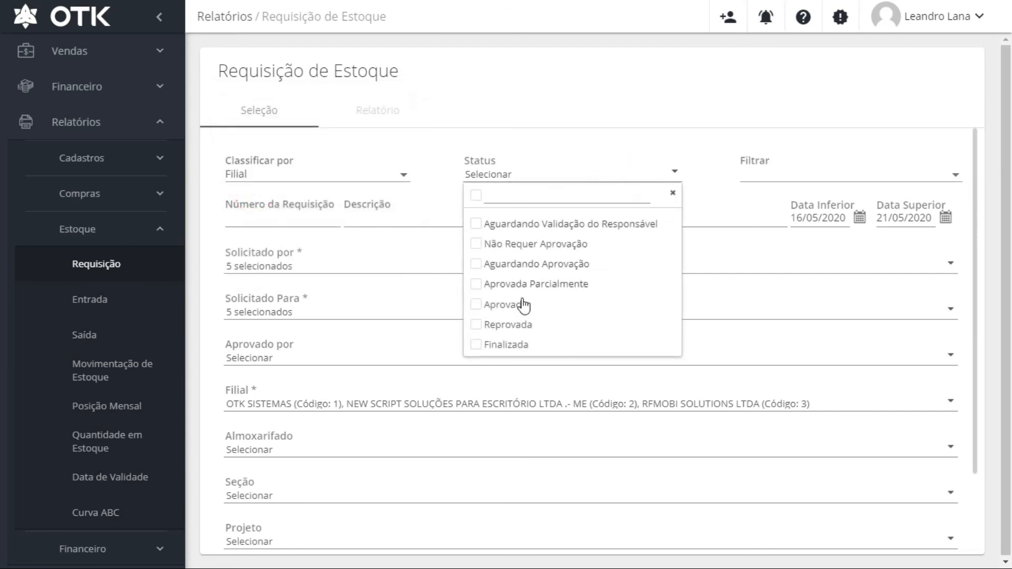
click(477, 345)
click(934, 174)
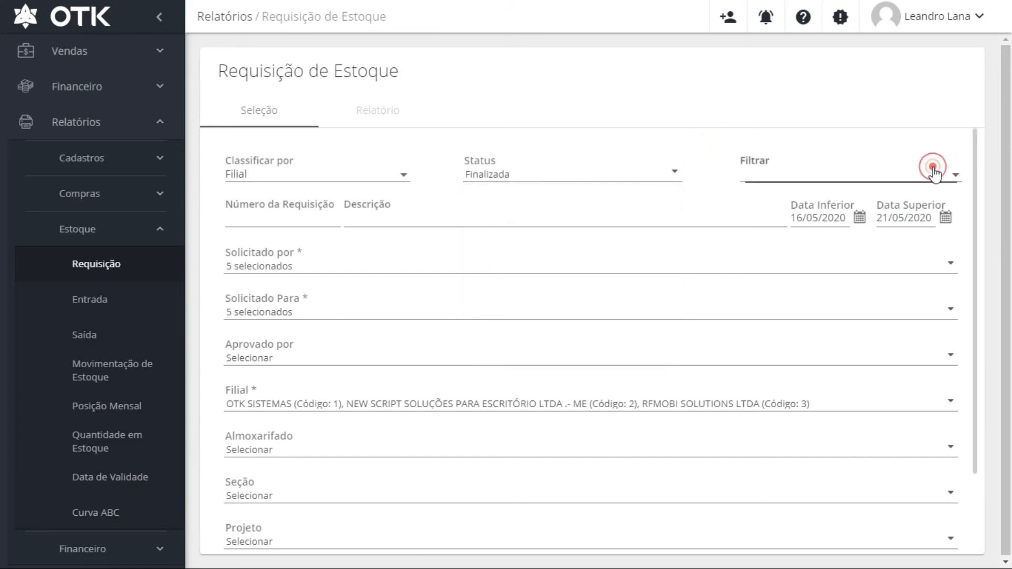
click(709, 132)
scroll(484, 214, down, 2)
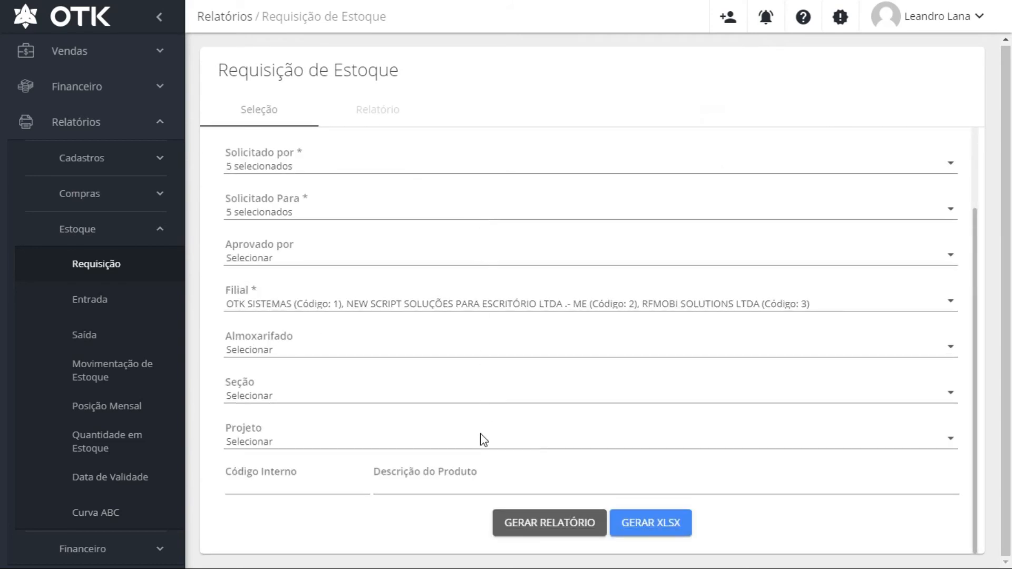
click(545, 530)
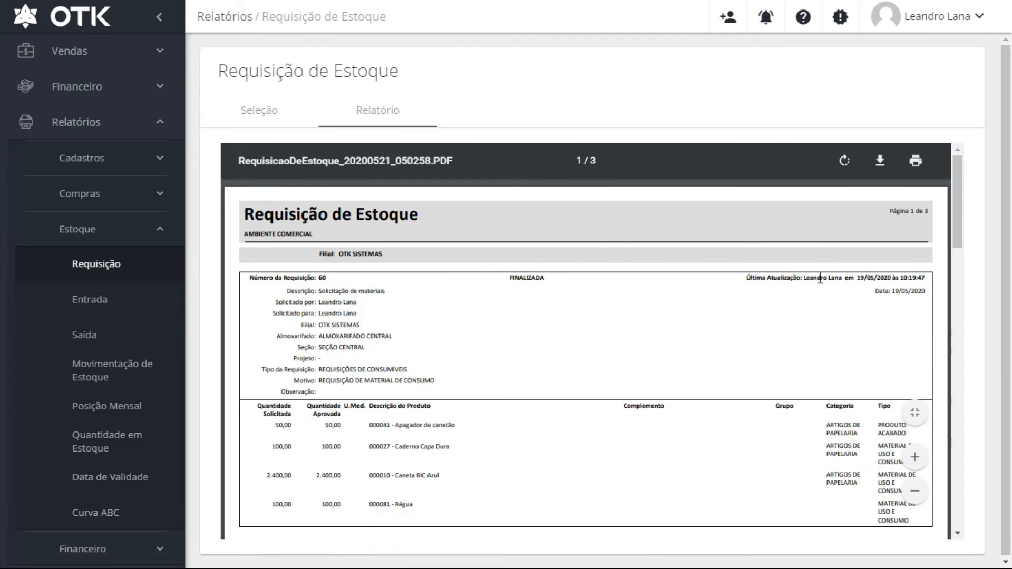
Scroll through the 3-page requisition PDF, highlighting FINALIZADA, then open the Entrada stock entry report
scroll(785, 359, down, 2)
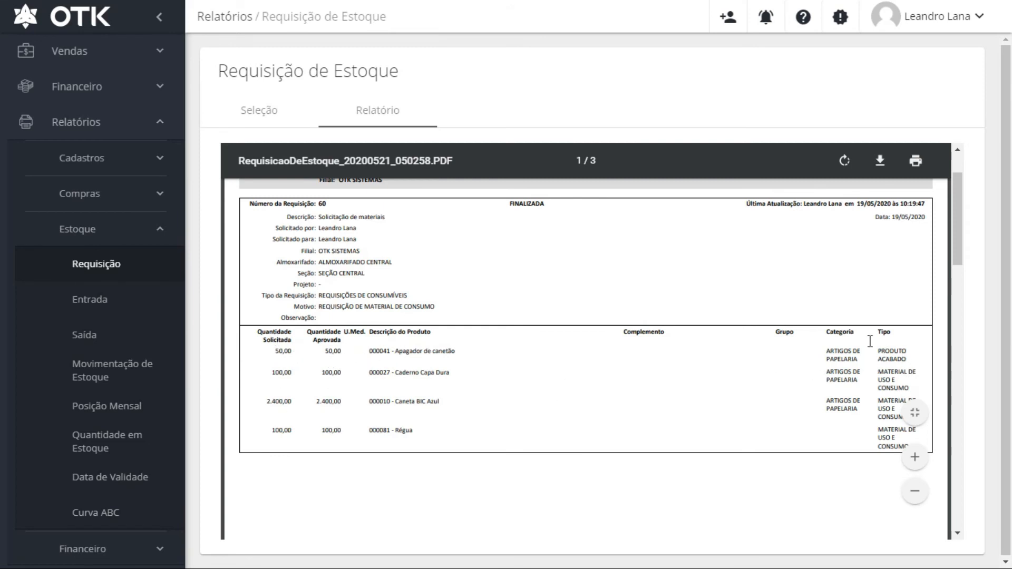
scroll(867, 337, up, 2)
drag(508, 271, 562, 276)
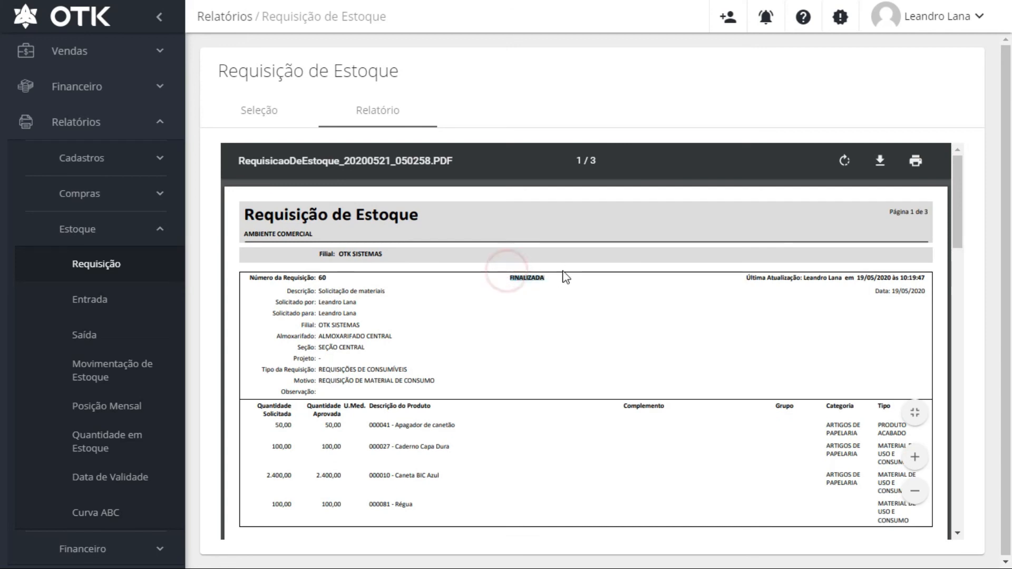
scroll(904, 237, down, 3)
click(903, 230)
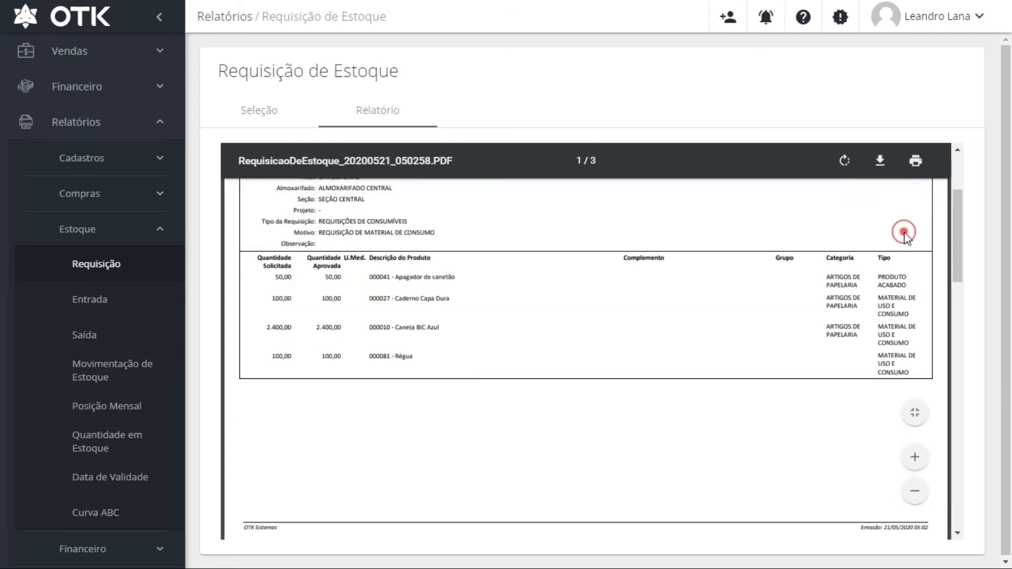
scroll(870, 409, up, 3)
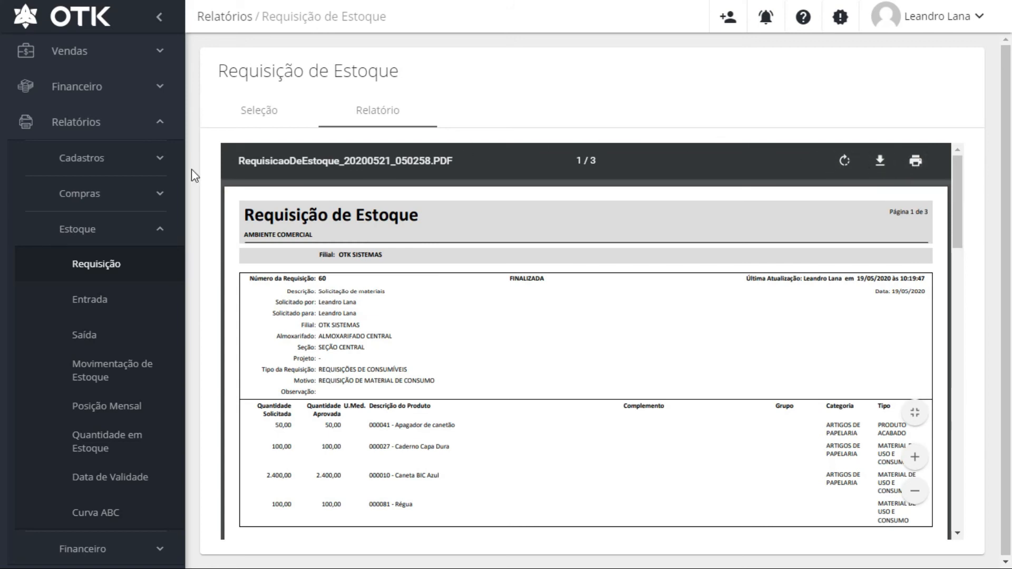
click(92, 299)
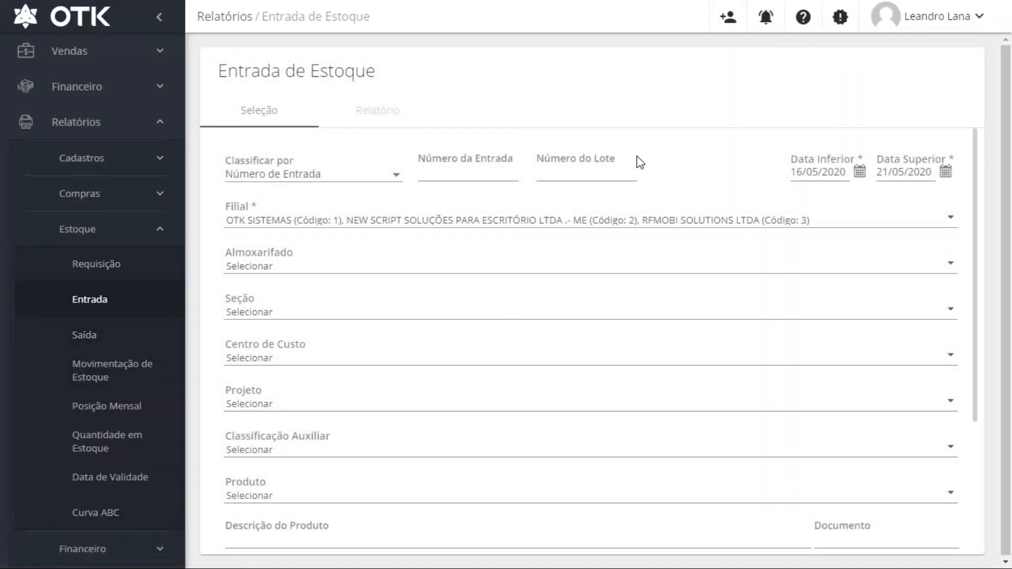
Keep Número de Entrada sorting and generate the Entrada de Estoque report PDF
click(385, 178)
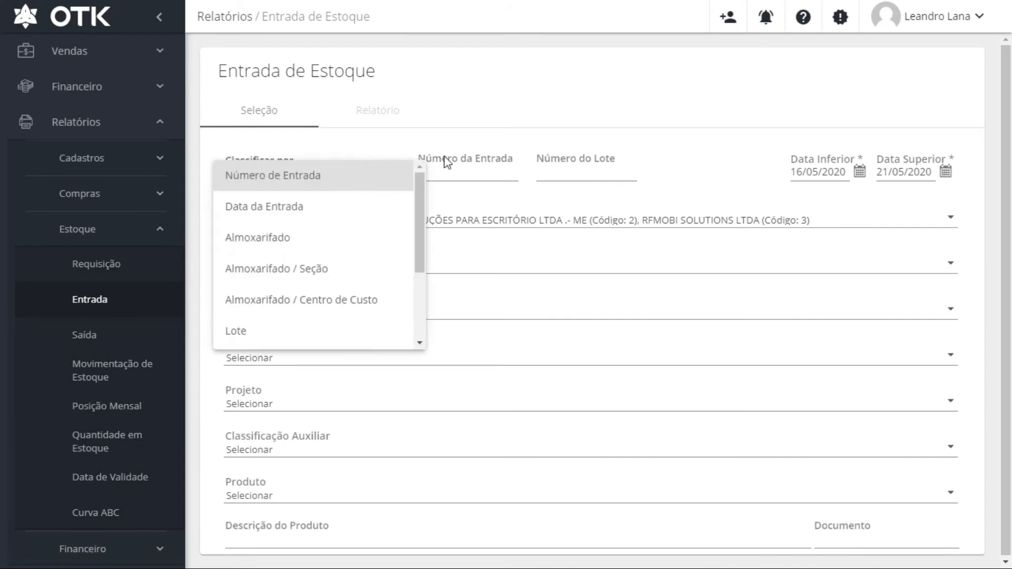
click(550, 110)
scroll(447, 371, down, 4)
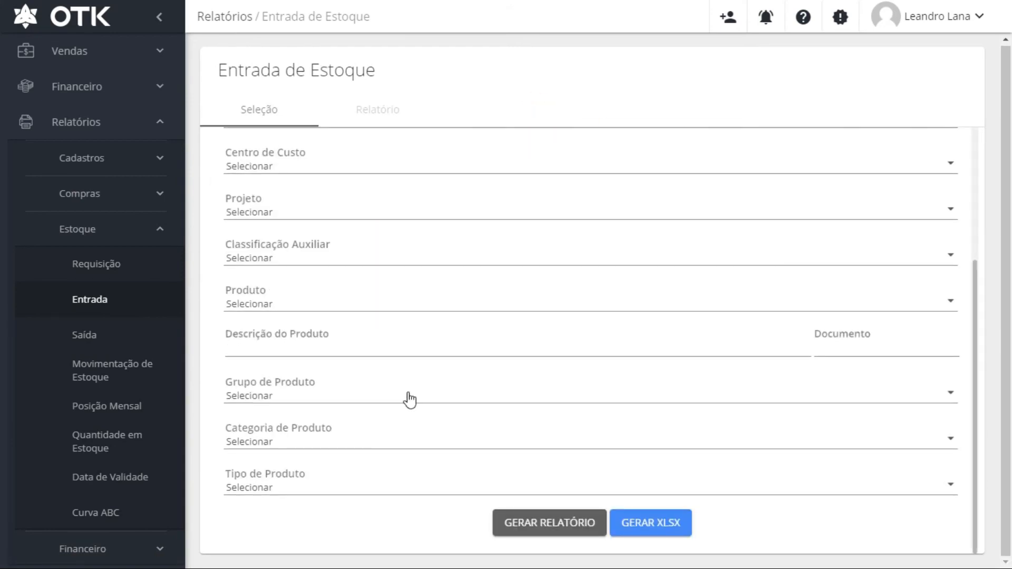
click(551, 523)
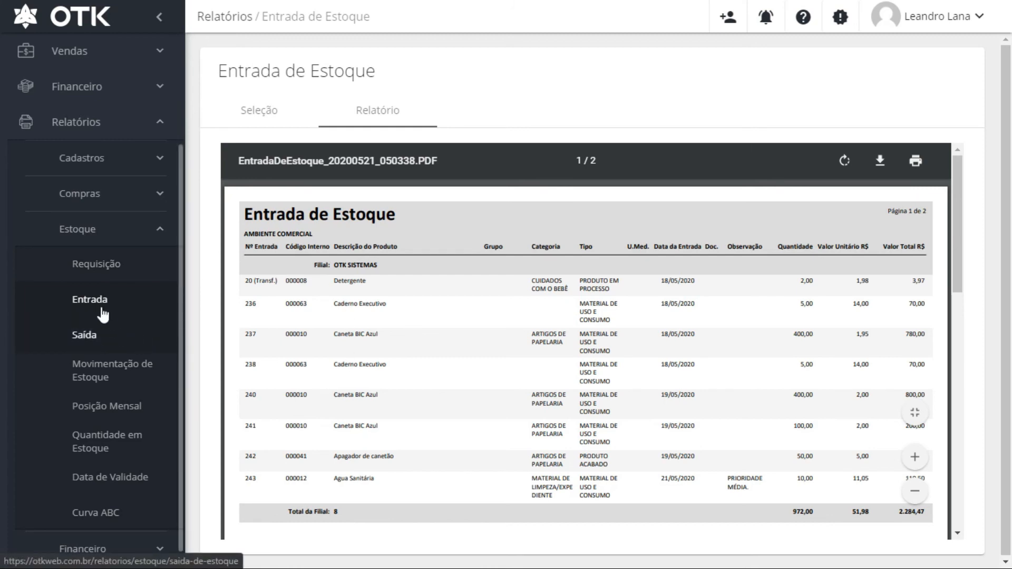
Generate the Posição Mensal stock report for 5/2020 using the Por Descrição do Produto model
click(105, 412)
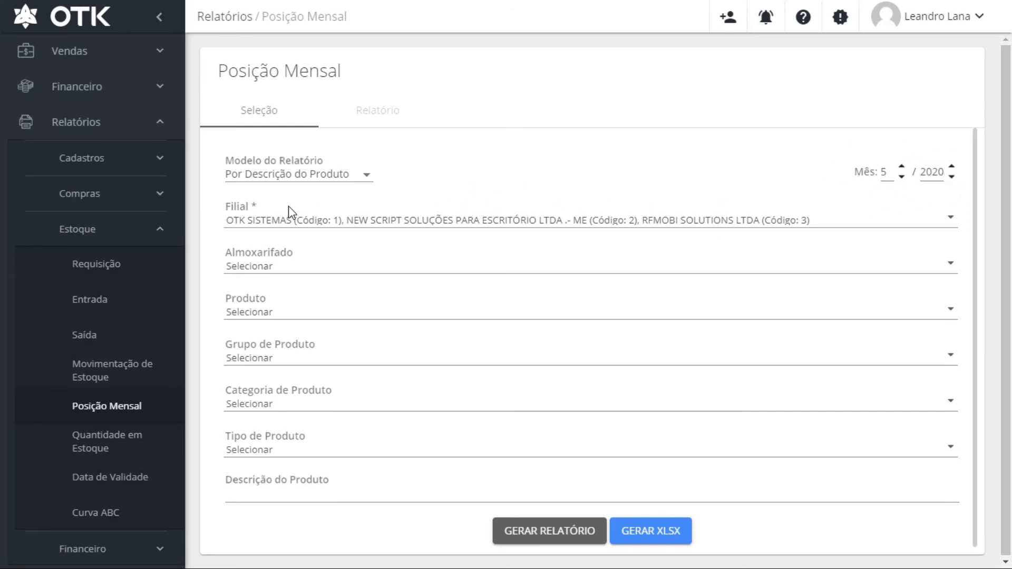
click(363, 176)
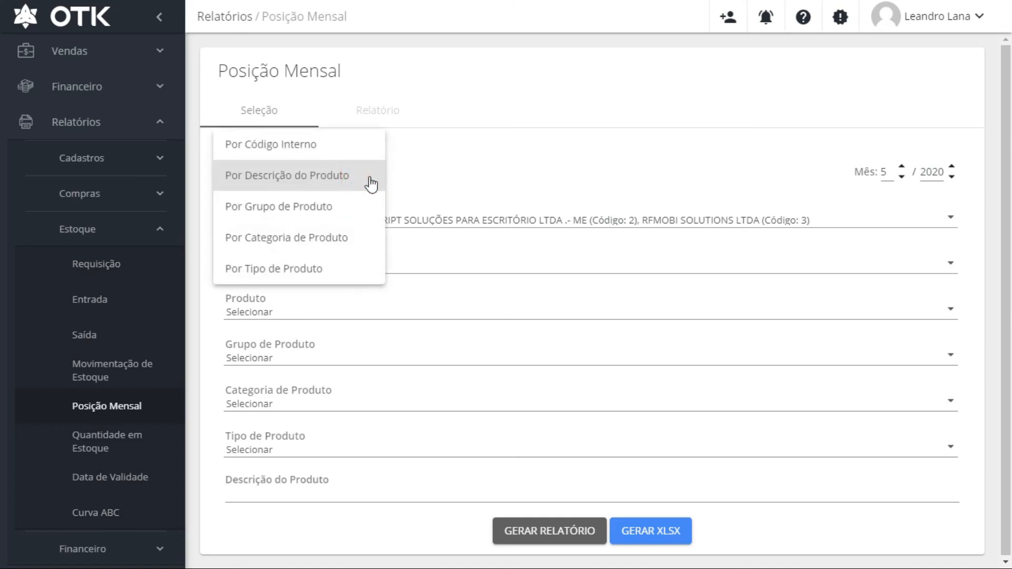
click(464, 158)
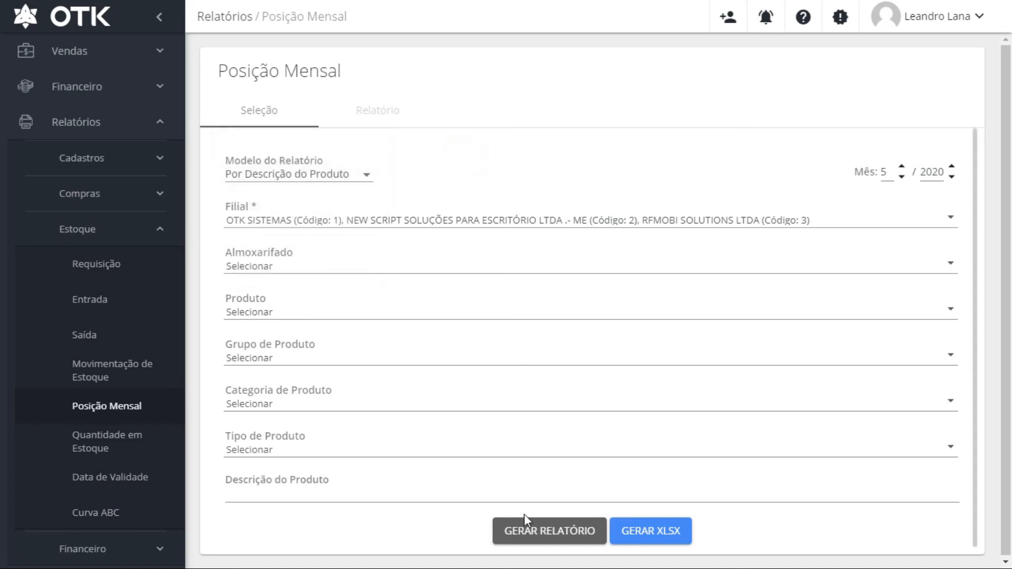
click(545, 532)
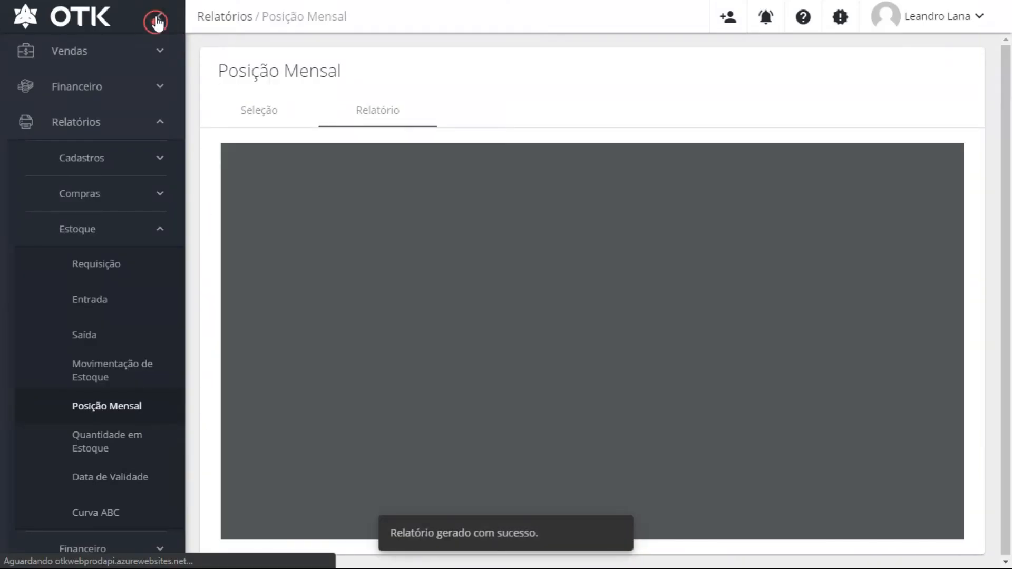
Collapse the side navigation and check the branch line in the report header
click(158, 19)
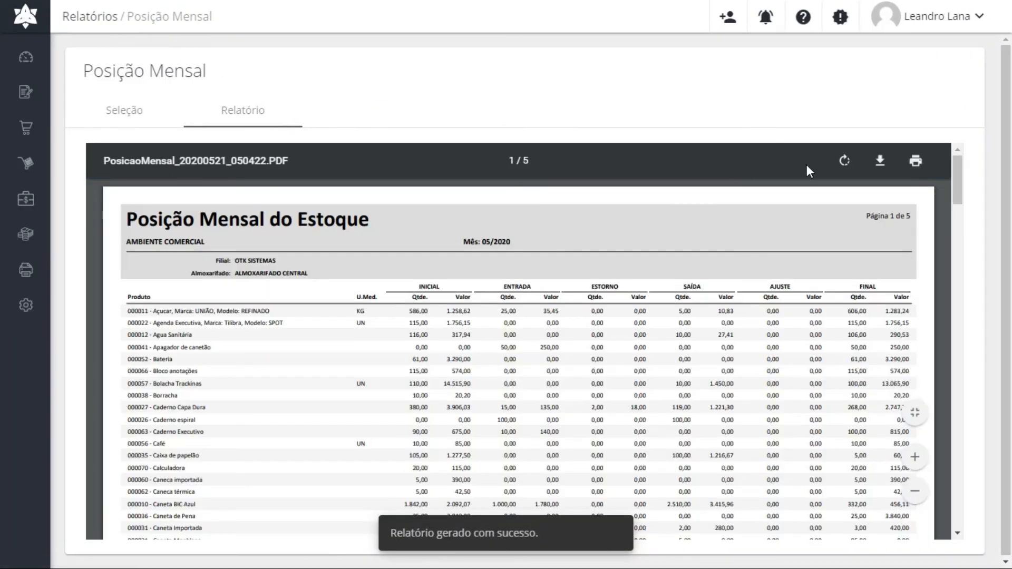
scroll(847, 338, down, 3)
scroll(847, 338, up, 1)
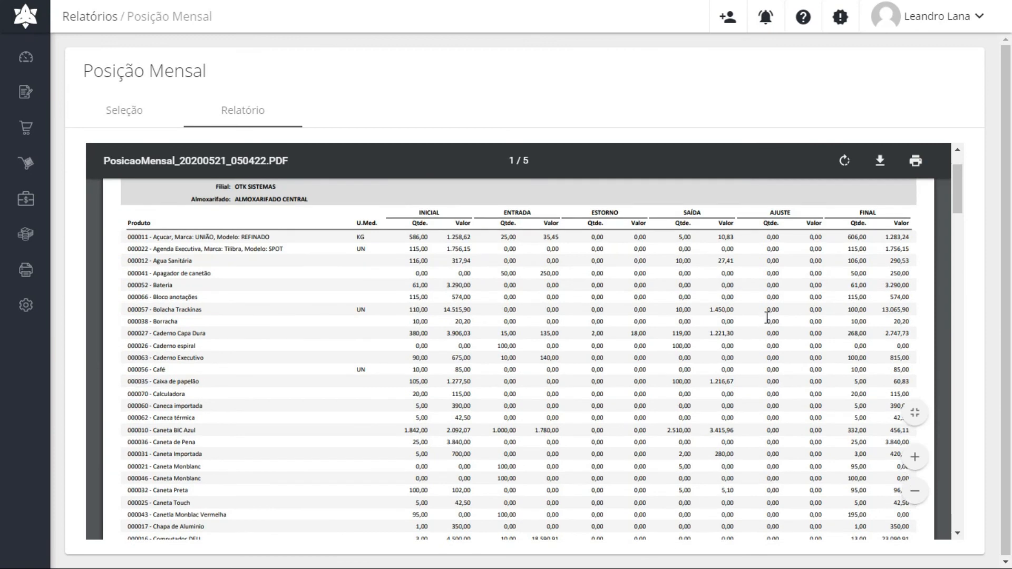
scroll(418, 212, up, 1)
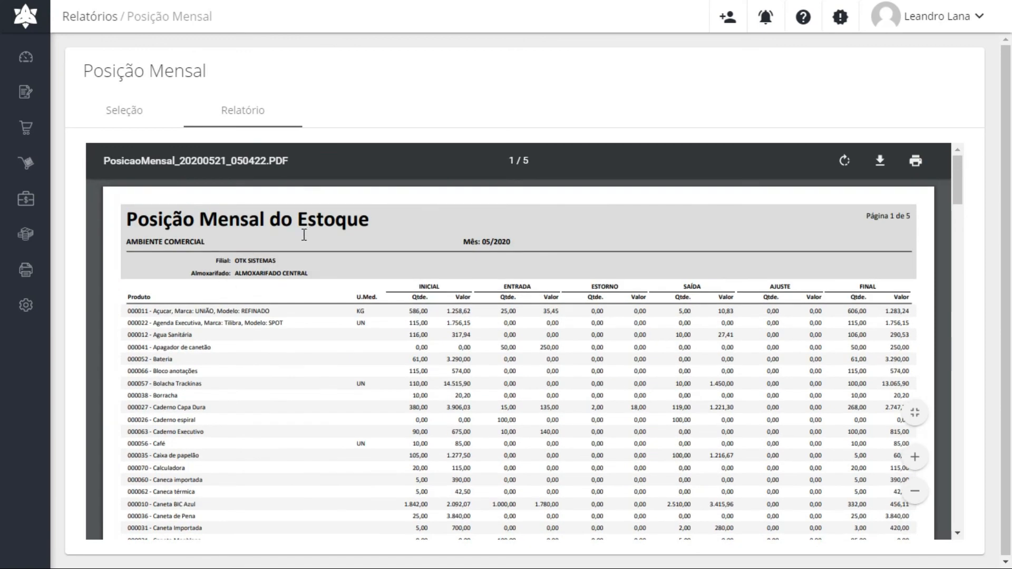
drag(220, 265, 314, 276)
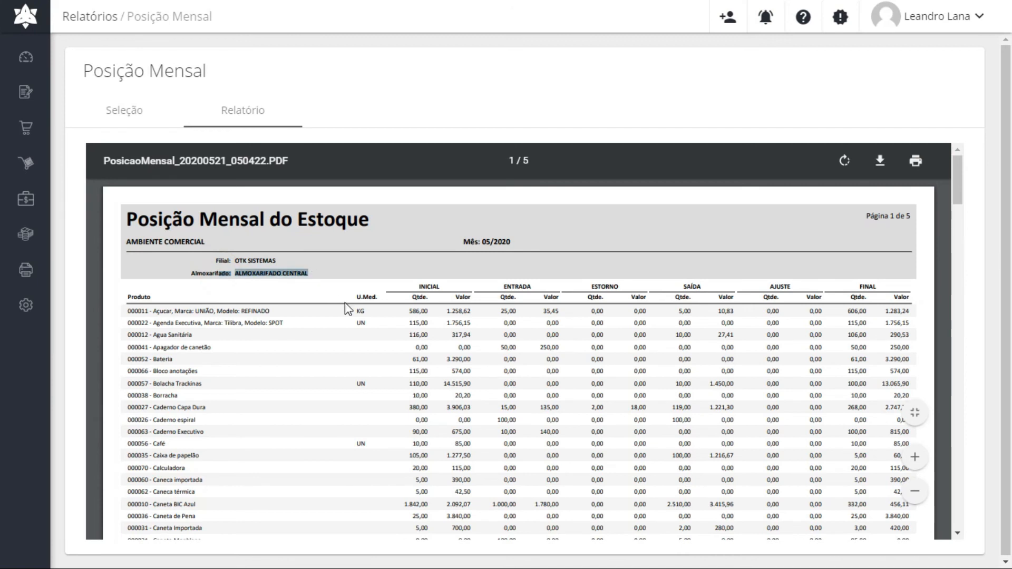
scroll(345, 308, down, 1)
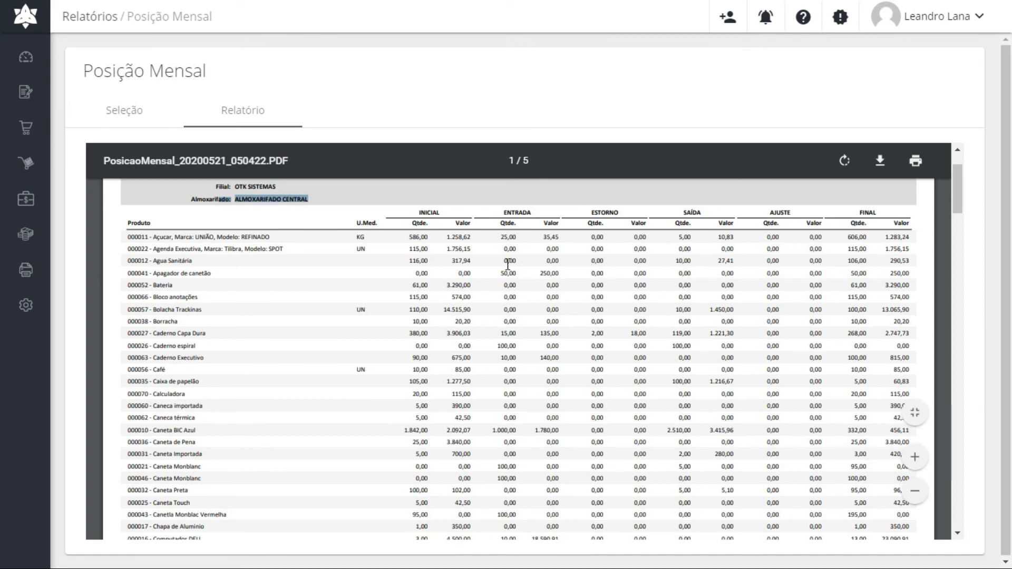
Review the first product's row: opening 586,00, incoming 25,00, outgoing 5,00, final 606,00
drag(148, 236, 245, 241)
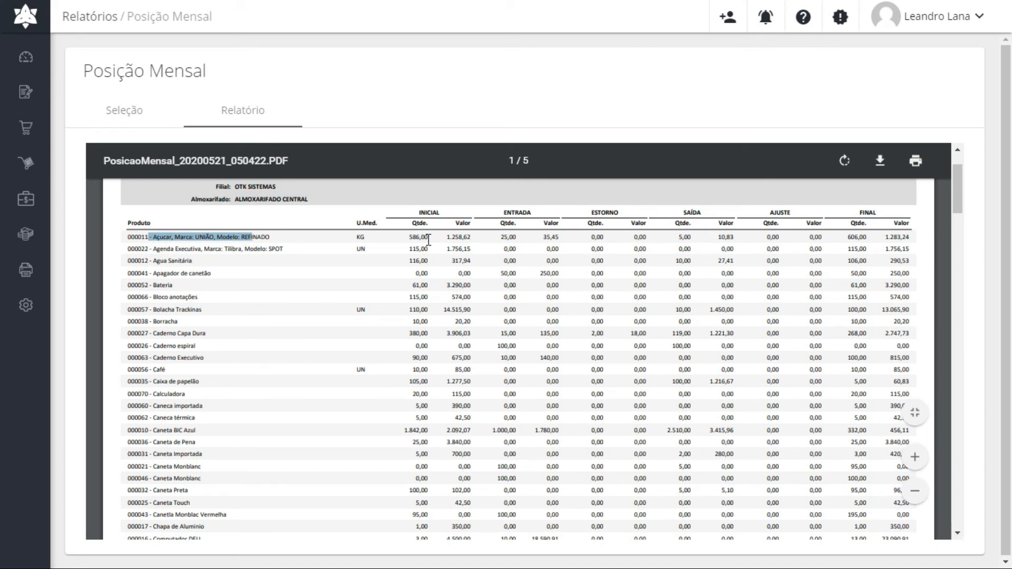
double_click(419, 206)
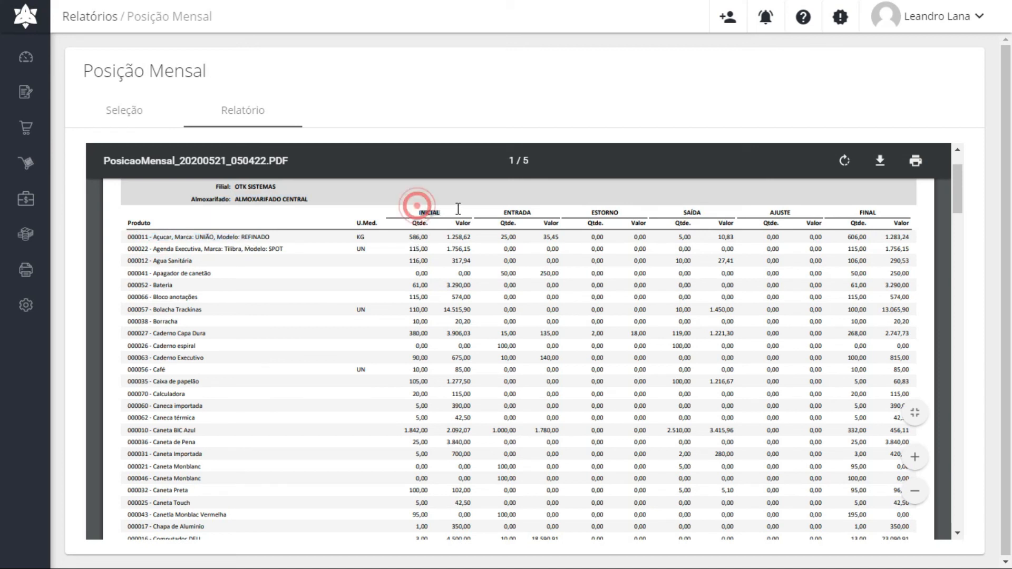
double_click(411, 237)
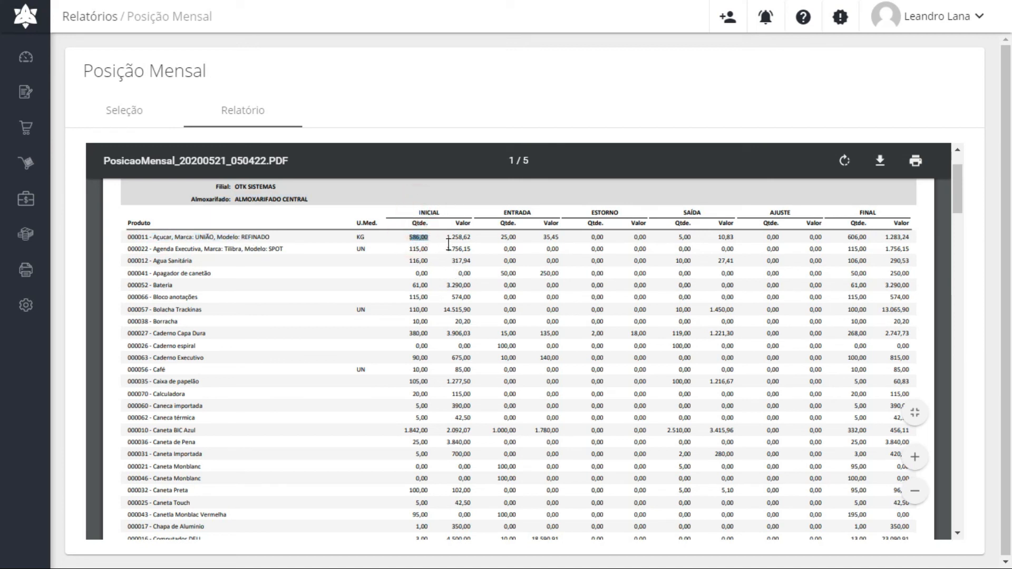
drag(446, 237, 465, 238)
click(487, 237)
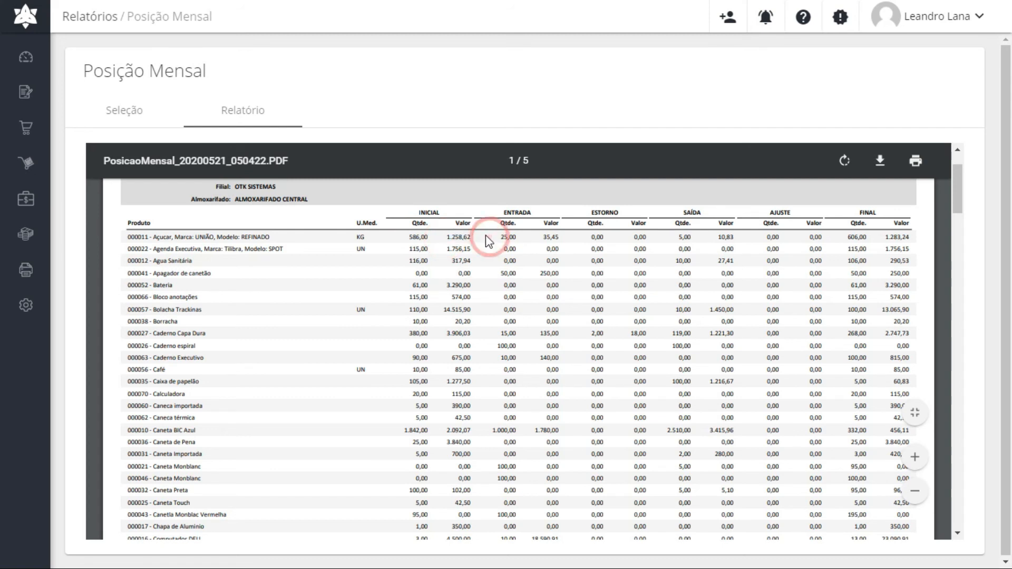
drag(499, 237, 558, 238)
drag(676, 237, 733, 238)
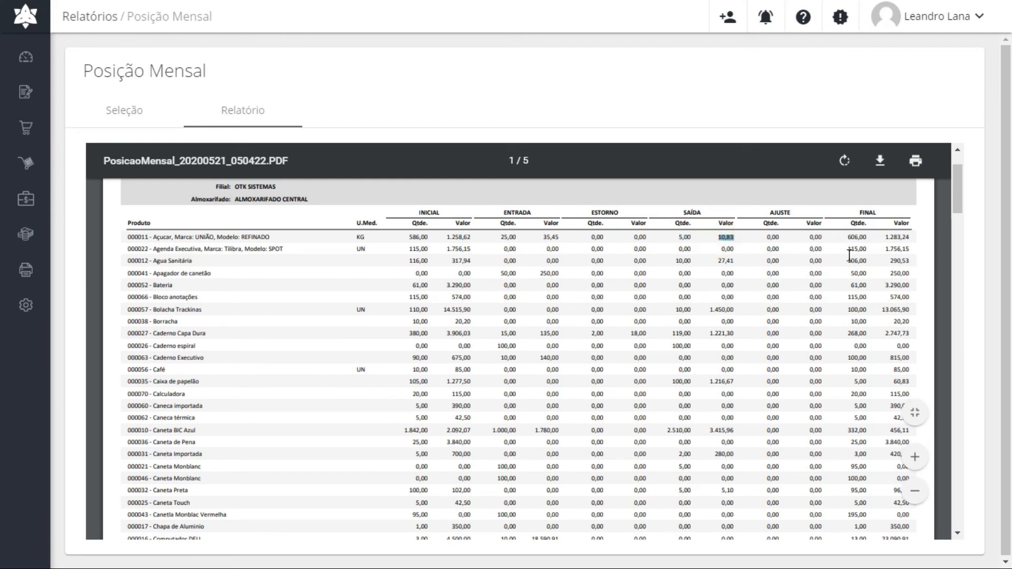
drag(847, 237, 864, 238)
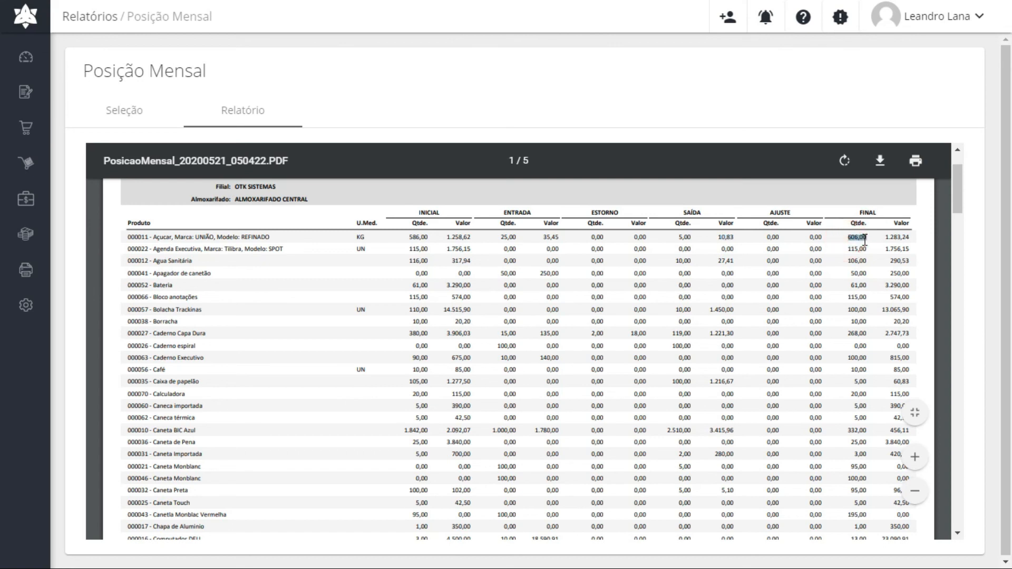
click(760, 272)
Return to the selection form and pin the expanded navigation menu, scrolling to the stock reports
scroll(841, 274, up, 2)
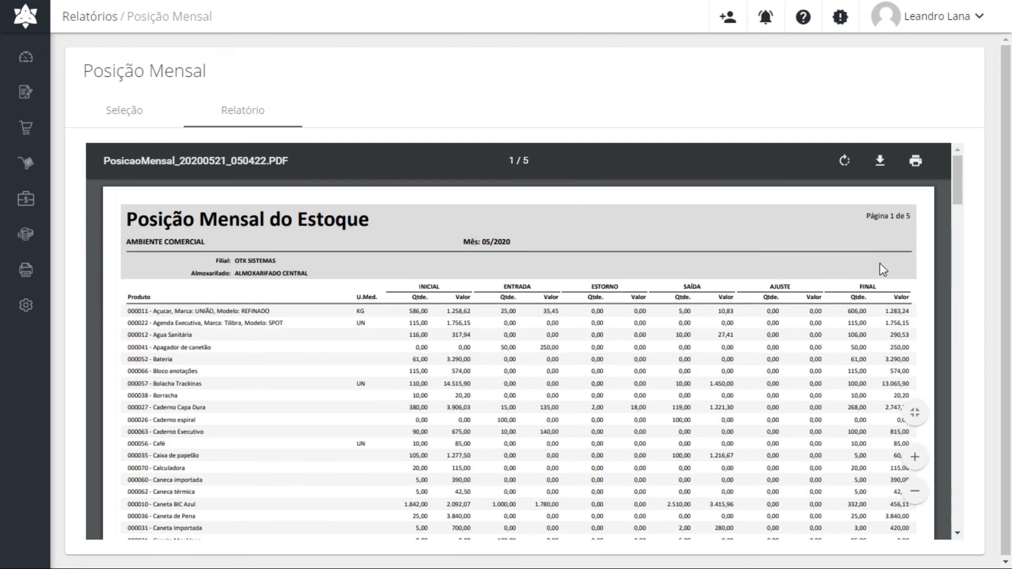
scroll(848, 316, down, 10)
scroll(554, 274, up, 10)
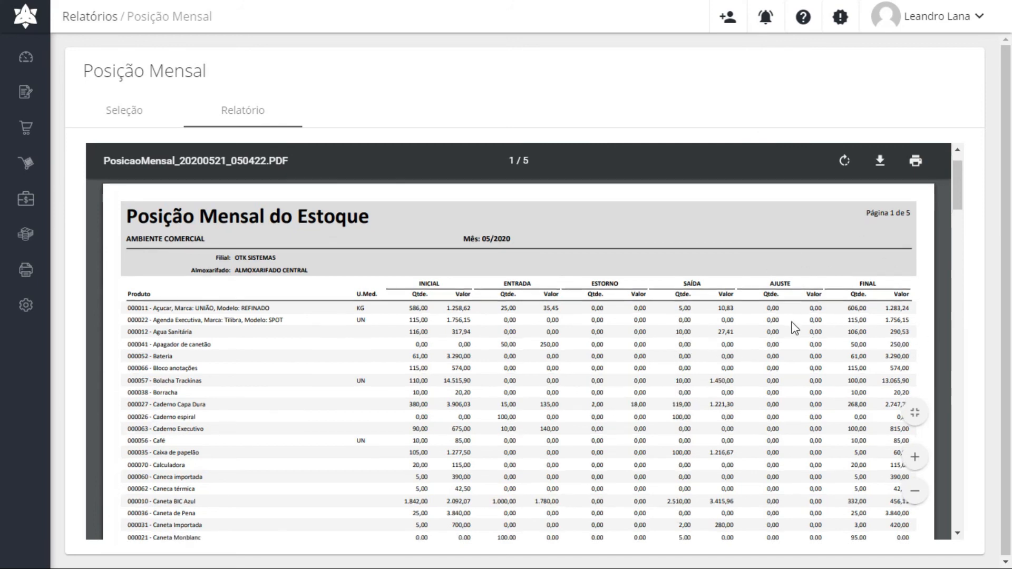
scroll(780, 377, down, 20)
scroll(298, 260, up, 20)
scroll(297, 260, up, 5)
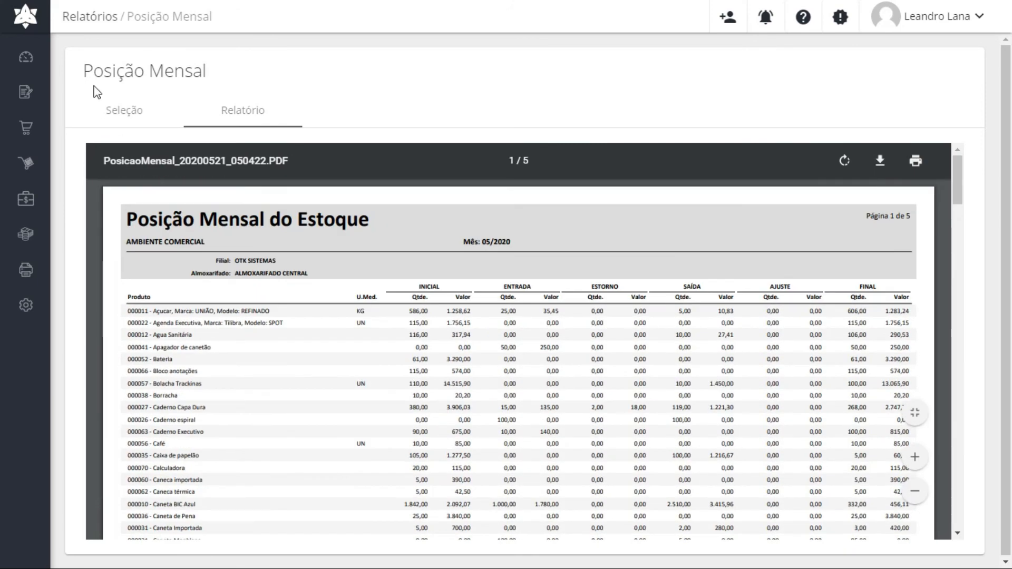
click(117, 108)
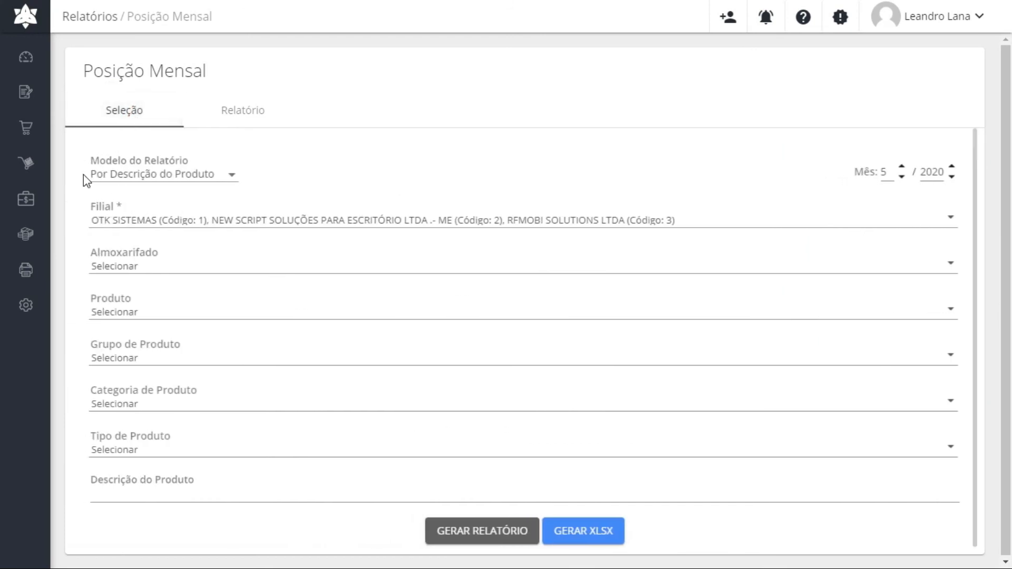
click(38, 24)
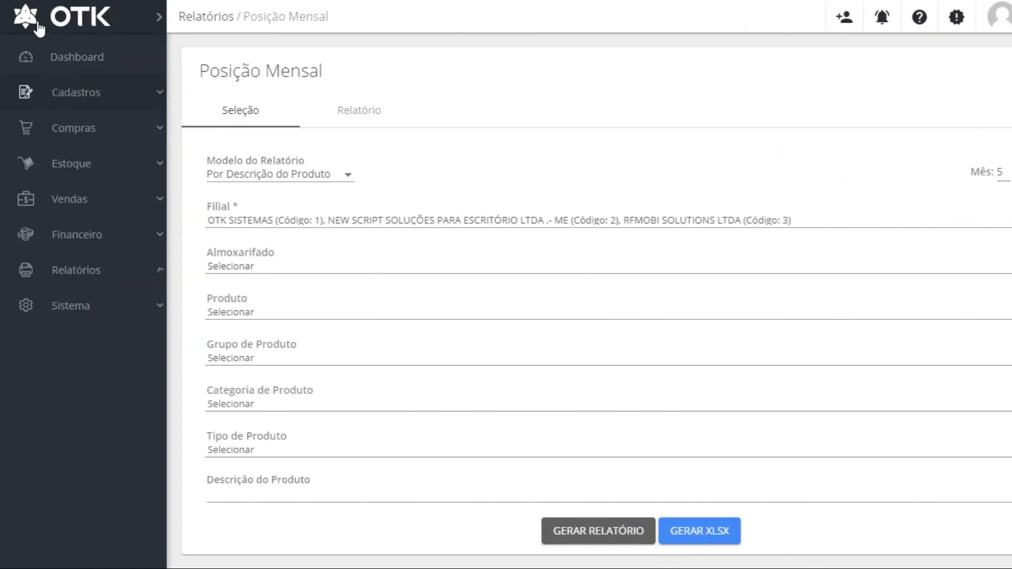
click(159, 17)
scroll(132, 410, down, 3)
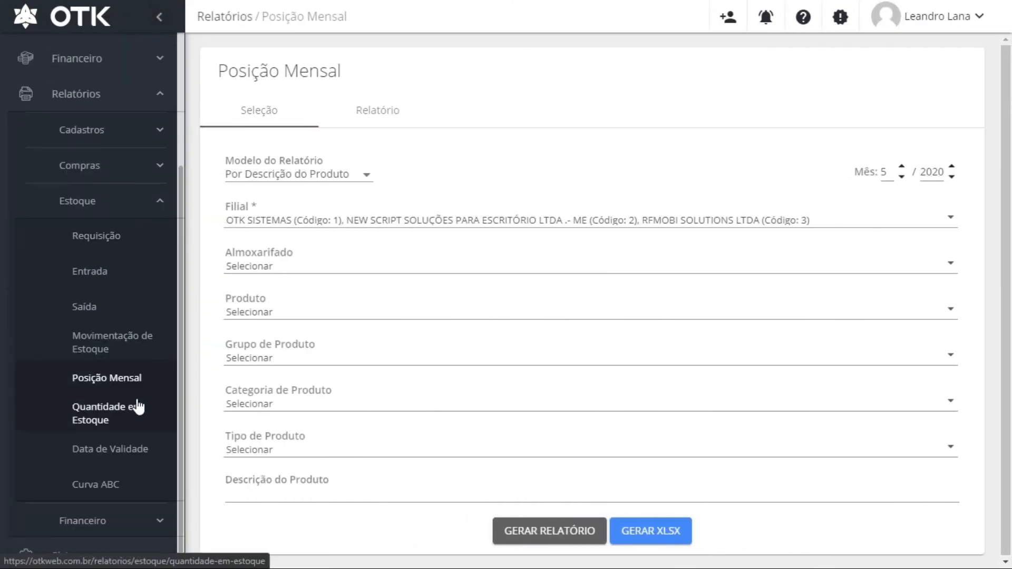
Generate the Quantidade em Estoque report, scan its first page, then open Movimentação de Estoque
click(95, 414)
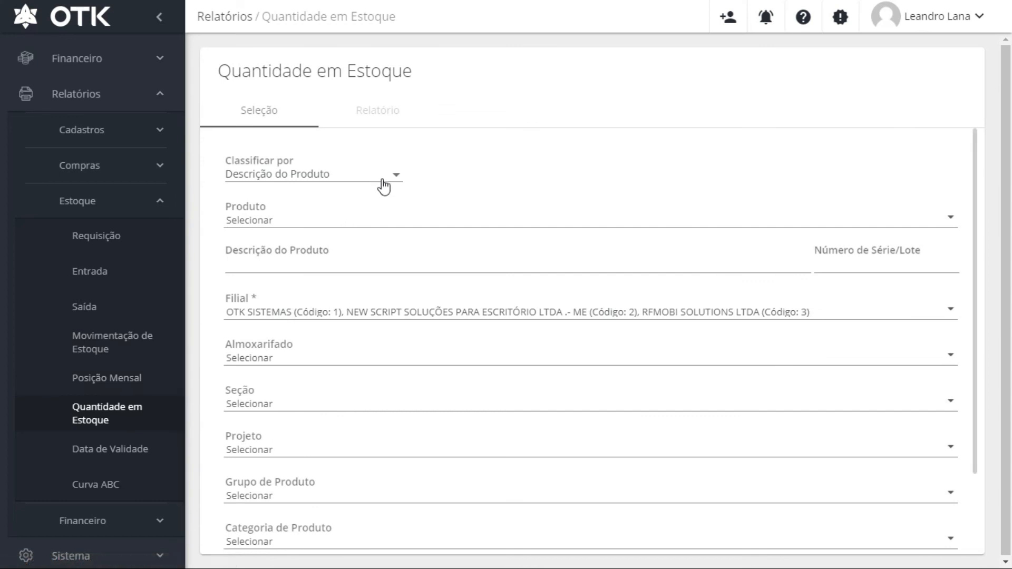
scroll(558, 236, down, 3)
click(560, 523)
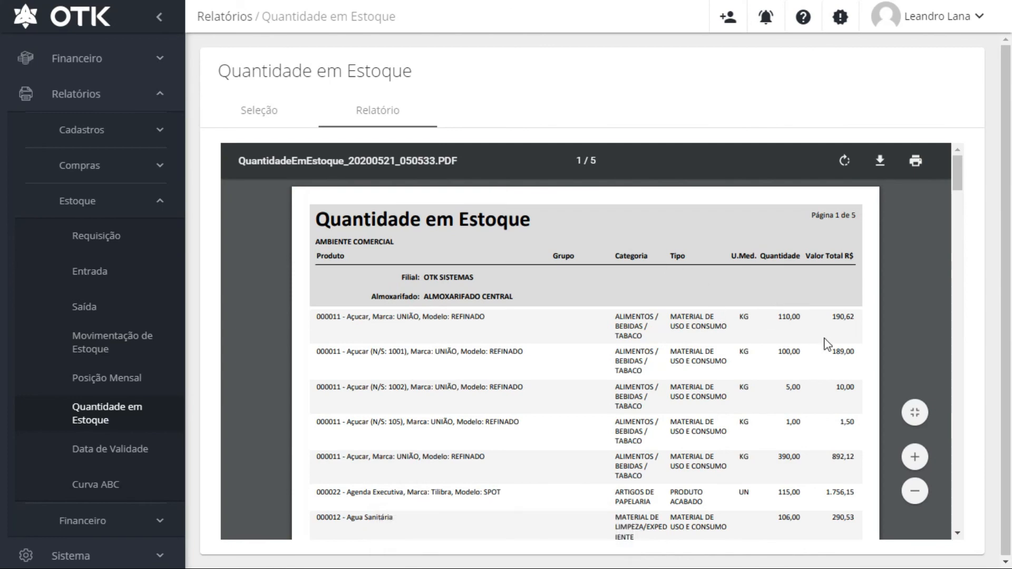
scroll(825, 456, down, 3)
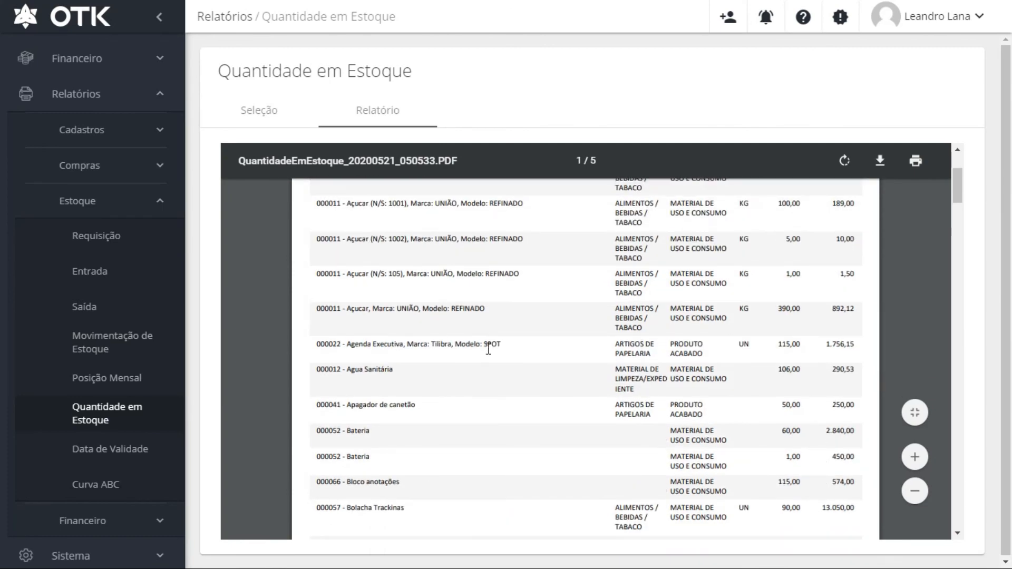
scroll(488, 349, up, 3)
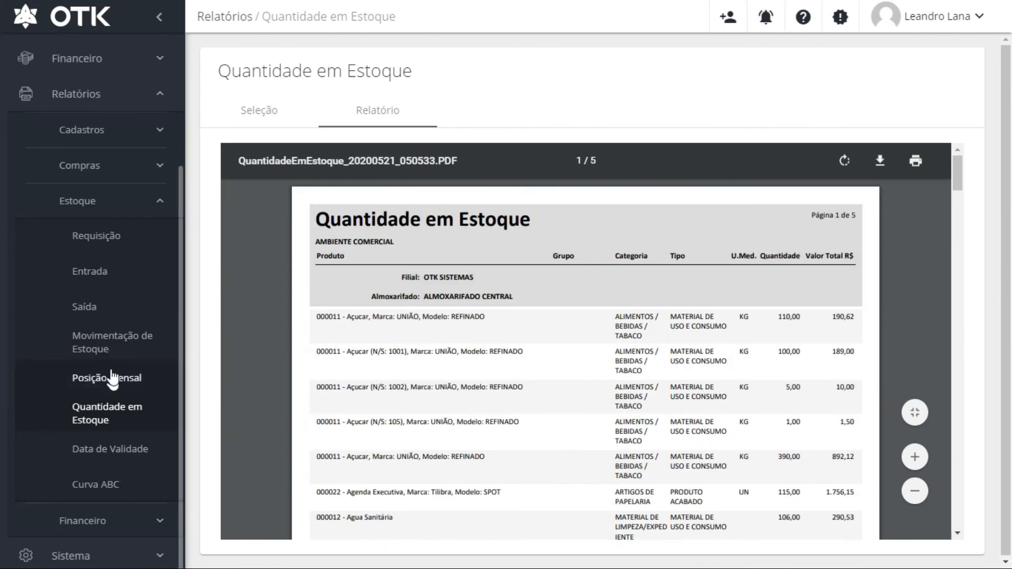
click(105, 352)
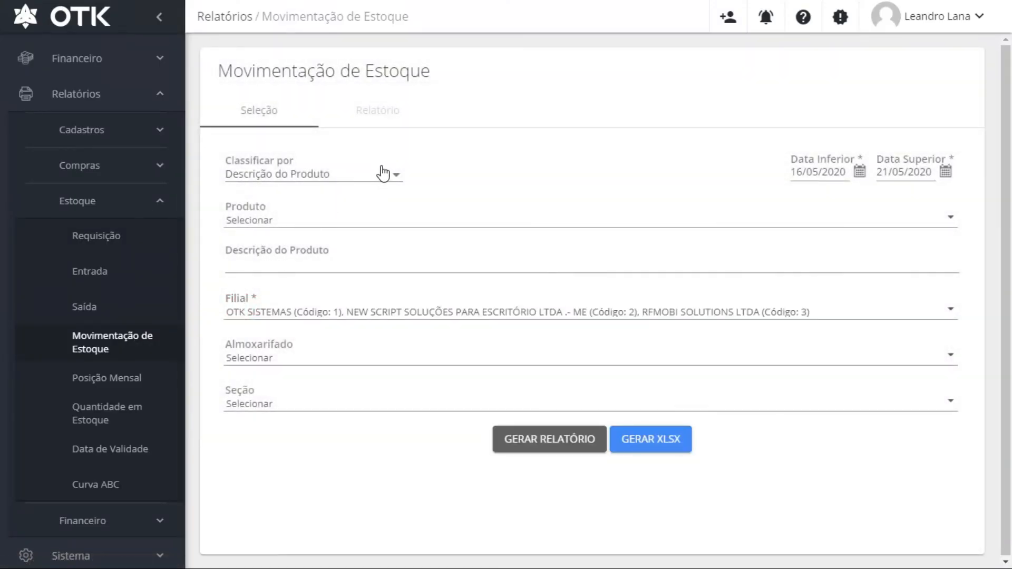
Generate the Movimentação de Estoque report for 16/05/2020–21/05/2020, scroll its pages, then open Data de Validade
click(546, 438)
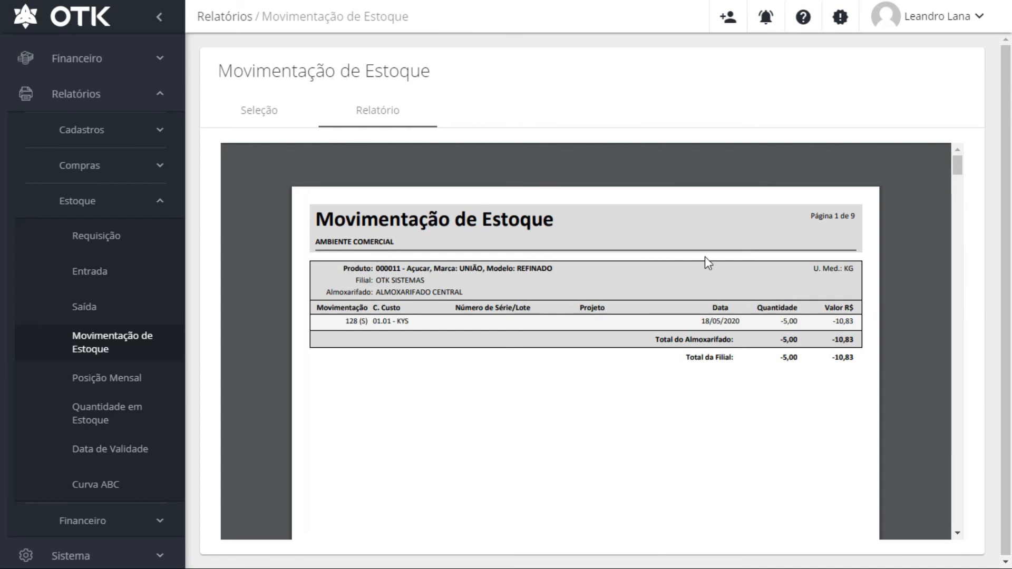
scroll(697, 372, down, 5)
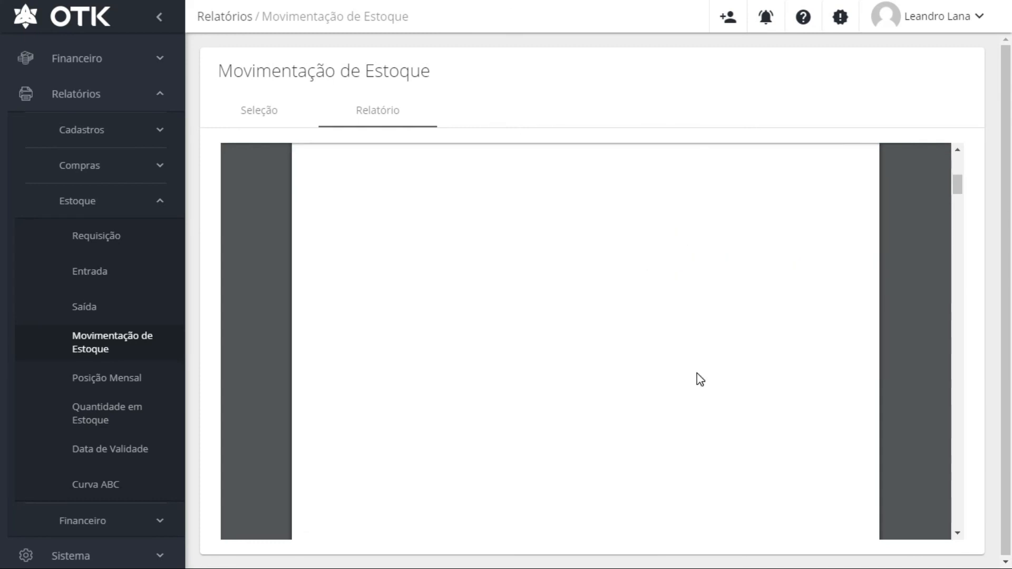
scroll(697, 379, down, 6)
scroll(696, 379, up, 4)
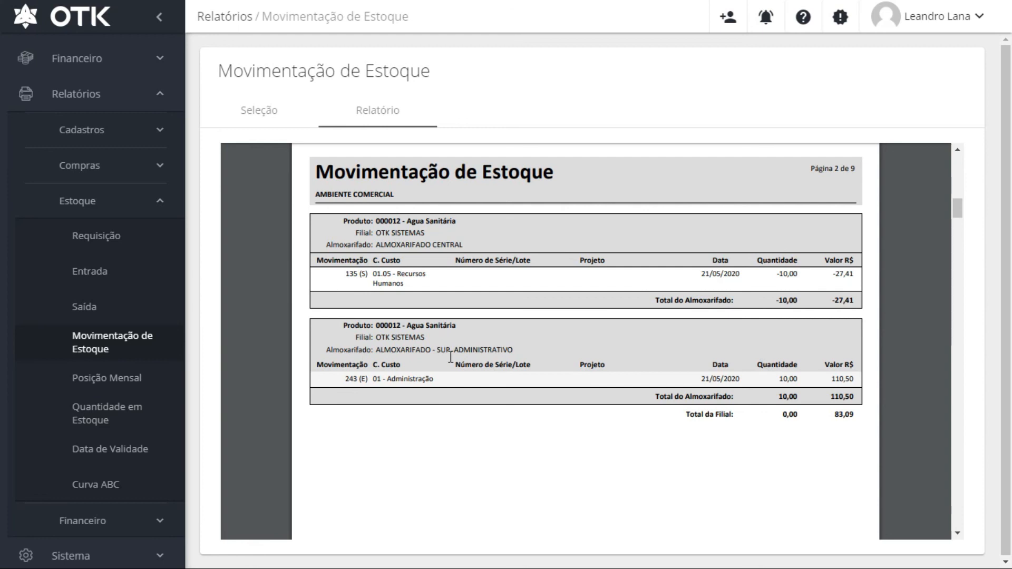
click(117, 457)
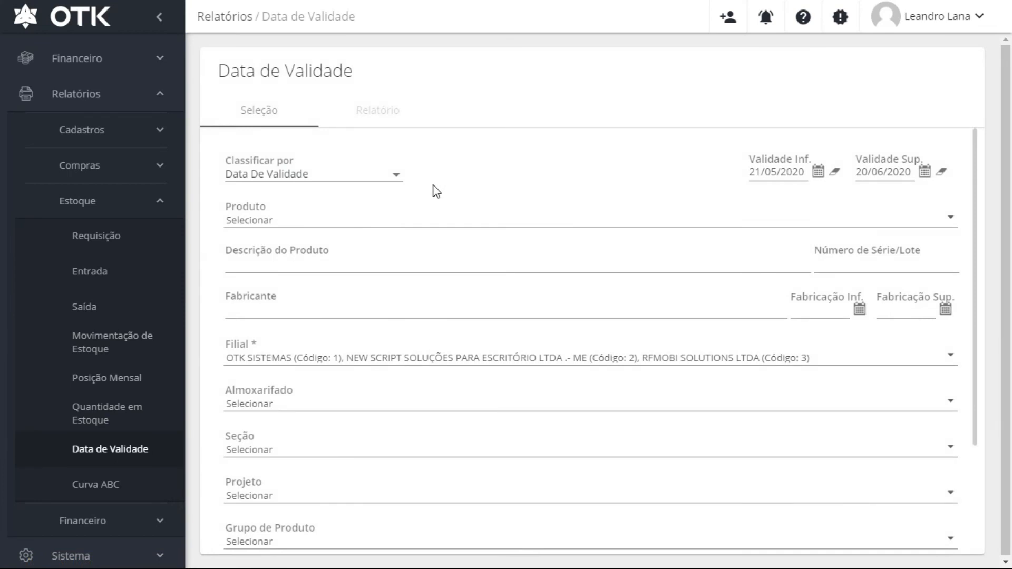
Generate the Data de Validade report with the default sort order, which finds no records
click(389, 180)
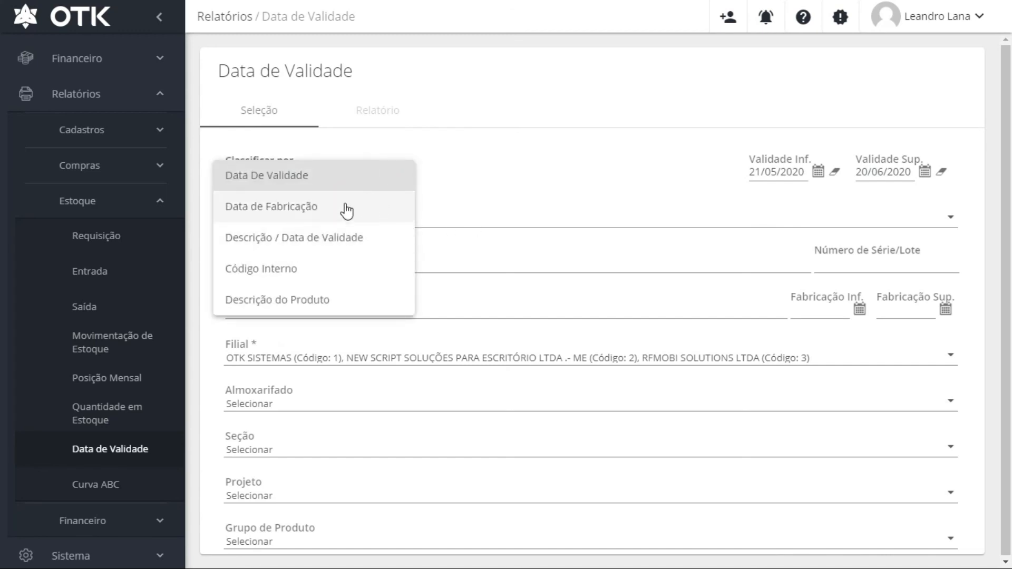
click(559, 141)
scroll(633, 210, down, 3)
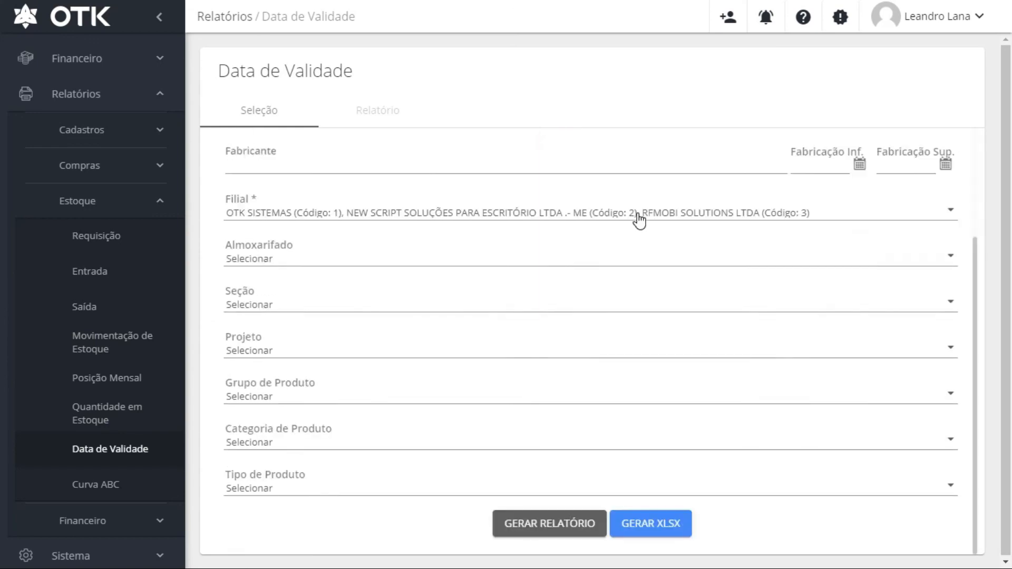
click(541, 529)
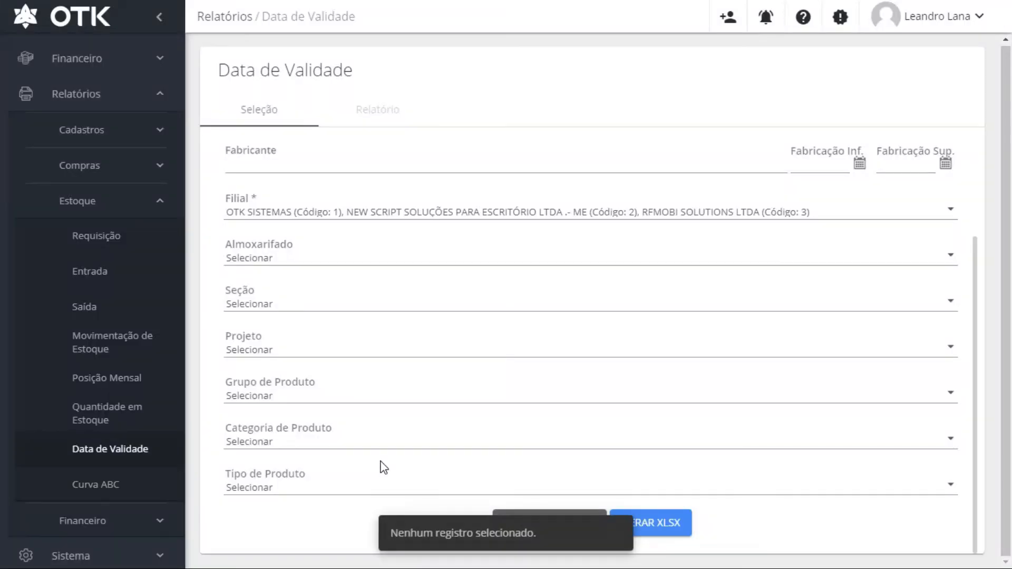
Clear the lower validity date 21/05/2020 and regenerate the Data de Validade report
scroll(506, 432, up, 3)
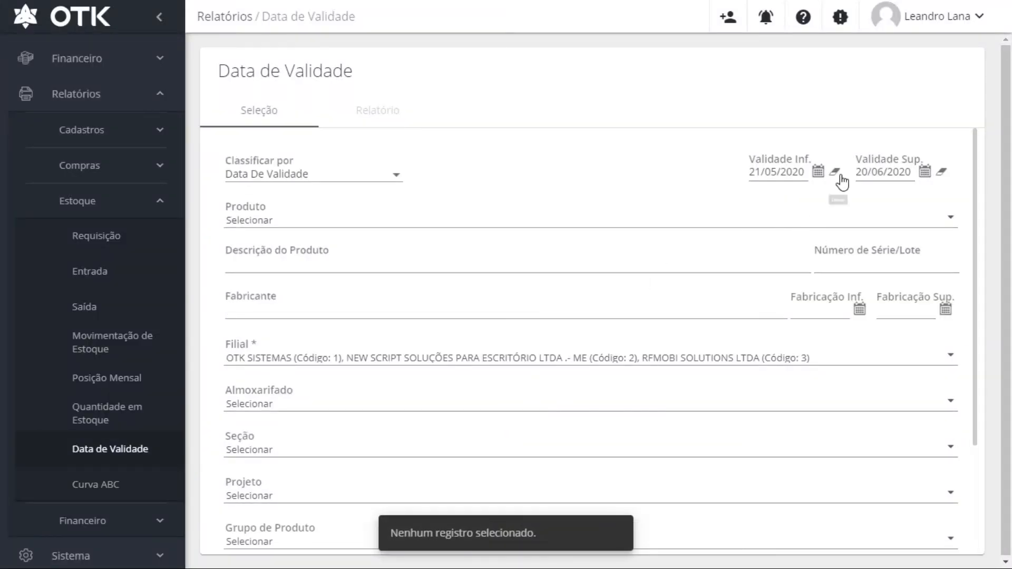
click(835, 169)
click(835, 172)
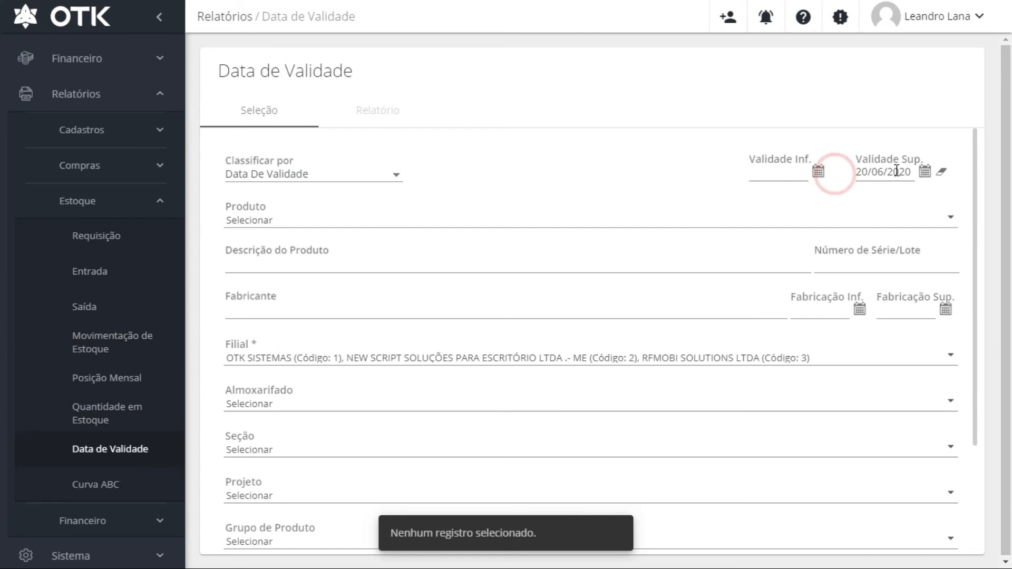
scroll(655, 407, down, 3)
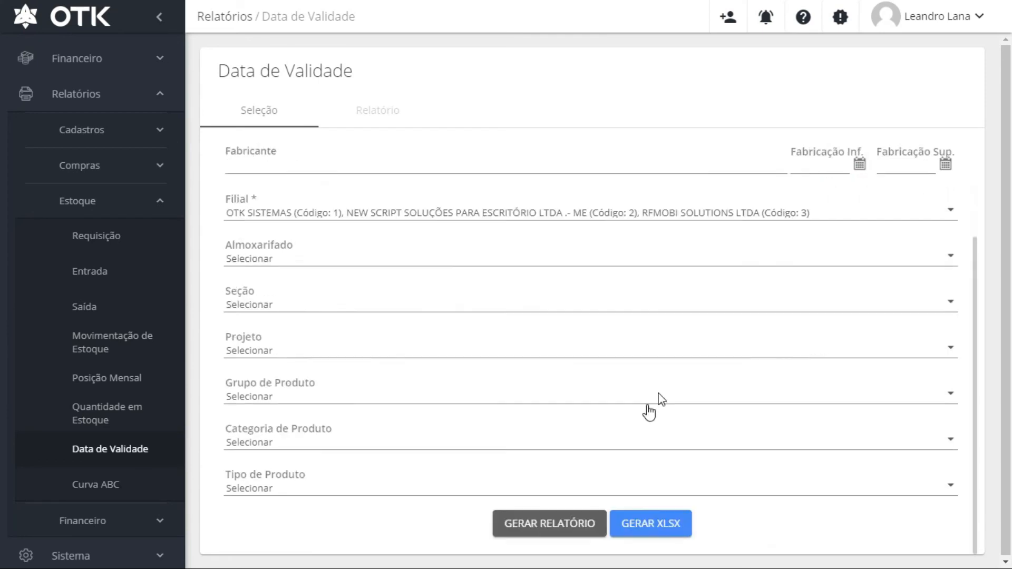
click(548, 524)
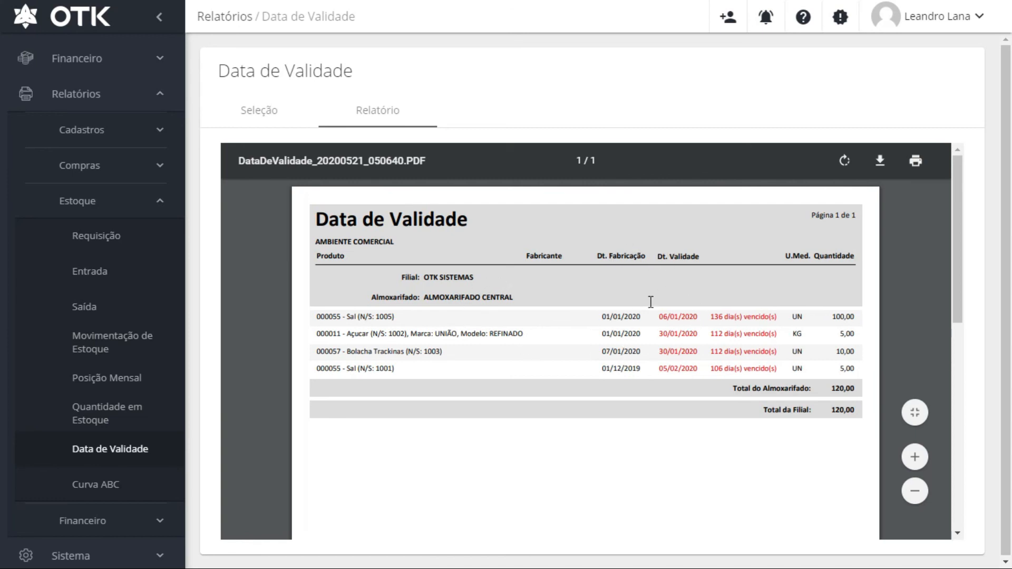
Inspect the expired products' expiry dates such as 06/01/2020, days overdue, and names like Bolacha Trackinas
drag(658, 317, 776, 317)
drag(711, 334, 776, 351)
drag(711, 368, 776, 369)
drag(348, 351, 409, 351)
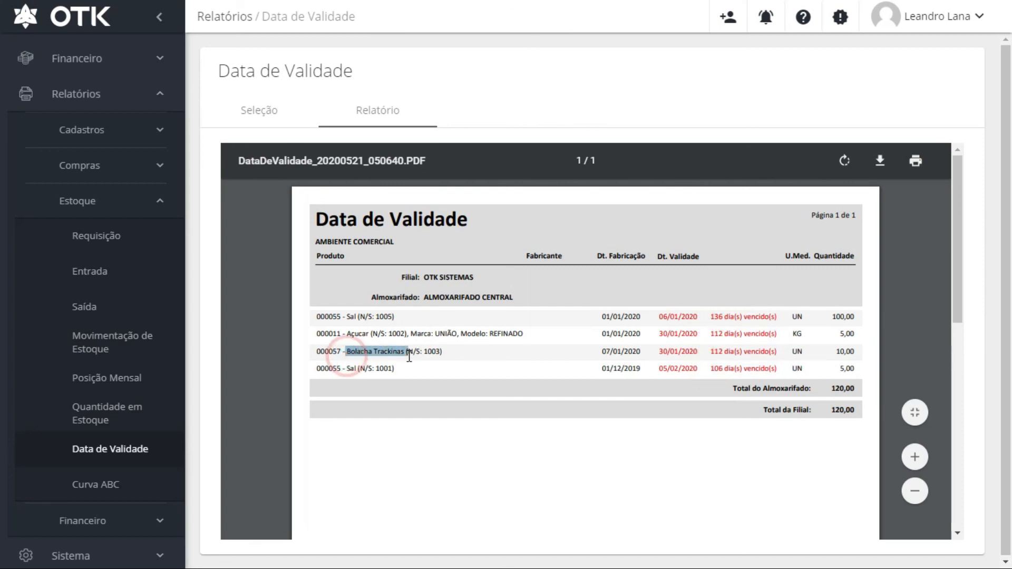
drag(347, 351, 398, 350)
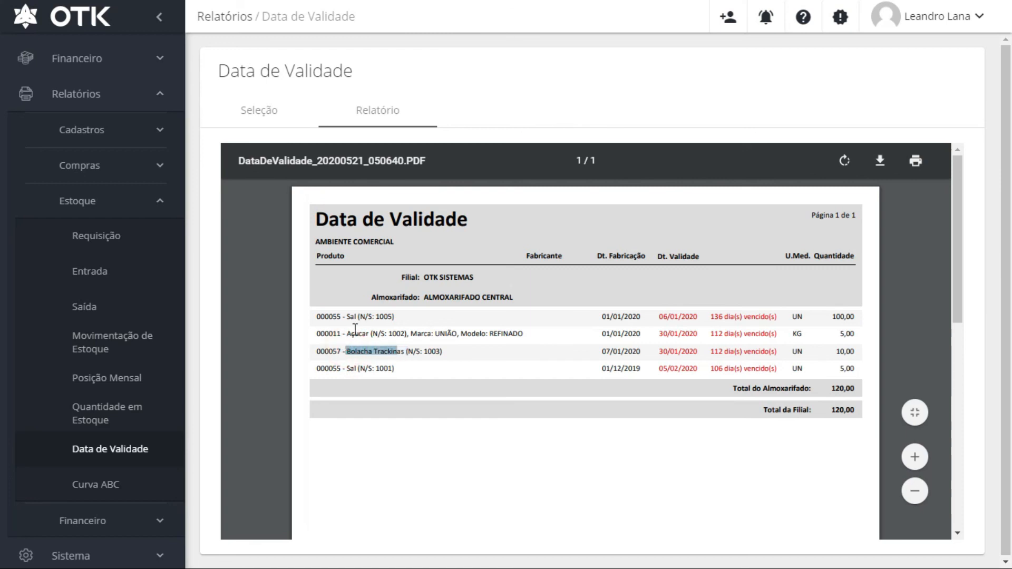
click(407, 351)
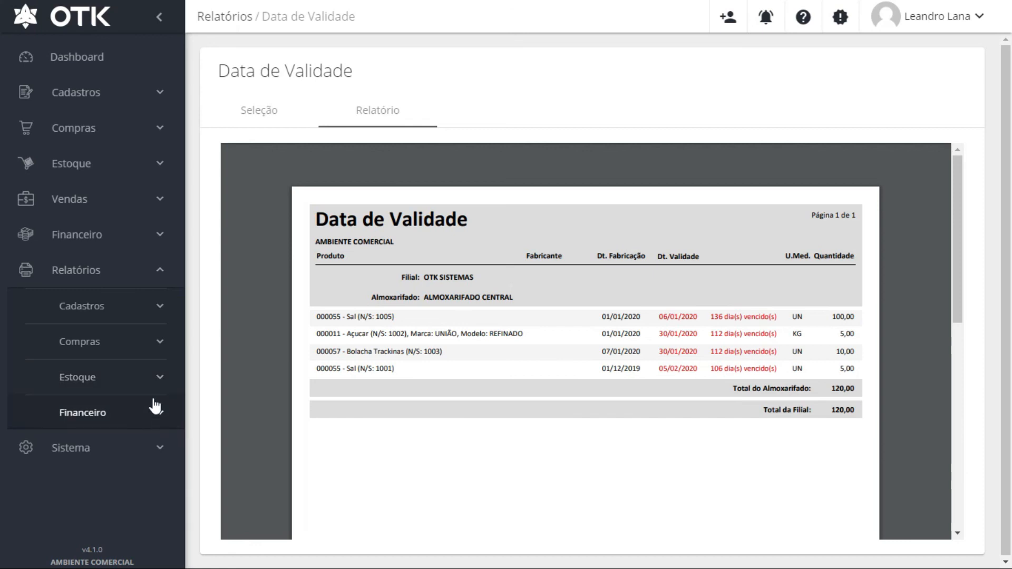
click(159, 446)
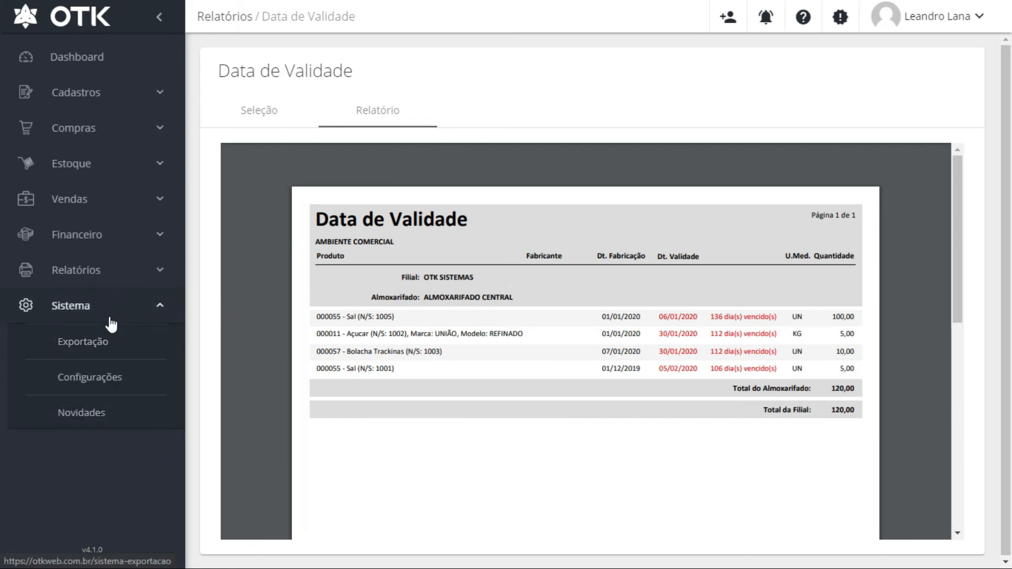
click(94, 342)
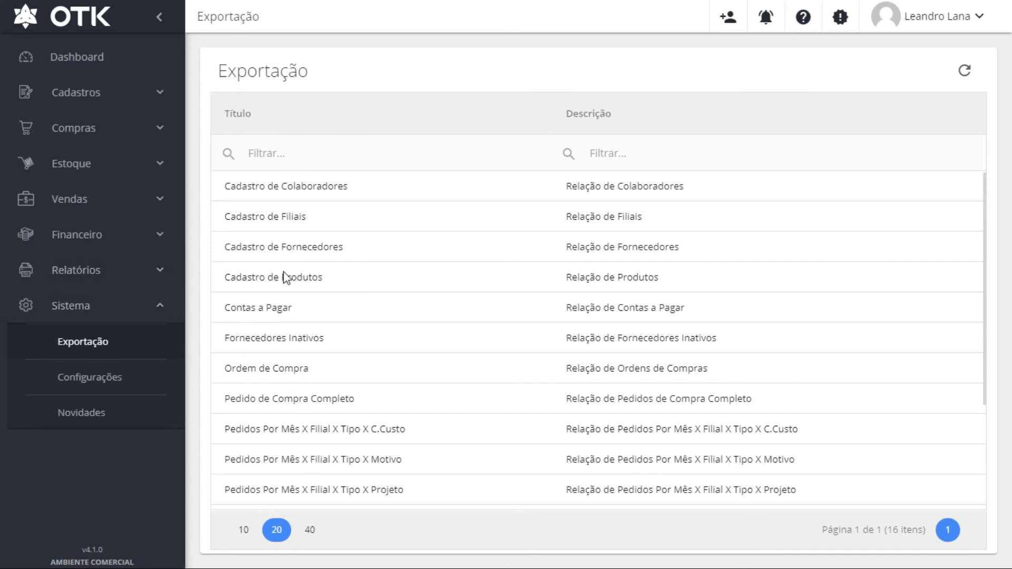
scroll(286, 337, down, 2)
scroll(298, 316, up, 2)
Open the Cadastro de Produtos export of 80 records and narrow the Descrição and Marca columns
click(268, 283)
click(380, 341)
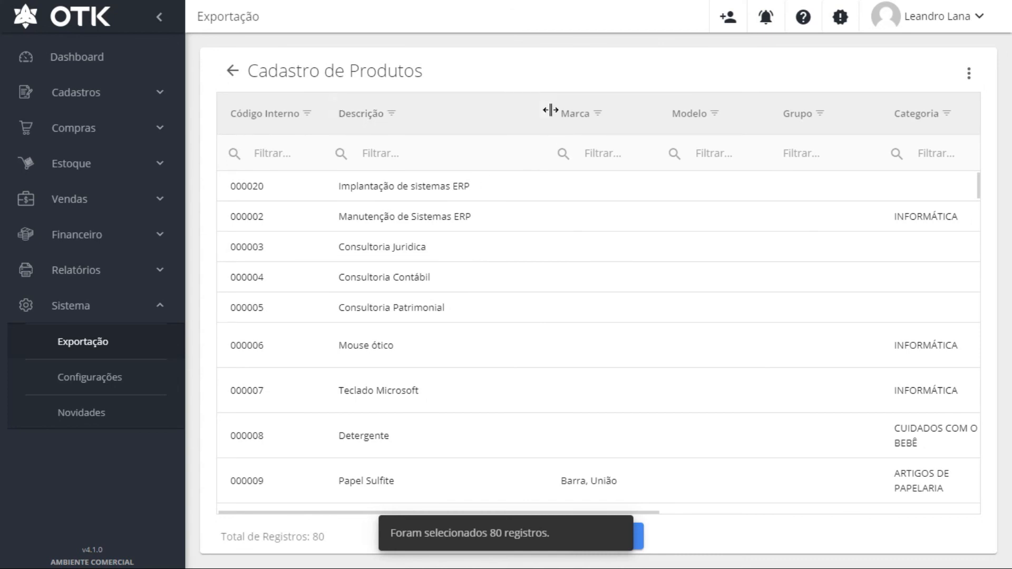
drag(548, 110, 501, 122)
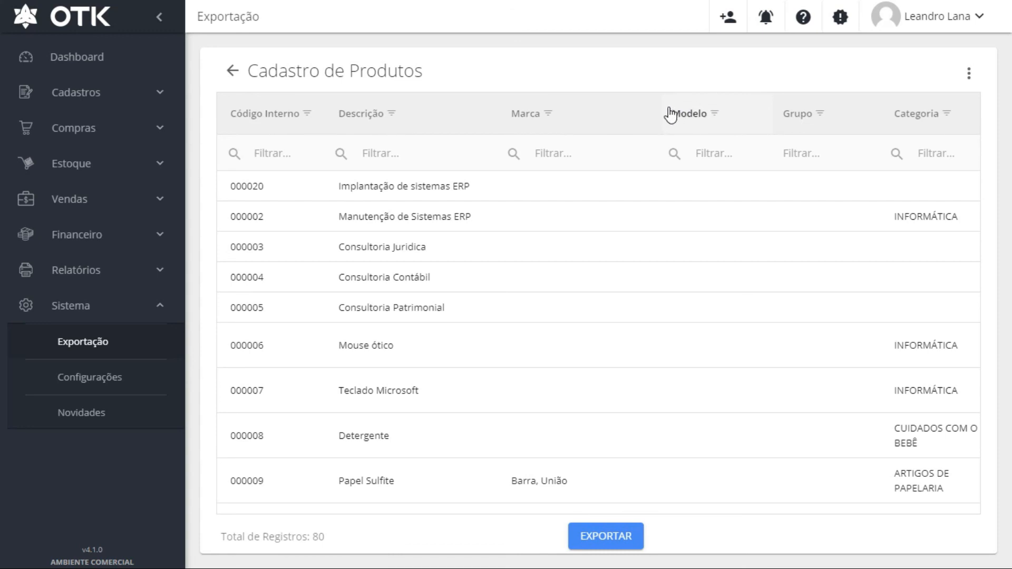
drag(661, 98, 599, 103)
scroll(872, 259, down, 5)
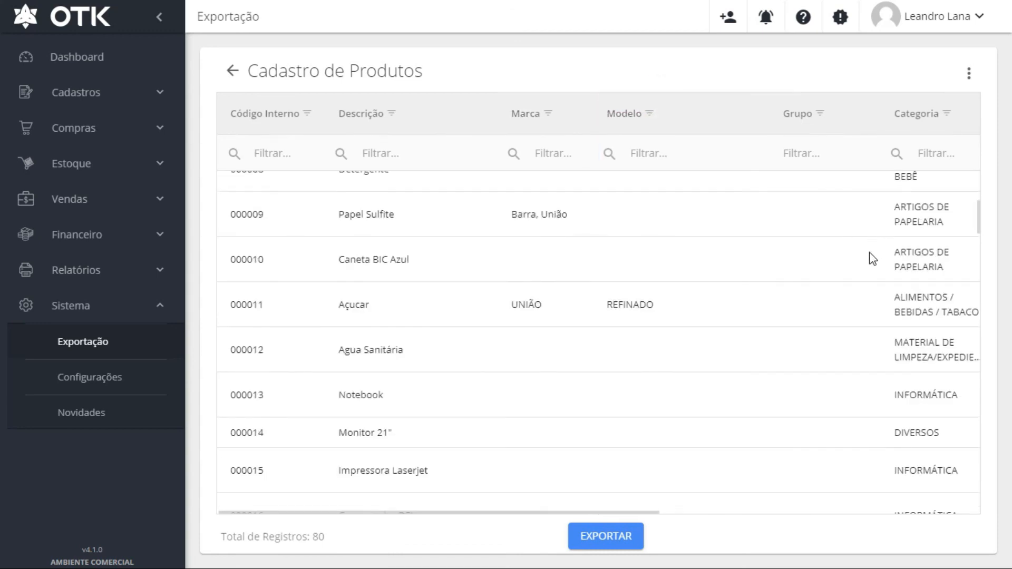
scroll(872, 258, up, 5)
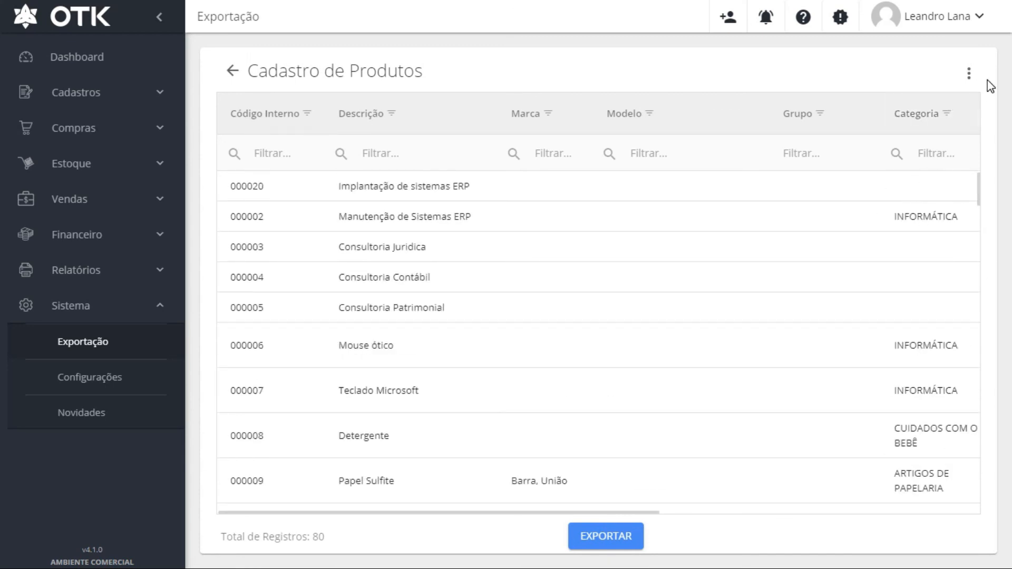
click(969, 76)
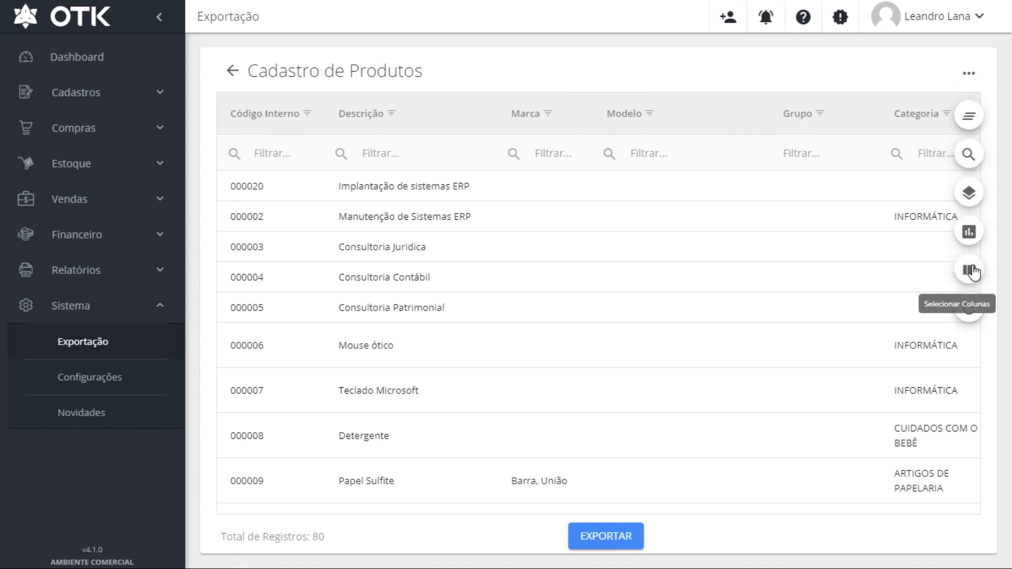
Hide the Marca, Modelo, Categoria, Tipo and Grupo columns in Selecionar Colunas
click(971, 271)
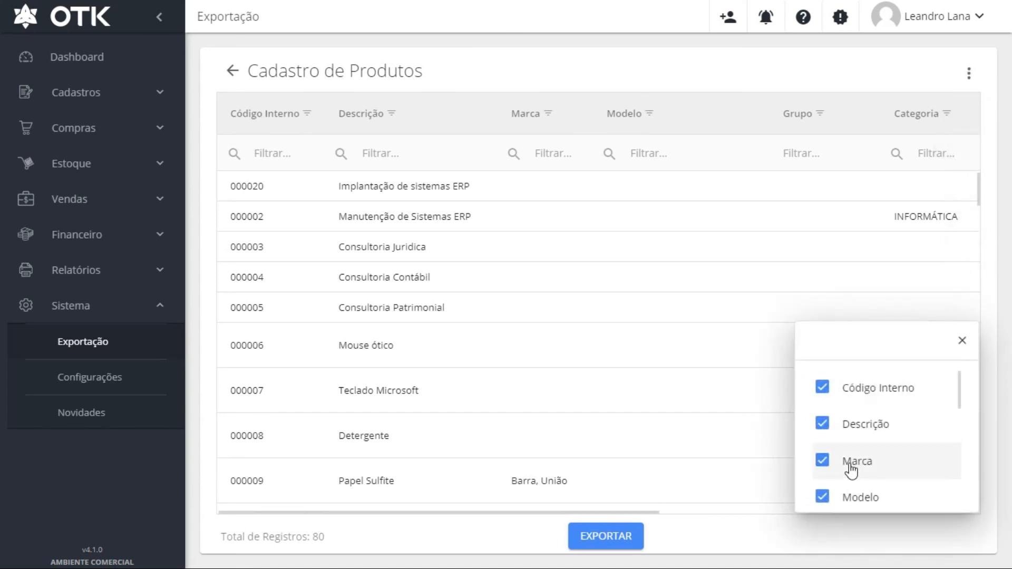
click(822, 462)
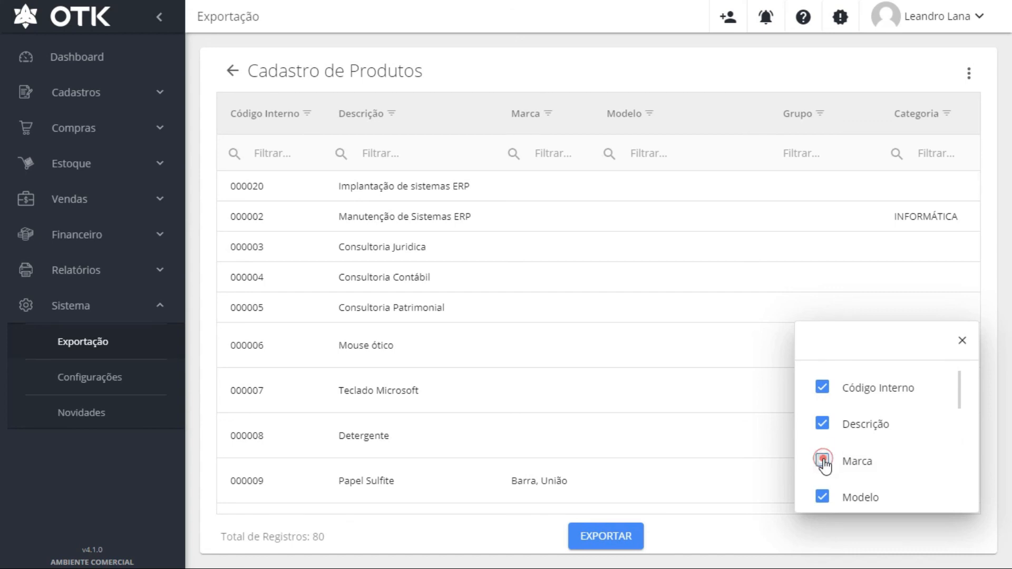
click(823, 495)
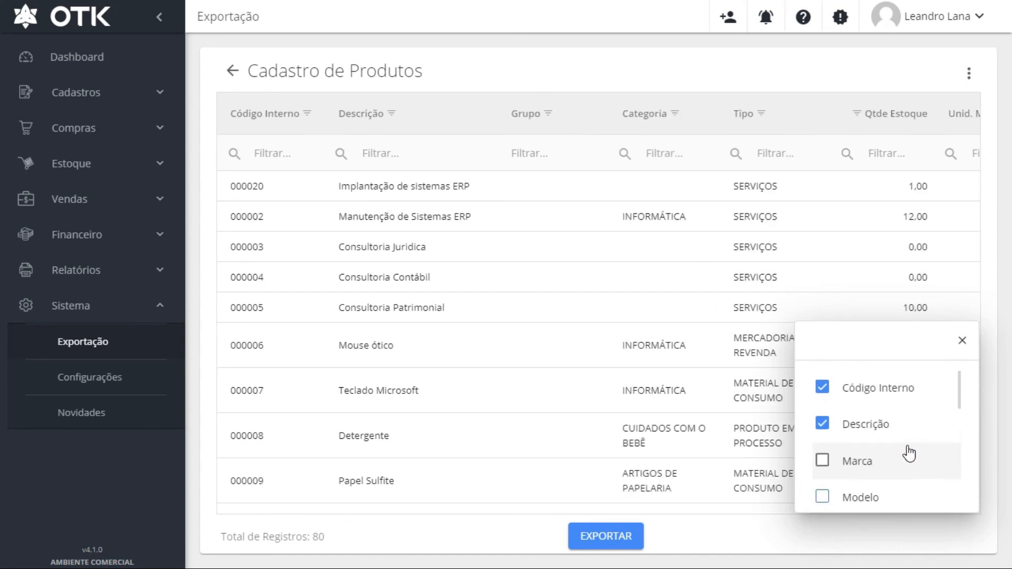
scroll(901, 451, down, 3)
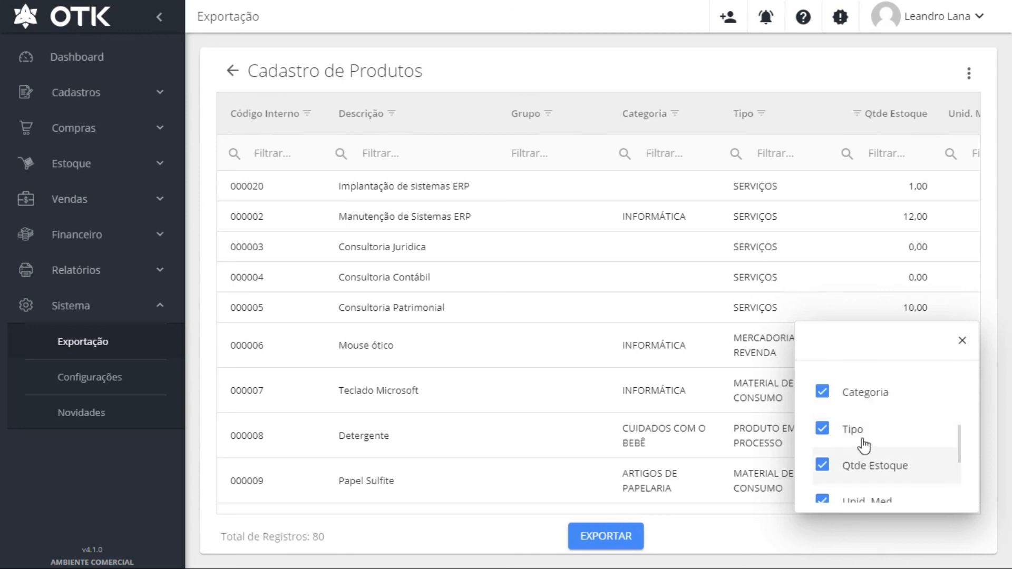
click(821, 394)
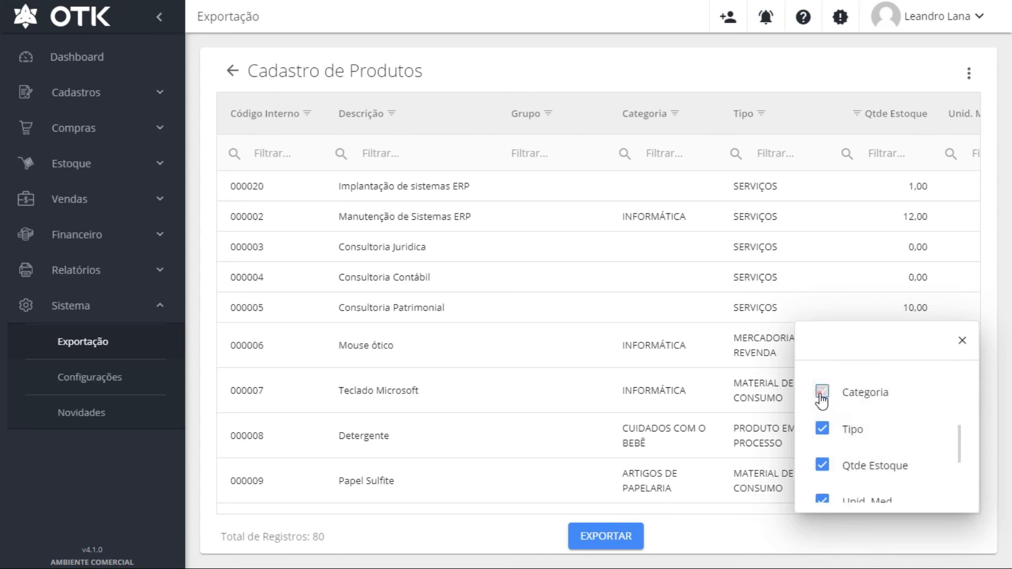
click(822, 433)
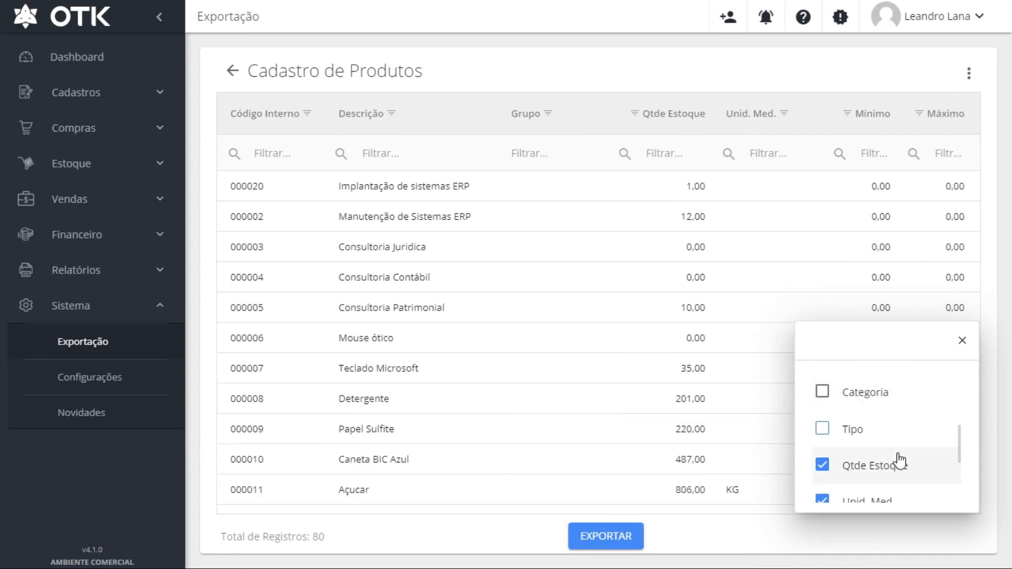
scroll(898, 459, down, 3)
scroll(867, 416, up, 6)
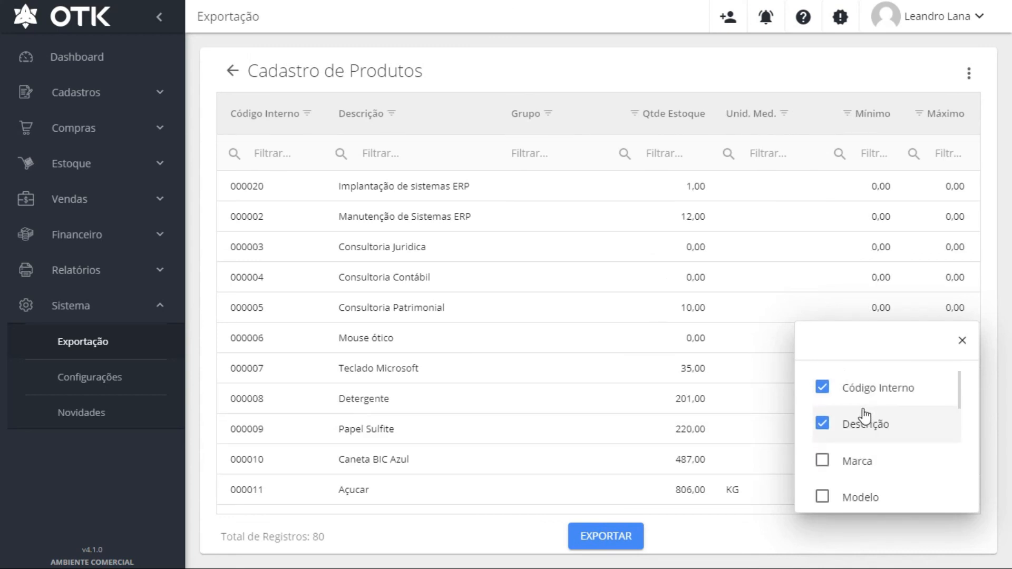
scroll(851, 448, down, 4)
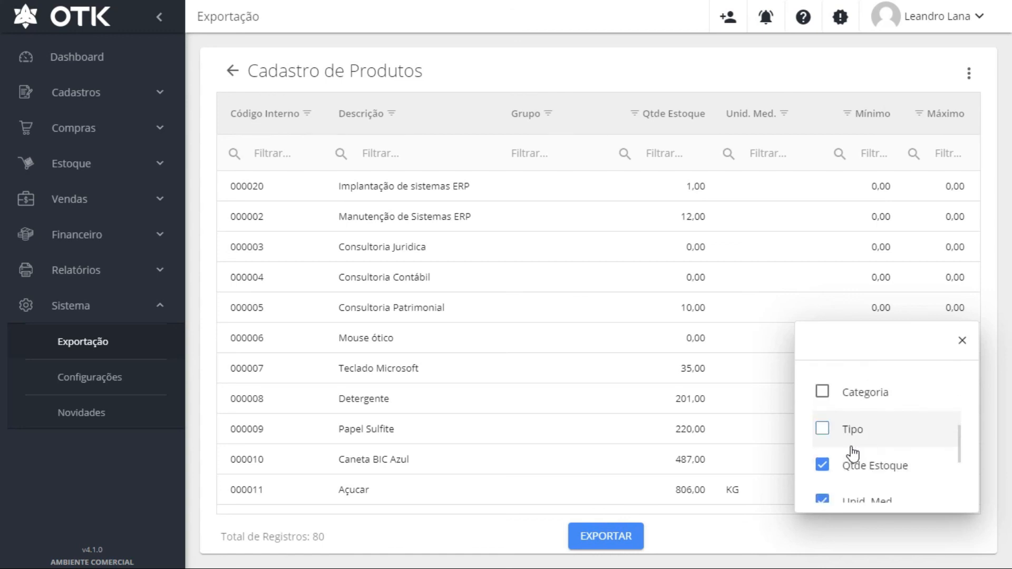
scroll(849, 452, up, 3)
click(823, 447)
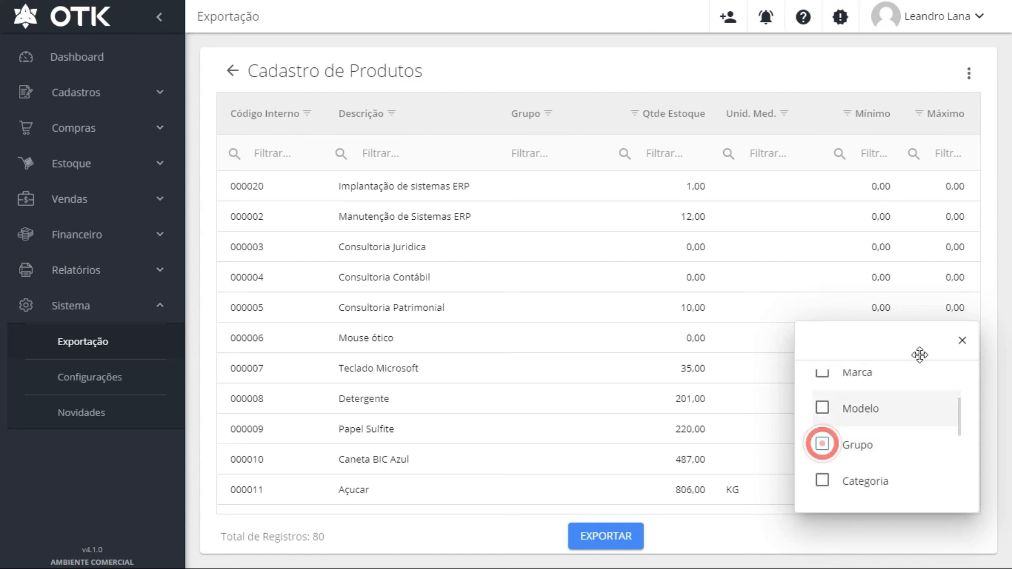
Move the Unid. Med. column to sit after Máximo
click(962, 340)
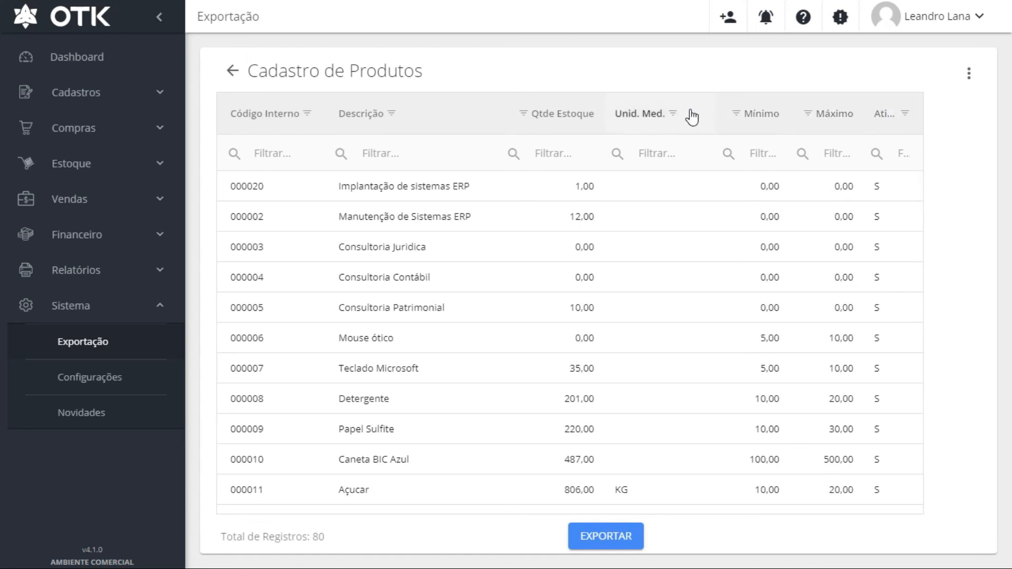
click(647, 113)
drag(819, 122, 868, 122)
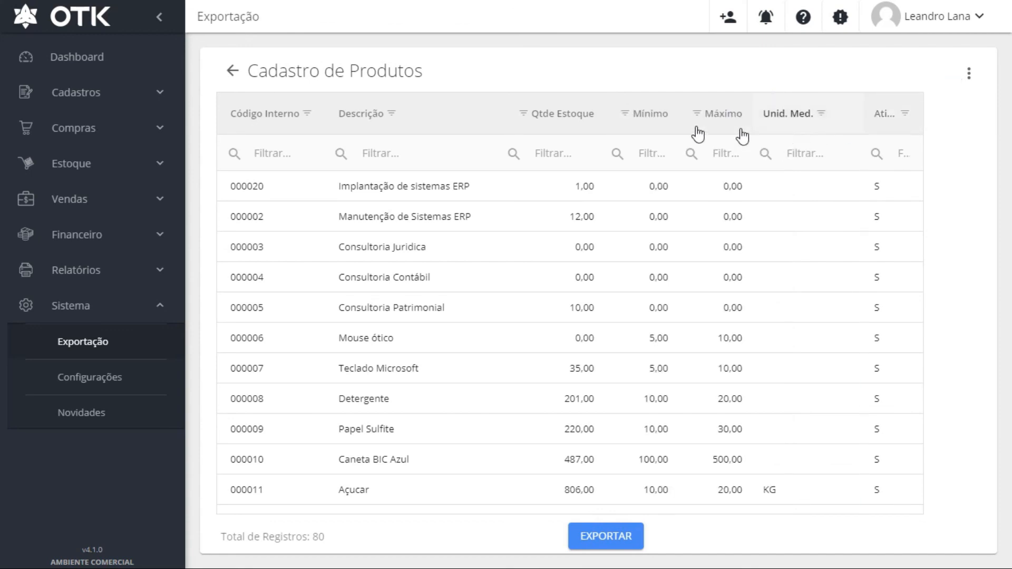
Export the trimmed product table as Cadastro de Produtos.xlsx and open it in Excel
click(597, 538)
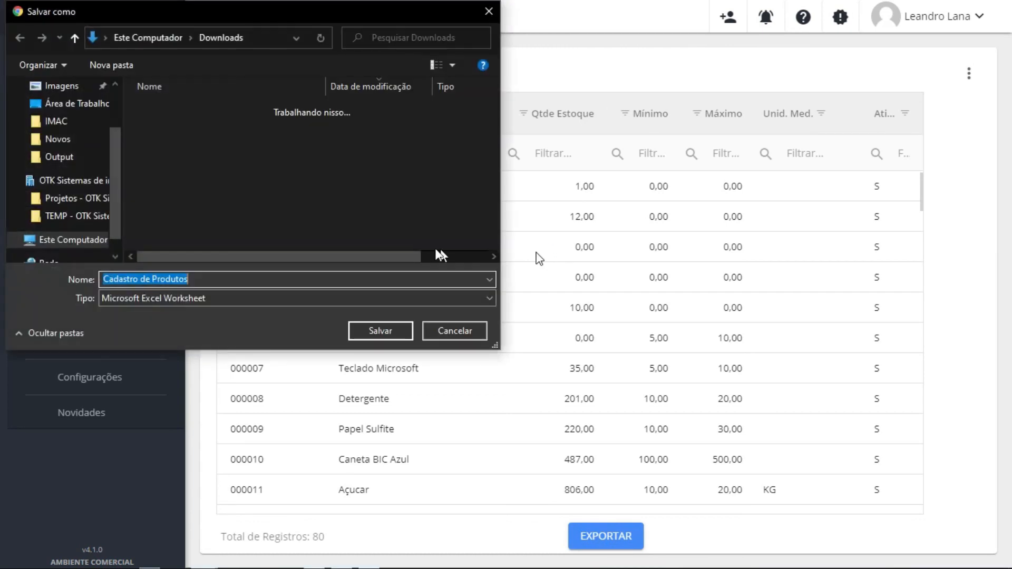
key(Return)
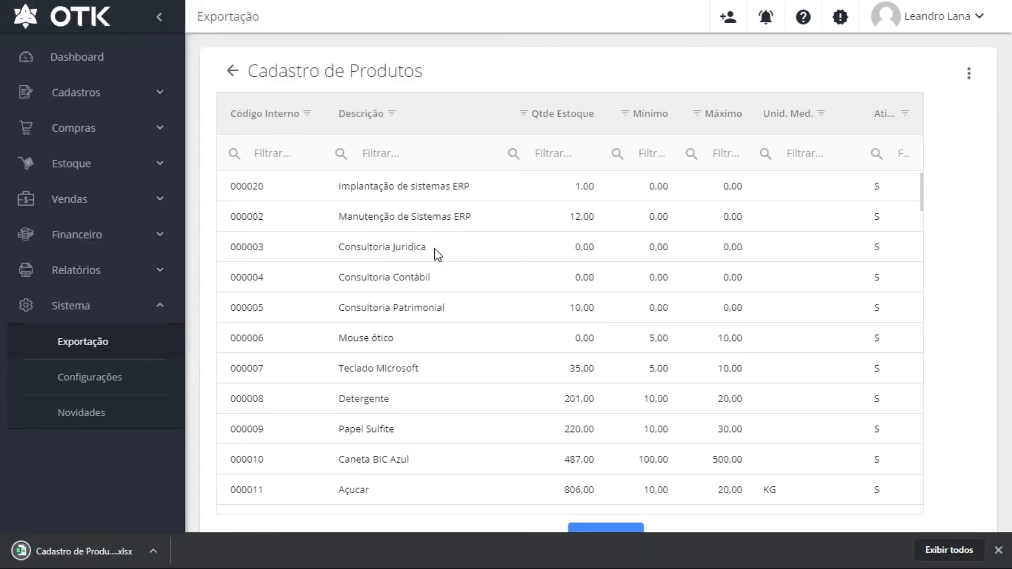
click(69, 552)
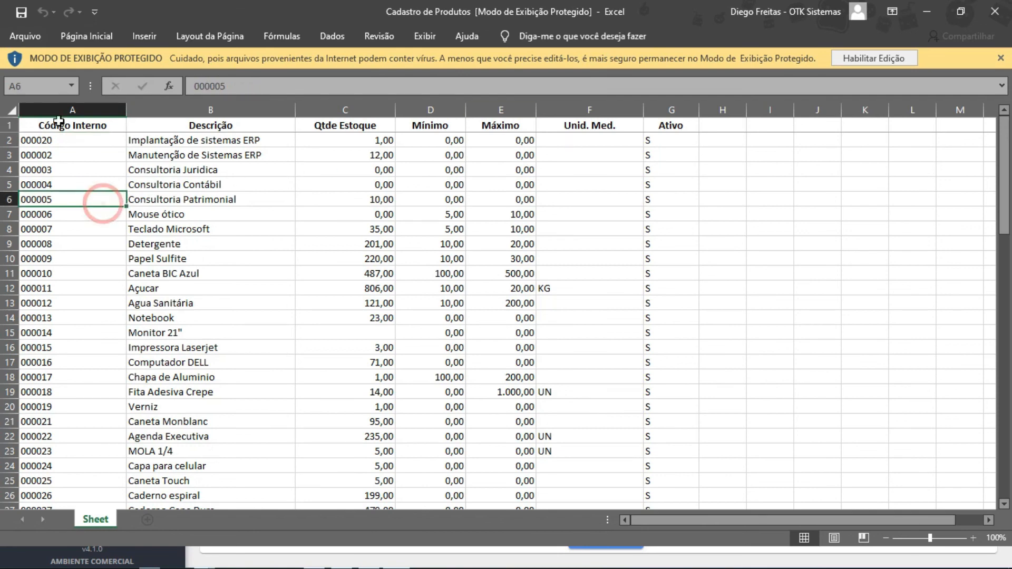
AutoFit all columns of the product sheet, check an empty Unid. Med. cell, and close Excel
click(12, 110)
double_click(126, 105)
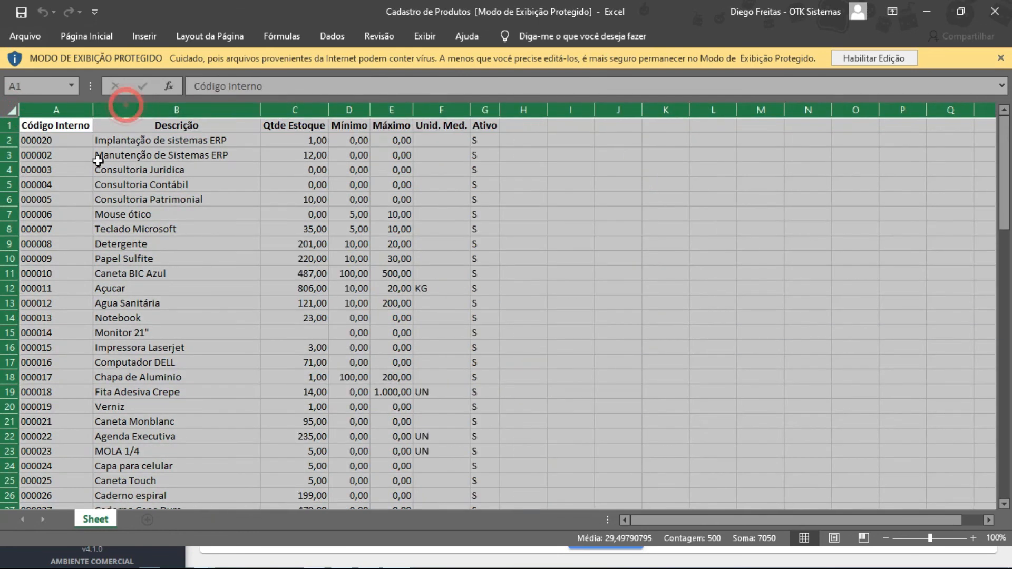
click(179, 200)
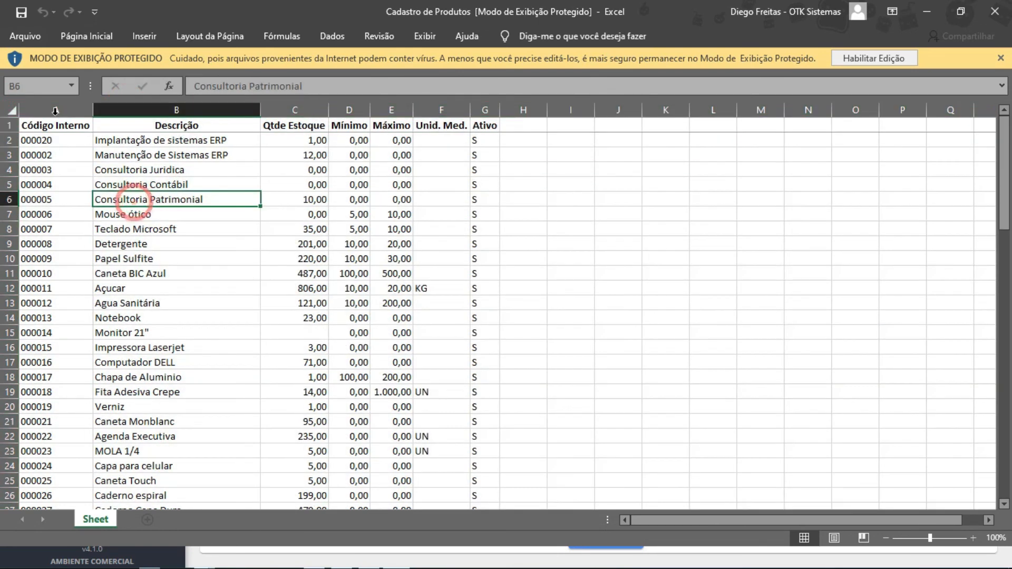
click(428, 186)
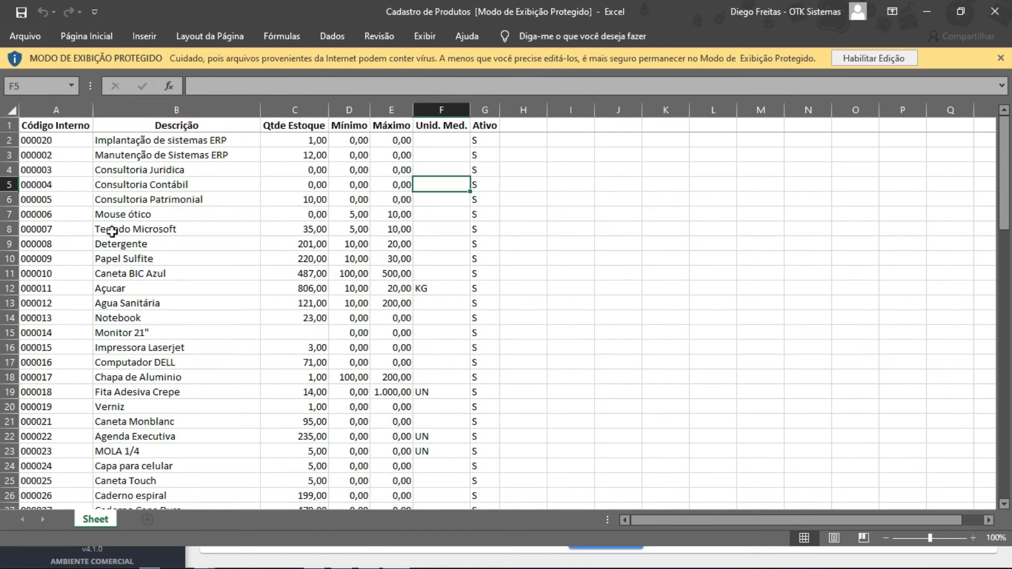
click(995, 8)
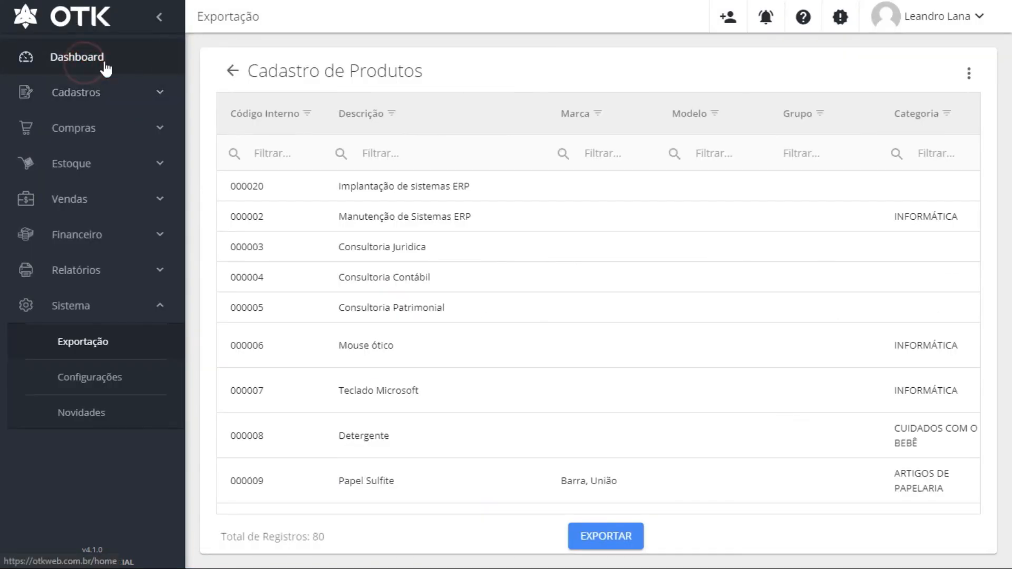